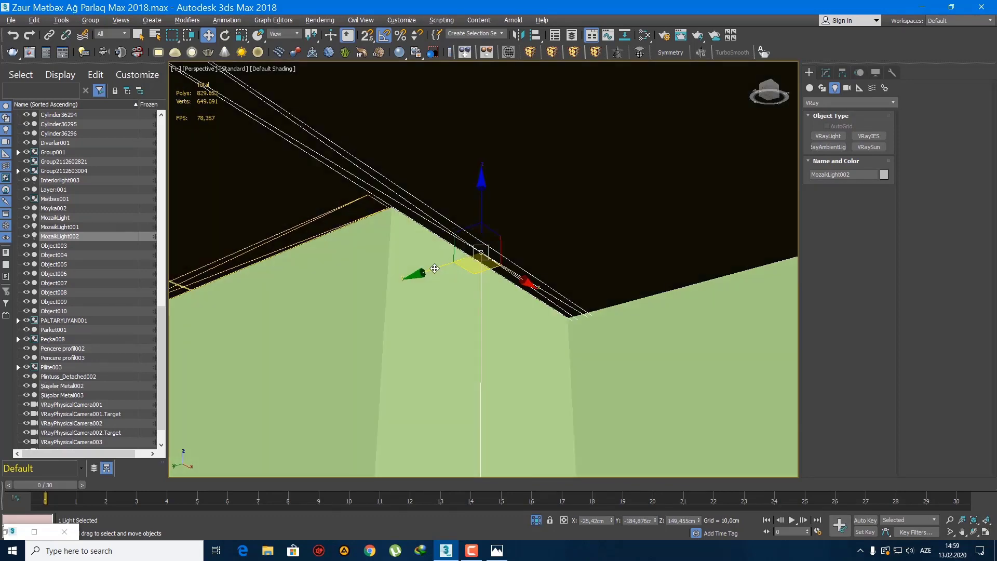
# Step: Shorten MozaikLight002 along its length and move it to fit the short niche edge beneath the upper cabinets
pyautogui.press('r')
pyautogui.moveTo(416, 226); pyautogui.dragTo(443, 249)
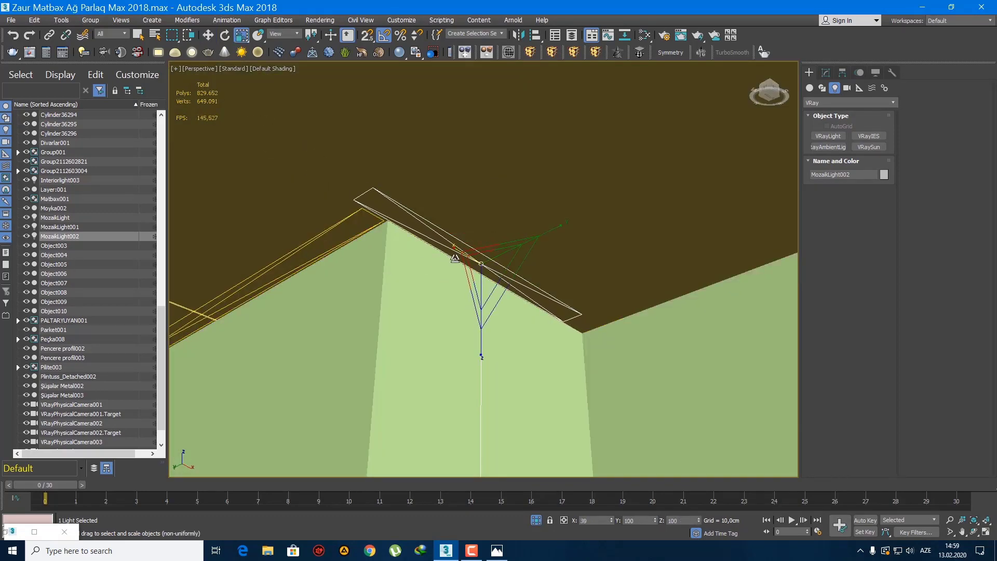
pyautogui.press('w')
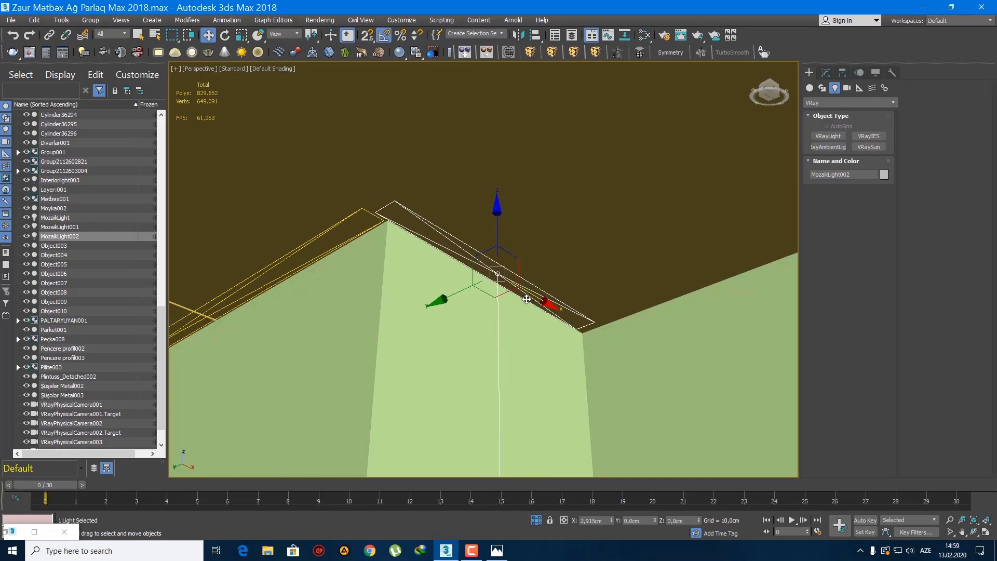
pyautogui.keyDown('alt'); pyautogui.moveTo(528, 306); pyautogui.dragTo(446, 252, button='middle'); pyautogui.keyUp('alt')
# Step: Create a rotated copy of the light, MozaikLight003, aligned with the adjoining backsplash edge under the upper cabinets
pyautogui.press('e')
pyautogui.moveTo(445, 253)
pyautogui.mouseDown()
pyautogui.moveTo(428, 237)
pyautogui.moveTo(434, 254)
pyautogui.moveTo(499, 287)
pyautogui.moveTo(539, 287)
pyautogui.mouseUp()
pyautogui.click(503, 327)
pyautogui.press('w')
pyautogui.keyDown('alt'); pyautogui.moveTo(538, 287); pyautogui.dragTo(450, 276, button='middle'); pyautogui.keyUp('alt')
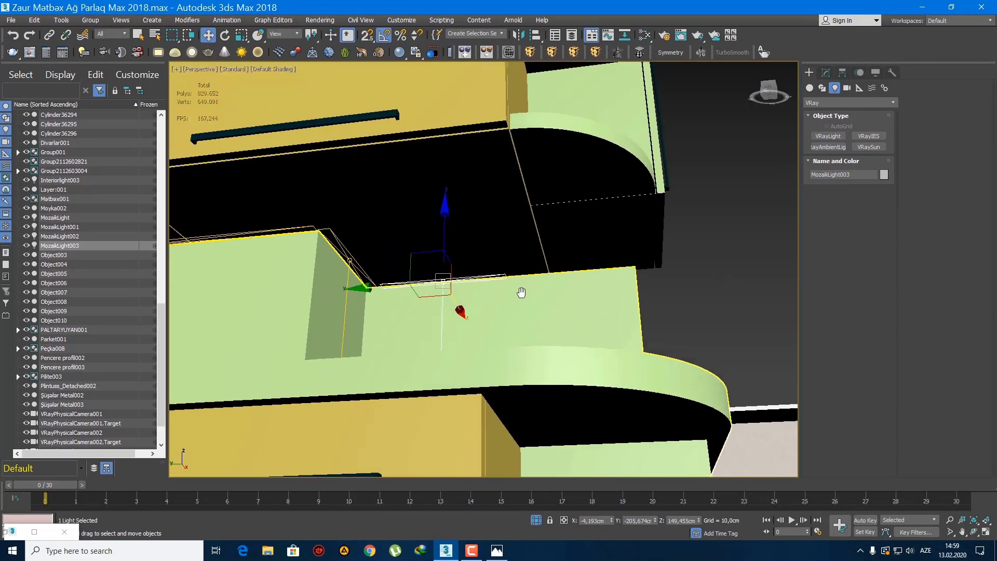
# Step: Scale MozaikLight003 lengthwise and move it about 15 cm along Y so it spans the end backsplash edge
pyautogui.scroll(5, 516, 283)
pyautogui.press('r')
pyautogui.moveTo(513, 277)
pyautogui.mouseDown()
pyautogui.moveTo(540, 285)
pyautogui.moveTo(530, 287)
pyautogui.mouseUp()
pyautogui.press('w')
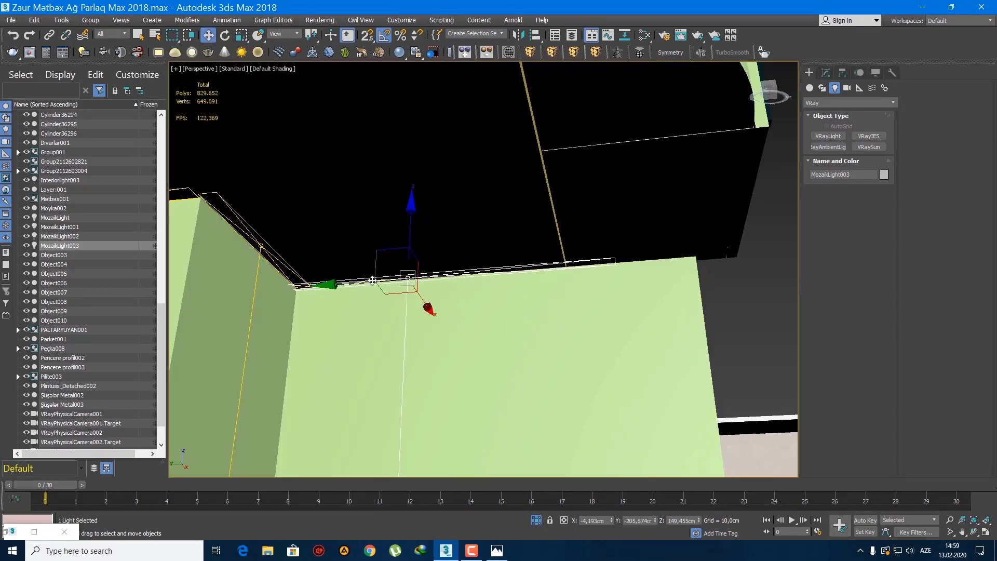
pyautogui.moveTo(377, 287); pyautogui.dragTo(445, 302)
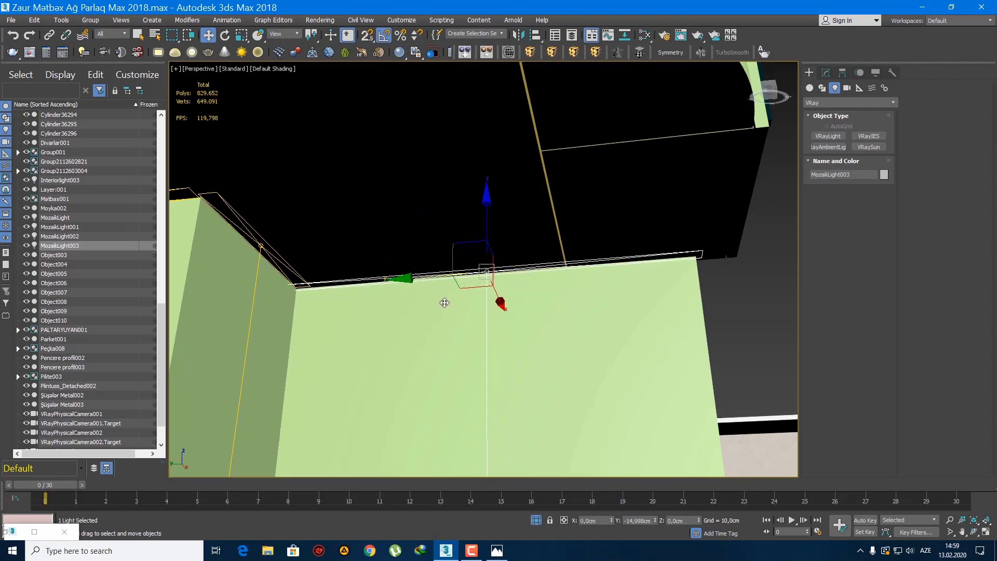
pyautogui.press('r')
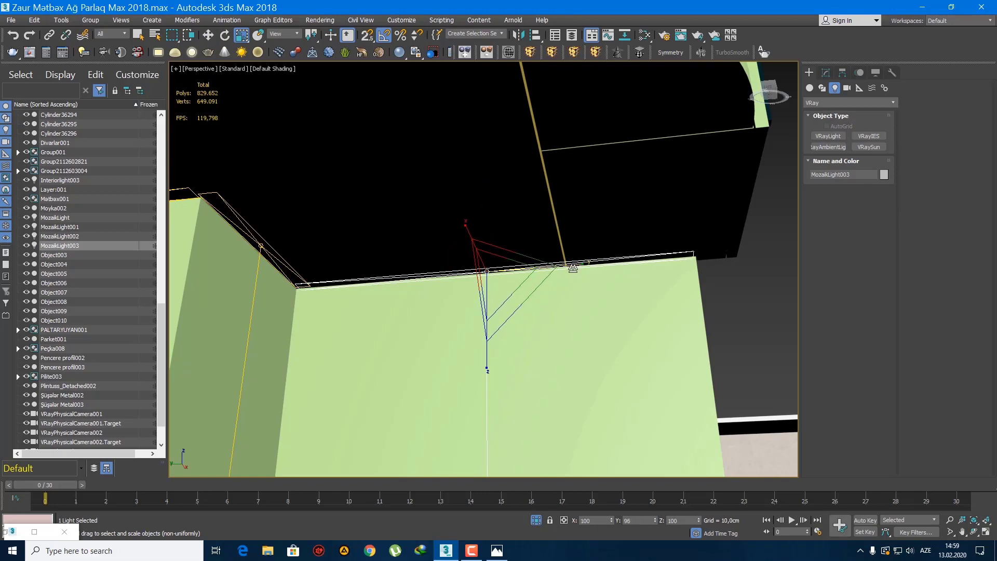
pyautogui.scroll(-10, 606, 299)
pyautogui.press('q')
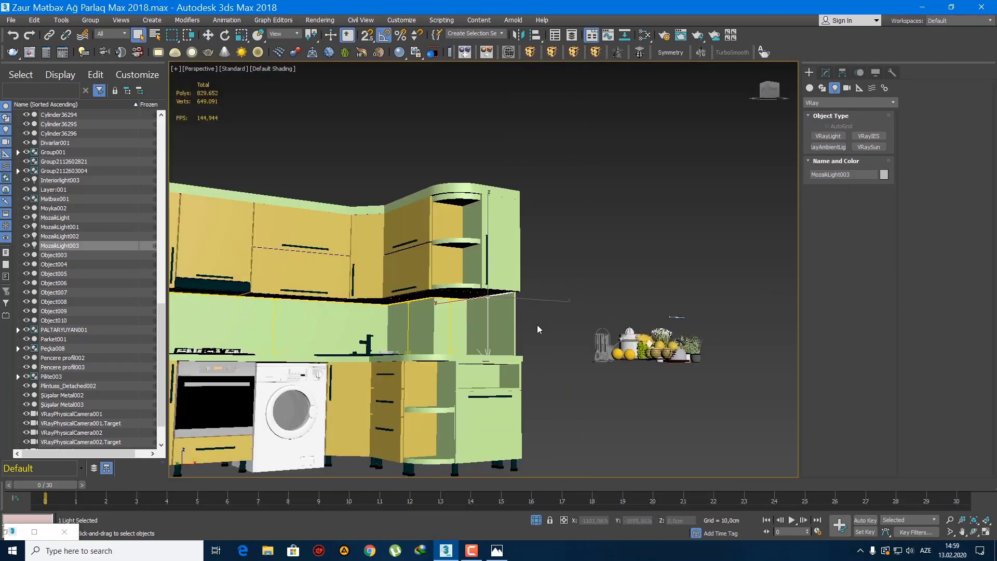
pyautogui.press('w')
pyautogui.keyDown('shift'); pyautogui.moveTo(538, 306); pyautogui.dragTo(607, 307); pyautogui.keyUp('shift')
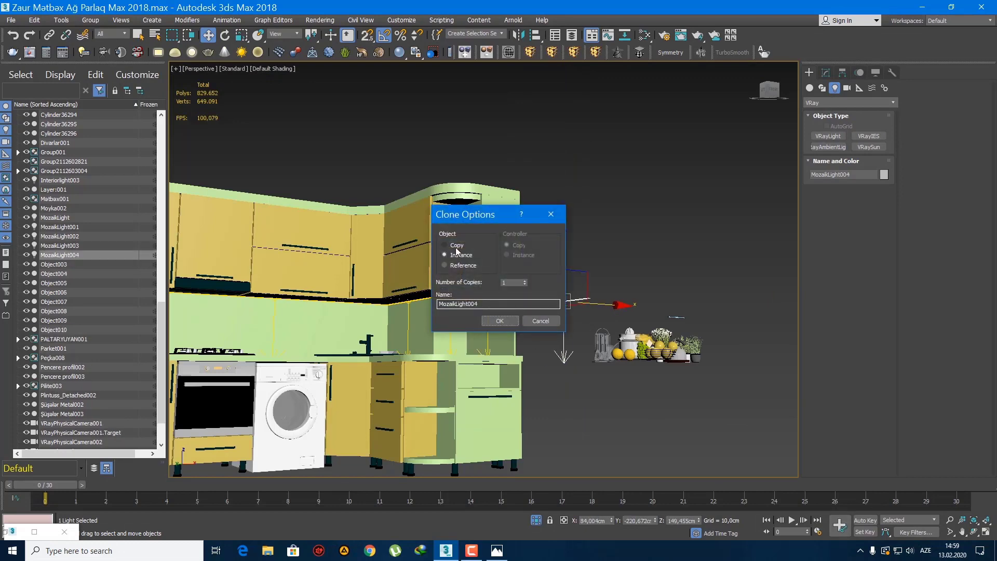
pyautogui.click(499, 321)
pyautogui.press('Delete')
# Step: Open the kitchen accessories group Group001 beside the cabinets so its individual objects can be edited
pyautogui.scroll(-6, 604, 338)
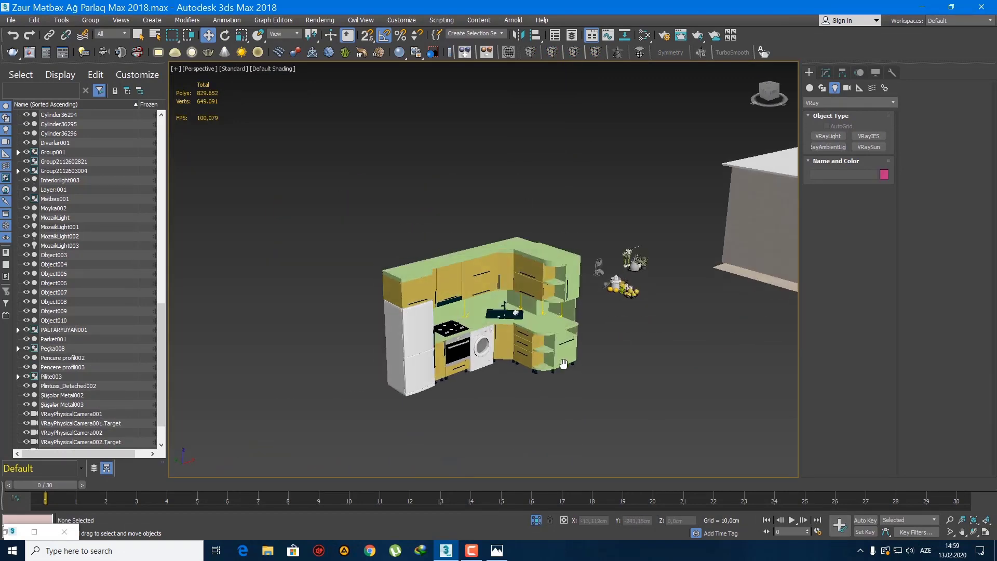
pyautogui.scroll(15, 605, 338)
pyautogui.scroll(-6, 363, 327)
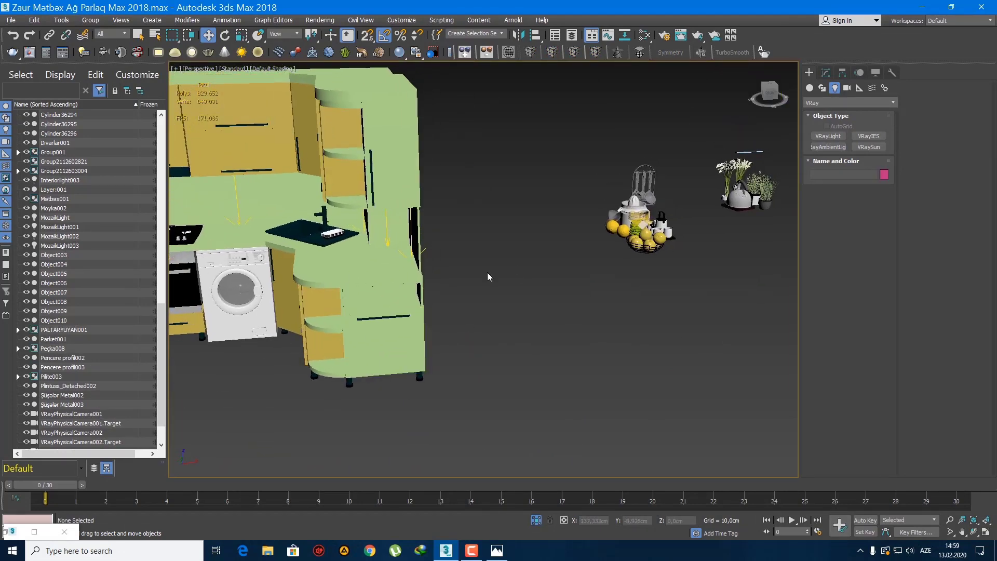
pyautogui.moveTo(488, 273); pyautogui.dragTo(526, 299, button='middle')
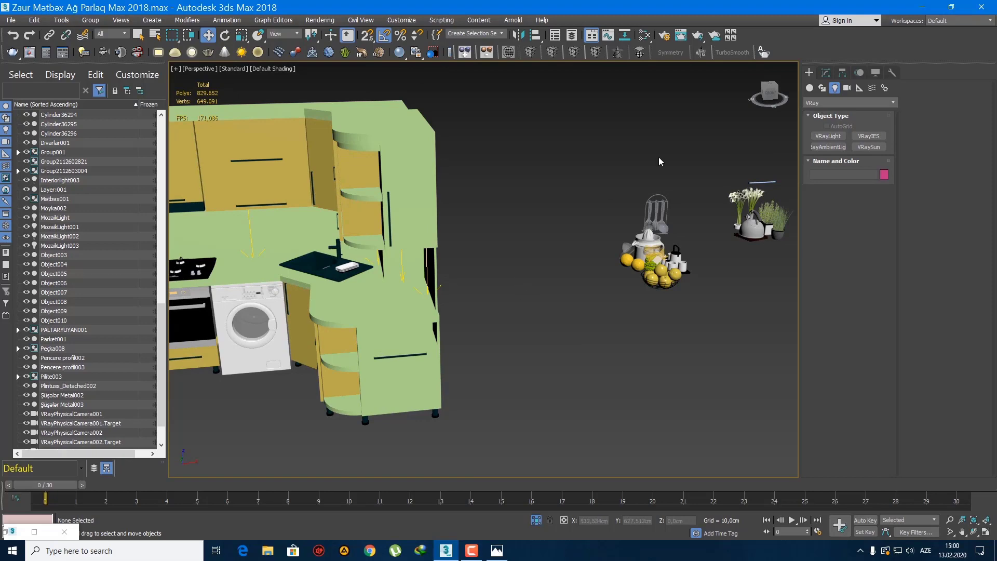
pyautogui.moveTo(641, 255); pyautogui.dragTo(572, 260, button='middle')
pyautogui.click(540, 224)
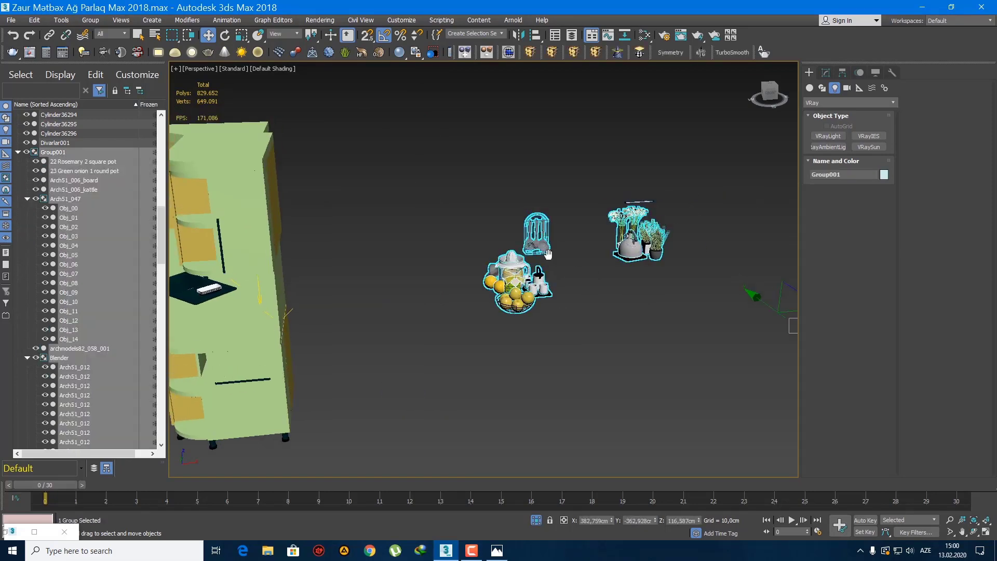
pyautogui.scroll(-5, 550, 301)
pyautogui.scroll(3, 567, 267)
pyautogui.moveTo(566, 266); pyautogui.dragTo(607, 313, button='middle')
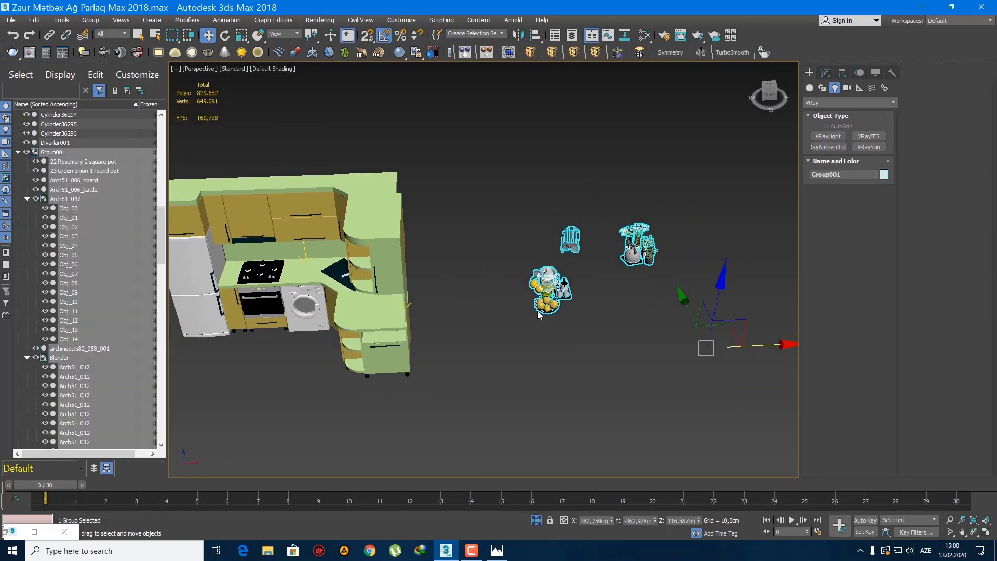
pyautogui.click(97, 20)
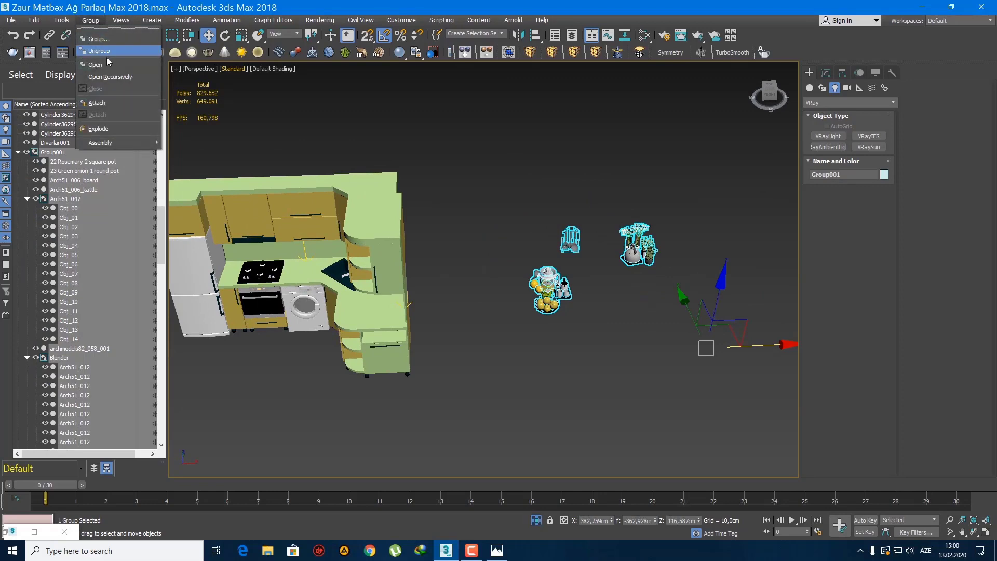
pyautogui.click(110, 65)
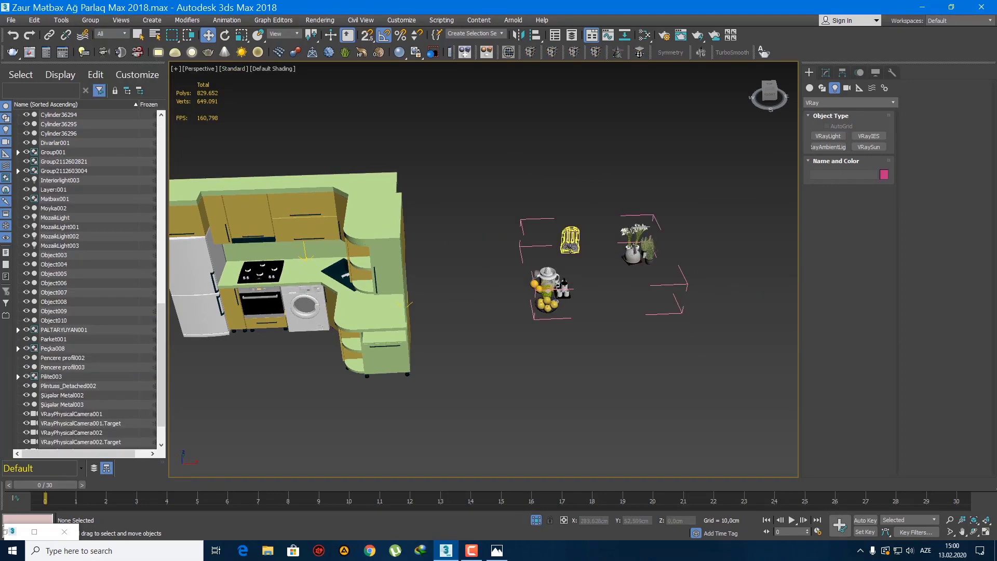
# Step: In the front view, move the utensil rack along X to the backsplash between the cooktop and sink, and show edged faces
pyautogui.click(570, 248)
pyautogui.press('f')
pyautogui.press('z')
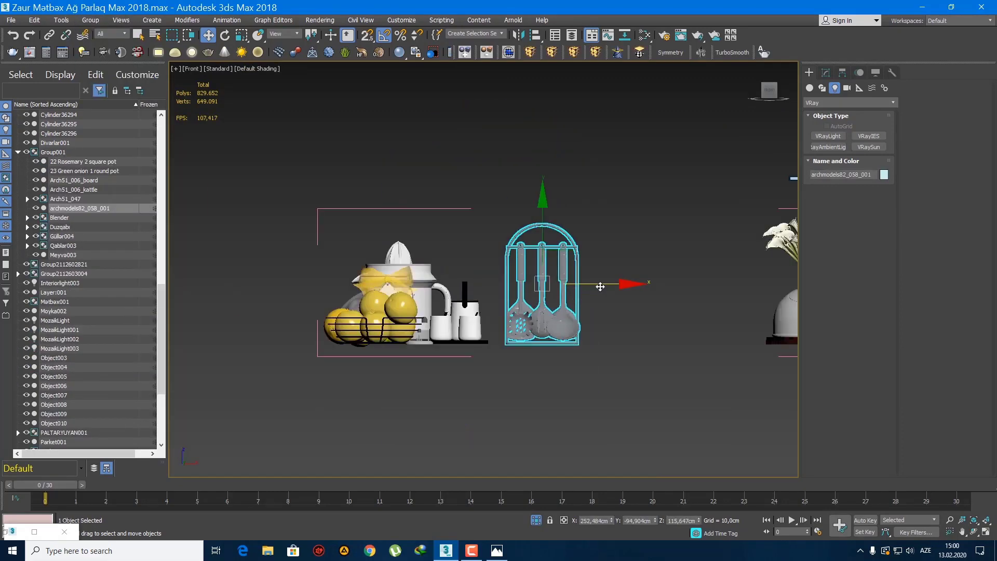
pyautogui.moveTo(600, 287); pyautogui.dragTo(350, 286)
pyautogui.scroll(-5, 615, 322)
pyautogui.moveTo(644, 319); pyautogui.dragTo(403, 318)
pyautogui.scroll(6, 458, 319)
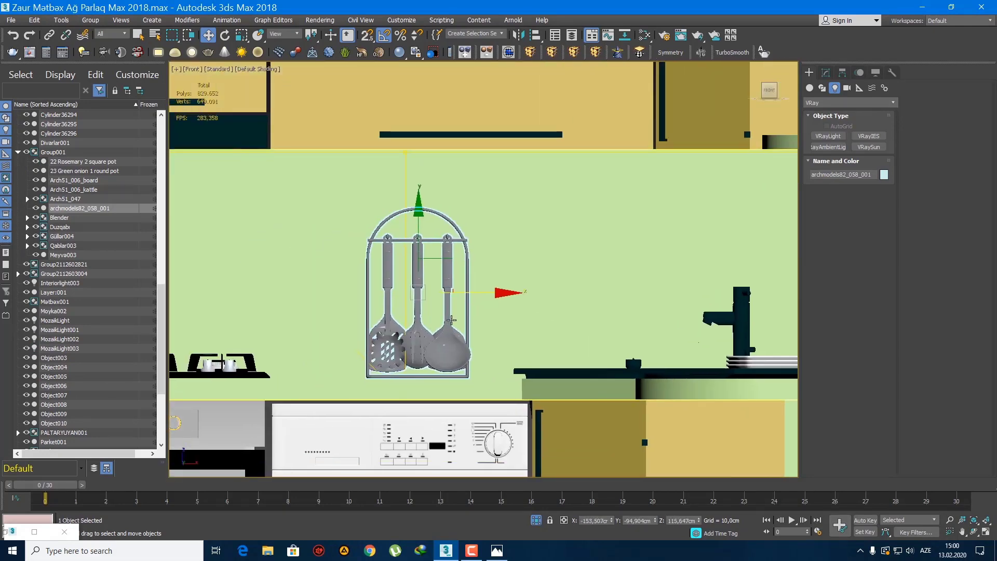
pyautogui.press('F4')
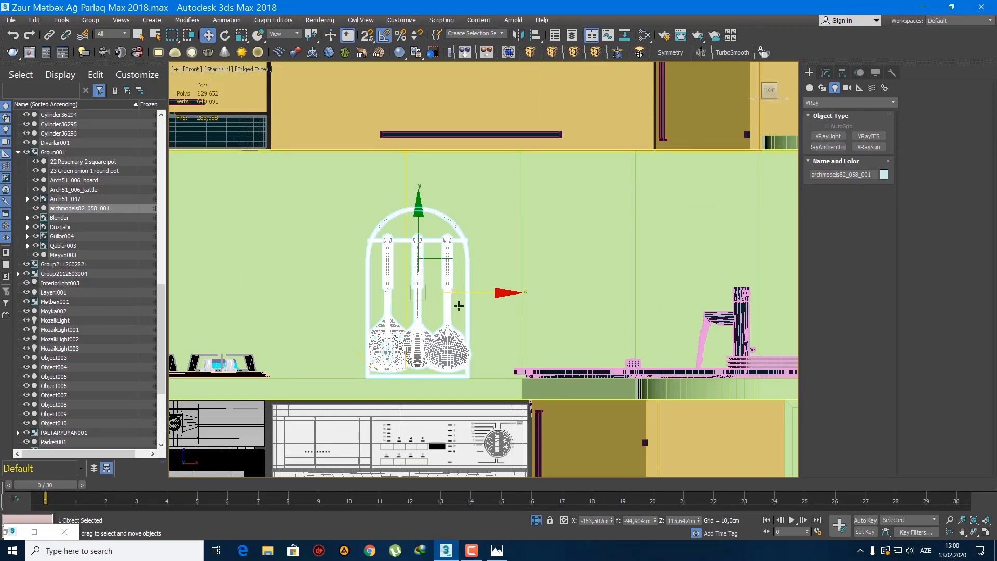
pyautogui.moveTo(459, 306); pyautogui.dragTo(448, 294)
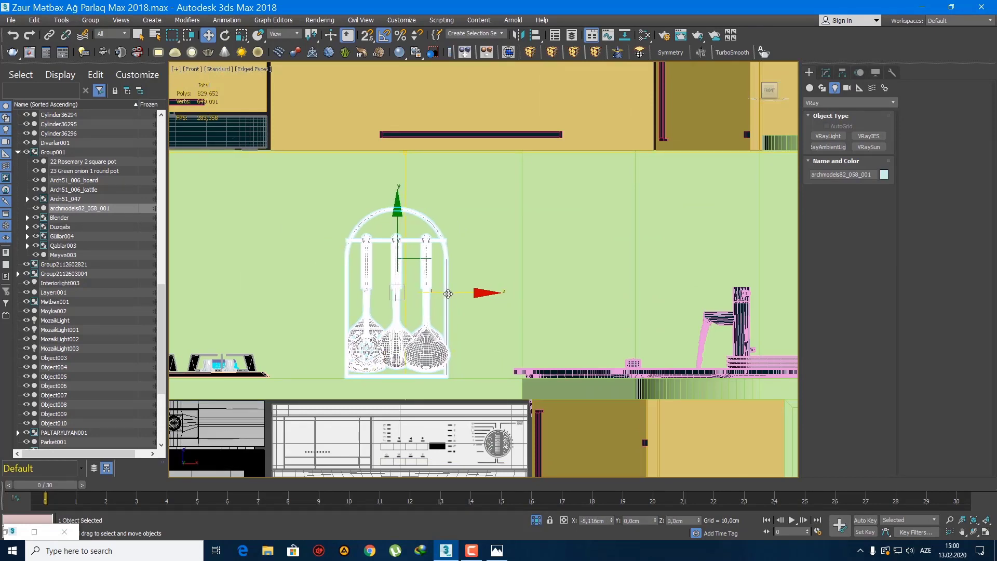
# Step: Move the utensil rack about 3.6 cm in the negative Y direction on the countertop
pyautogui.scroll(-4, 447, 294)
pyautogui.press('p')
pyautogui.keyDown('alt'); pyautogui.moveTo(485, 318); pyautogui.dragTo(467, 329, button='middle'); pyautogui.keyUp('alt')
pyautogui.scroll(2, 515, 350)
pyautogui.scroll(4, 467, 329)
pyautogui.scroll(-6, 390, 301)
pyautogui.keyDown('alt'); pyautogui.moveTo(592, 284); pyautogui.dragTo(664, 283, button='middle'); pyautogui.keyUp('alt')
pyautogui.scroll(8, 416, 294)
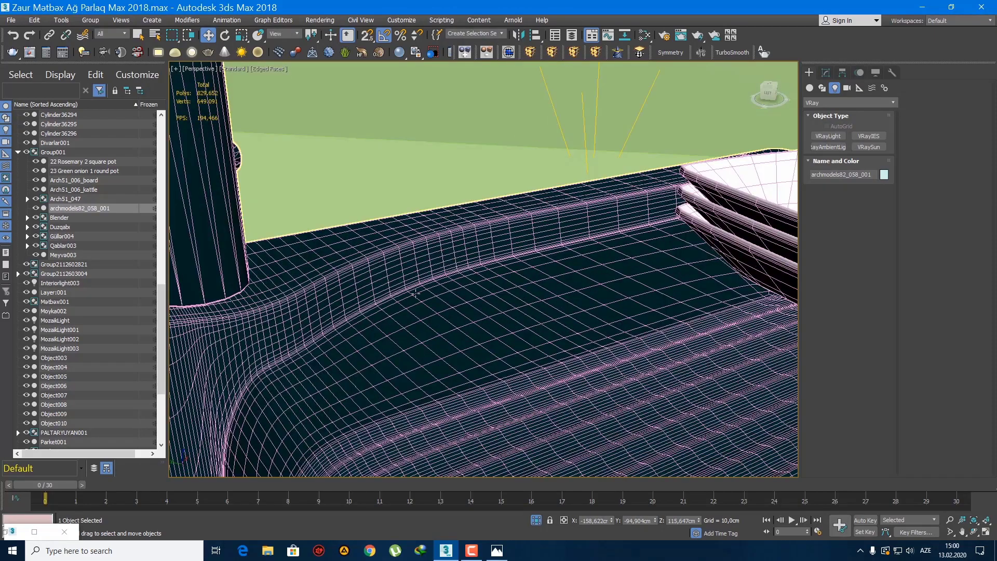
pyautogui.scroll(3, 415, 294)
pyautogui.press('z')
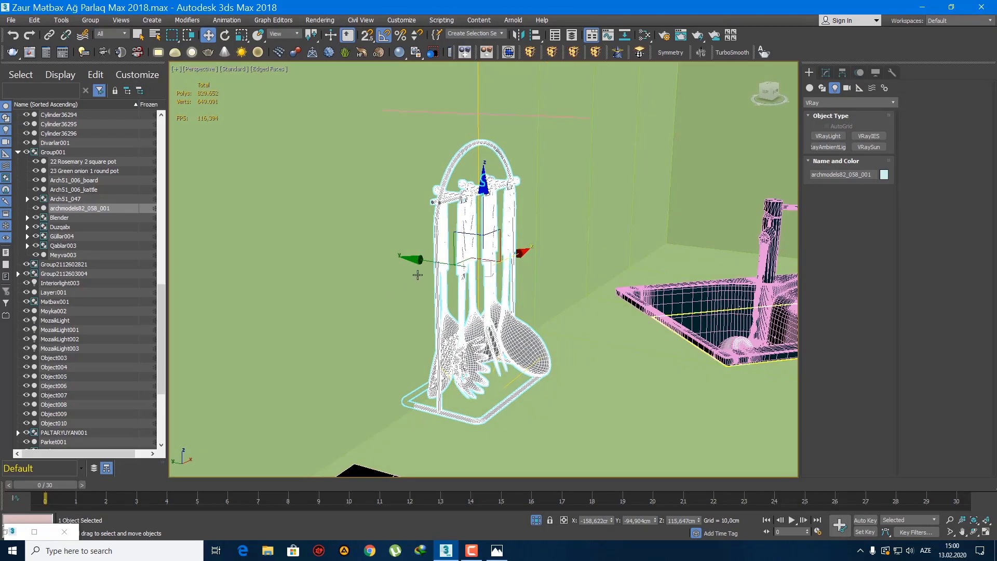
pyautogui.moveTo(426, 263); pyautogui.dragTo(447, 268)
pyautogui.scroll(-7, 455, 284)
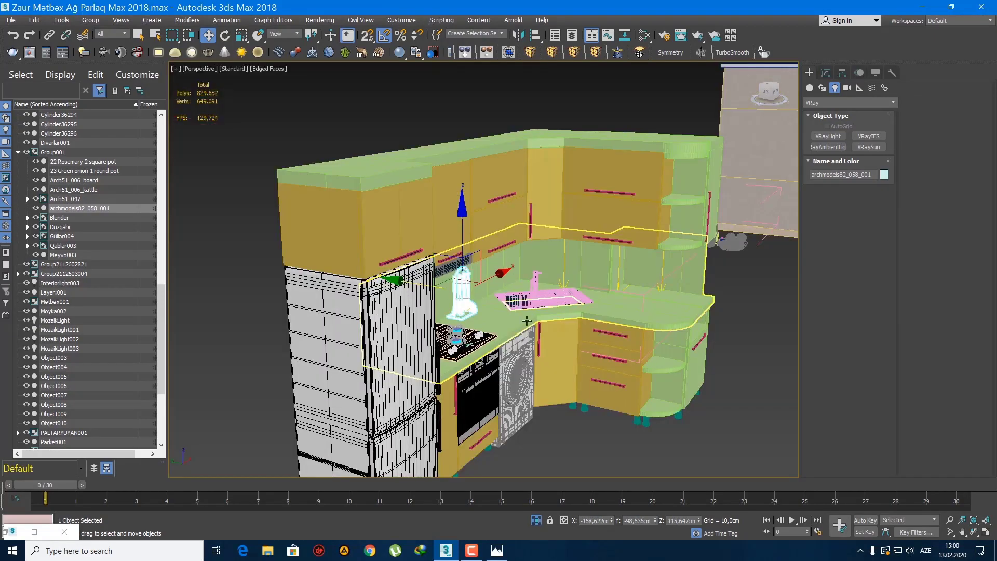
# Step: Move the fruit bowl, juicer, jar, candles and cup tray together onto the rounded end of the countertop beside the sink
pyautogui.keyDown('alt'); pyautogui.moveTo(457, 284); pyautogui.dragTo(426, 298, button='middle'); pyautogui.keyUp('alt')
pyautogui.scroll(-7, 425, 298)
pyautogui.moveTo(593, 322); pyautogui.dragTo(575, 331, button='middle')
pyautogui.scroll(3, 575, 331)
pyautogui.click(553, 268)
pyautogui.scroll(5, 551, 271)
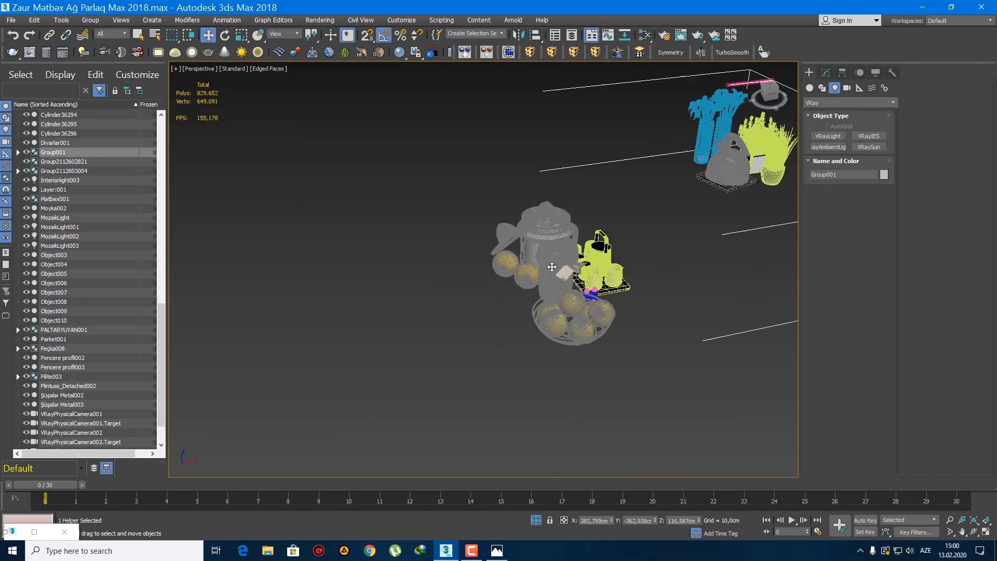
pyautogui.keyDown('alt'); pyautogui.moveTo(605, 283); pyautogui.dragTo(582, 298, button='middle'); pyautogui.keyUp('alt')
pyautogui.click(605, 279)
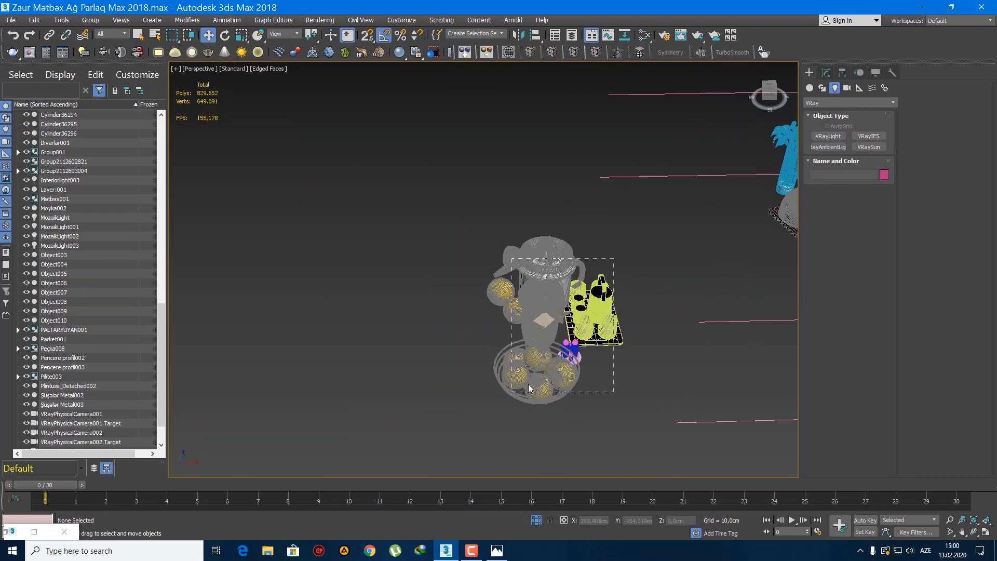
pyautogui.click(528, 387)
pyautogui.scroll(-6, 631, 315)
pyautogui.keyDown('alt'); pyautogui.click(627, 325); pyautogui.keyUp('alt')
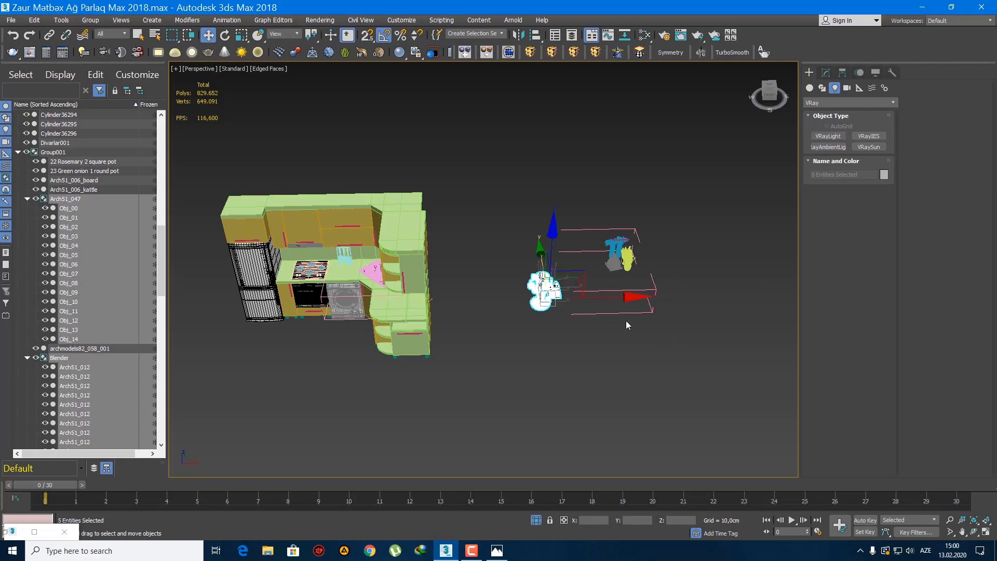
pyautogui.moveTo(618, 297); pyautogui.dragTo(628, 218)
pyautogui.scroll(5, 431, 299)
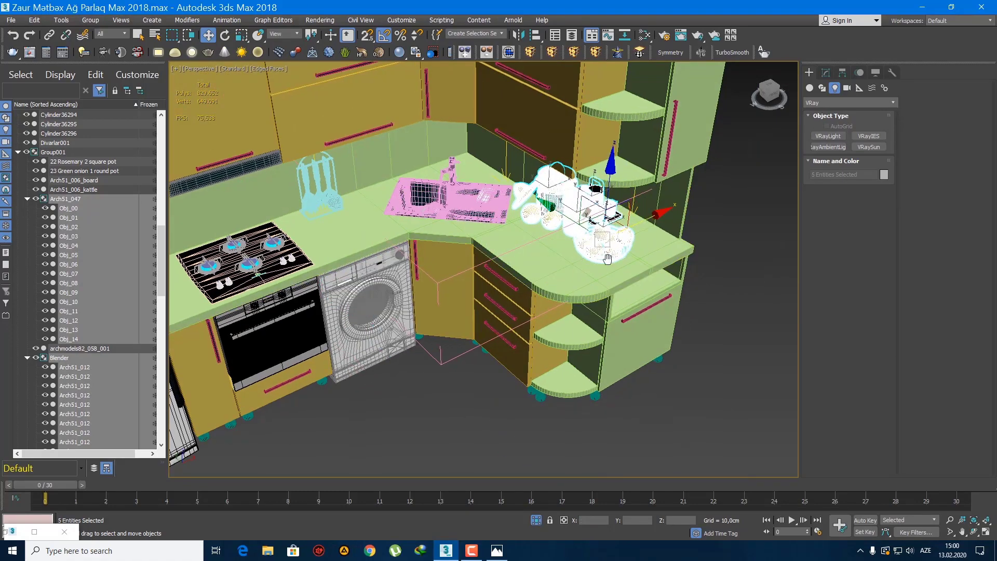
pyautogui.scroll(5, 628, 218)
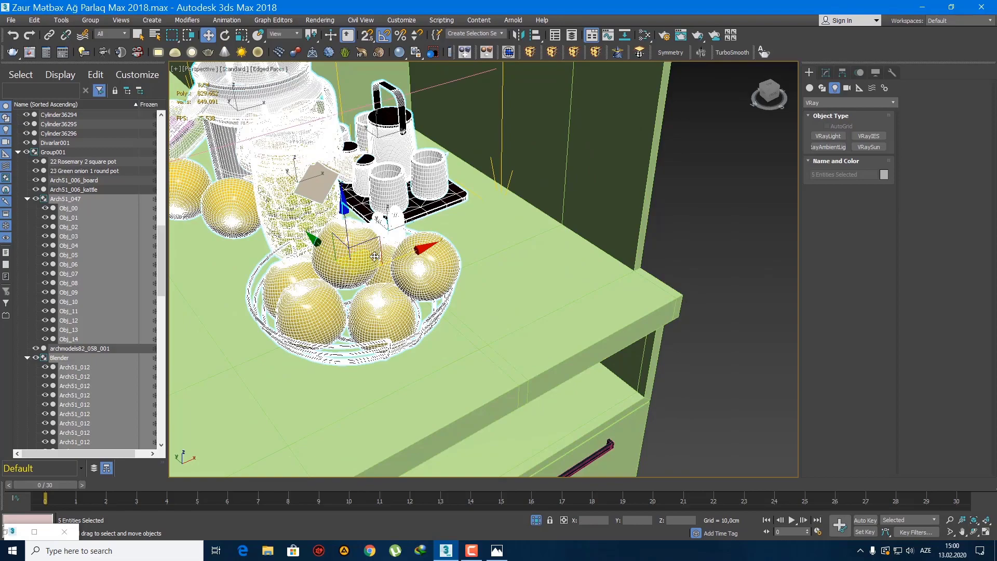
pyautogui.scroll(-8, 375, 257)
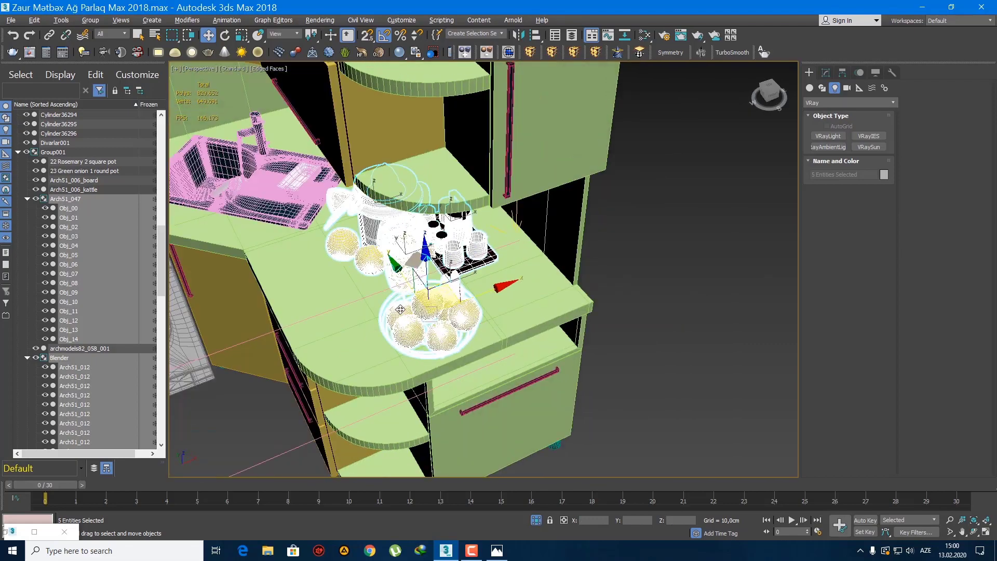
# Step: Rotate the five countertop accessories together by -90 degrees about Z
pyautogui.press('e')
pyautogui.keyDown('alt'); pyautogui.moveTo(438, 300); pyautogui.dragTo(469, 296, button='middle'); pyautogui.keyUp('alt')
pyautogui.moveTo(464, 296); pyautogui.dragTo(453, 300)
pyautogui.keyDown('alt'); pyautogui.moveTo(452, 297); pyautogui.dragTo(416, 296, button='middle'); pyautogui.keyUp('alt')
pyautogui.click(700, 289)
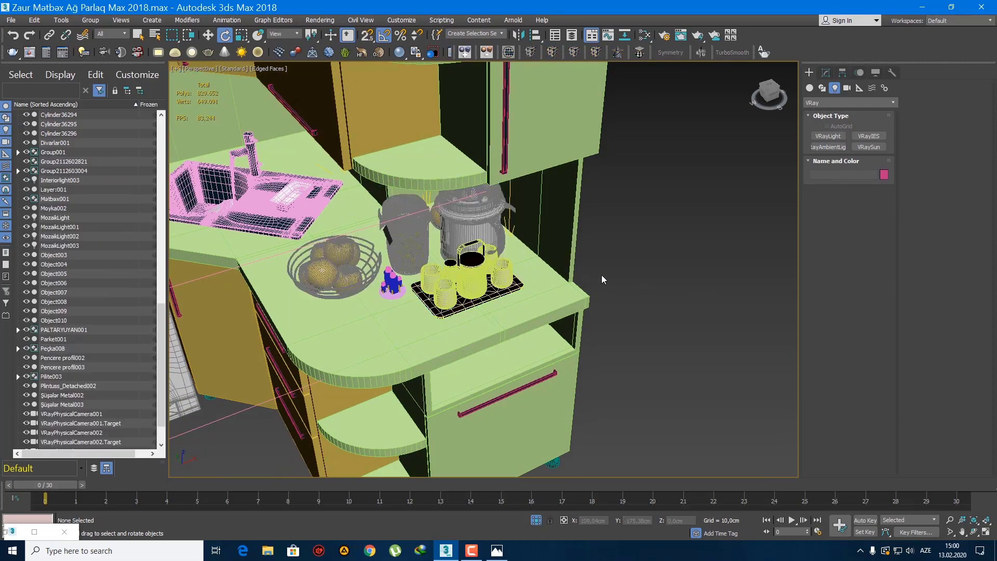
pyautogui.keyDown('alt'); pyautogui.moveTo(601, 276); pyautogui.dragTo(575, 266, button='middle'); pyautogui.keyUp('alt')
pyautogui.hotkey('shift', 'z')
pyautogui.click(434, 197)
pyautogui.scroll(5, 435, 197)
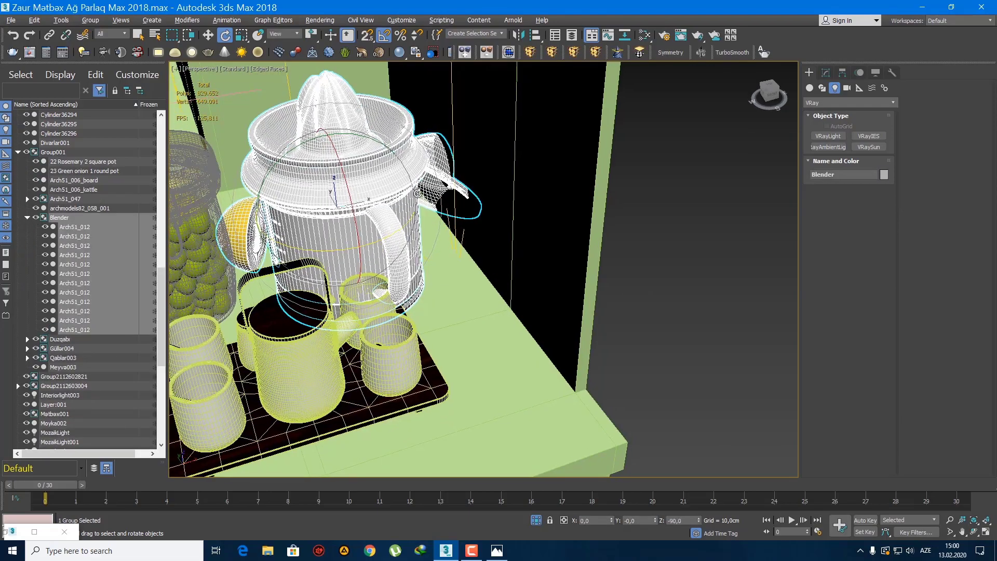
pyautogui.keyDown('alt'); pyautogui.moveTo(435, 198); pyautogui.dragTo(499, 252, button='middle'); pyautogui.keyUp('alt')
pyautogui.scroll(-5, 394, 192)
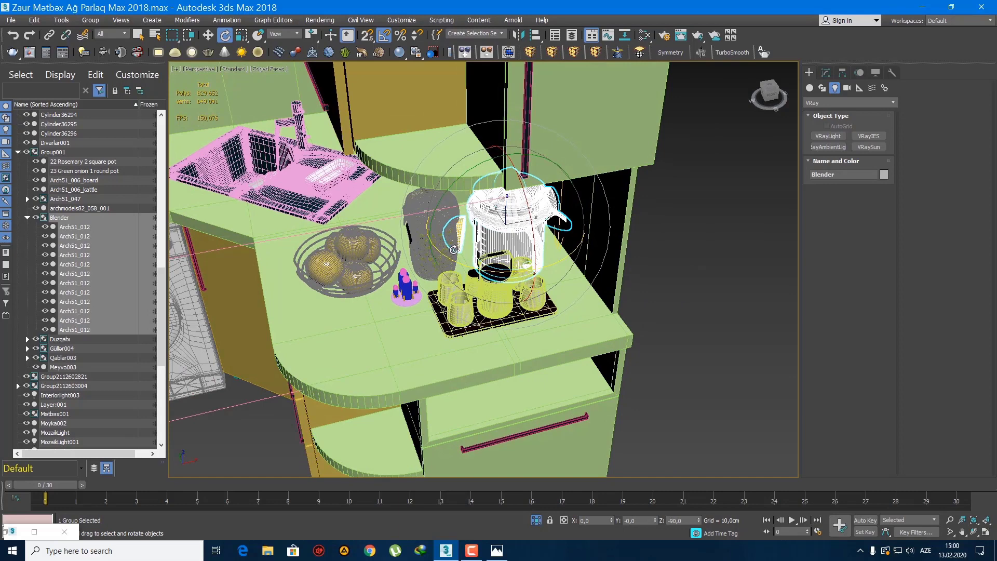
pyautogui.hotkey('ctrl', 'z')
pyautogui.hotkey('ctrl', 'z')
# Step: Shift the five rotated accessories together to a new position on the end countertop
pyautogui.press('w')
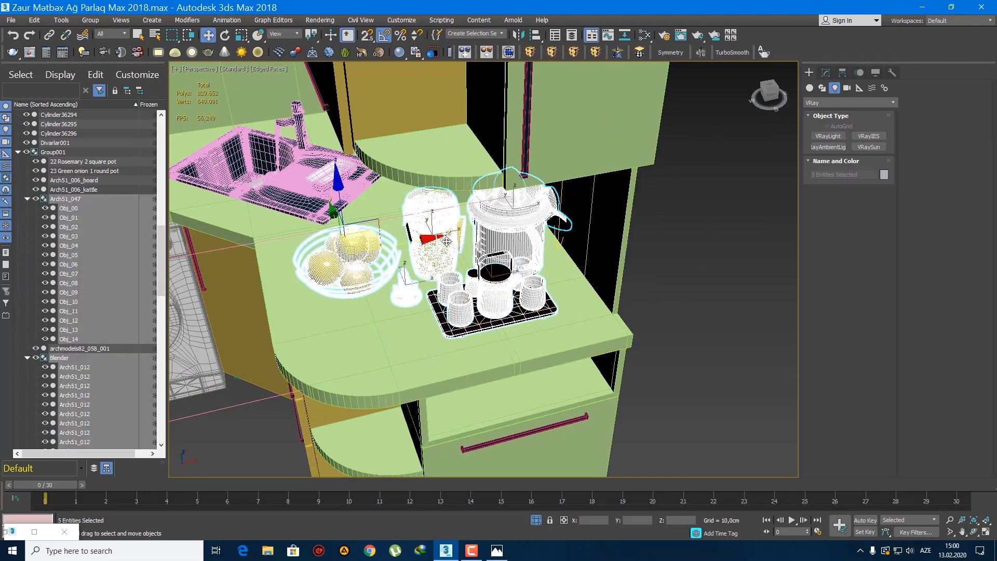
pyautogui.moveTo(446, 241); pyautogui.dragTo(470, 231)
pyautogui.keyDown('alt'); pyautogui.moveTo(471, 231); pyautogui.dragTo(414, 264, button='middle'); pyautogui.keyUp('alt')
pyautogui.scroll(-4, 594, 291)
pyautogui.click(594, 292)
# Step: Move the kettle and its board together onto the countertop between the cooktop and the sink, in front of the utensil rack
pyautogui.scroll(4, 594, 291)
pyautogui.scroll(-6, 595, 291)
pyautogui.click(492, 117)
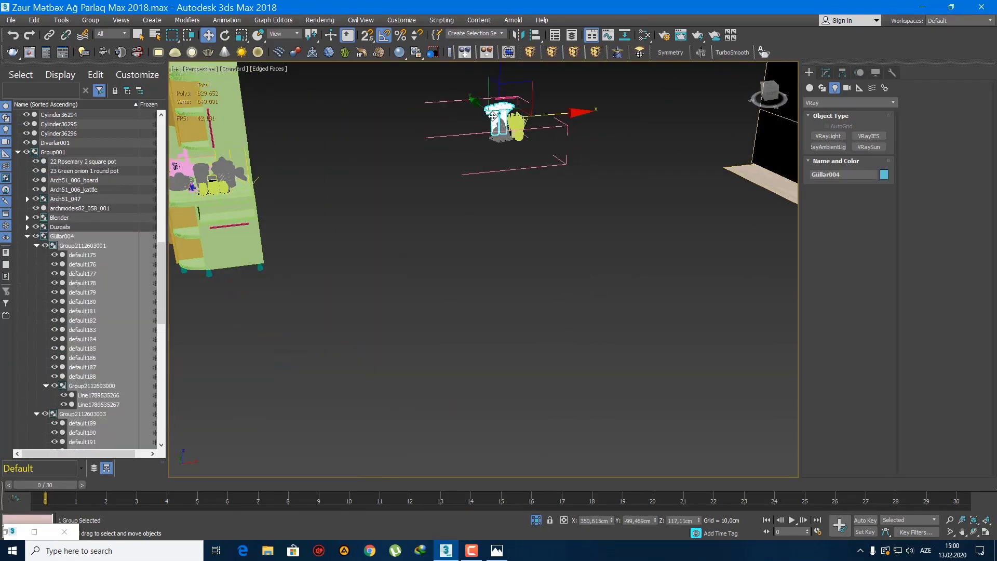
pyautogui.scroll(5, 493, 116)
pyautogui.moveTo(492, 116); pyautogui.dragTo(554, 287, button='middle')
pyautogui.click(554, 294)
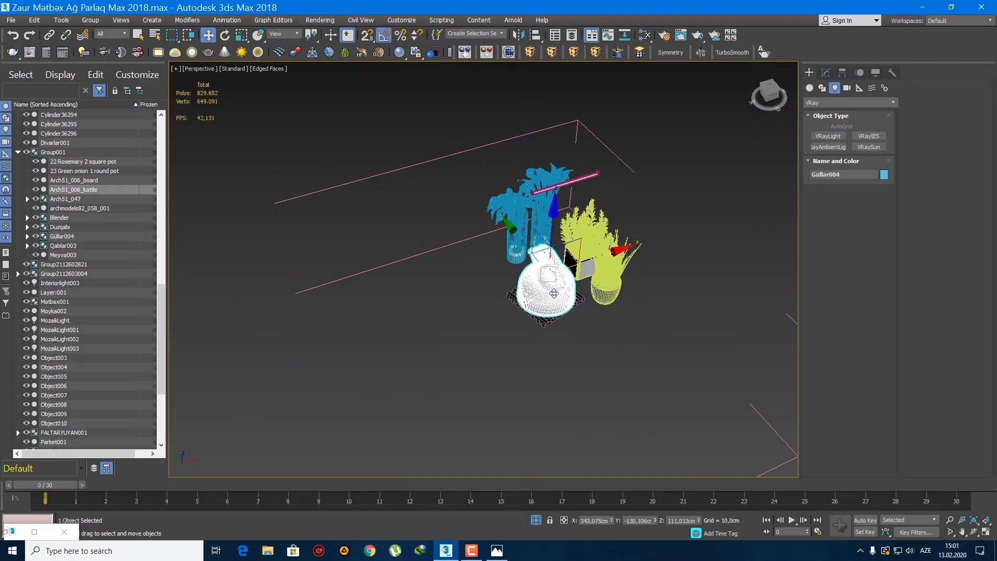
pyautogui.keyDown('ctrl'); pyautogui.click(553, 320); pyautogui.keyUp('ctrl')
pyautogui.scroll(-6, 553, 319)
pyautogui.moveTo(625, 249); pyautogui.dragTo(405, 329)
pyautogui.scroll(6, 404, 330)
pyautogui.moveTo(405, 330); pyautogui.dragTo(427, 291, button='middle')
pyautogui.scroll(-6, 428, 291)
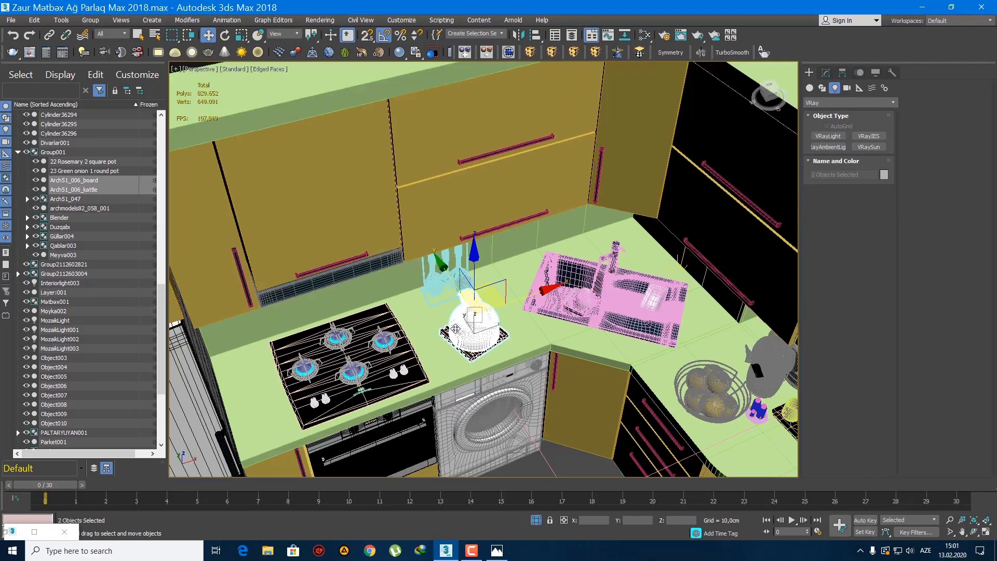
# Step: Shift the kettle and its board sideways along the countertop, away from the sink and toward the cooktop
pyautogui.scroll(3, 490, 306)
pyautogui.moveTo(526, 261); pyautogui.dragTo(458, 258)
# Step: Move the pair of flower vases from outside the kitchen onto the end countertop beside the cup tray
pyautogui.scroll(-6, 467, 273)
pyautogui.moveTo(705, 280); pyautogui.dragTo(554, 260, button='middle')
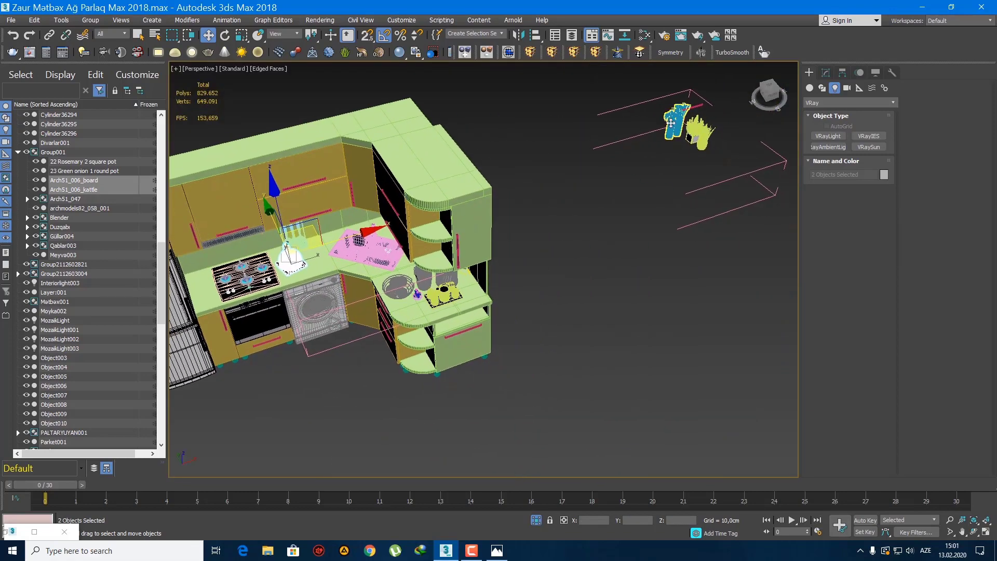
pyautogui.click(671, 123)
pyautogui.moveTo(671, 122); pyautogui.dragTo(636, 171, button='middle')
pyautogui.moveTo(635, 154); pyautogui.dragTo(387, 345)
pyautogui.scroll(4, 388, 345)
pyautogui.keyDown('alt'); pyautogui.moveTo(387, 346); pyautogui.dragTo(390, 306, button='middle'); pyautogui.keyUp('alt')
pyautogui.scroll(3, 390, 321)
# Step: Rotate the flower vases about Z and shift them along X toward the outer end of the countertop
pyautogui.press('e')
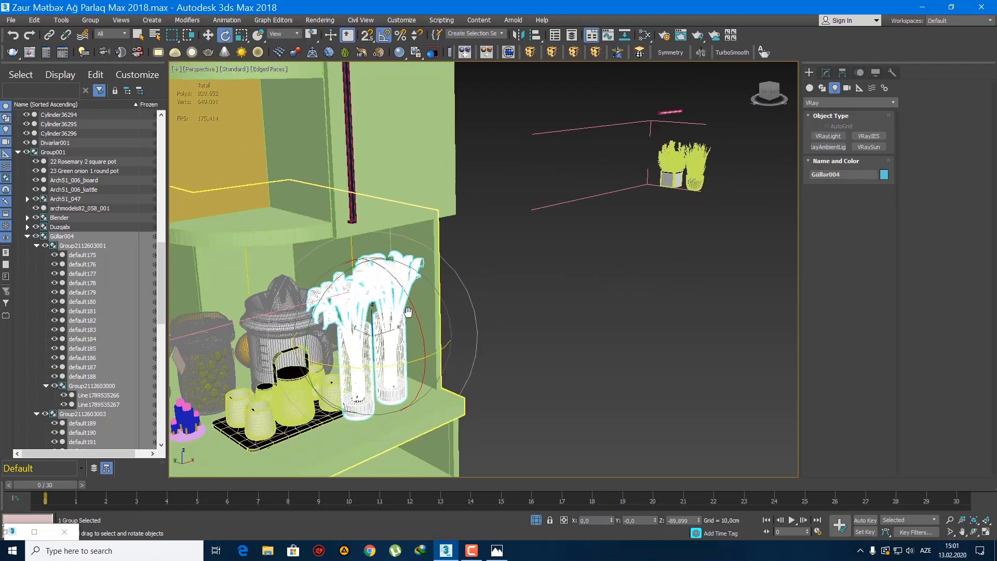
pyautogui.moveTo(397, 355); pyautogui.dragTo(404, 315, button='middle')
pyautogui.moveTo(412, 315); pyautogui.dragTo(421, 315)
pyautogui.press('w')
pyautogui.scroll(3, 416, 315)
pyautogui.keyDown('alt'); pyautogui.moveTo(416, 316); pyautogui.dragTo(404, 343, button='middle'); pyautogui.keyUp('alt')
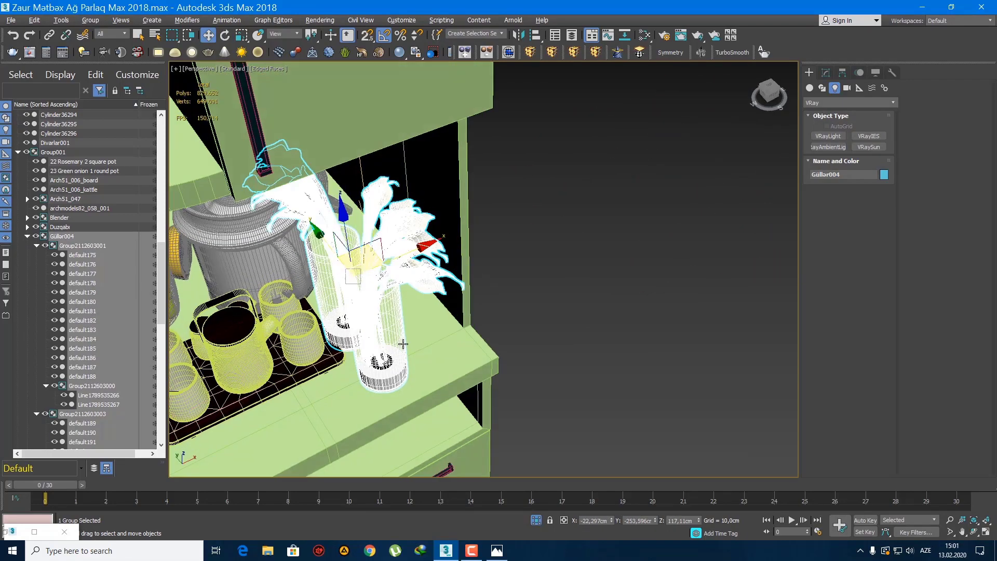
pyautogui.moveTo(402, 259); pyautogui.dragTo(429, 261)
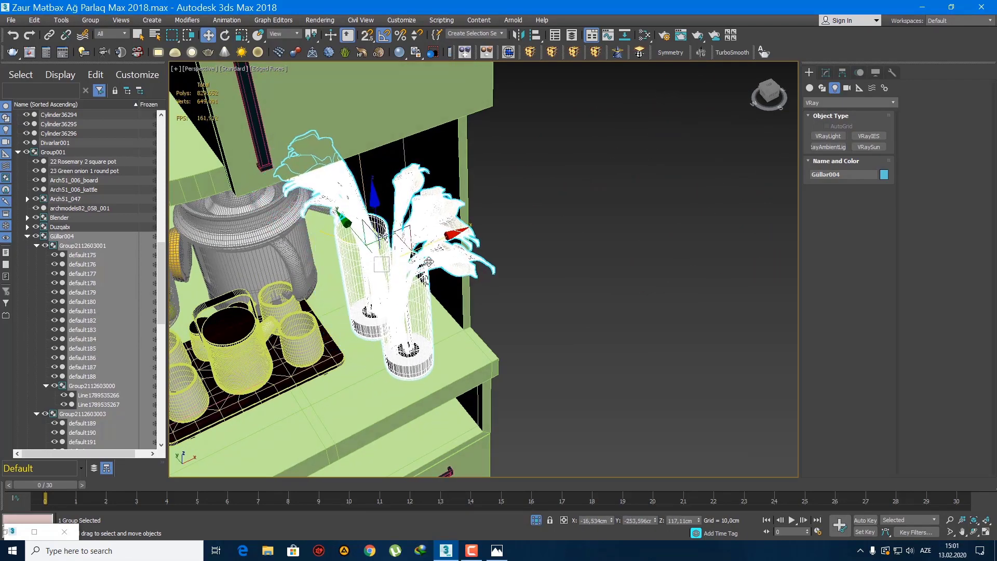
# Step: Move the rosemary and green onion pots together onto the countertop between the kettle and the sink
pyautogui.scroll(-7, 429, 261)
pyautogui.moveTo(436, 276); pyautogui.dragTo(465, 266, button='middle')
pyautogui.click(494, 283)
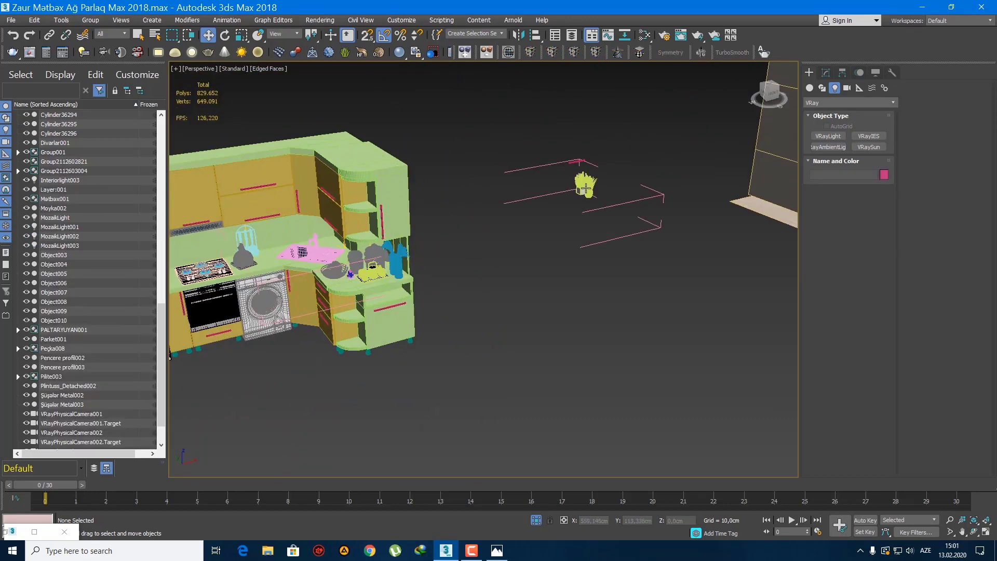
pyautogui.click(595, 198)
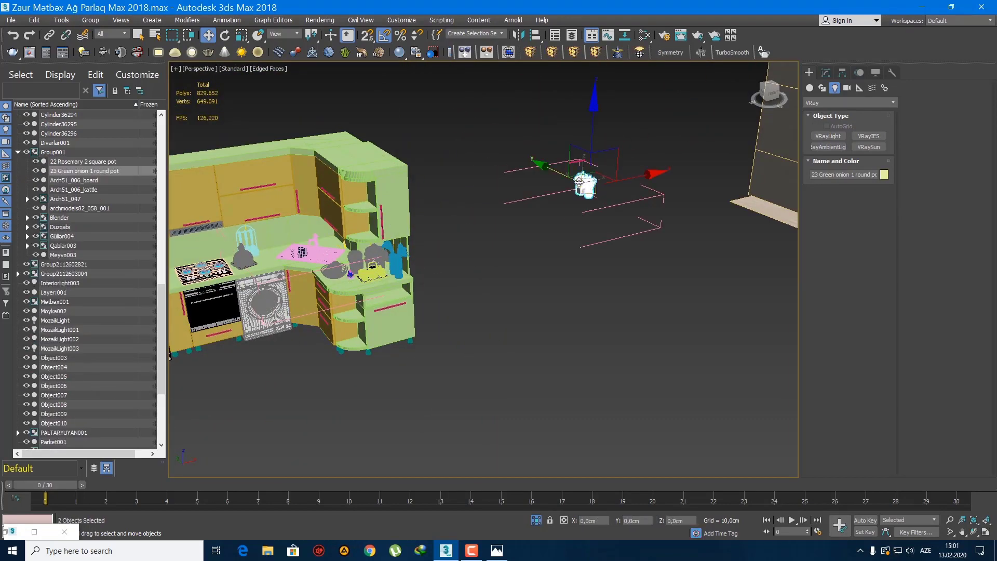
pyautogui.keyDown('ctrl'); pyautogui.click(579, 182); pyautogui.keyUp('ctrl')
pyautogui.moveTo(610, 178); pyautogui.dragTo(275, 253)
pyautogui.scroll(7, 275, 252)
pyautogui.moveTo(276, 253); pyautogui.dragTo(323, 313, button='middle')
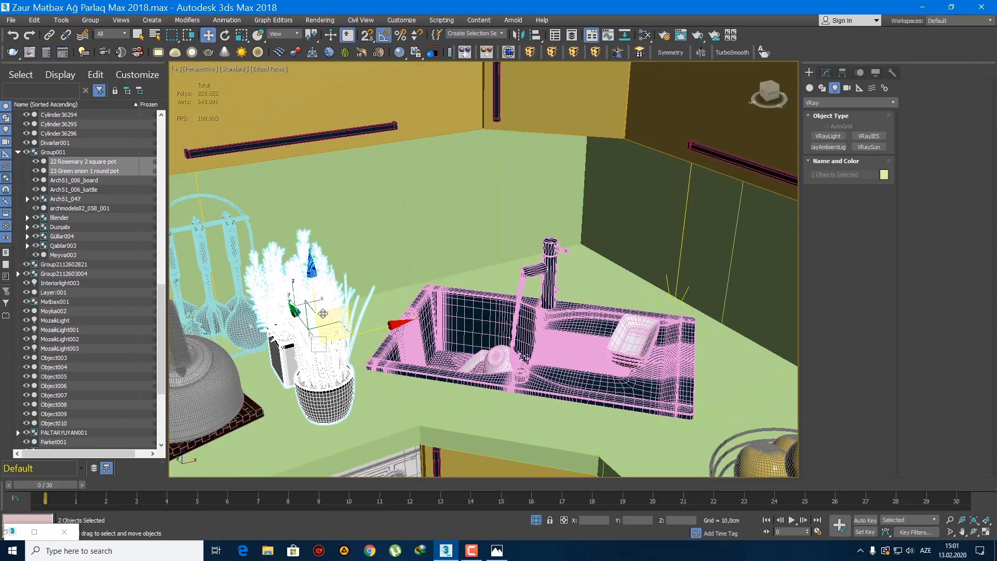
# Step: Turn the two herb pots and set them back near the wall between the utensil rack and the sink
pyautogui.press('e')
pyautogui.moveTo(357, 347); pyautogui.dragTo(401, 240)
pyautogui.press('w')
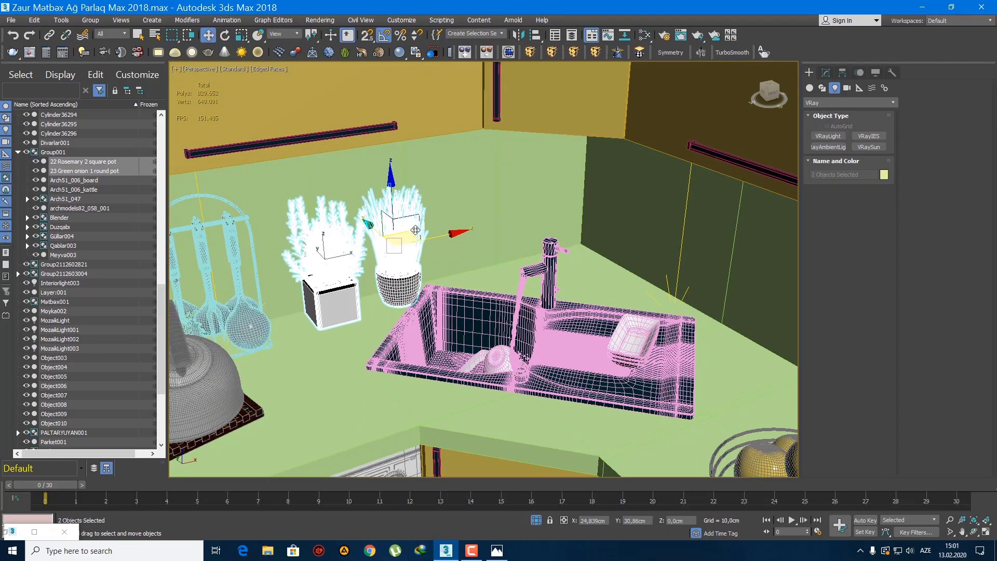
# Step: Delete the stray pink object floating between the kitchen and the room
pyautogui.press('z')
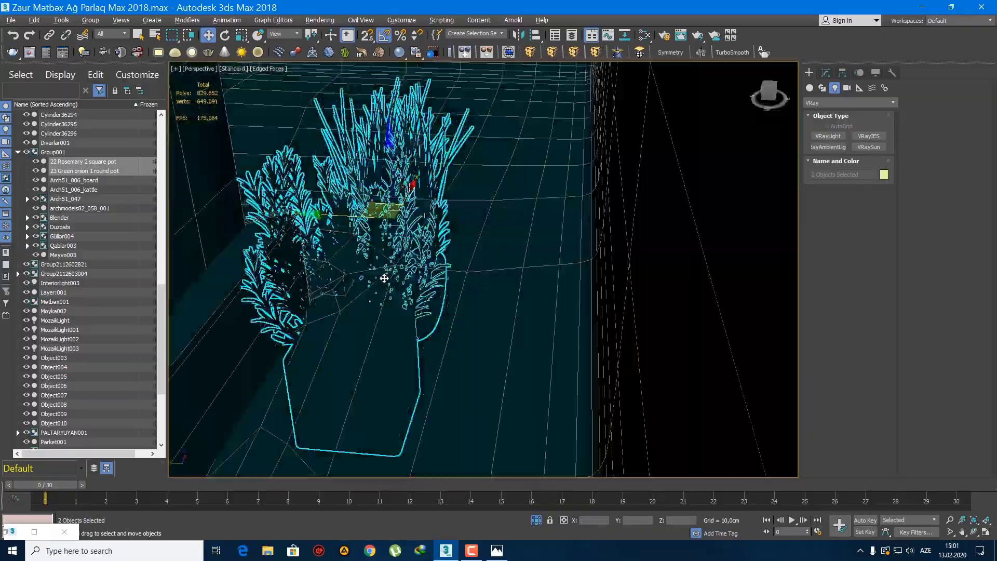
pyautogui.scroll(-12, 281, 275)
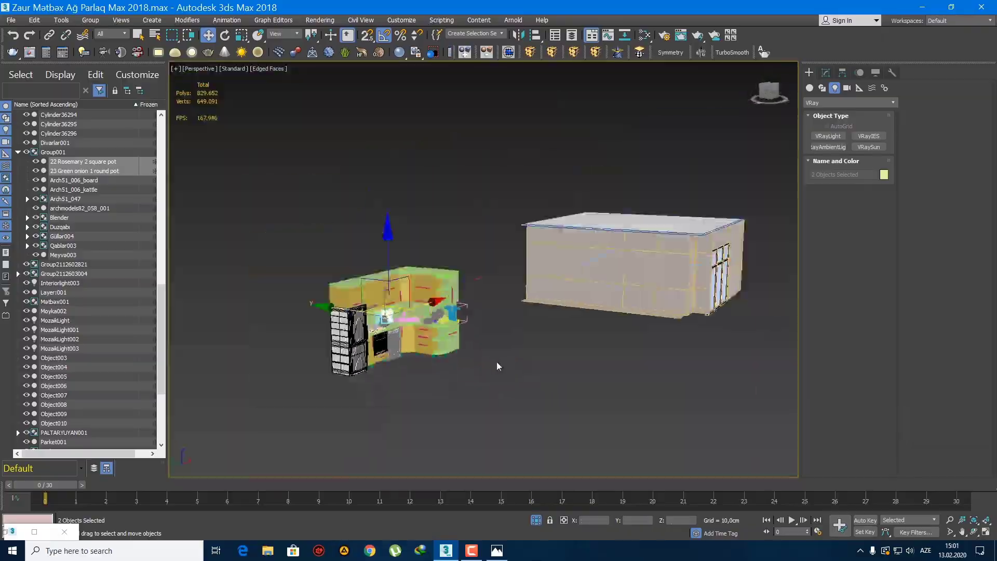
pyautogui.keyDown('alt'); pyautogui.moveTo(497, 366); pyautogui.dragTo(478, 350, button='middle'); pyautogui.keyUp('alt')
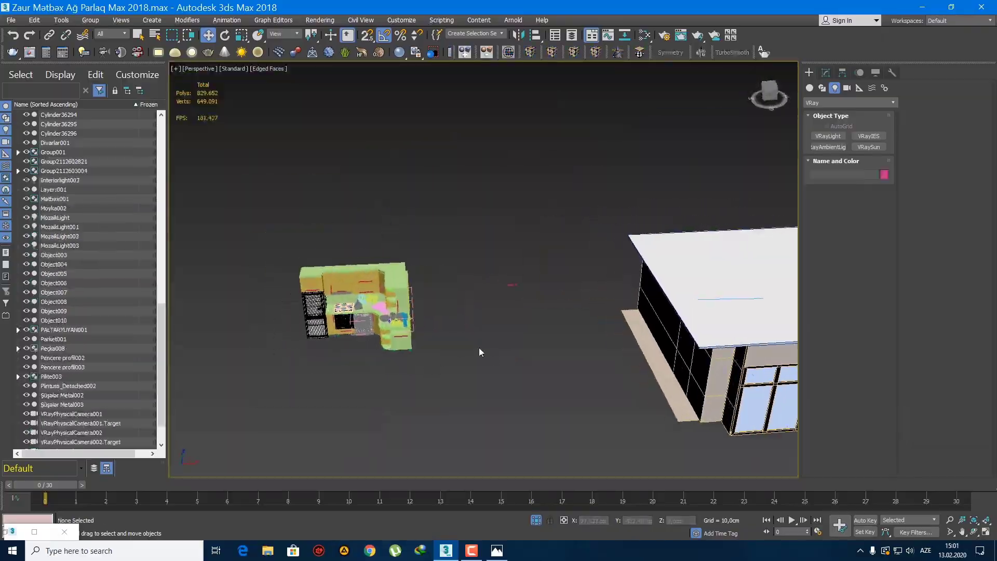
pyautogui.click(523, 285)
pyautogui.press('z')
pyautogui.scroll(3, 487, 320)
pyautogui.moveTo(456, 232); pyautogui.dragTo(539, 297, button='middle')
pyautogui.scroll(-5, 483, 322)
pyautogui.press('Delete')
pyautogui.scroll(-4, 482, 322)
pyautogui.scroll(-5, 482, 322)
pyautogui.scroll(5, 451, 343)
pyautogui.moveTo(604, 351); pyautogui.dragTo(480, 226)
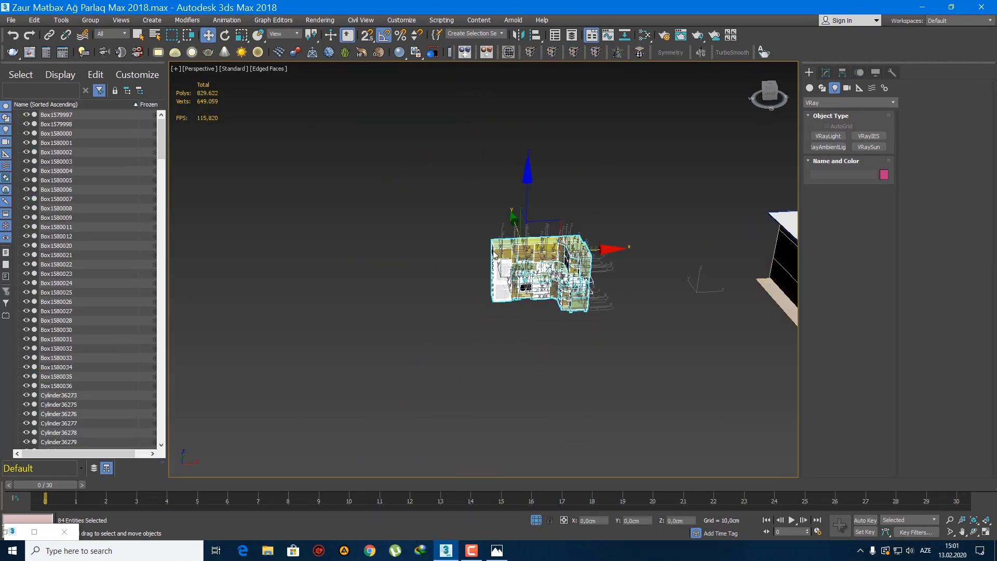
pyautogui.scroll(4, 493, 254)
pyautogui.moveTo(512, 252); pyautogui.dragTo(421, 233, button='middle')
pyautogui.scroll(5, 407, 226)
pyautogui.scroll(-6, 421, 233)
pyautogui.press('q')
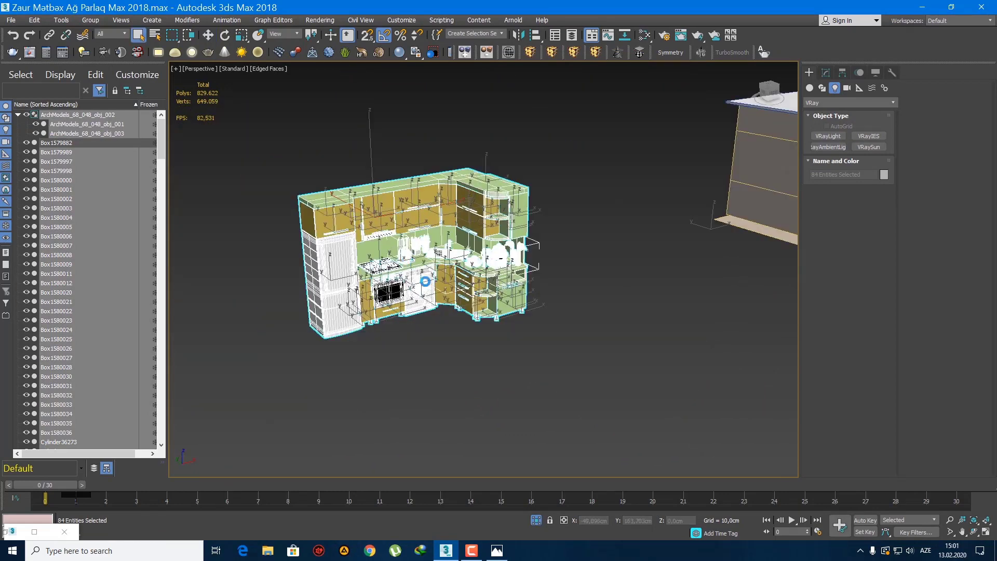
# Step: Select all kitchen cabinets, appliances and accessories and center each pivot to its object
pyautogui.click(479, 334)
pyautogui.scroll(-6, 477, 335)
pyautogui.keyDown('alt'); pyautogui.moveTo(478, 335); pyautogui.dragTo(466, 338, button='middle'); pyautogui.keyUp('alt')
pyautogui.moveTo(507, 376); pyautogui.dragTo(375, 237)
pyautogui.scroll(4, 456, 316)
pyautogui.press('z')
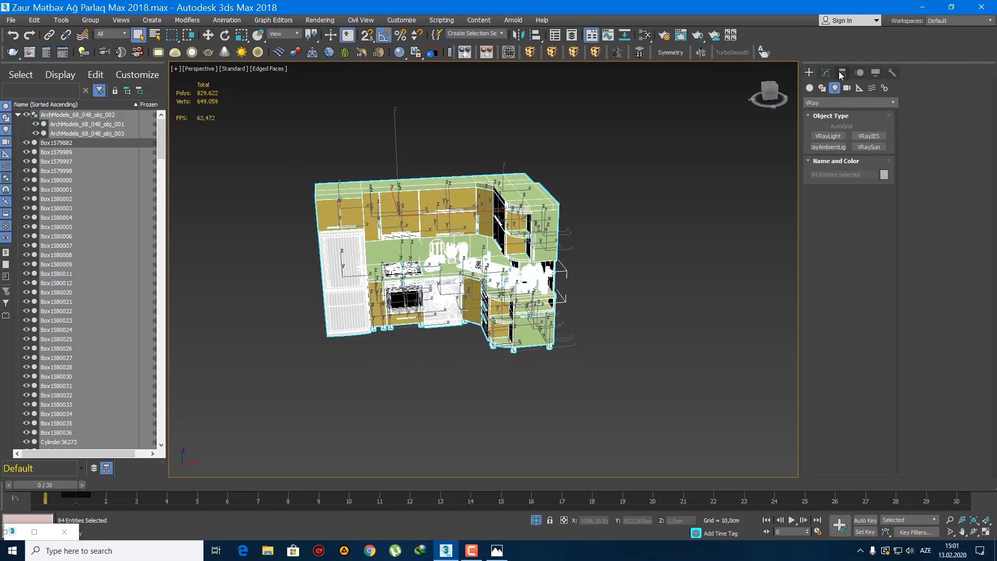
pyautogui.click(841, 73)
pyautogui.click(848, 144)
pyautogui.click(865, 202)
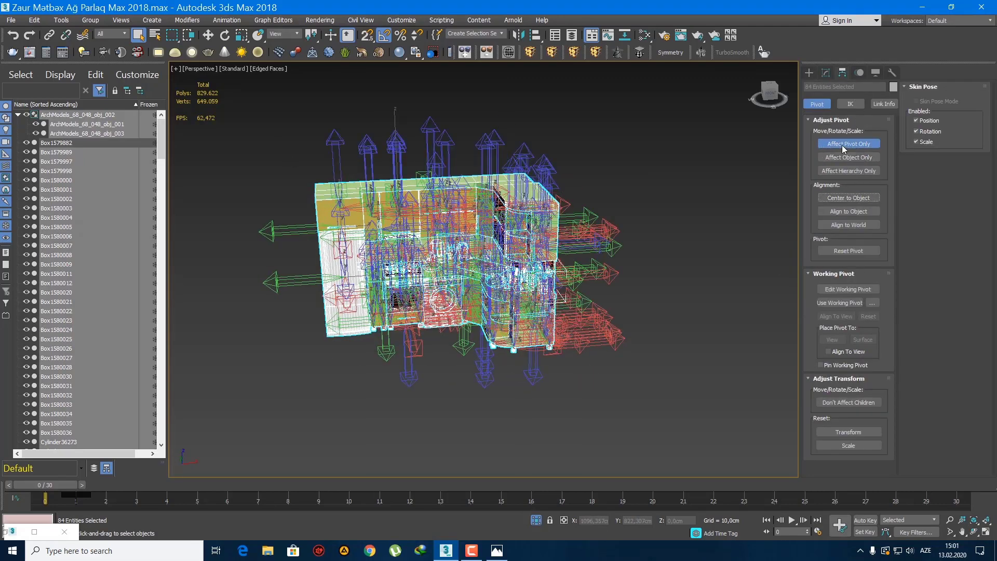
pyautogui.click(841, 143)
pyautogui.click(809, 73)
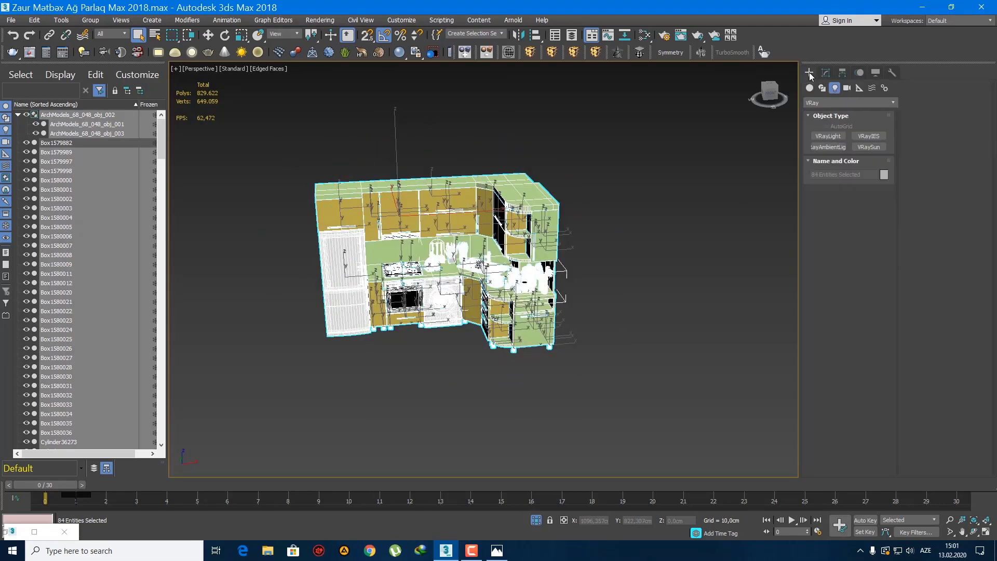
# Step: Close the open accessories group and combine the entire kitchen selection into a group named Matbax
pyautogui.click(91, 19)
pyautogui.click(100, 77)
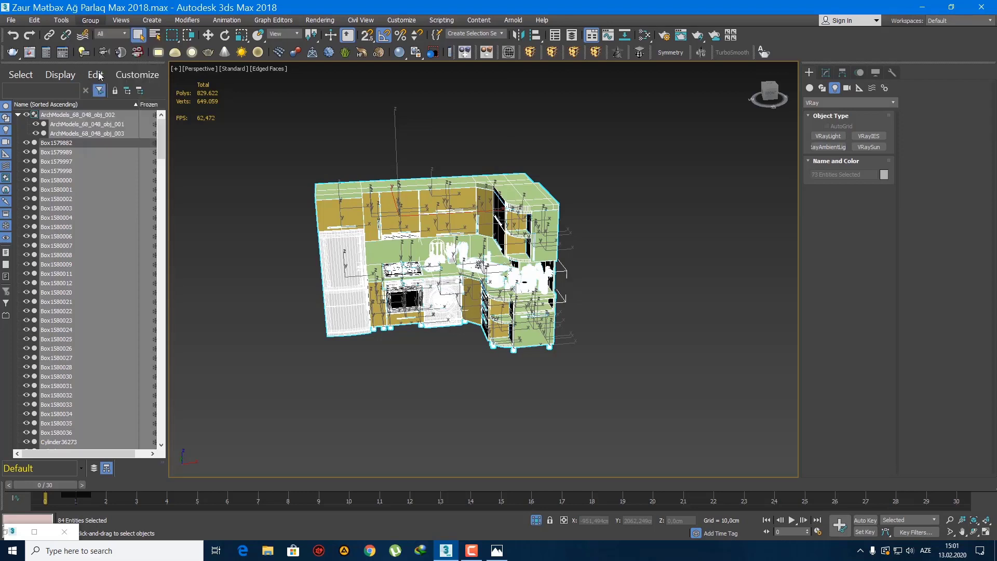
pyautogui.click(90, 20)
pyautogui.click(94, 36)
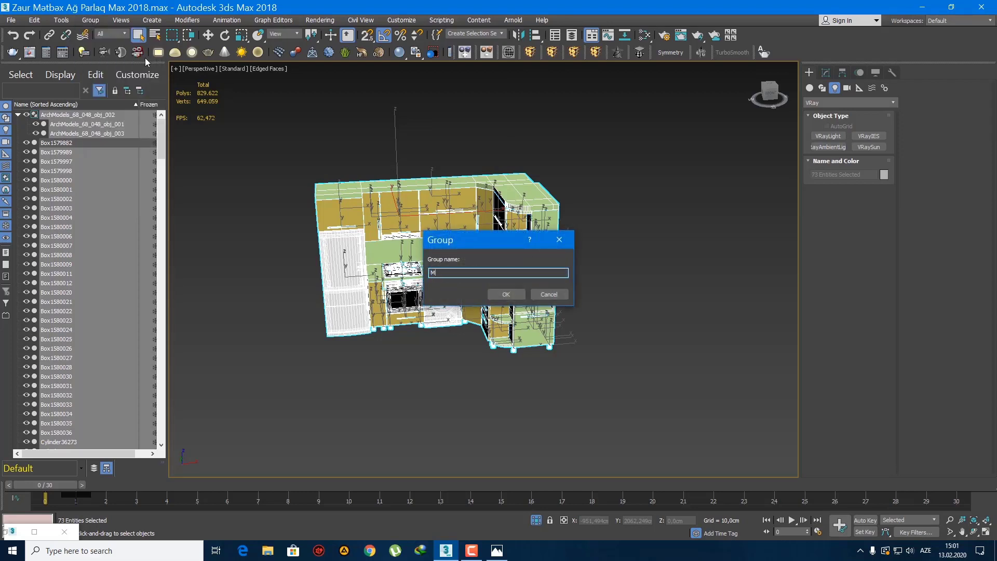
pyautogui.press('Return')
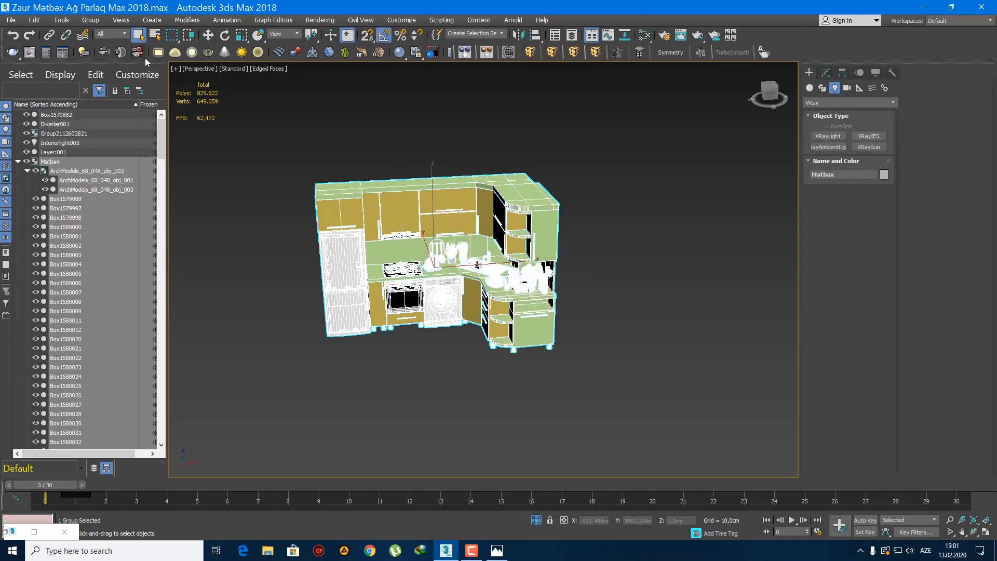
pyautogui.scroll(4, 267, 239)
pyautogui.moveTo(391, 285)
pyautogui.keyDown('alt'); pyautogui.mouseDown(button='middle')
pyautogui.moveTo(430, 290)
pyautogui.moveTo(392, 292)
pyautogui.mouseUp(button='middle'); pyautogui.keyUp('alt')
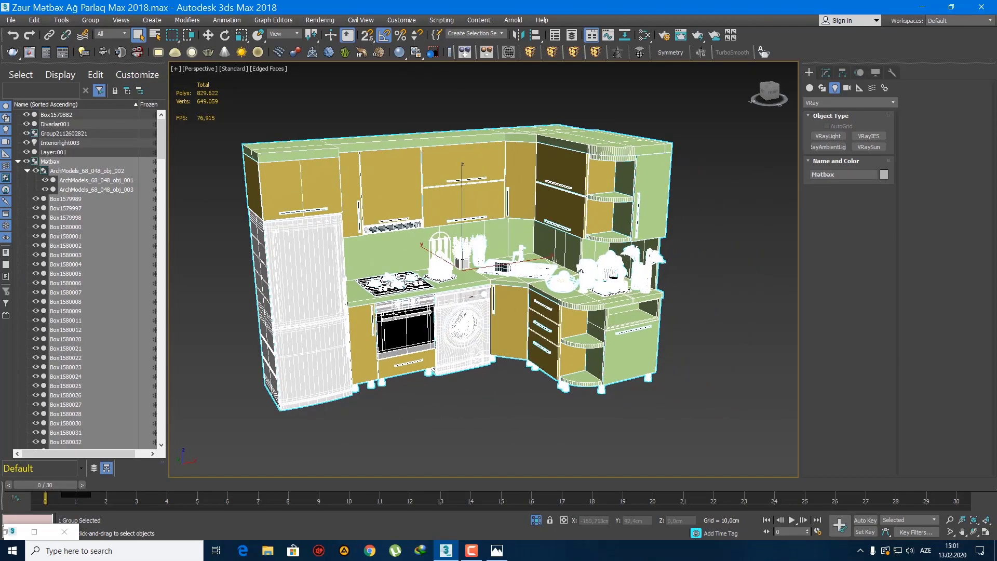
pyautogui.click(442, 411)
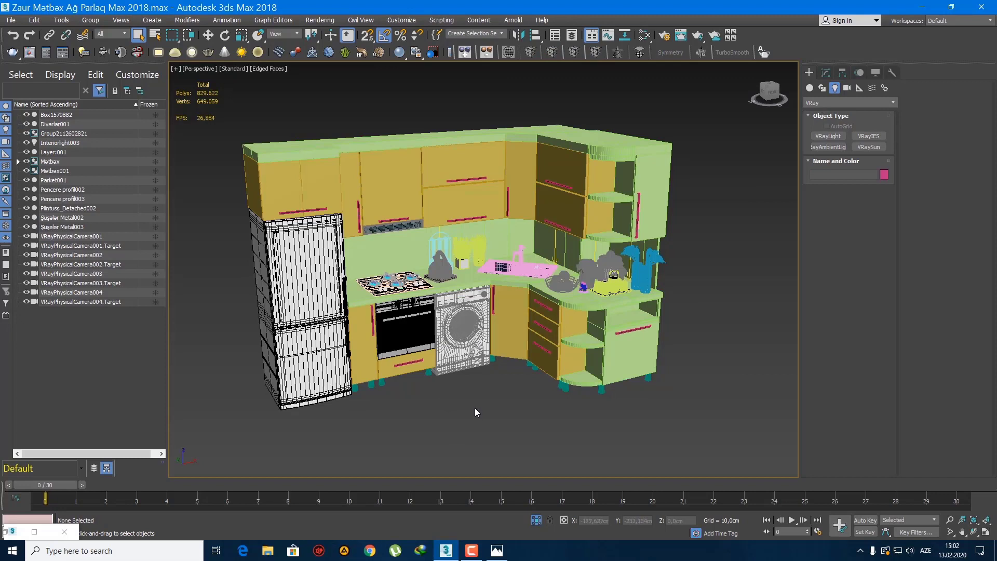
pyautogui.click(474, 555)
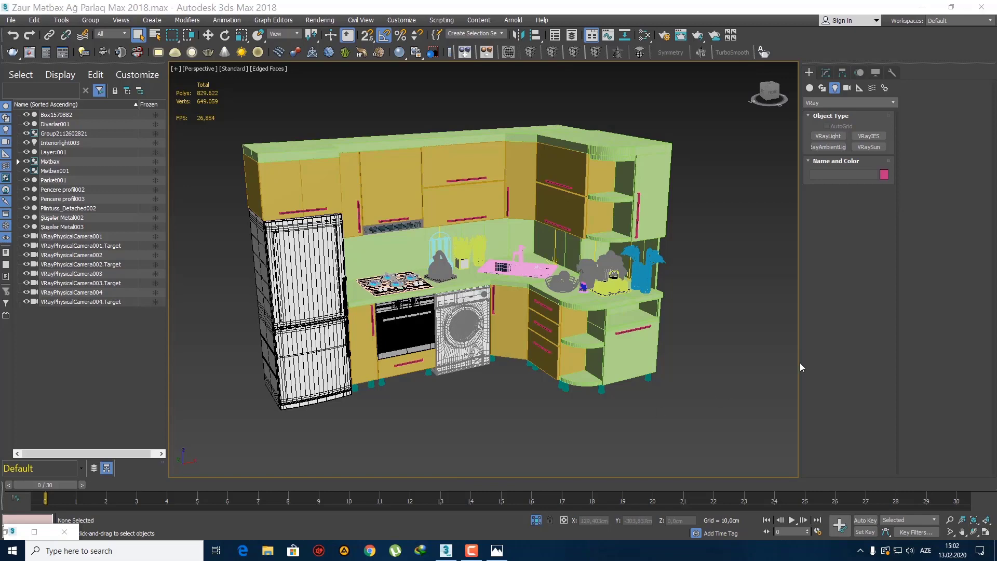
pyautogui.click(863, 344)
# Step: Lighten the diffuse colour of the Ağ Laminat material to RGB 203, 206, 209 in the Slate Material Editor
pyautogui.click(33, 533)
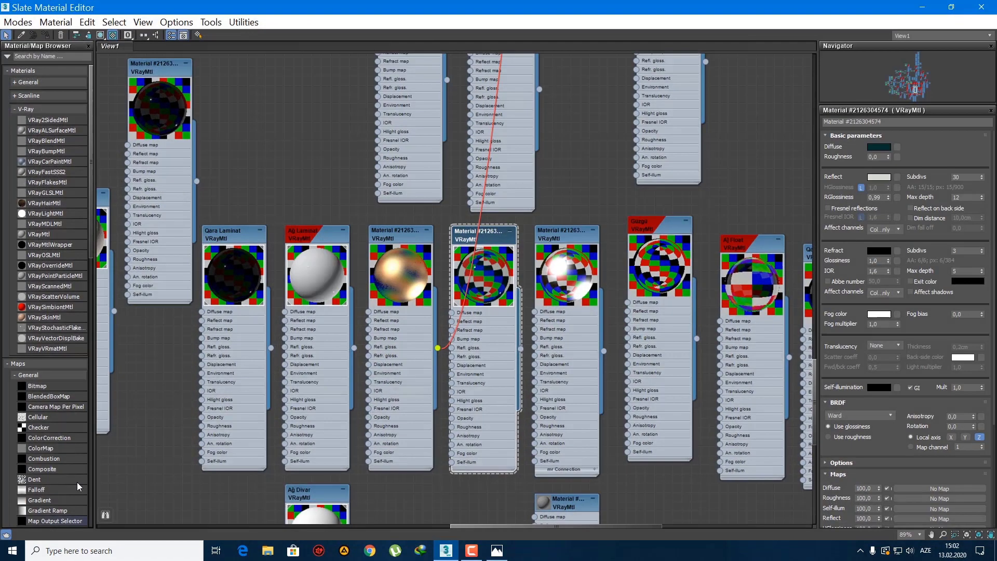
pyautogui.moveTo(295, 300); pyautogui.dragTo(375, 305, button='middle')
pyautogui.doubleClick(389, 254)
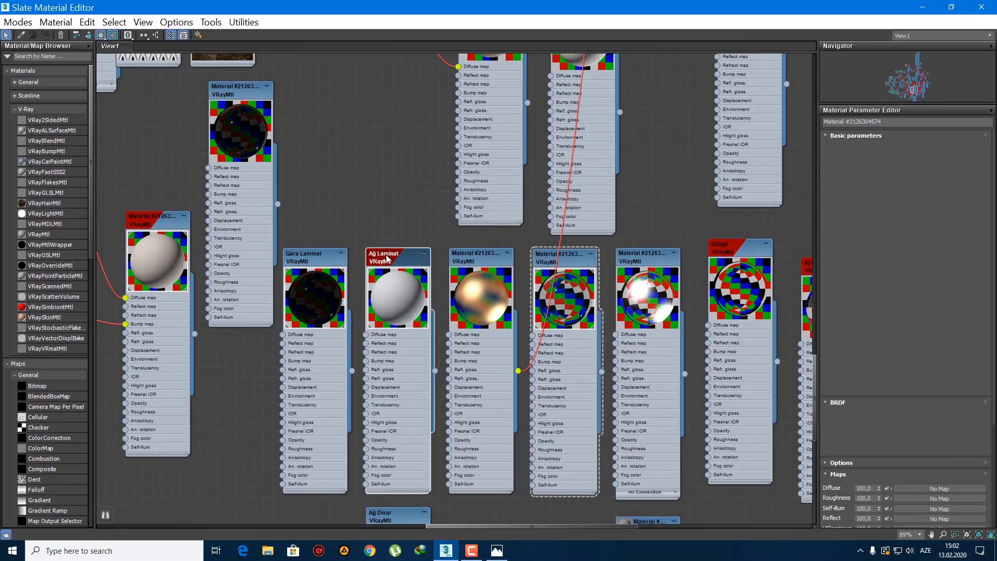
pyautogui.click(877, 148)
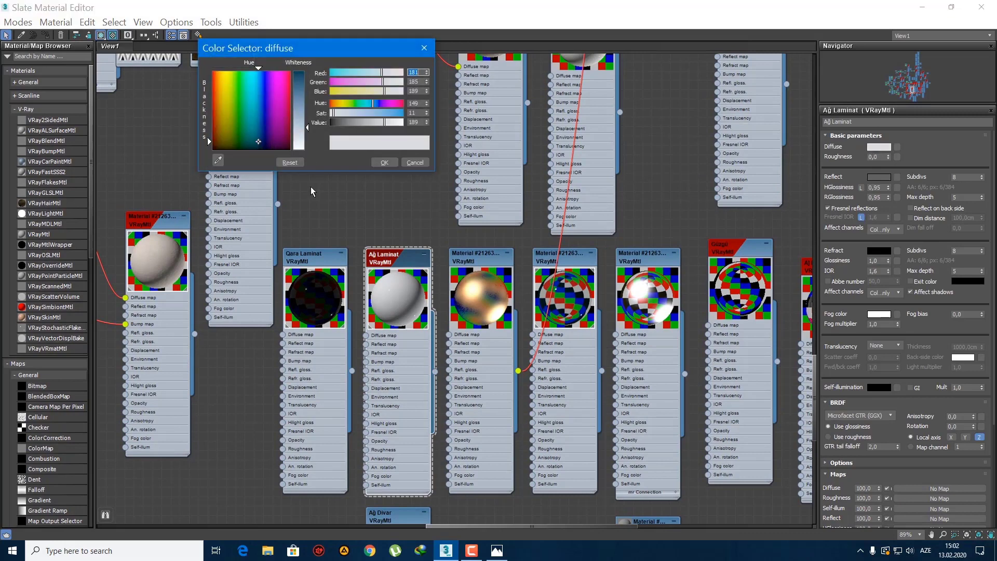
pyautogui.moveTo(305, 135); pyautogui.dragTo(305, 134)
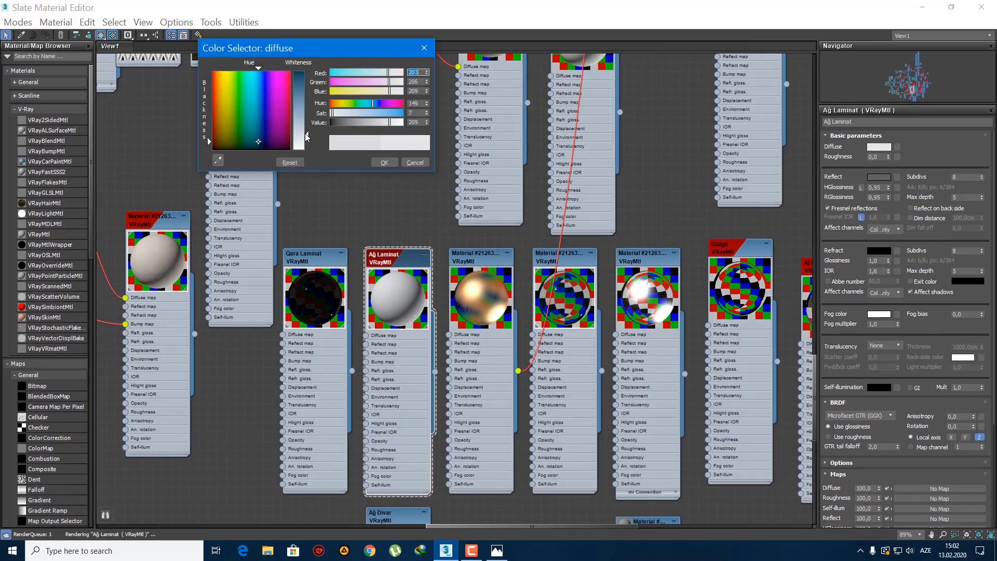
pyautogui.click(384, 163)
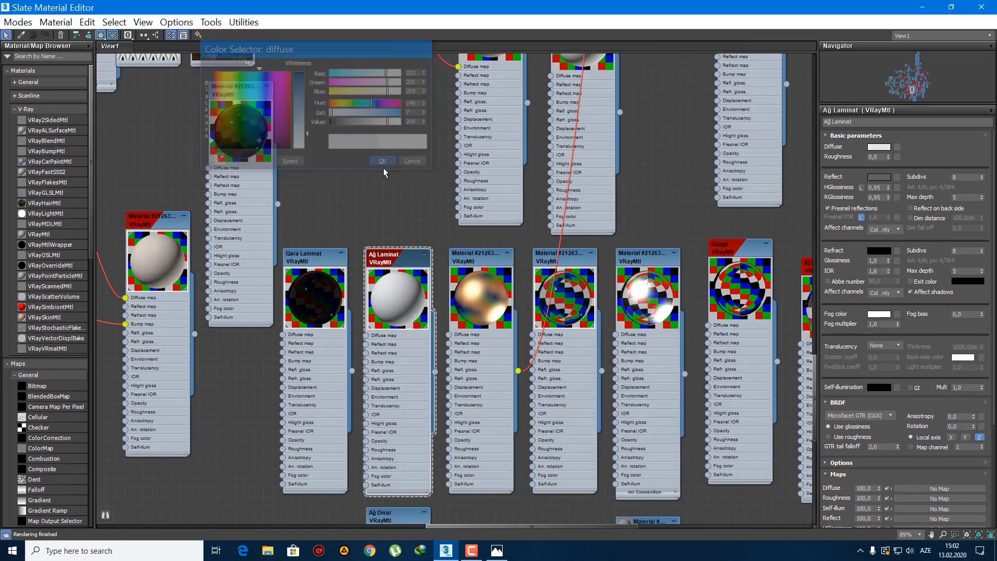
pyautogui.click(879, 147)
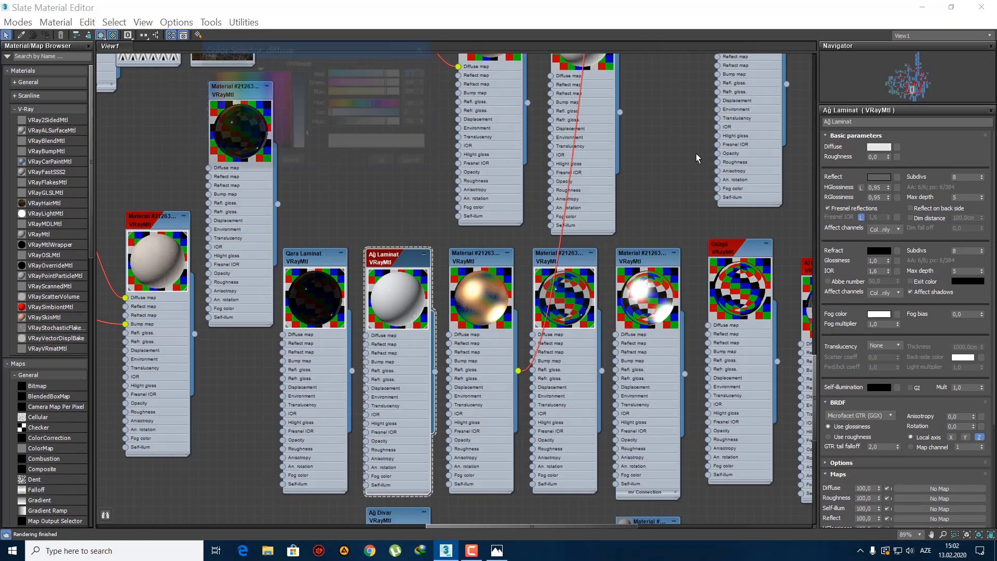
pyautogui.click(385, 162)
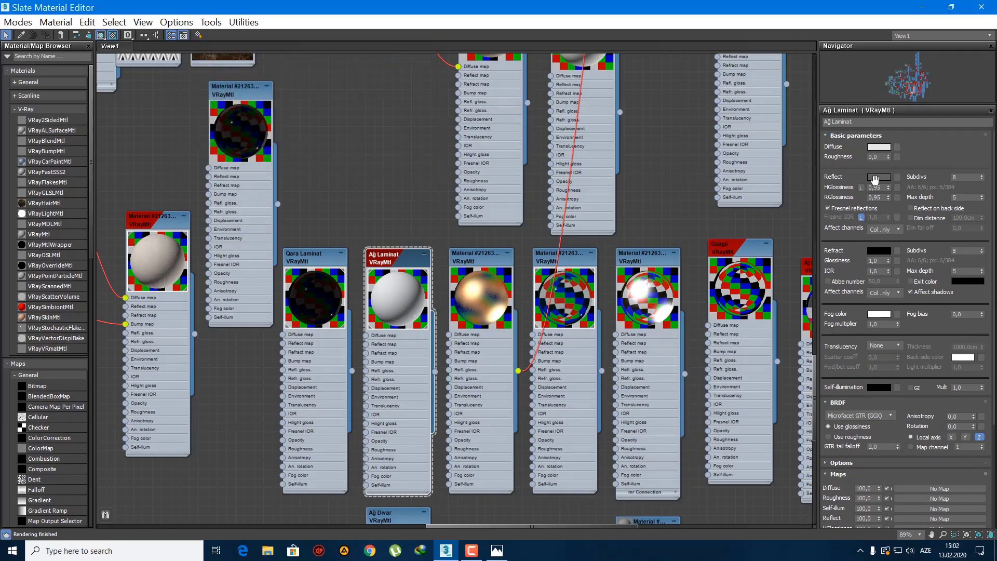
# Step: Set the Ağ Laminat material's reflection colour value to 60 and move the material editor out of the way
pyautogui.click(878, 177)
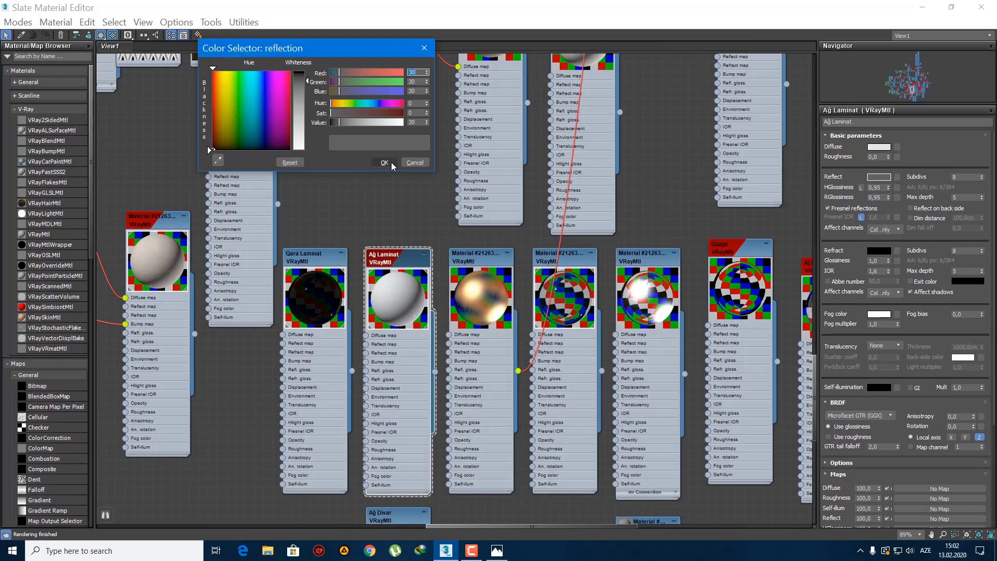
pyautogui.click(385, 162)
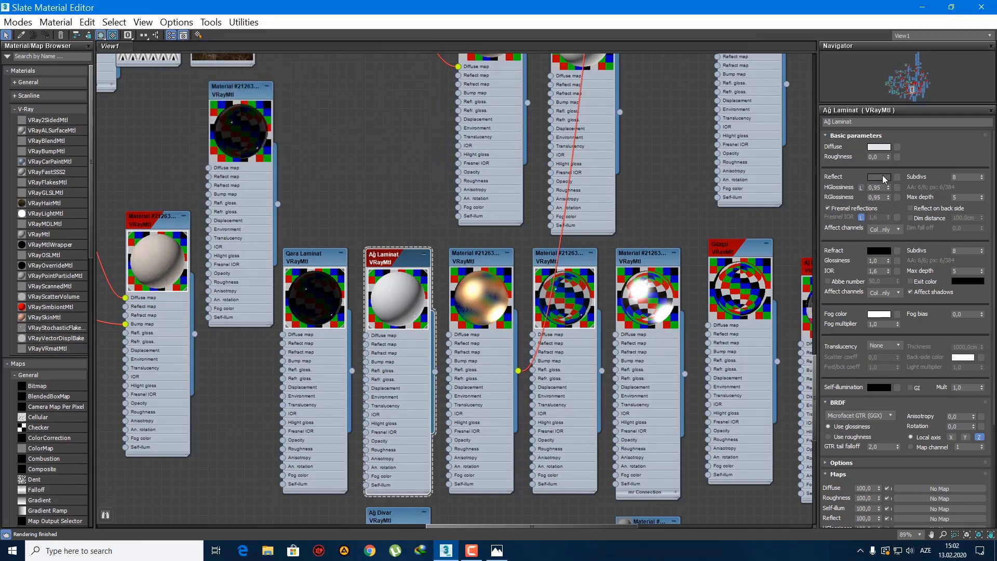
pyautogui.click(884, 178)
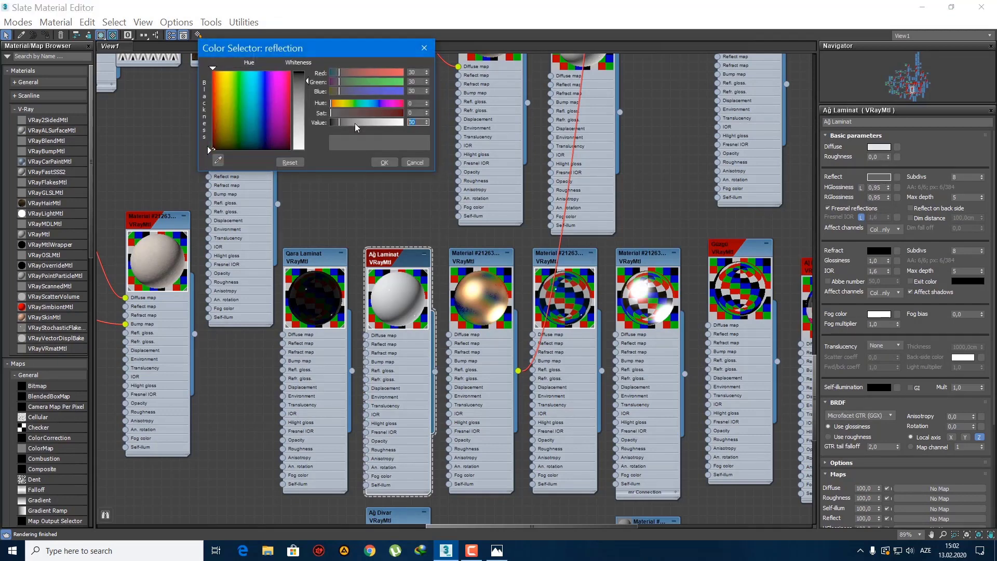
pyautogui.write('60')
pyautogui.press('Return')
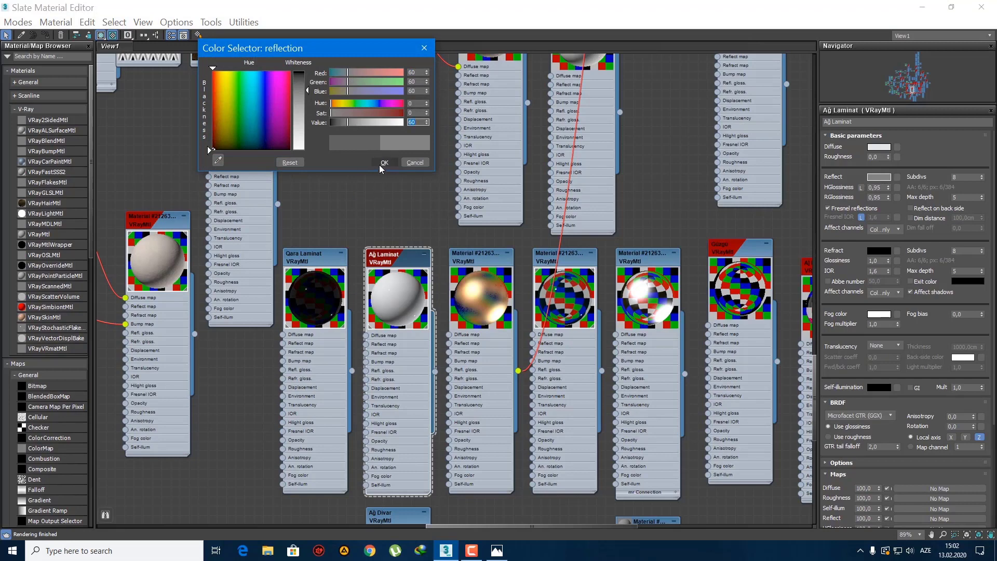
pyautogui.click(379, 164)
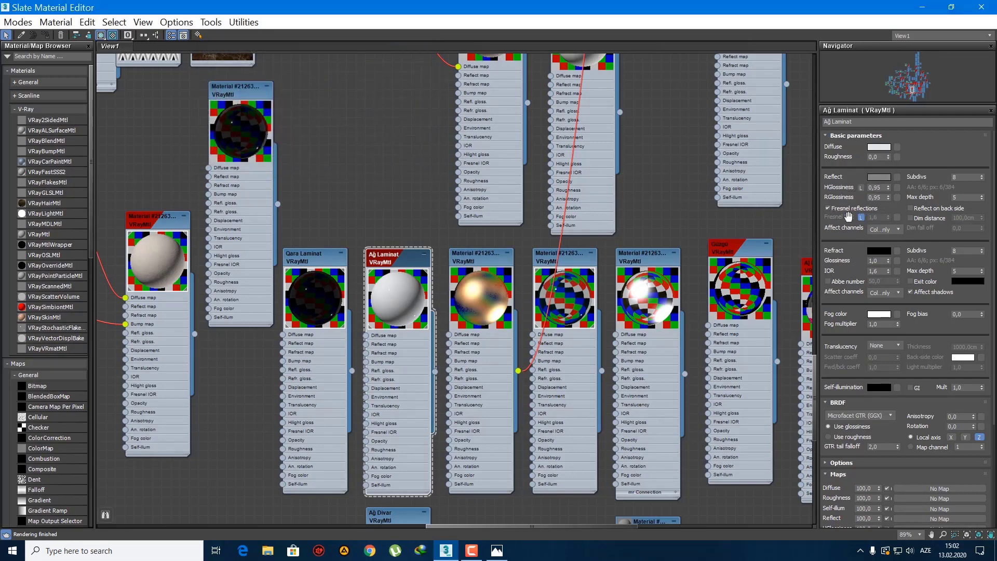
pyautogui.moveTo(710, 8); pyautogui.dragTo(996, 137)
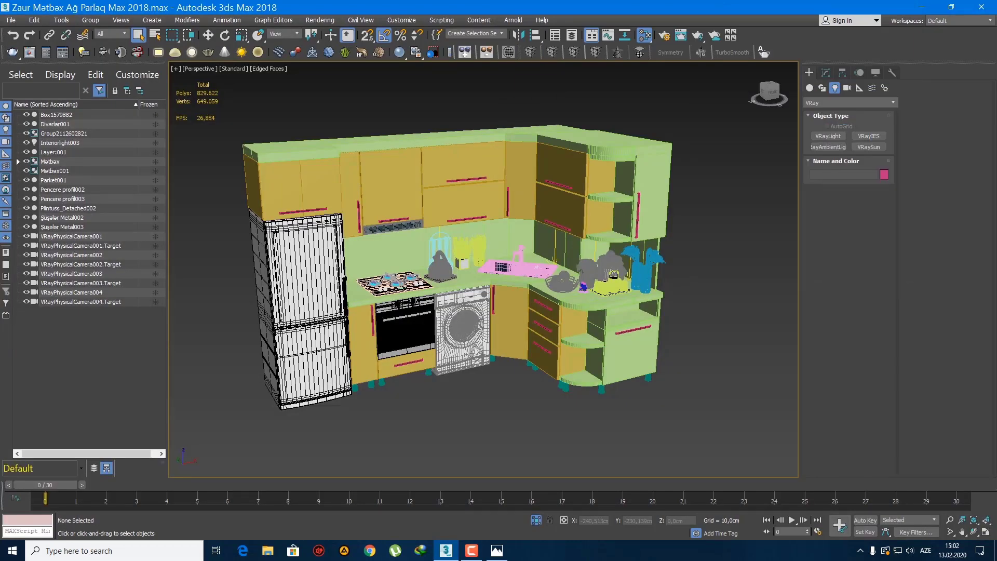
# Step: Open the Matbax kitchen group and limit the selection filter to geometry
pyautogui.keyDown('alt'); pyautogui.moveTo(339, 240); pyautogui.dragTo(342, 264, button='middle'); pyautogui.keyUp('alt')
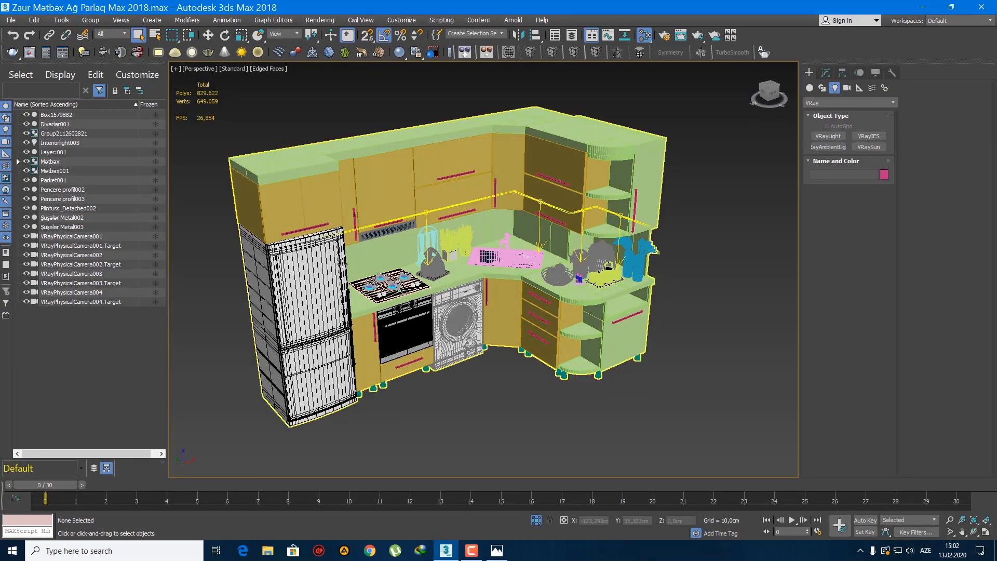
pyautogui.click(269, 213)
pyautogui.click(90, 20)
pyautogui.click(98, 46)
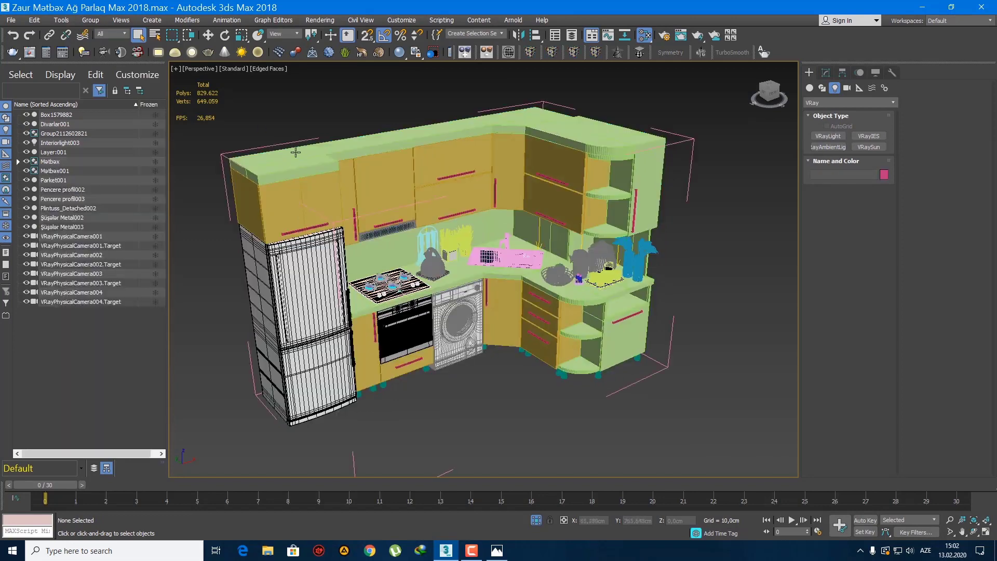
pyautogui.click(296, 152)
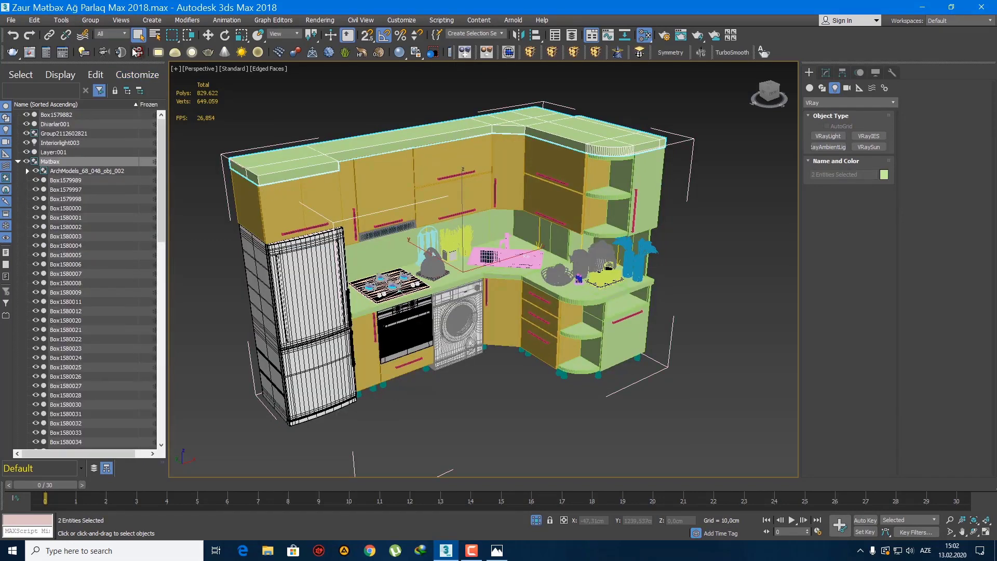
pyautogui.click(111, 33)
pyautogui.click(118, 51)
# Step: Select the cornice with all upper cabinets, doors and open corner shelves, and assign them the Ağ Laminat material
pyautogui.click(294, 172)
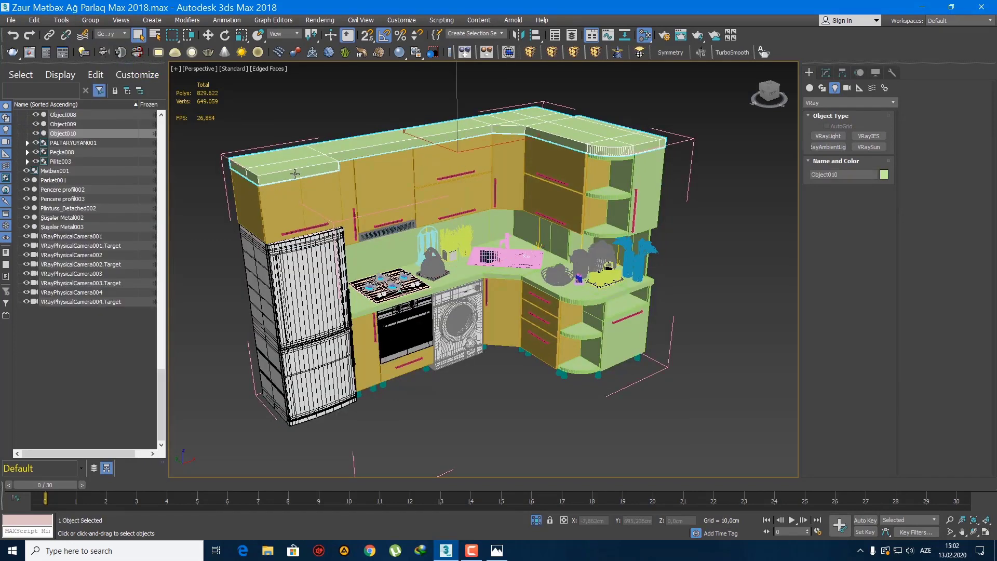
pyautogui.keyDown('ctrl'); pyautogui.click(281, 190); pyautogui.keyUp('ctrl')
pyautogui.keyDown('ctrl'); pyautogui.click(245, 196); pyautogui.keyUp('ctrl')
pyautogui.keyDown('ctrl'); pyautogui.click(347, 179); pyautogui.keyUp('ctrl')
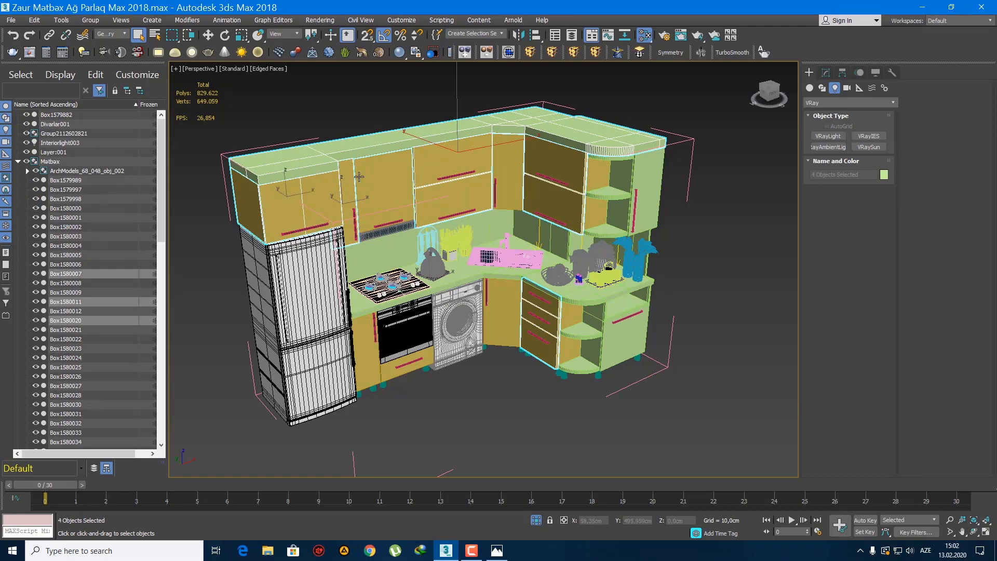
pyautogui.keyDown('ctrl'); pyautogui.click(384, 173); pyautogui.keyUp('ctrl')
pyautogui.keyDown('ctrl'); pyautogui.click(501, 162); pyautogui.keyUp('ctrl')
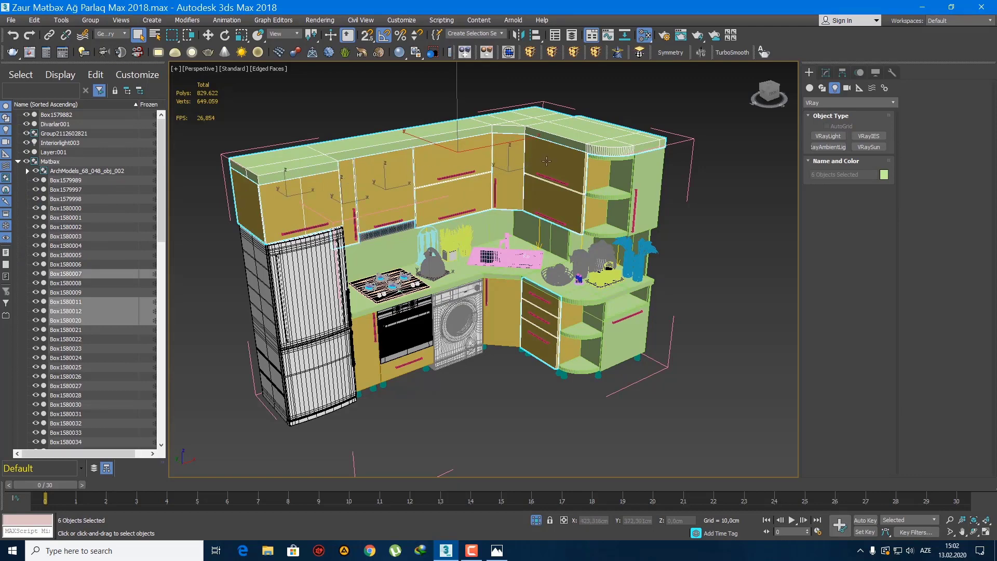
pyautogui.keyDown('ctrl'); pyautogui.click(604, 171); pyautogui.keyUp('ctrl')
pyautogui.keyDown('ctrl'); pyautogui.click(621, 171); pyautogui.keyUp('ctrl')
pyautogui.keyDown('ctrl'); pyautogui.click(633, 166); pyautogui.keyUp('ctrl')
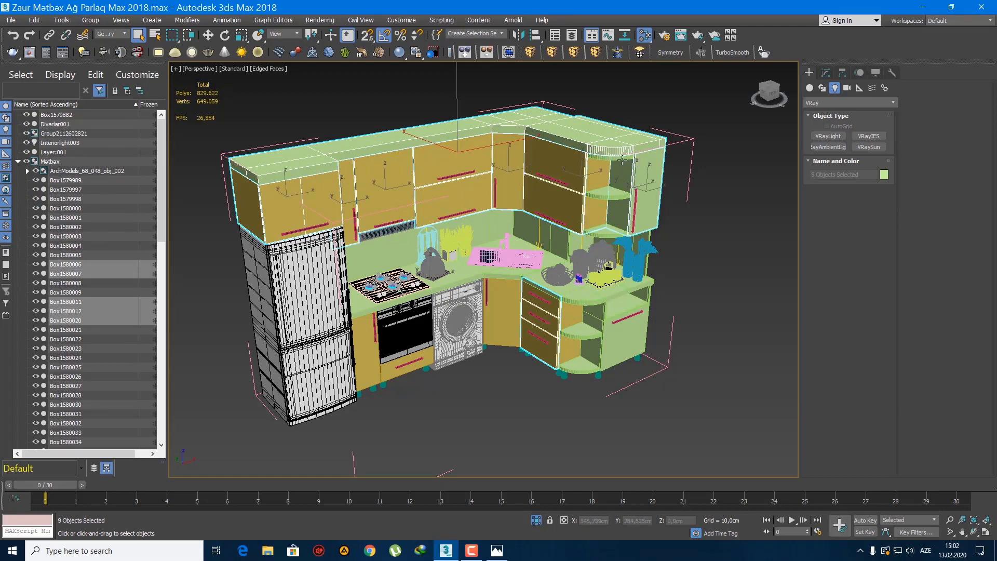
pyautogui.keyDown('ctrl'); pyautogui.click(607, 193); pyautogui.keyUp('ctrl')
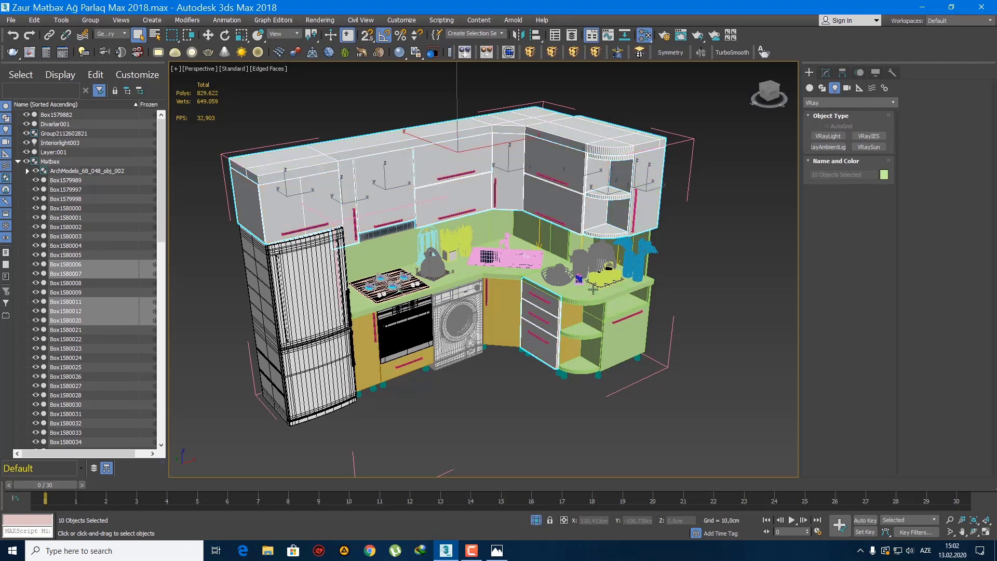
# Step: Select the base cabinet doors, drawer unit, rounded end shelves and end cabinet, and assign them the Ağ Laminat material
pyautogui.click(569, 299)
pyautogui.scroll(5, 498, 314)
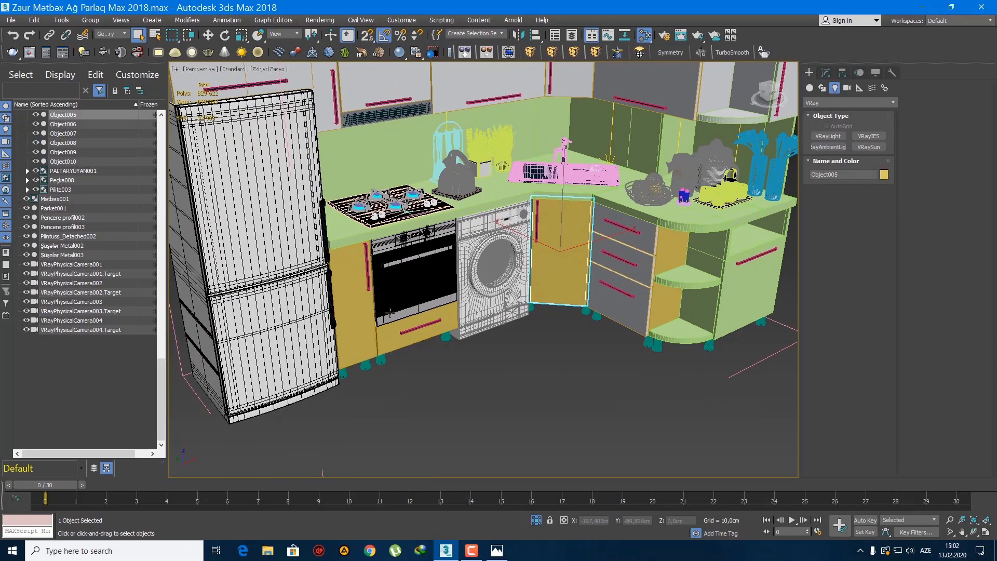
pyautogui.click(358, 306)
pyautogui.keyDown('ctrl'); pyautogui.click(382, 337); pyautogui.keyUp('ctrl')
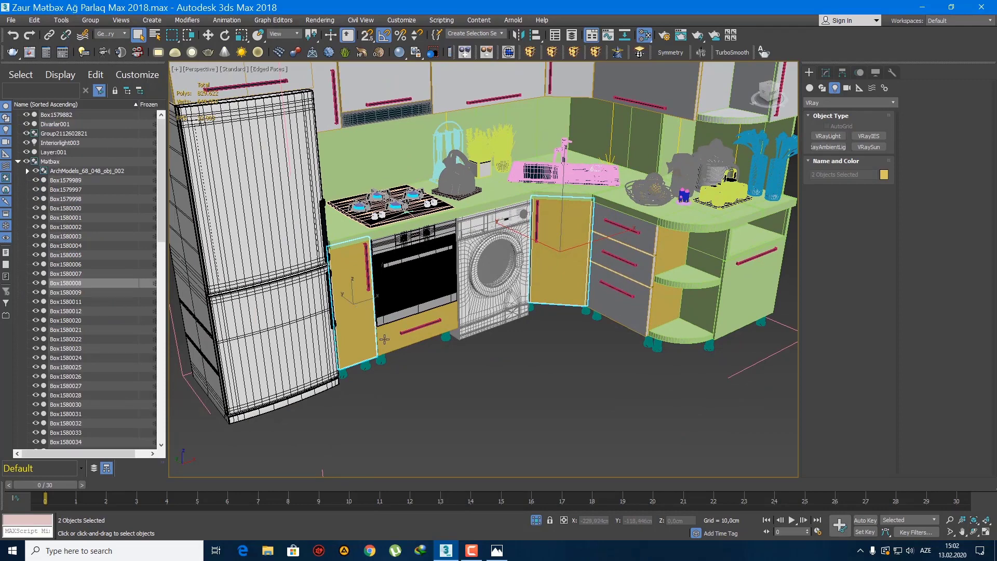
pyautogui.keyDown('ctrl'); pyautogui.click(416, 326); pyautogui.keyUp('ctrl')
pyautogui.keyDown('ctrl'); pyautogui.click(637, 295); pyautogui.keyUp('ctrl')
pyautogui.keyDown('ctrl'); pyautogui.click(637, 295); pyautogui.keyUp('ctrl')
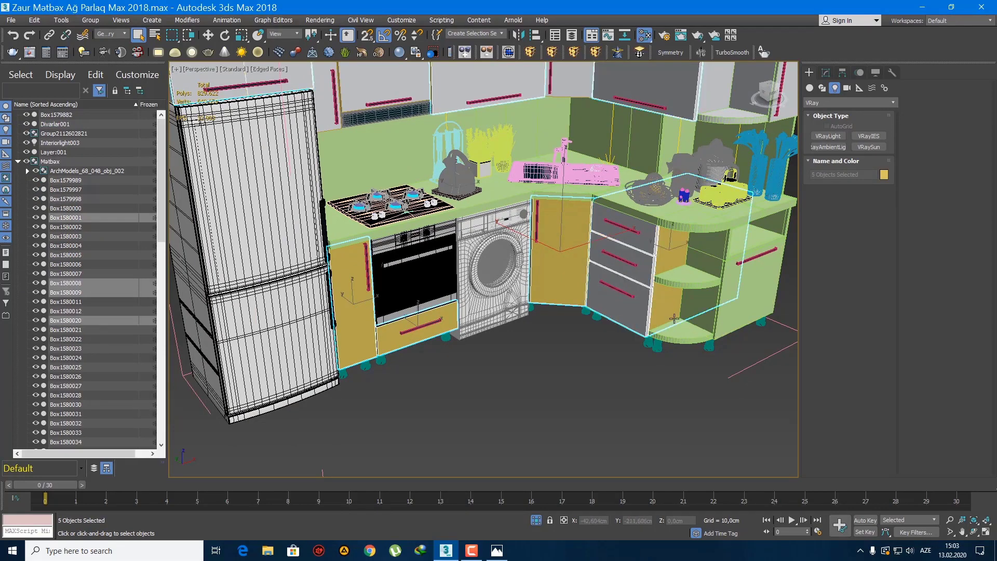
pyautogui.keyDown('ctrl'); pyautogui.click(674, 319); pyautogui.keyUp('ctrl')
pyautogui.keyDown('ctrl'); pyautogui.click(729, 299); pyautogui.keyUp('ctrl')
pyautogui.keyDown('ctrl'); pyautogui.click(725, 243); pyautogui.keyUp('ctrl')
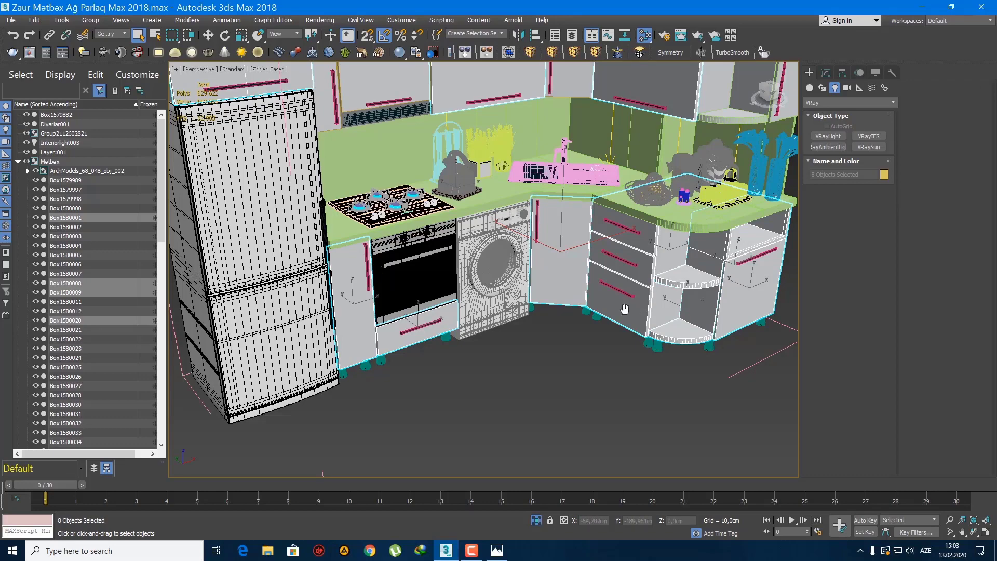
# Step: Select the seven remaining yellow upper and lower cabinet carcasses from the back of the kitchen
pyautogui.keyDown('alt'); pyautogui.moveTo(625, 309); pyautogui.dragTo(499, 304, button='middle'); pyautogui.keyUp('alt')
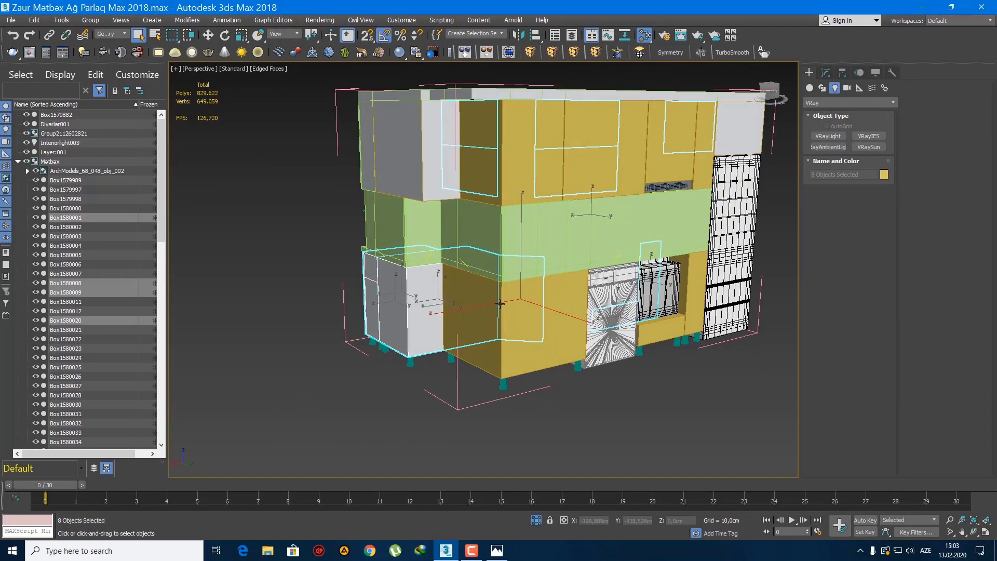
pyautogui.click(500, 304)
pyautogui.keyDown('ctrl'); pyautogui.click(508, 159); pyautogui.keyUp('ctrl')
pyautogui.keyDown('ctrl'); pyautogui.click(584, 152); pyautogui.keyUp('ctrl')
pyautogui.keyDown('ctrl'); pyautogui.click(661, 136); pyautogui.keyUp('ctrl')
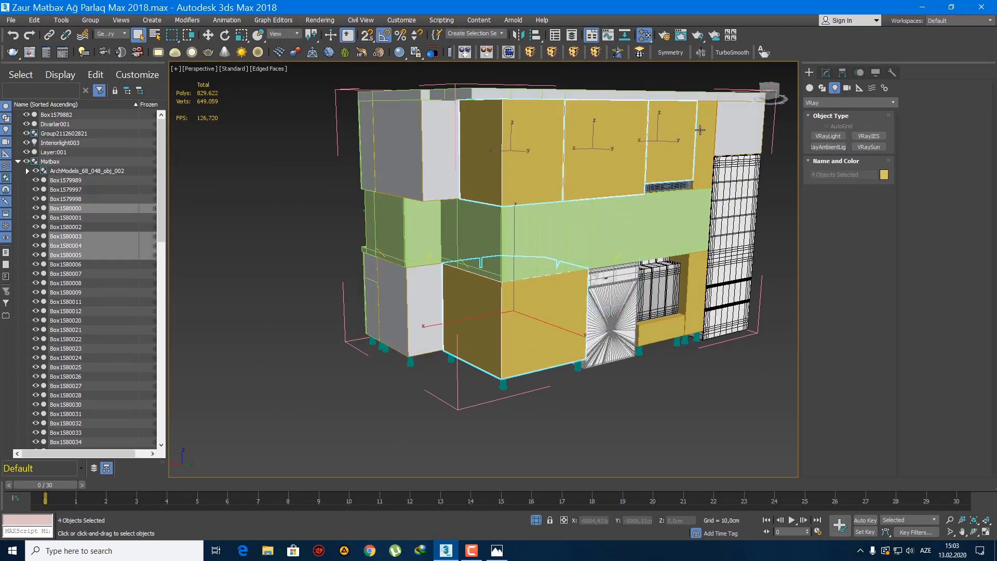
pyautogui.keyDown('ctrl'); pyautogui.click(699, 130); pyautogui.keyUp('ctrl')
pyautogui.keyDown('ctrl'); pyautogui.click(687, 282); pyautogui.keyUp('ctrl')
pyautogui.keyDown('ctrl'); pyautogui.click(657, 325); pyautogui.keyUp('ctrl')
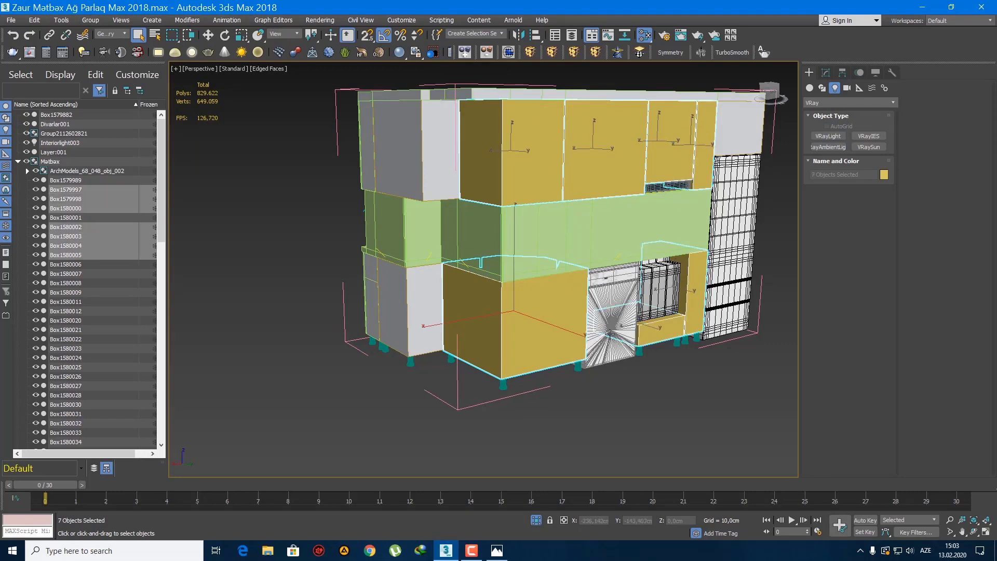
# Step: Try moving the seven selected carcasses out to the side of the kitchen, and undo the move
pyautogui.keyDown('alt'); pyautogui.moveTo(657, 324); pyautogui.dragTo(467, 306, button='middle'); pyautogui.keyUp('alt')
pyautogui.scroll(-3, 467, 306)
pyautogui.press('w')
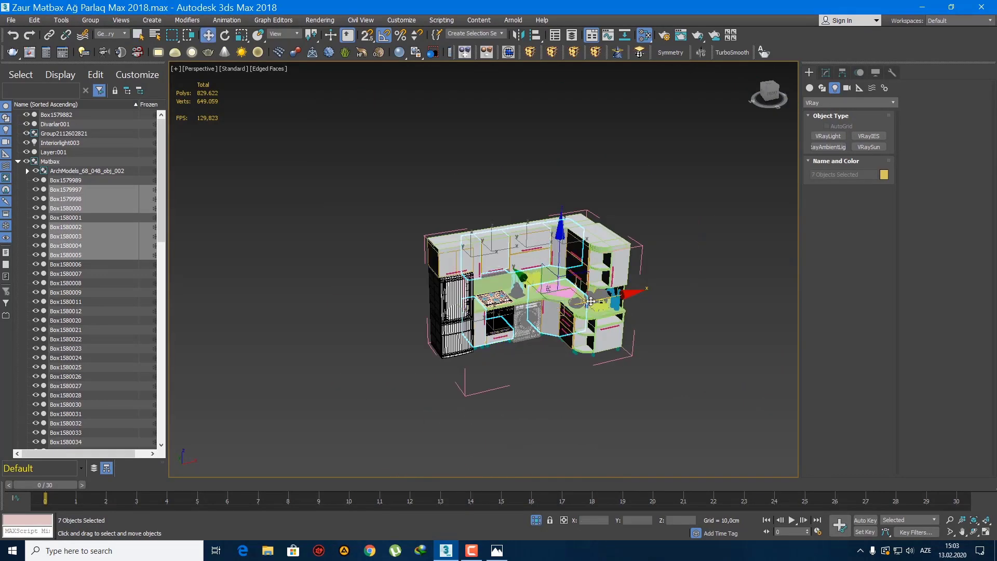
pyautogui.moveTo(612, 304); pyautogui.dragTo(207, 343)
pyautogui.moveTo(208, 343); pyautogui.dragTo(384, 316, button='middle')
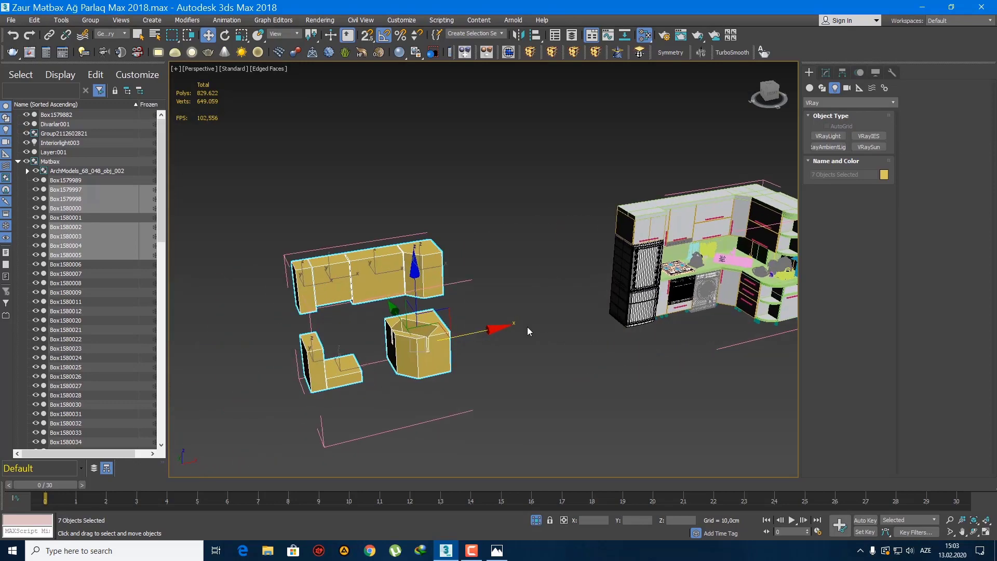
pyautogui.hotkey('ctrl', 'z')
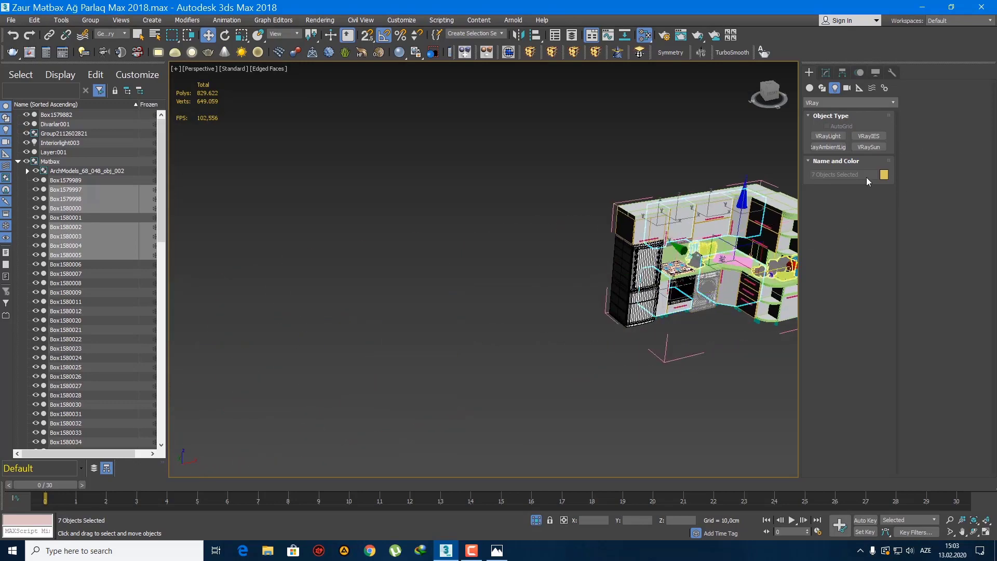
# Step: Clear the selection, turn off the edged-faces display, and select the countertop with its backsplash
pyautogui.moveTo(616, 266)
pyautogui.keyDown('alt'); pyautogui.mouseDown(button='middle')
pyautogui.moveTo(406, 268)
pyautogui.moveTo(332, 254)
pyautogui.moveTo(467, 290)
pyautogui.moveTo(540, 260)
pyautogui.mouseUp(button='middle'); pyautogui.keyUp('alt')
pyautogui.scroll(3, 497, 296)
pyautogui.scroll(-2, 539, 259)
pyautogui.hotkey('ctrl', 'd')
pyautogui.press('F4')
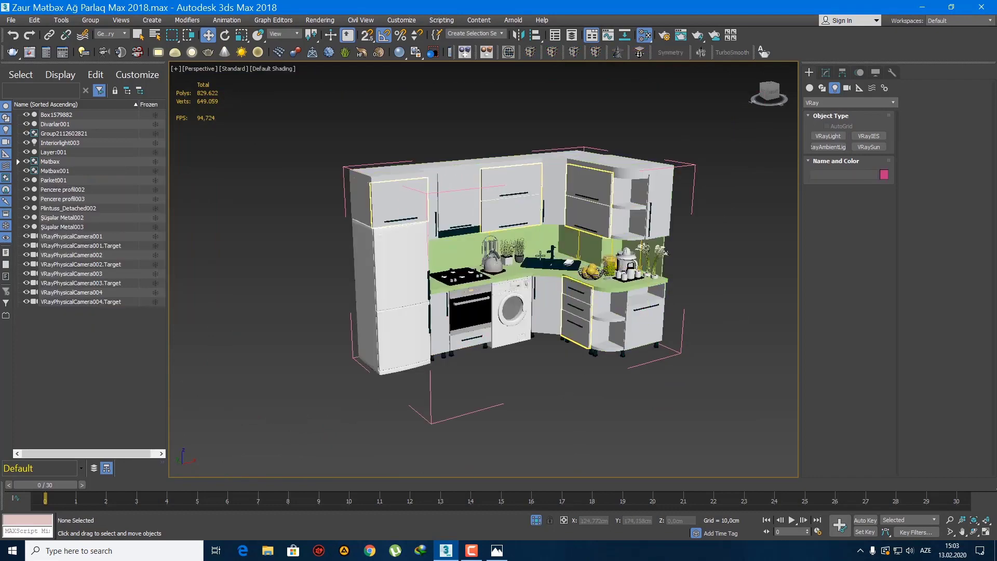
pyautogui.scroll(5, 539, 255)
pyautogui.press('q')
pyautogui.click(545, 248)
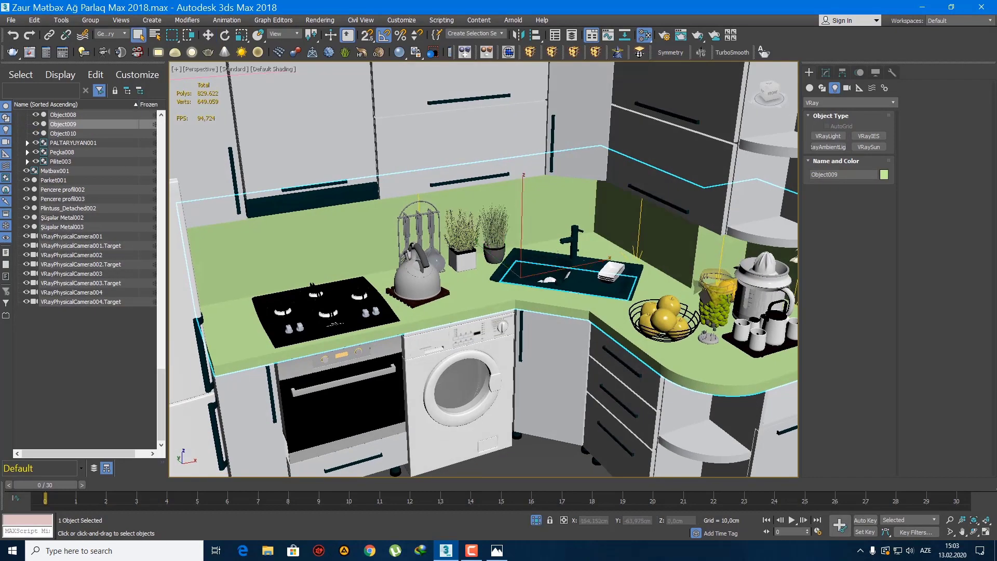
# Step: Find the Marmar material in the Slate Material Editor, check its marble bitmap, and assign the material to the selected countertop
pyautogui.press('m')
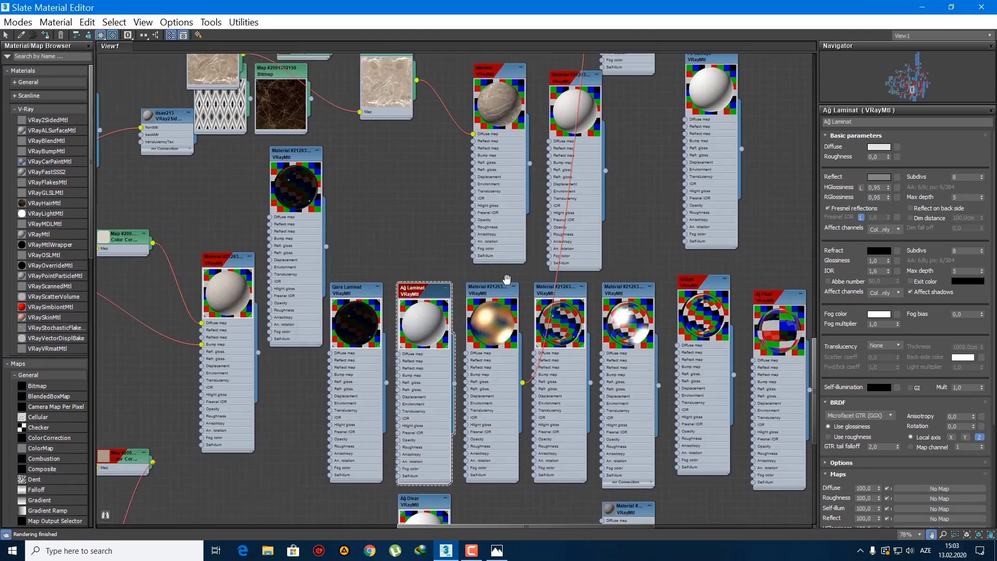
pyautogui.moveTo(506, 279); pyautogui.dragTo(539, 290, button='middle')
pyautogui.scroll(-3, 521, 228)
pyautogui.moveTo(520, 227); pyautogui.dragTo(542, 296, button='middle')
pyautogui.scroll(6, 509, 202)
pyautogui.click(592, 196)
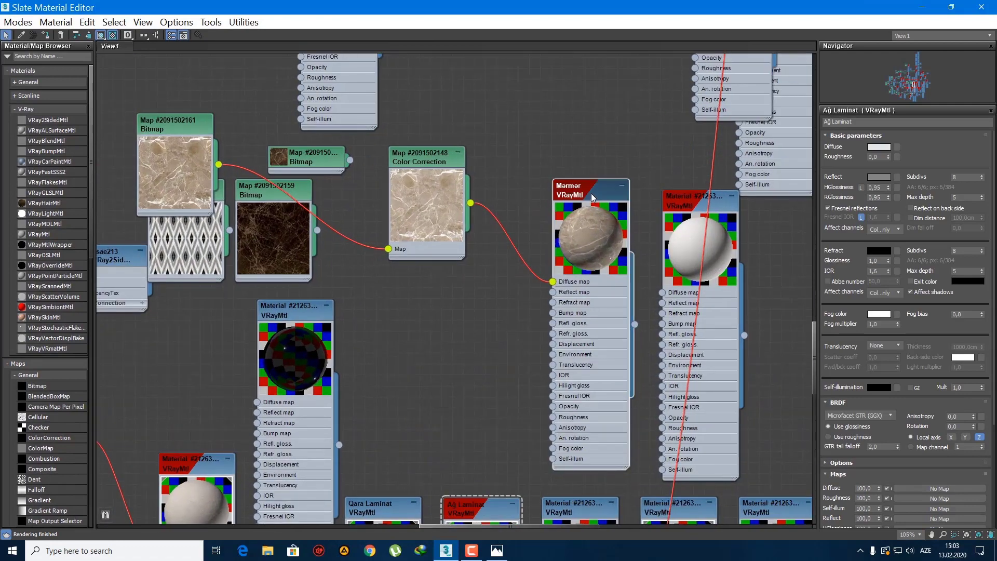
pyautogui.doubleClick(591, 196)
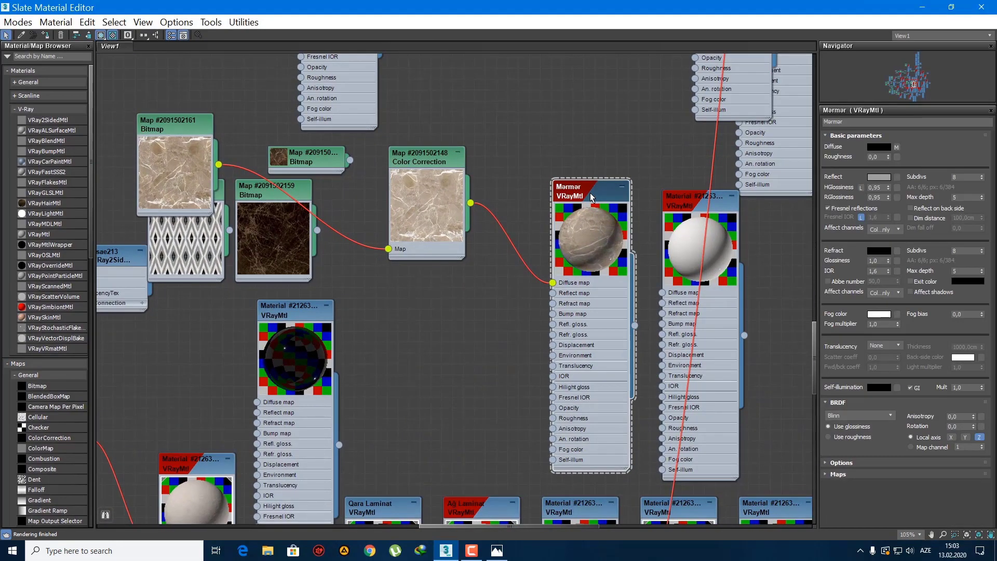
pyautogui.doubleClick(168, 134)
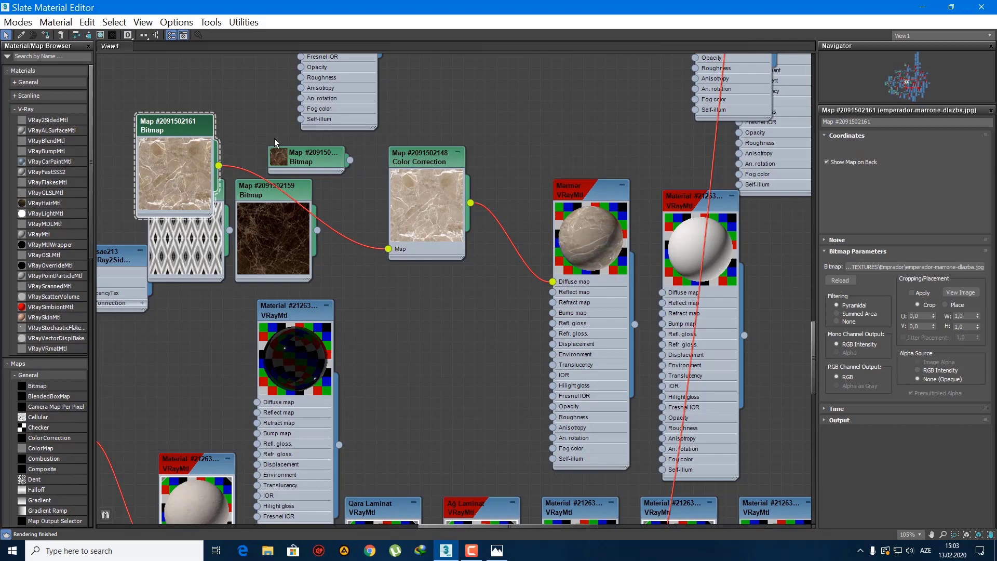
pyautogui.doubleClick(590, 196)
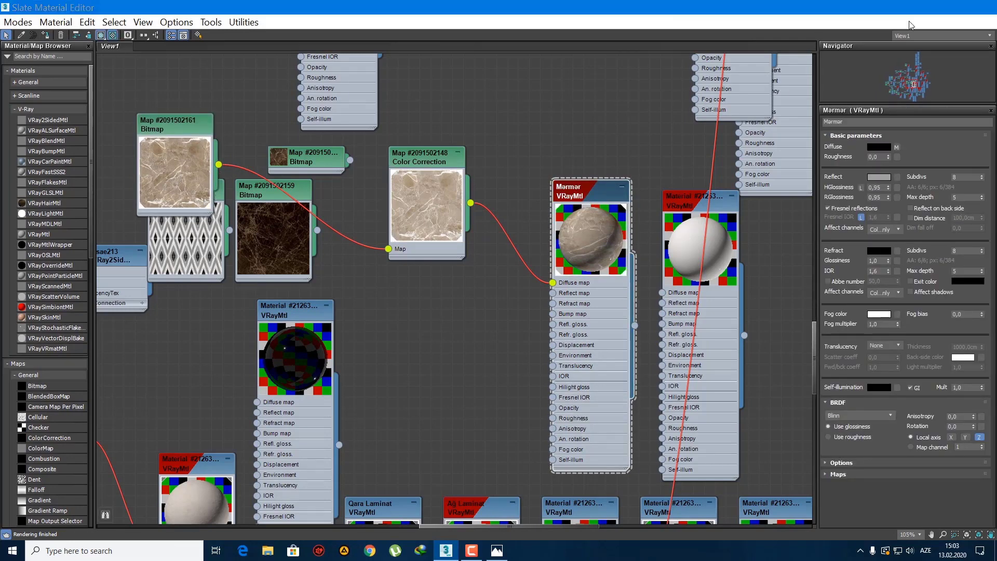
pyautogui.click(922, 7)
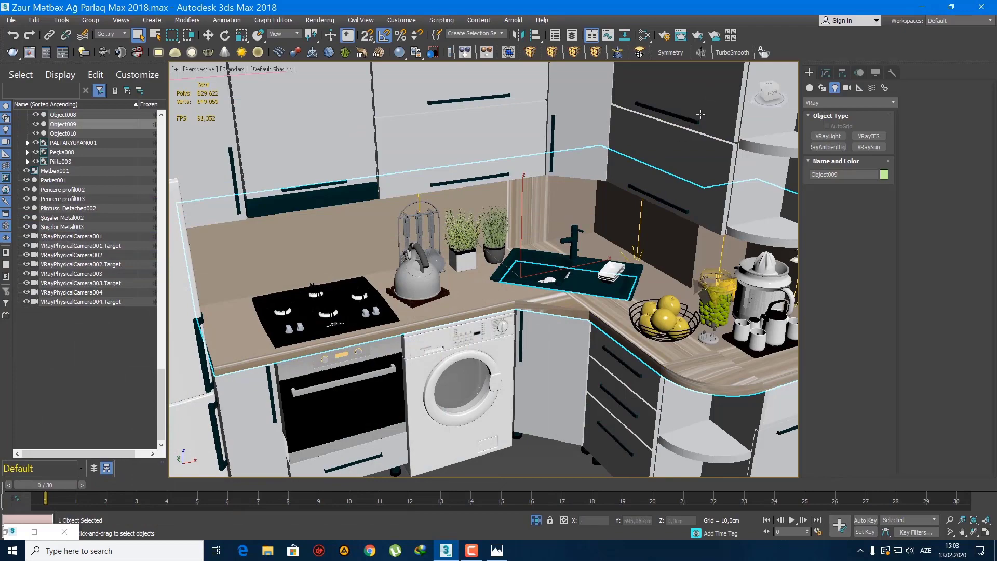
# Step: Turn the edged-faces display back on and isolate the countertop with its backsplash
pyautogui.moveTo(537, 301)
pyautogui.mouseDown(button='middle')
pyautogui.moveTo(530, 266)
pyautogui.moveTo(545, 265)
pyautogui.moveTo(549, 278)
pyautogui.moveTo(513, 271)
pyautogui.moveTo(587, 266)
pyautogui.mouseUp(button='middle')
pyautogui.press('F4')
pyautogui.scroll(-2, 554, 272)
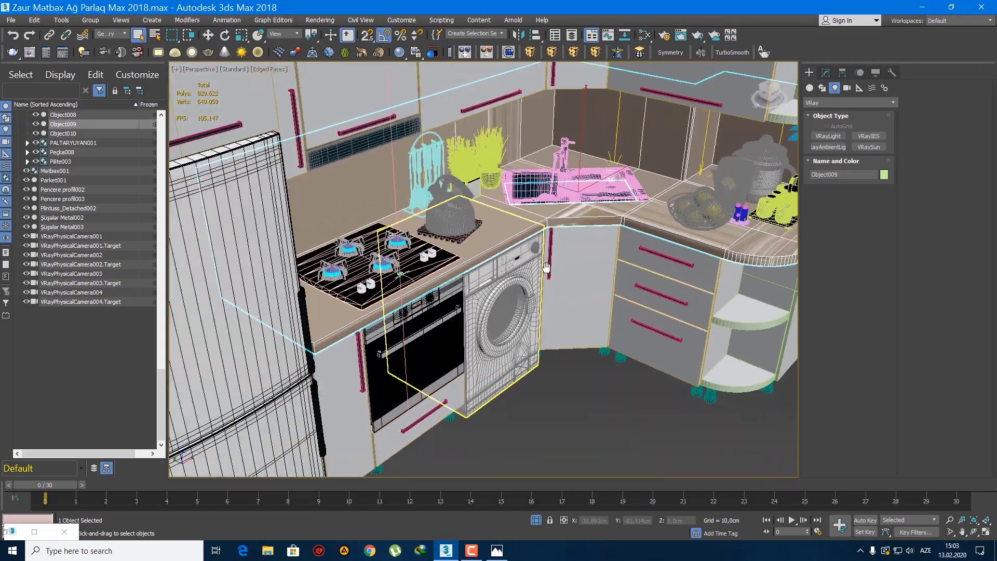
pyautogui.scroll(3, 400, 315)
pyautogui.scroll(-5, 419, 306)
pyautogui.hotkey('alt', 'q')
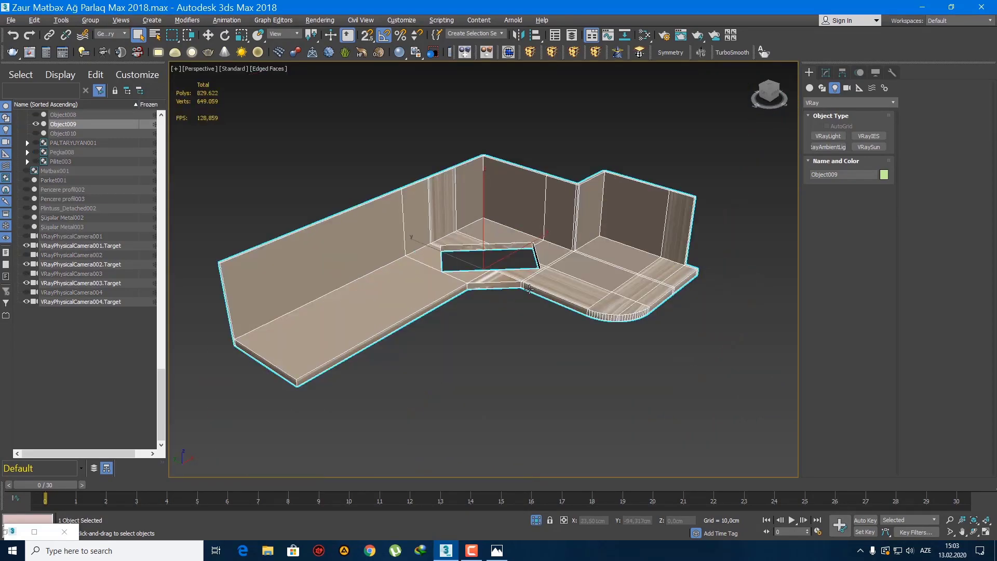
pyautogui.moveTo(529, 288)
pyautogui.keyDown('alt'); pyautogui.mouseDown(button='middle')
pyautogui.moveTo(500, 259)
pyautogui.moveTo(500, 296)
pyautogui.moveTo(486, 278)
pyautogui.moveTo(529, 271)
pyautogui.mouseUp(button='middle'); pyautogui.keyUp('alt')
pyautogui.scroll(5, 501, 260)
pyautogui.scroll(-4, 483, 270)
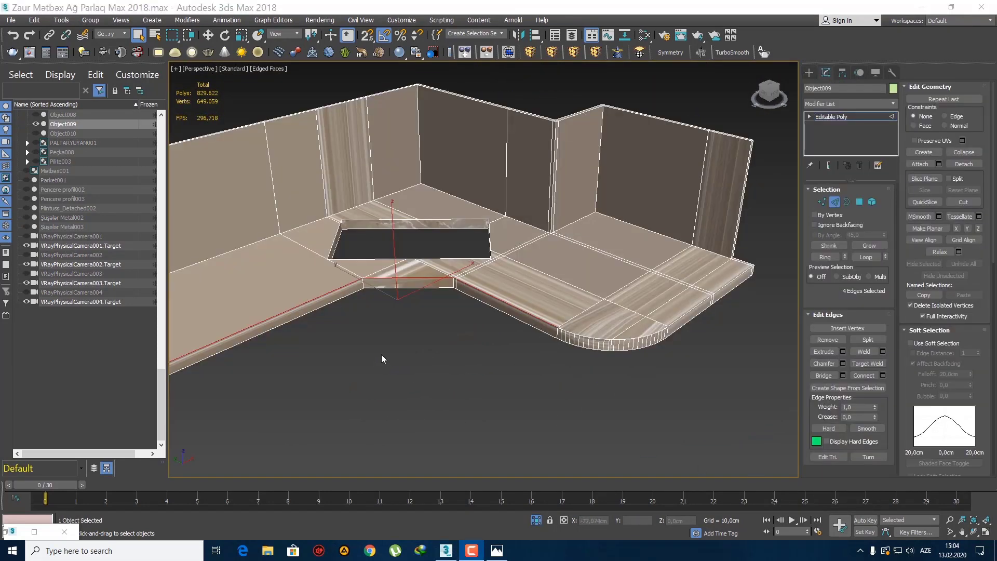
# Step: Apply a UVW Map modifier to the countertop and set its mapping type to Box
pyautogui.scroll(-5, 485, 360)
pyautogui.keyDown('alt'); pyautogui.moveTo(485, 360); pyautogui.dragTo(523, 356, button='middle'); pyautogui.keyUp('alt')
pyautogui.scroll(4, 522, 355)
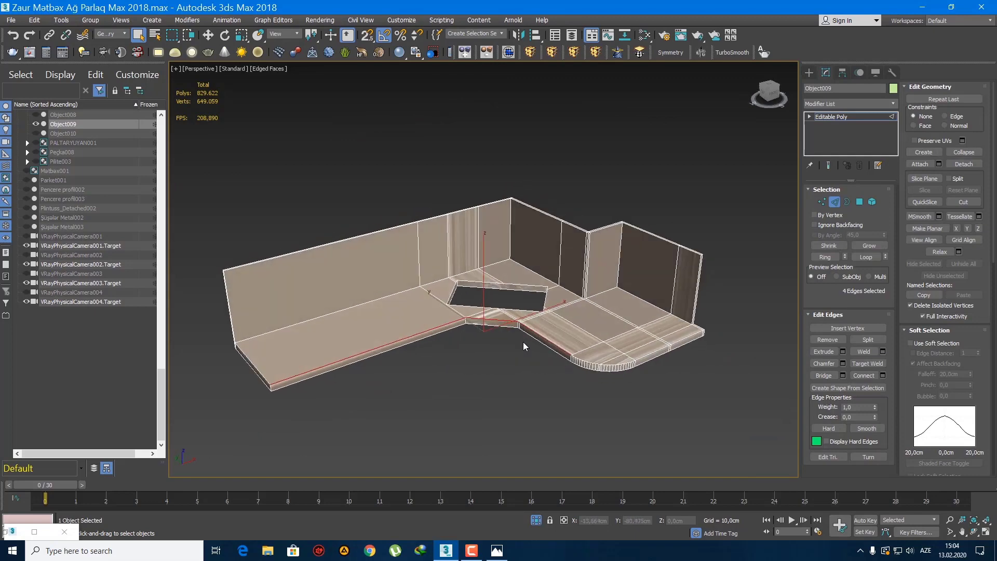
pyautogui.scroll(4, 516, 334)
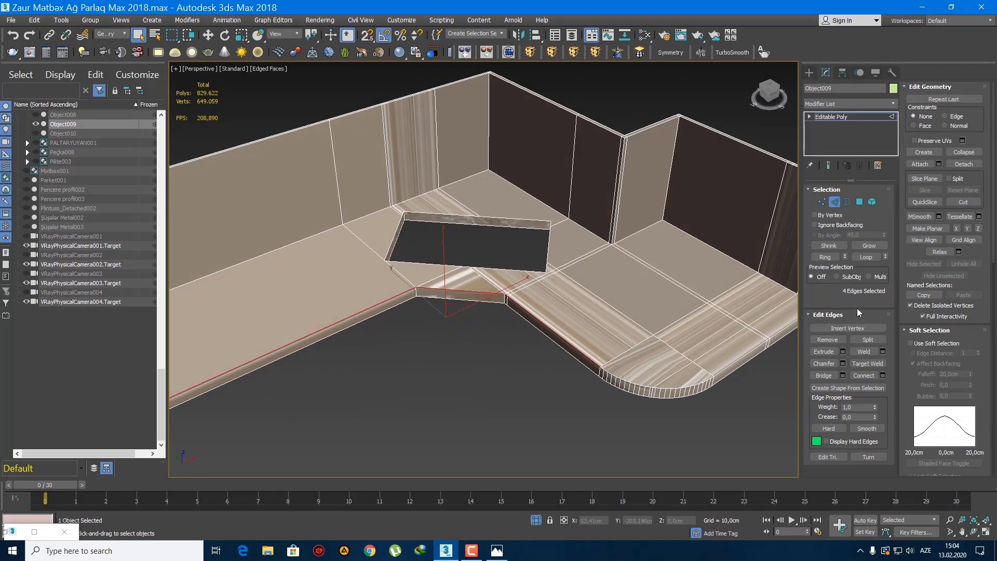
pyautogui.click(809, 77)
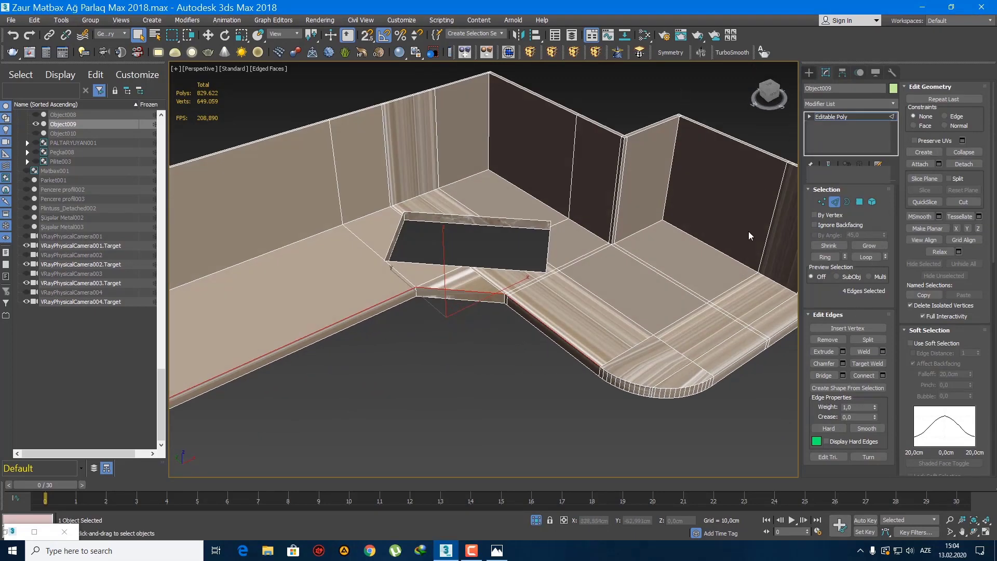
pyautogui.click(640, 54)
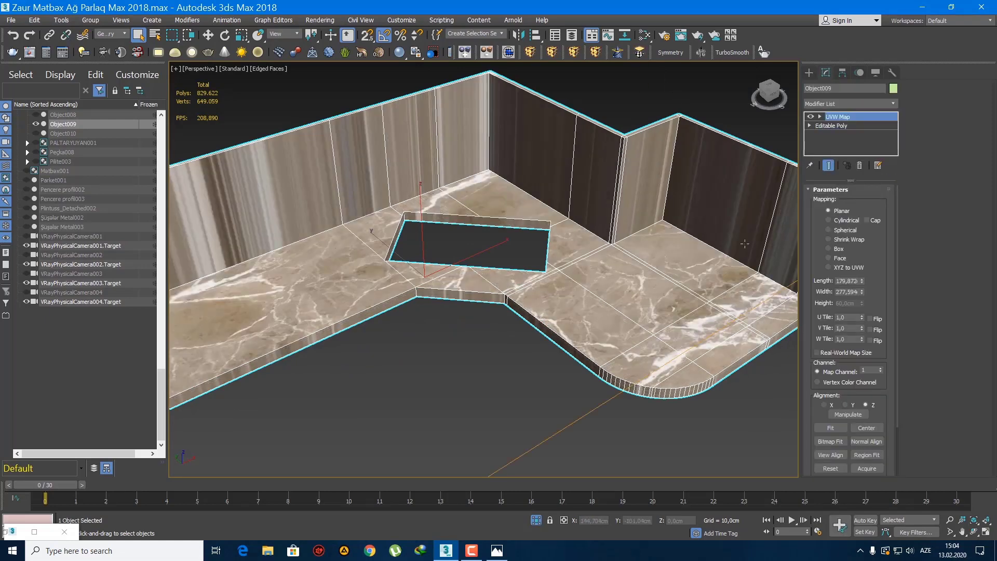
pyautogui.click(846, 220)
pyautogui.click(844, 230)
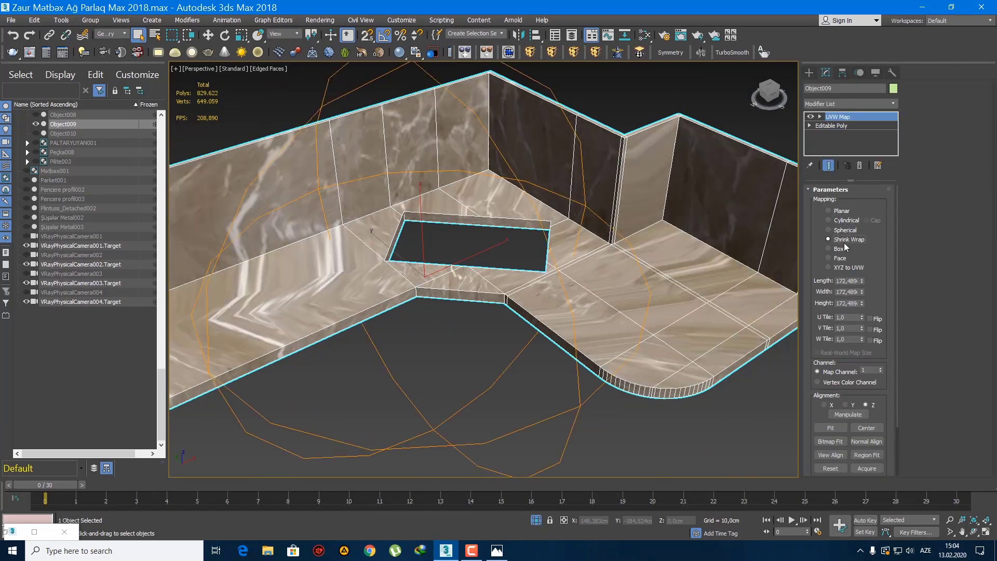
pyautogui.click(839, 248)
pyautogui.moveTo(461, 308); pyautogui.dragTo(482, 306, button='middle')
pyautogui.scroll(-4, 482, 307)
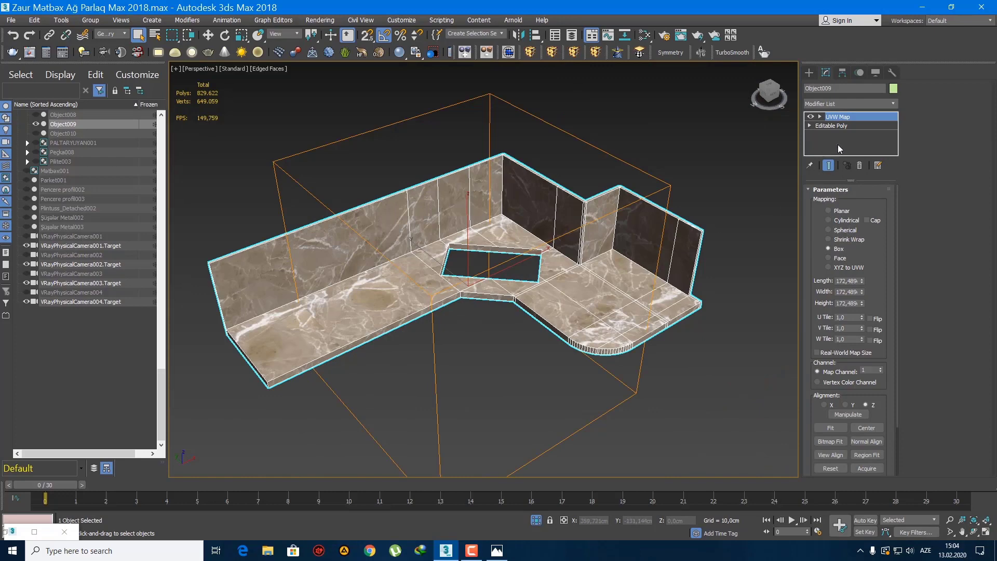
# Step: Scale the countertop's UVW Map gizmo up along its X axis to stretch the marble texture
pyautogui.keyDown('alt'); pyautogui.moveTo(631, 304); pyautogui.dragTo(665, 303, button='middle'); pyautogui.keyUp('alt')
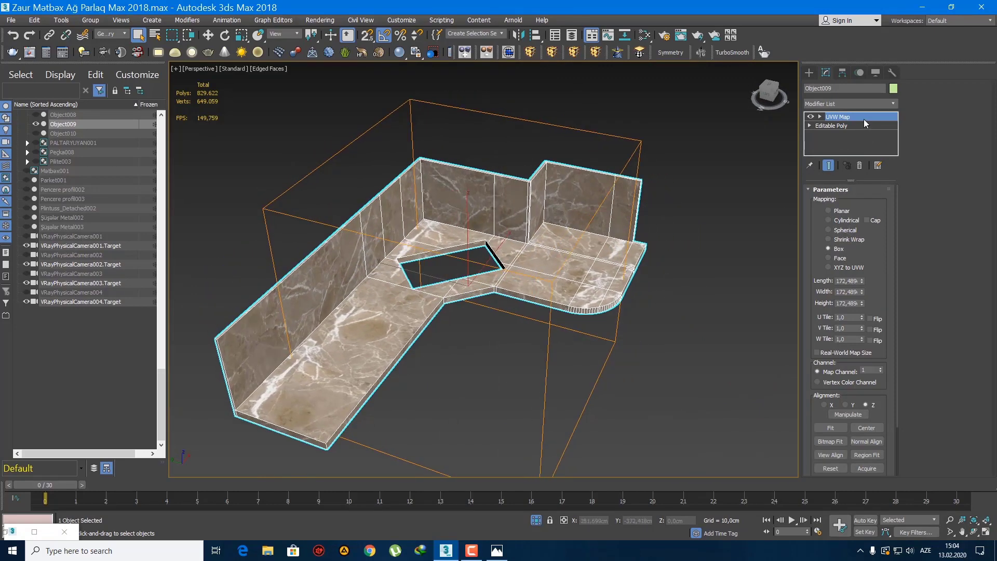
pyautogui.press('1')
pyautogui.press('r')
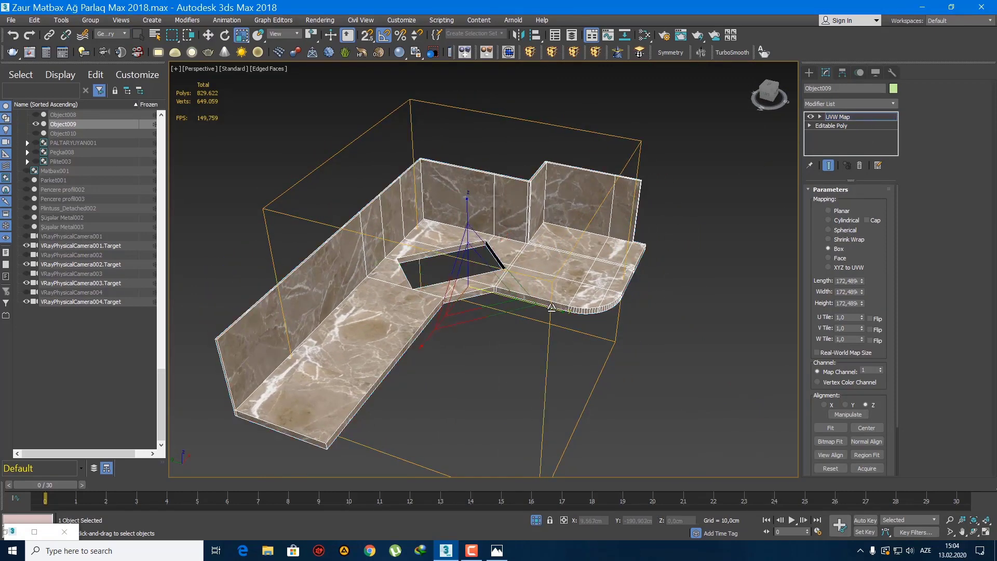
pyautogui.keyDown('alt'); pyautogui.moveTo(551, 307); pyautogui.dragTo(473, 333, button='middle'); pyautogui.keyUp('alt')
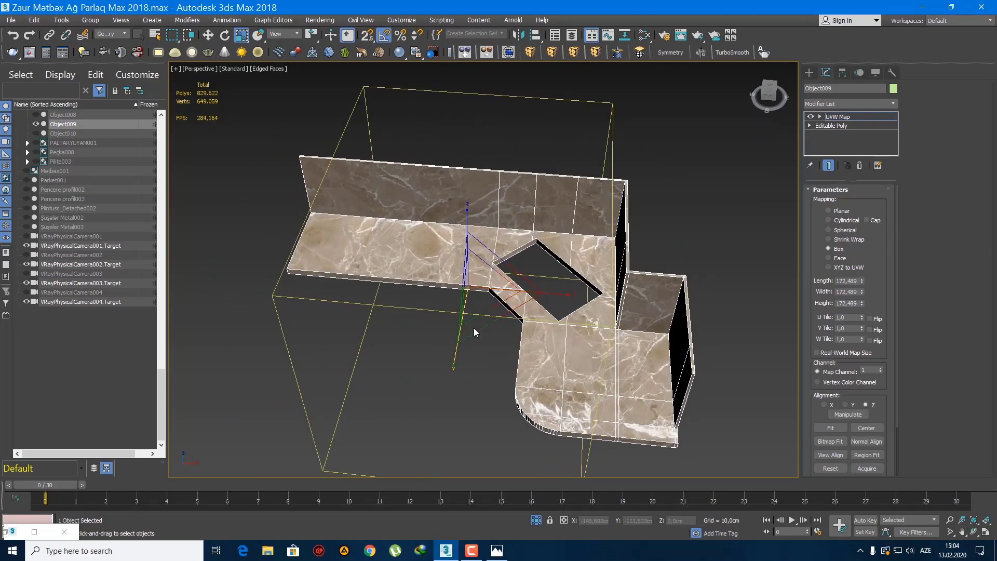
pyautogui.scroll(6, 474, 332)
pyautogui.scroll(-5, 396, 283)
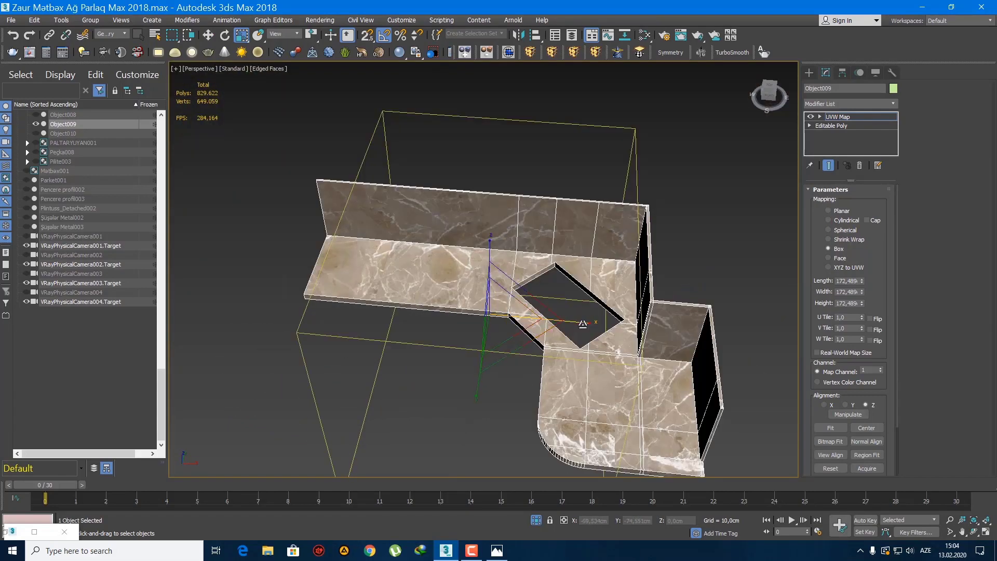
pyautogui.moveTo(582, 323); pyautogui.dragTo(549, 319)
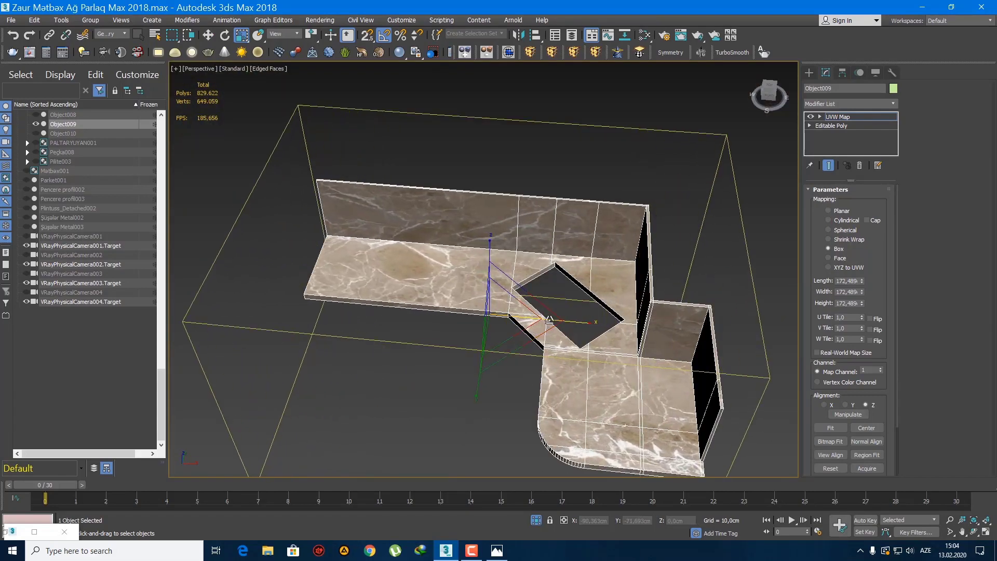
# Step: Collapse the countertop's whole modifier stack and unhide all hidden objects
pyautogui.keyDown('alt'); pyautogui.moveTo(549, 319); pyautogui.dragTo(599, 307, button='middle'); pyautogui.keyUp('alt')
pyautogui.rightClick(888, 127)
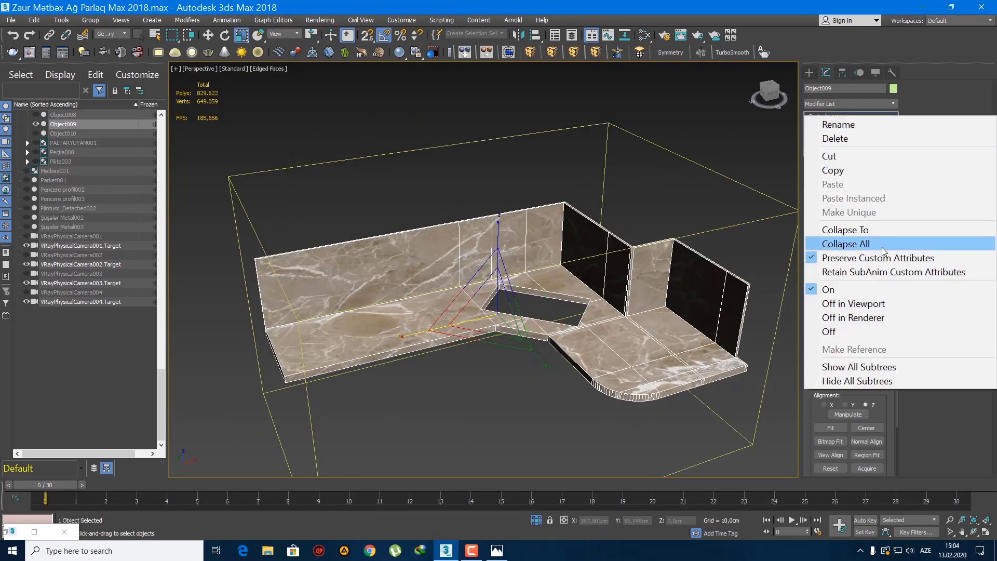
pyautogui.click(851, 242)
pyautogui.click(808, 73)
pyautogui.rightClick(472, 264)
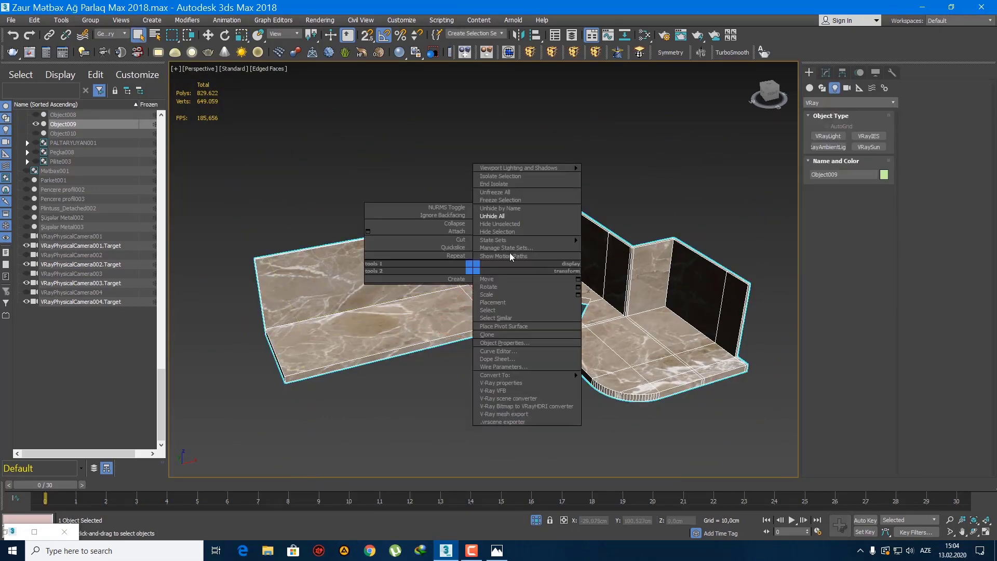
pyautogui.click(520, 214)
# Step: Select all the kitchen parts and close the open Matbax group
pyautogui.scroll(-6, 474, 311)
pyautogui.keyDown('alt'); pyautogui.moveTo(474, 310); pyautogui.dragTo(528, 326, button='middle'); pyautogui.keyUp('alt')
pyautogui.hotkey('ctrl', 'a')
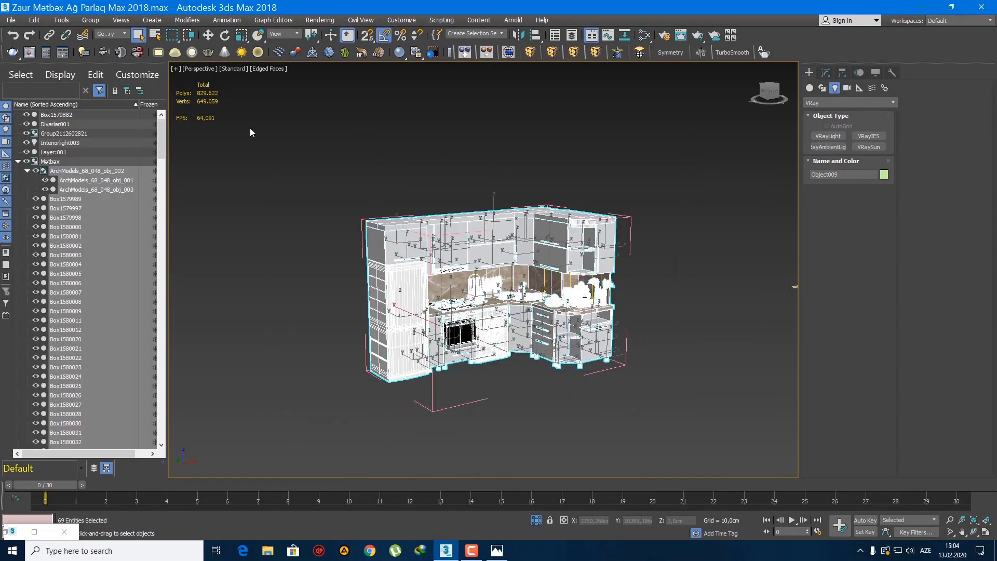
pyautogui.click(90, 19)
pyautogui.click(102, 90)
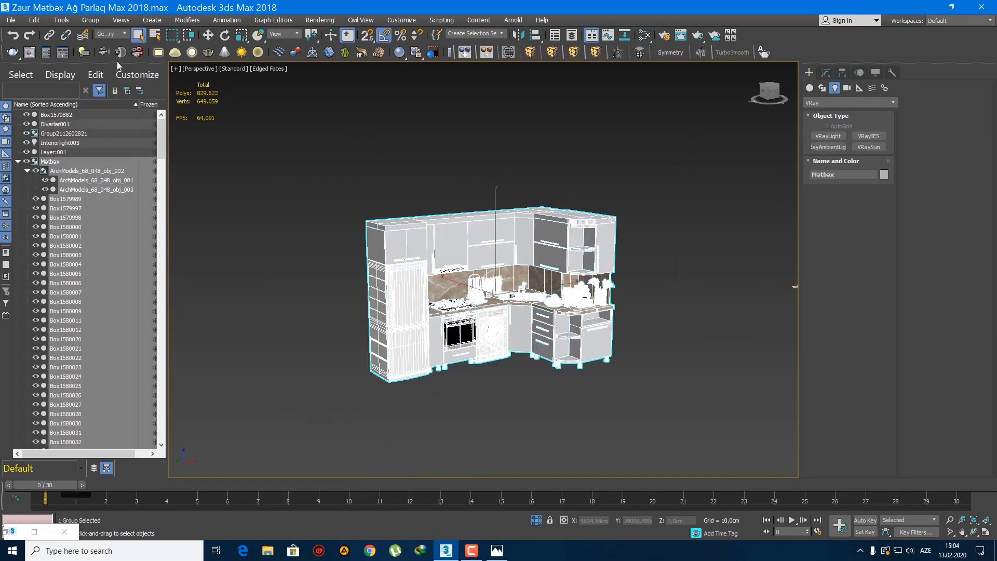
# Step: Set the selection filter to All and select every object in the scene
pyautogui.click(112, 33)
pyautogui.click(107, 42)
pyautogui.hotkey('ctrl', 'a')
pyautogui.click(92, 20)
pyautogui.click(350, 139)
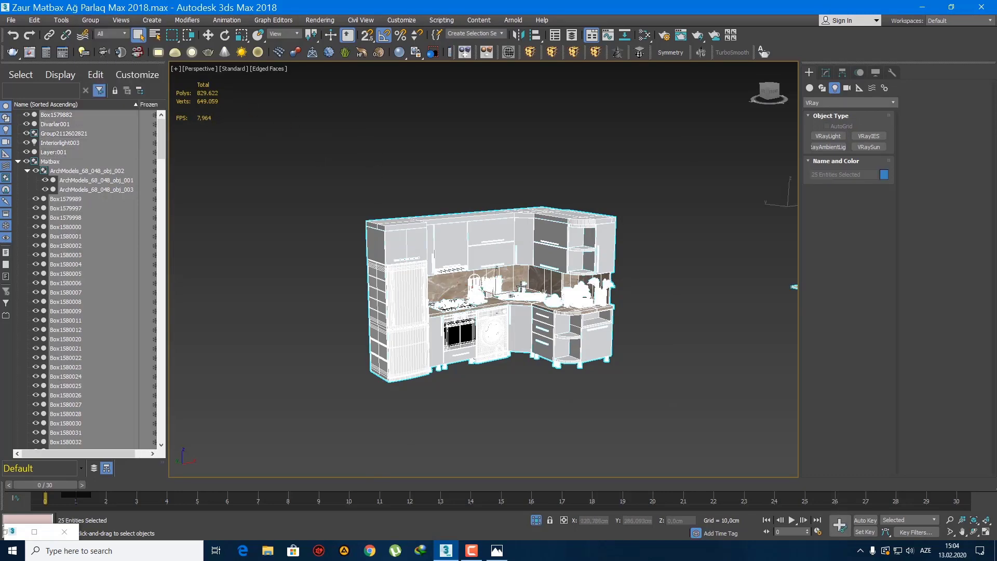
# Step: Turn off the edged-faces display and unhide all objects
pyautogui.press('F4')
pyautogui.moveTo(521, 285); pyautogui.dragTo(440, 272, button='middle')
pyautogui.scroll(3, 459, 283)
pyautogui.rightClick(440, 272)
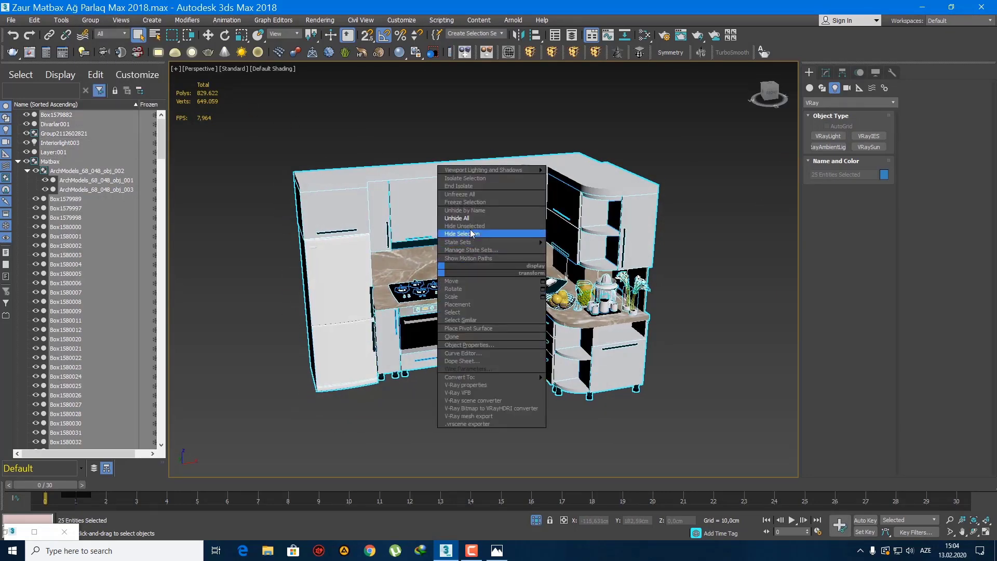
pyautogui.click(471, 219)
# Step: Select the Matbax kitchen group and move it inside the room, working in the top wireframe view
pyautogui.click(514, 203)
pyautogui.scroll(-4, 560, 236)
pyautogui.moveTo(561, 236); pyautogui.dragTo(476, 239, button='middle')
pyautogui.scroll(3, 478, 241)
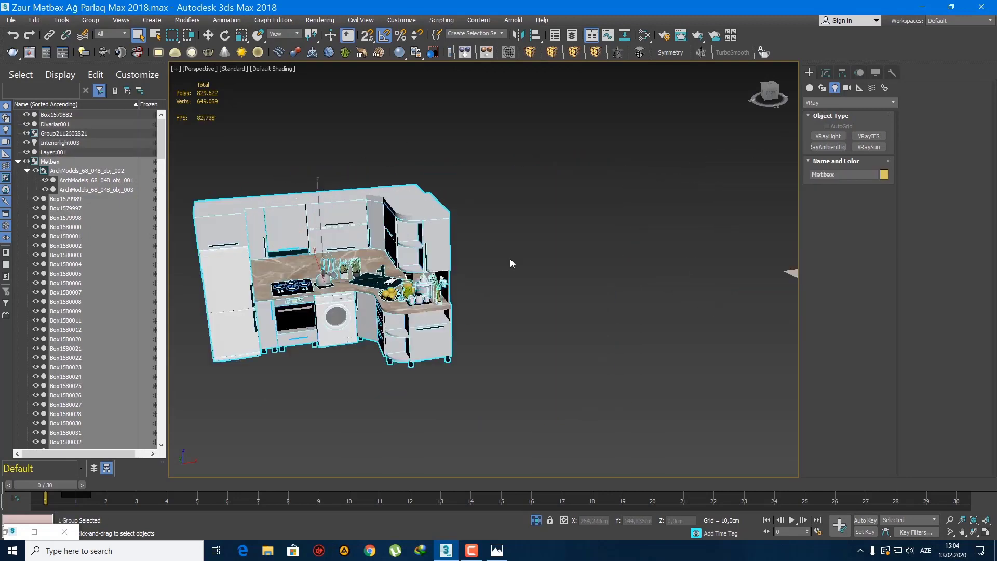
pyautogui.press('w')
pyautogui.moveTo(398, 278); pyautogui.dragTo(556, 283)
pyautogui.scroll(-5, 550, 306)
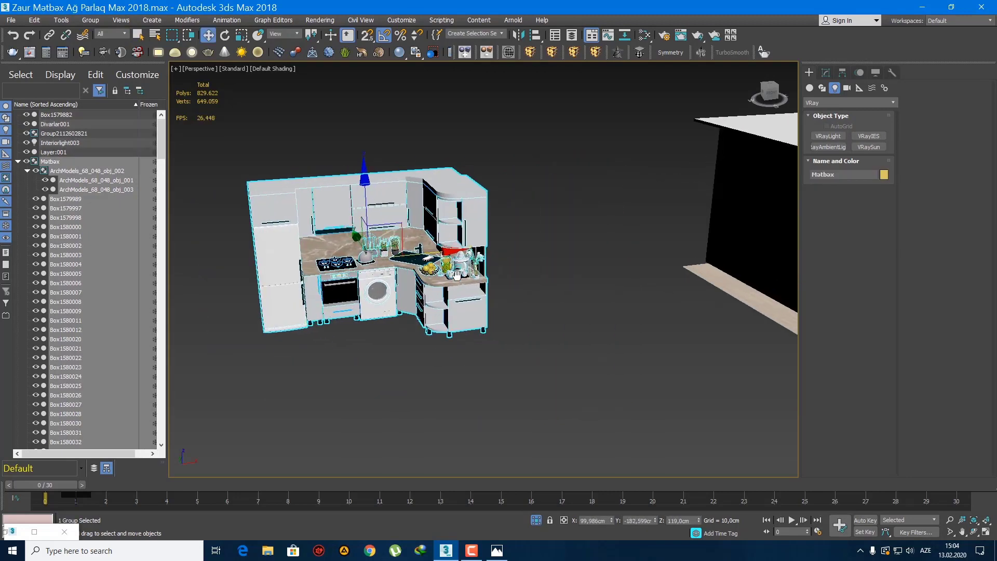
pyautogui.moveTo(545, 309); pyautogui.dragTo(530, 297, button='middle')
pyautogui.press('t')
pyautogui.press('F3')
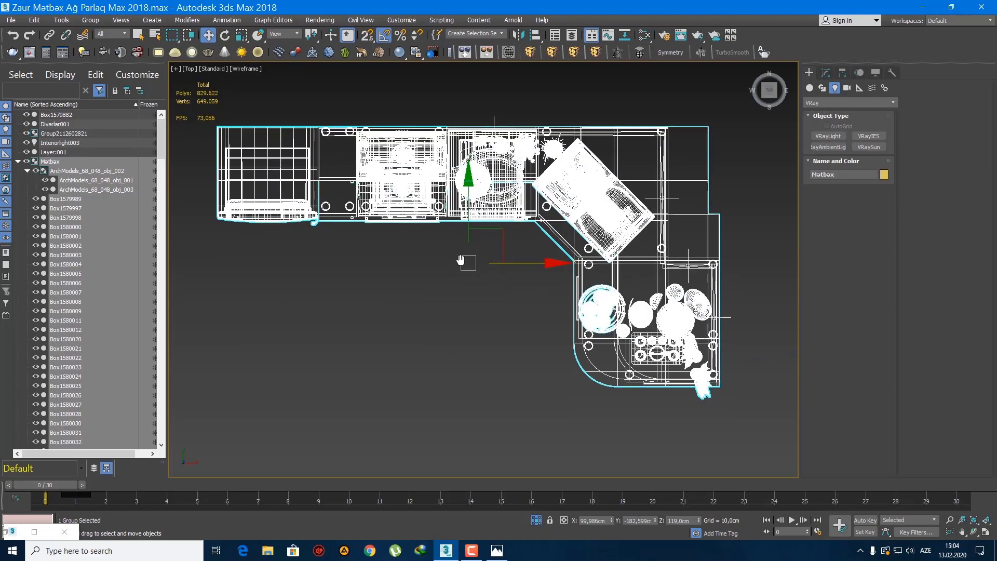
pyautogui.scroll(-6, 369, 254)
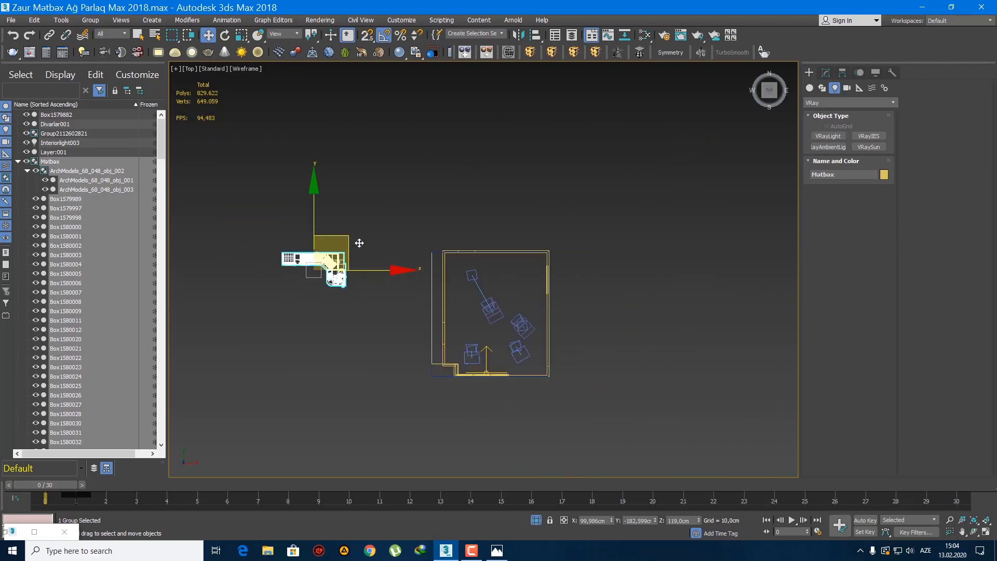
pyautogui.moveTo(343, 248); pyautogui.dragTo(537, 268)
# Step: Select only the side-wall window parts beside the kitchen and move them along the wall, clear of the cabinets
pyautogui.scroll(6, 537, 272)
pyautogui.moveTo(495, 290); pyautogui.dragTo(520, 351, button='middle')
pyautogui.scroll(2, 535, 331)
pyautogui.moveTo(536, 331); pyautogui.dragTo(597, 332, button='middle')
pyautogui.scroll(-1, 596, 332)
pyautogui.moveTo(473, 336)
pyautogui.mouseDown(button='middle')
pyautogui.moveTo(455, 310)
pyautogui.moveTo(465, 339)
pyautogui.mouseUp(button='middle')
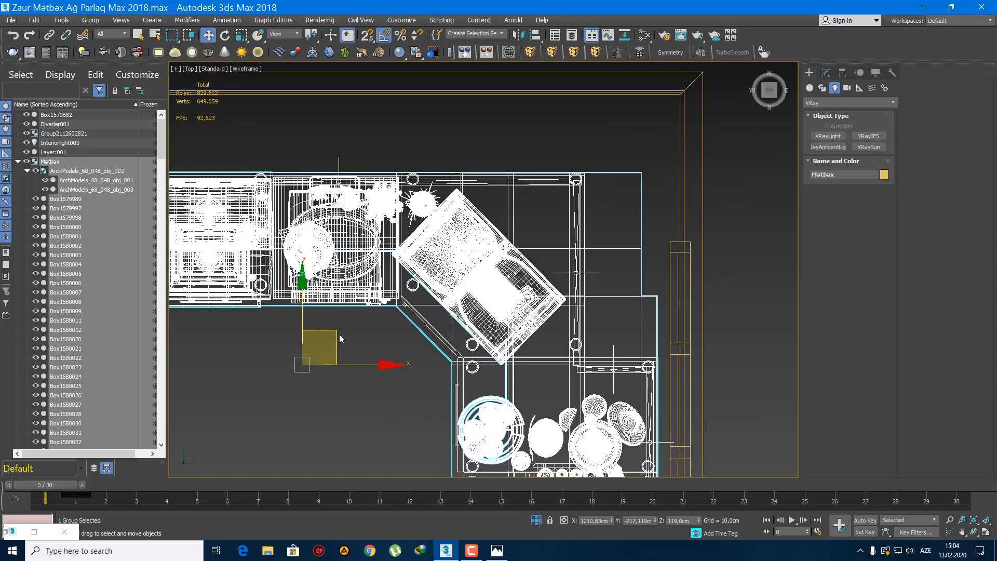
pyautogui.moveTo(345, 328); pyautogui.dragTo(439, 230, button='middle')
pyautogui.scroll(-5, 363, 302)
pyautogui.scroll(3, 575, 263)
pyautogui.moveTo(543, 306); pyautogui.dragTo(487, 267)
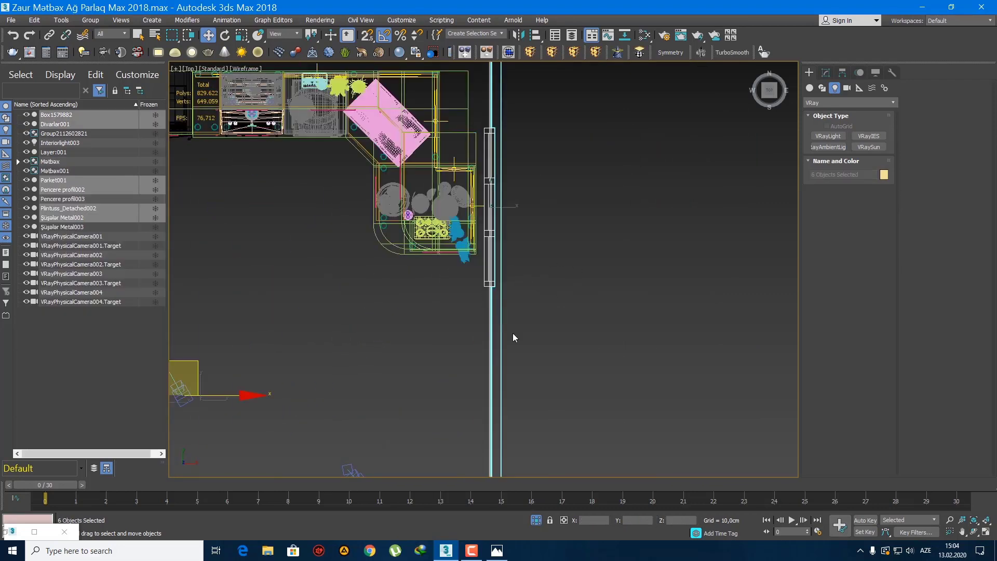
pyautogui.keyDown('alt'); pyautogui.moveTo(512, 332); pyautogui.dragTo(498, 316); pyautogui.keyUp('alt')
pyautogui.scroll(-4, 499, 320)
pyautogui.moveTo(492, 138); pyautogui.dragTo(492, 311)
# Step: Select the kitchen group and move it about 13 cm in X and 16 cm in Y into the room's corner
pyautogui.scroll(3, 472, 206)
pyautogui.click(459, 200)
pyautogui.scroll(5, 321, 302)
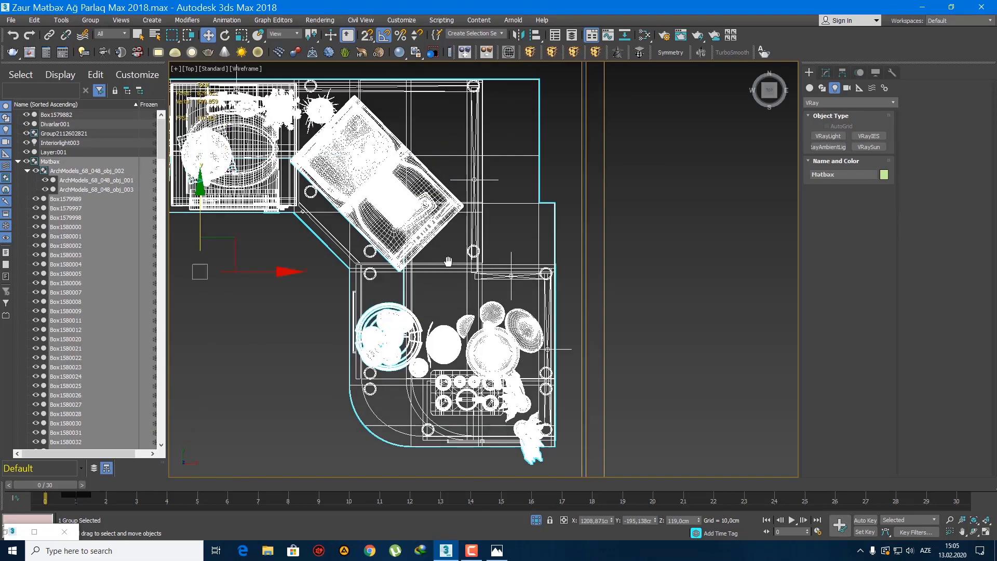
pyautogui.moveTo(285, 287); pyautogui.dragTo(312, 254)
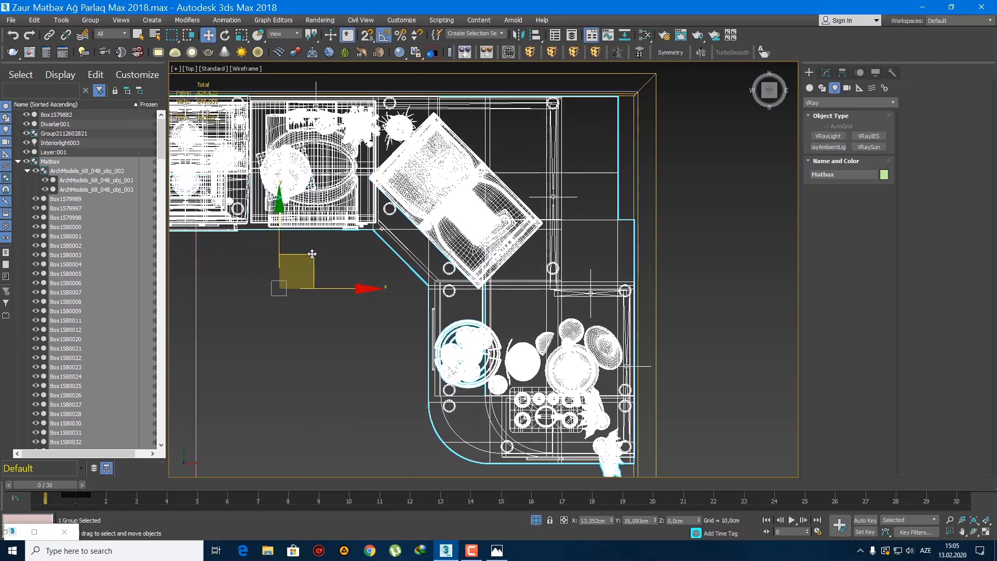
pyautogui.scroll(-6, 333, 308)
pyautogui.press('q')
# Step: Return to a shaded perspective view and hide the ceiling box Box1579882
pyautogui.press('p')
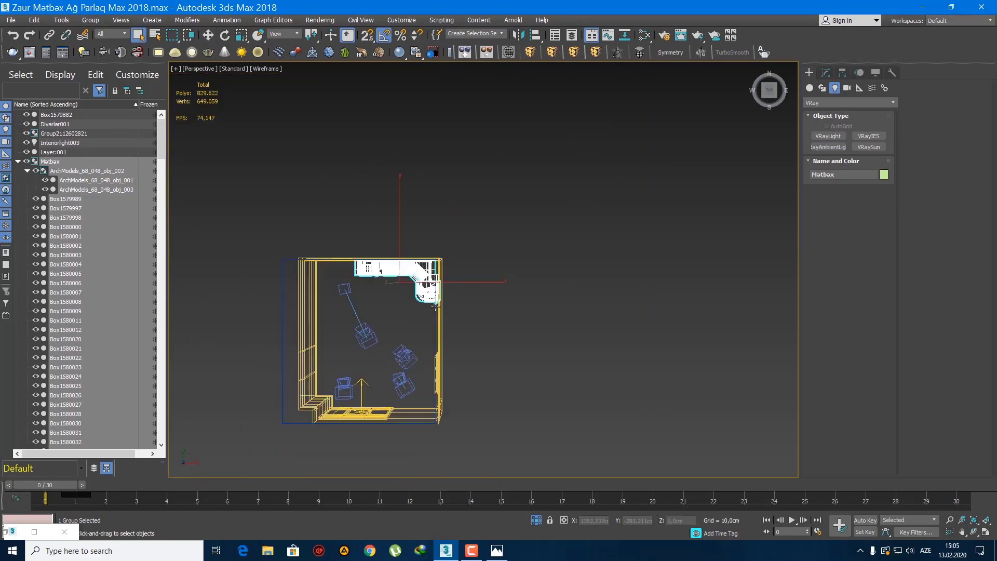
pyautogui.scroll(4, 440, 300)
pyautogui.press('F3')
pyautogui.keyDown('alt'); pyautogui.moveTo(441, 300); pyautogui.dragTo(547, 229, button='middle'); pyautogui.keyUp('alt')
pyautogui.scroll(-5, 547, 229)
pyautogui.click(537, 269)
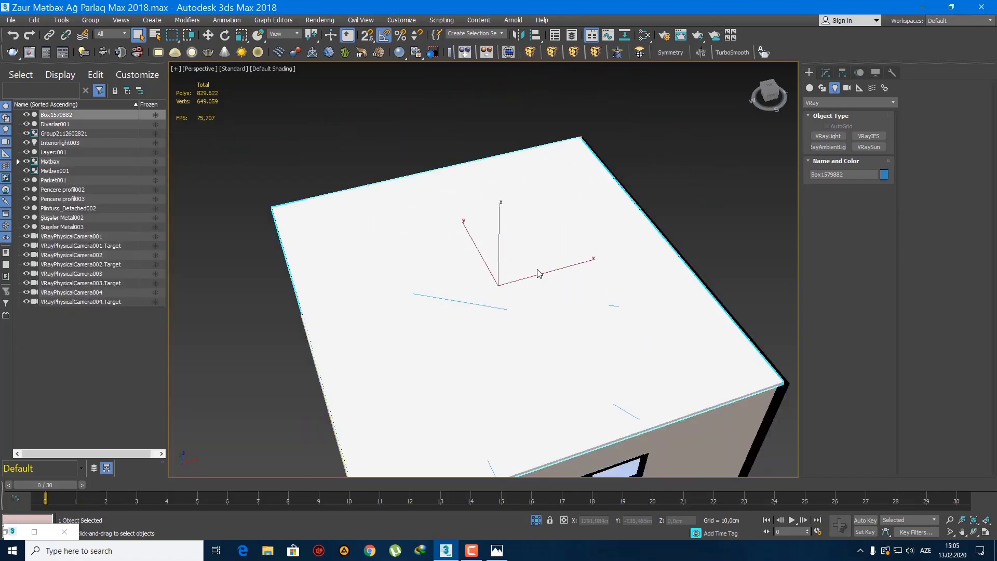
pyautogui.rightClick(534, 266)
pyautogui.click(573, 237)
# Step: Limit selection to lights, select the VRayLight at the large window, and review its multiplier and options
pyautogui.keyDown('alt'); pyautogui.moveTo(519, 270); pyautogui.dragTo(612, 292, button='middle'); pyautogui.keyUp('alt')
pyautogui.scroll(4, 422, 305)
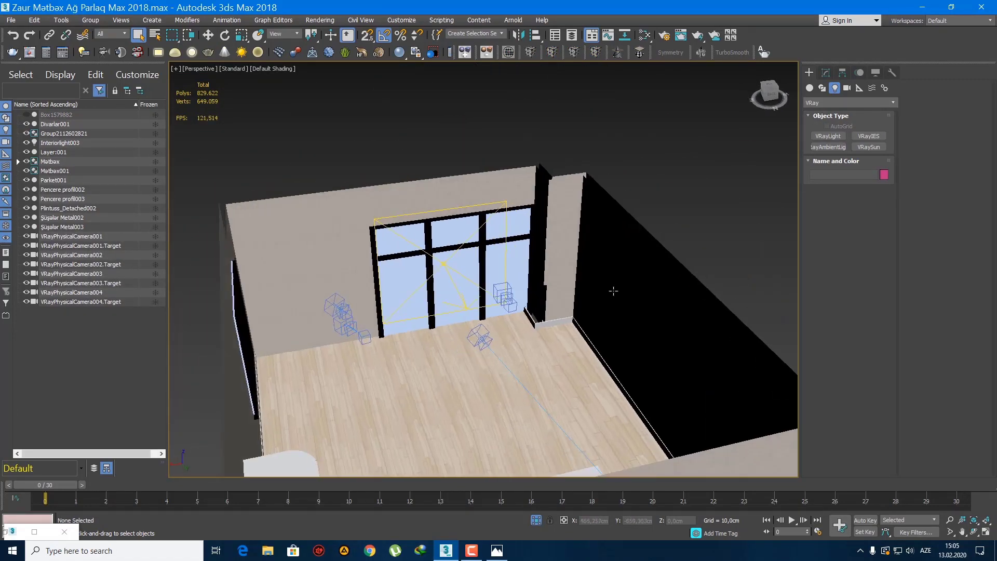
pyautogui.scroll(3, 442, 239)
pyautogui.moveTo(442, 239); pyautogui.dragTo(423, 219, button='middle')
pyautogui.click(110, 33)
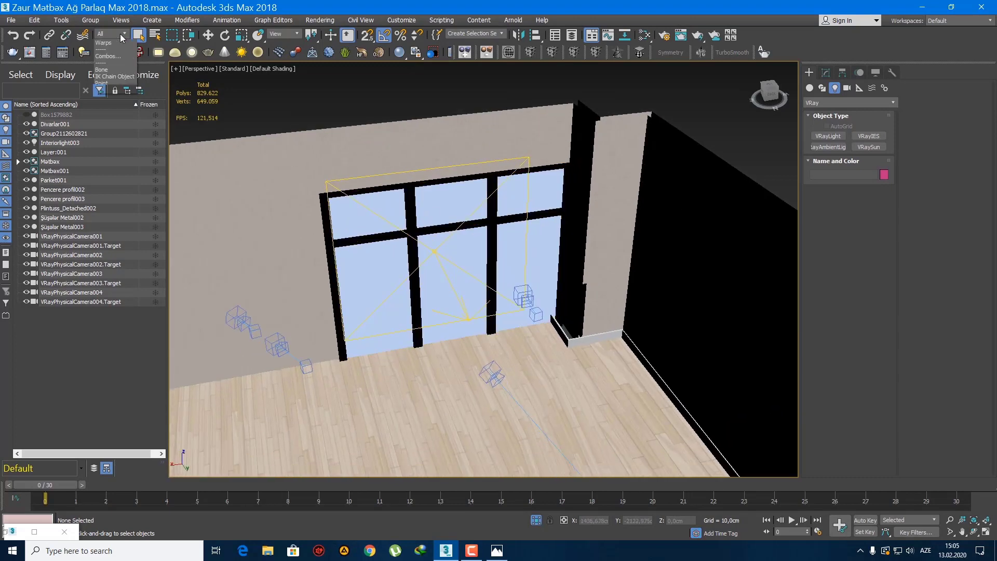
pyautogui.click(130, 65)
pyautogui.click(413, 247)
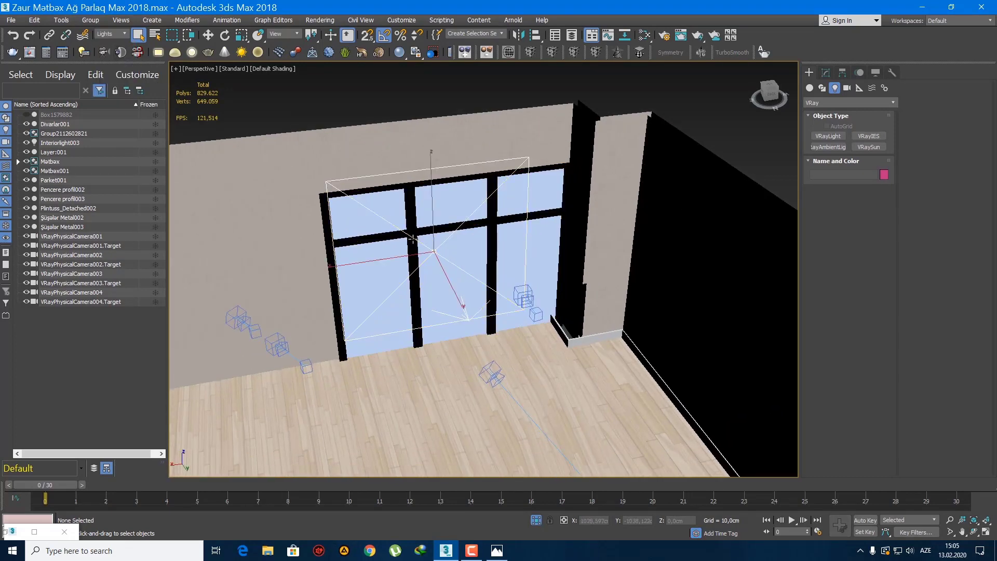
pyautogui.click(826, 73)
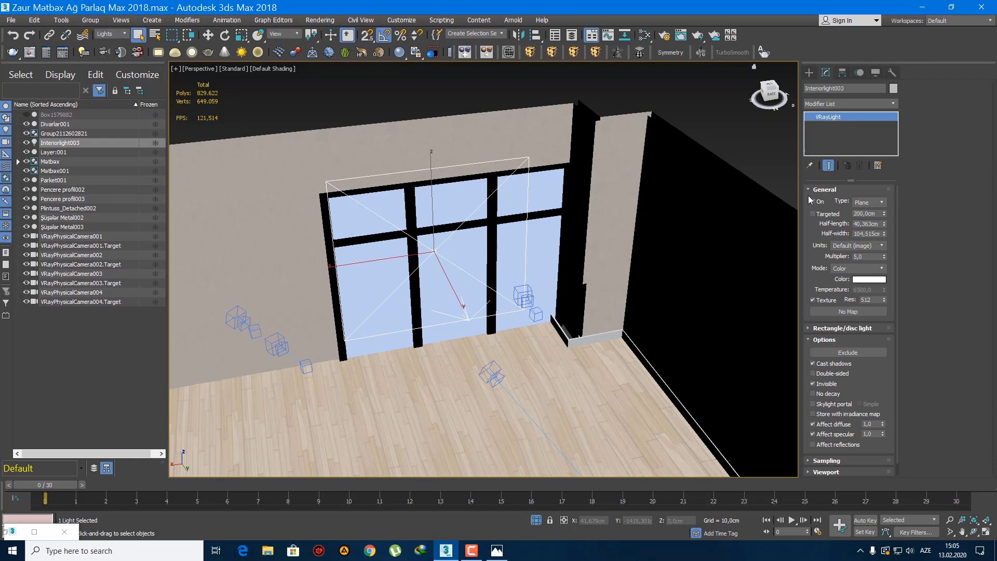
pyautogui.doubleClick(873, 256)
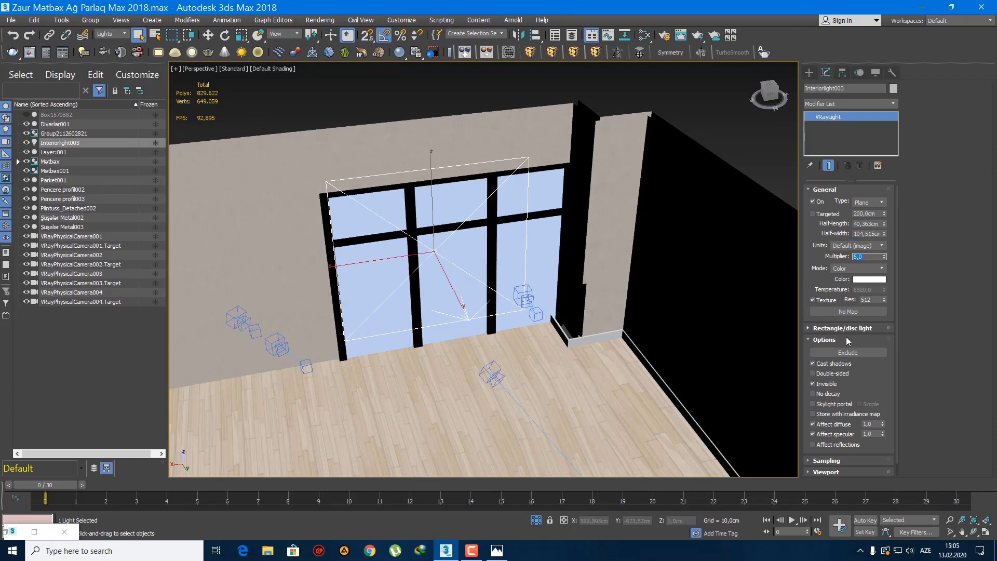
pyautogui.scroll(-1, 854, 336)
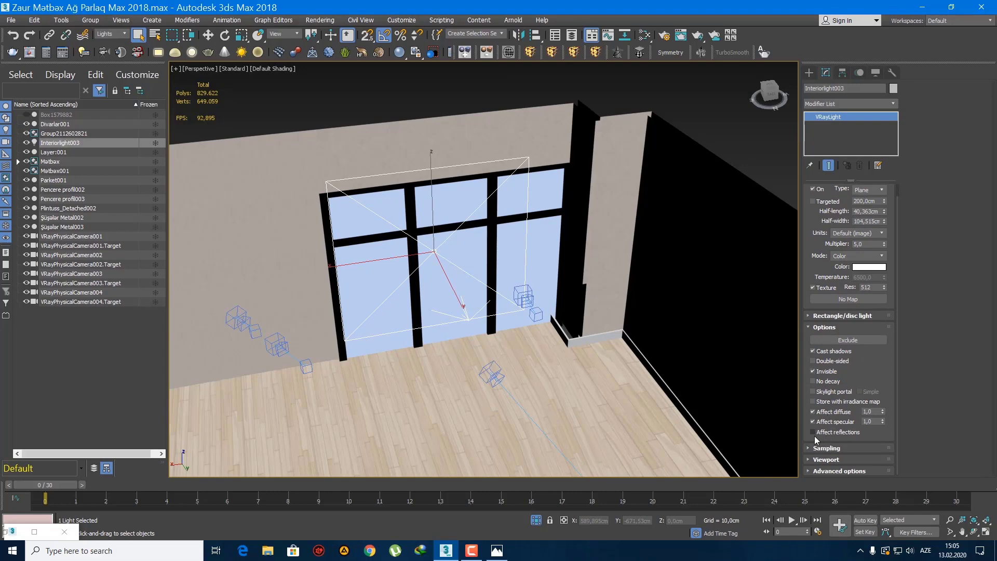
pyautogui.click(809, 74)
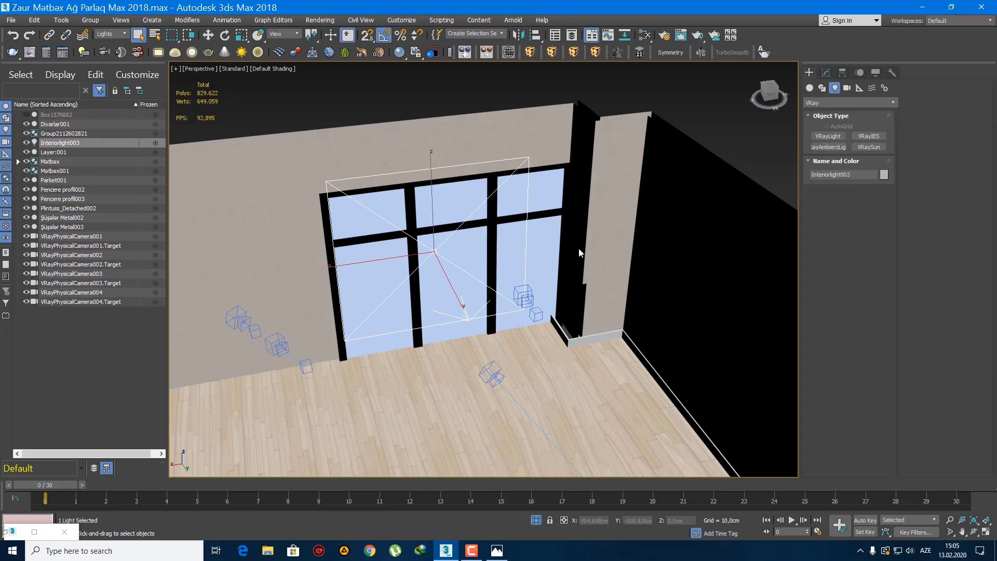
# Step: Unhide all objects to restore the room's ceiling
pyautogui.scroll(-5, 578, 249)
pyautogui.keyDown('alt'); pyautogui.moveTo(578, 249); pyautogui.dragTo(460, 287, button='middle'); pyautogui.keyUp('alt')
pyautogui.scroll(4, 474, 221)
pyautogui.keyDown('alt'); pyautogui.moveTo(644, 202); pyautogui.dragTo(496, 242, button='middle'); pyautogui.keyUp('alt')
pyautogui.scroll(2, 496, 242)
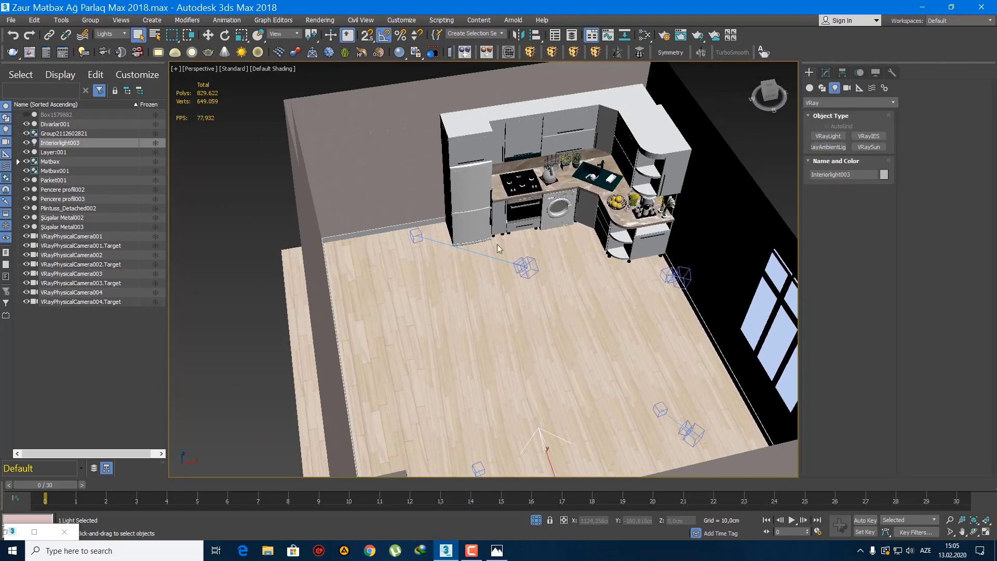
pyautogui.rightClick(495, 241)
pyautogui.click(531, 190)
pyautogui.scroll(-5, 531, 193)
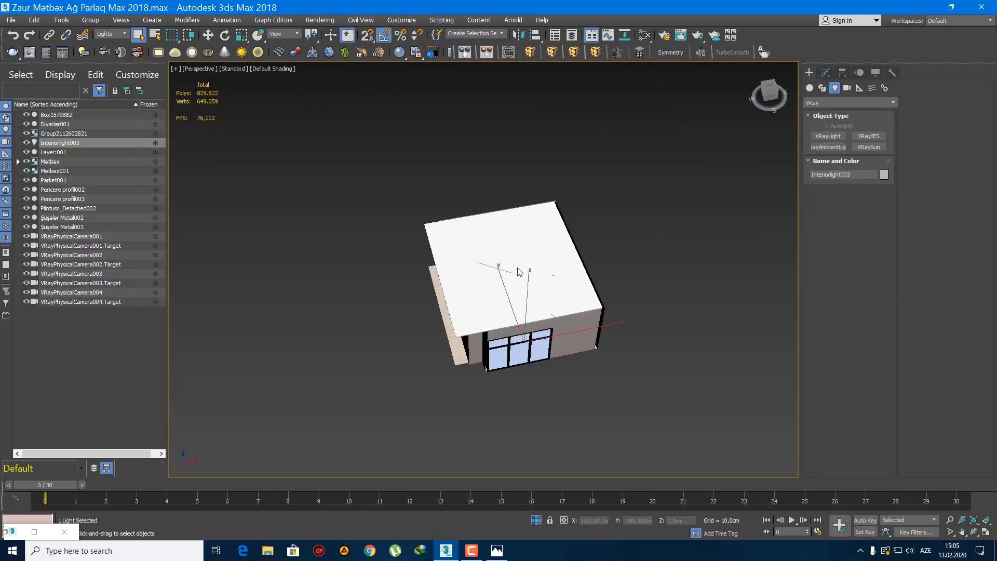
# Step: Check the room through VRayPhysicalCamera001 and return to the perspective view
pyautogui.press('c')
pyautogui.doubleClick(507, 203)
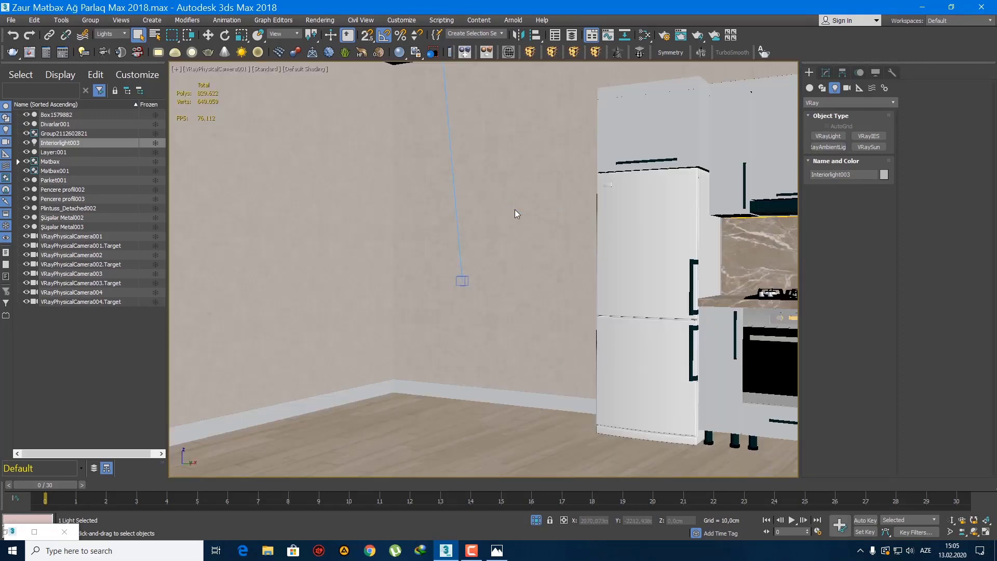
pyautogui.press('p')
# Step: Show the room in the top wireframe view, deselect the light, and reset the selection filter to All
pyautogui.press('t')
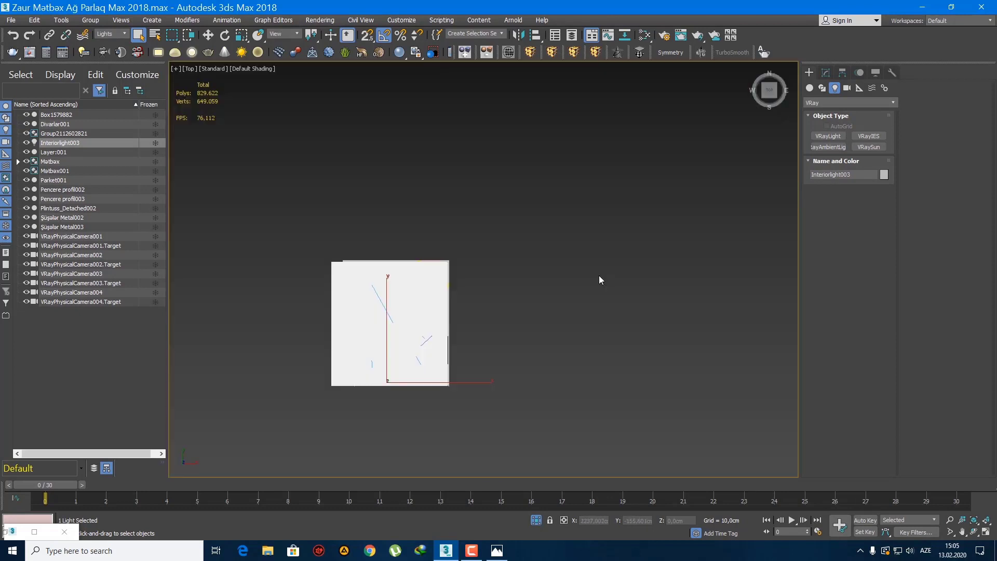
pyautogui.scroll(3, 545, 306)
pyautogui.press('F3')
pyautogui.moveTo(512, 285); pyautogui.dragTo(465, 351, button='middle')
pyautogui.scroll(2, 491, 307)
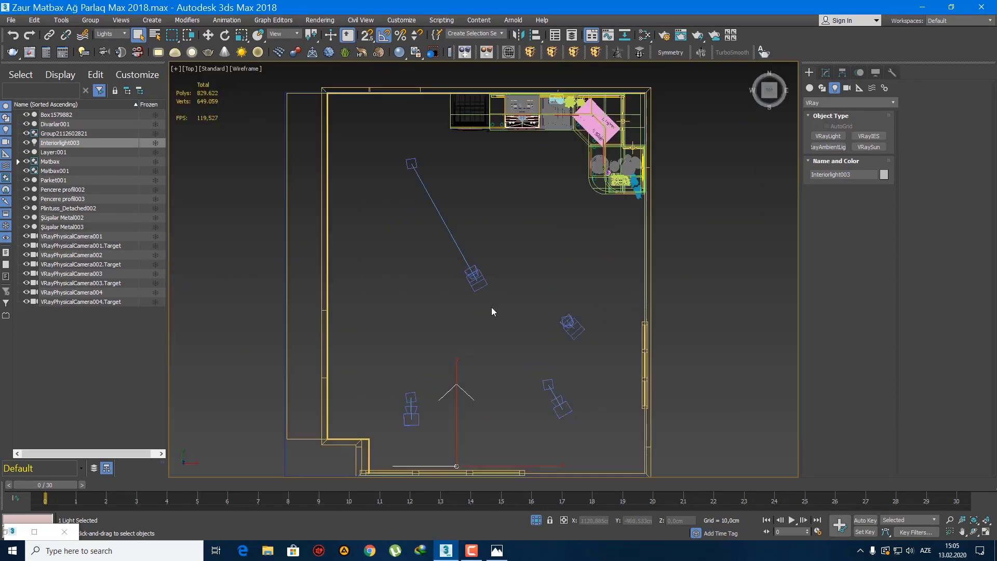
pyautogui.click(452, 282)
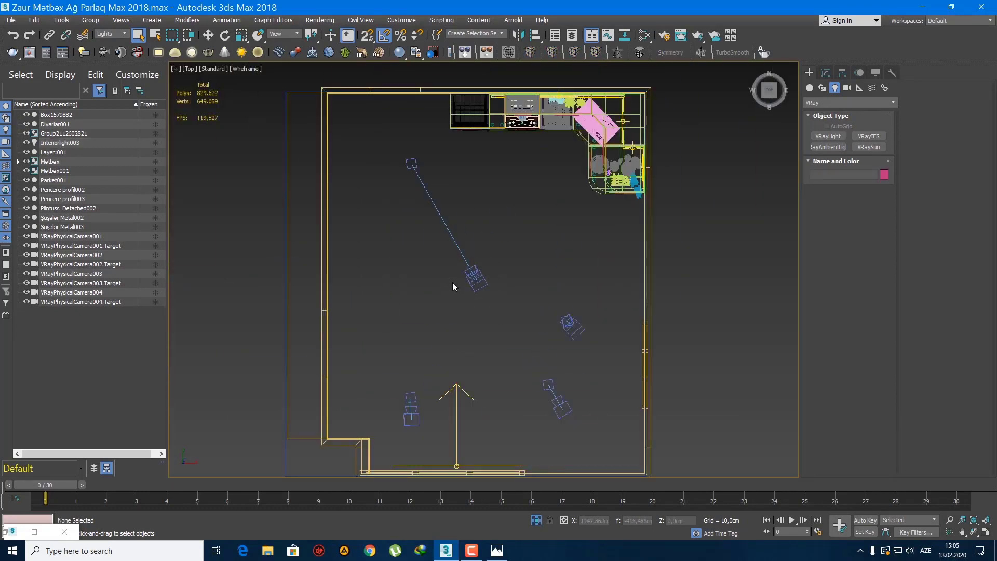
pyautogui.click(124, 34)
pyautogui.click(106, 41)
pyautogui.moveTo(511, 311); pyautogui.dragTo(520, 311, button='middle')
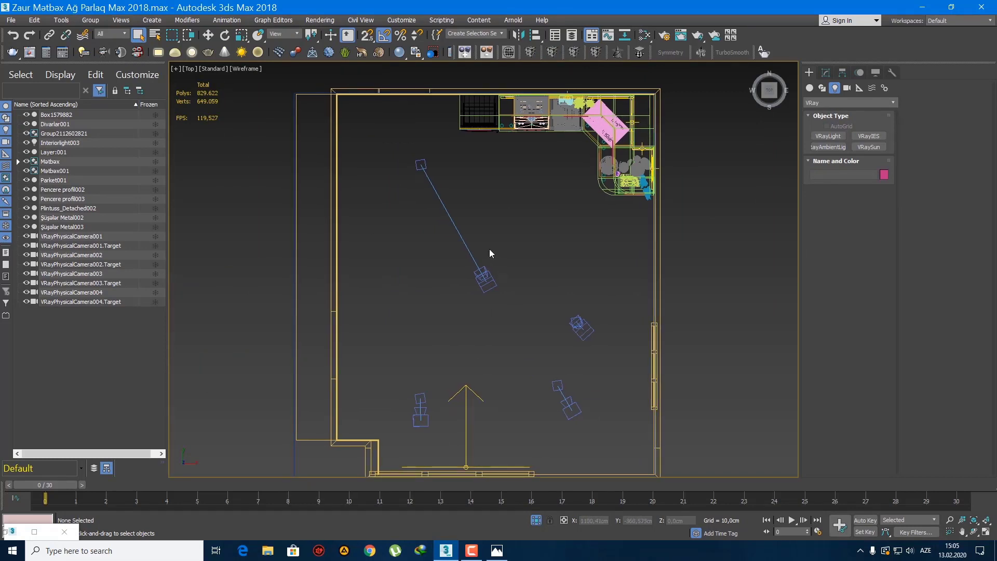
pyautogui.click(521, 129)
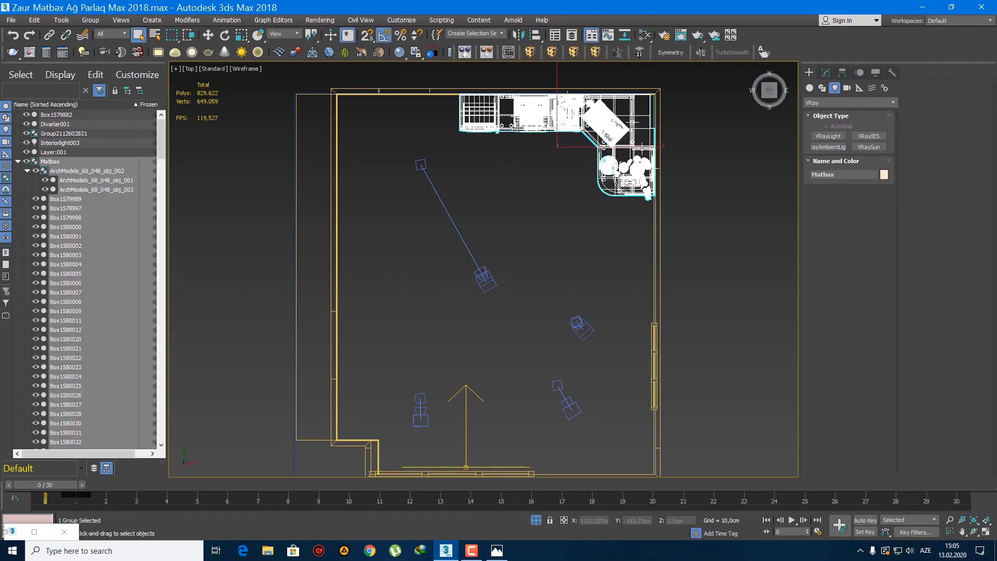
pyautogui.moveTo(552, 170); pyautogui.dragTo(548, 218, button='middle')
pyautogui.press('e')
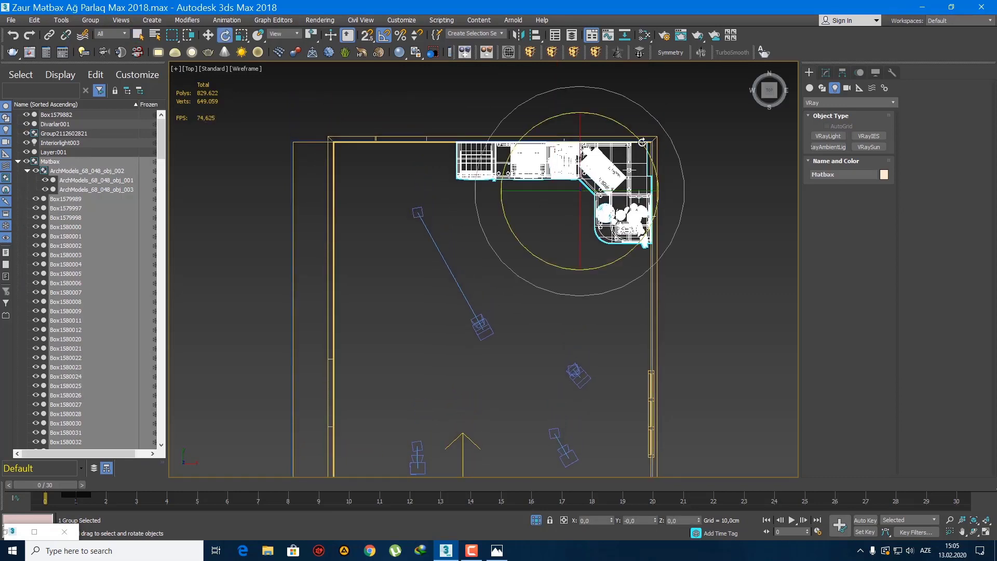
pyautogui.moveTo(548, 299); pyautogui.dragTo(546, 233, button='middle')
pyautogui.click(589, 329)
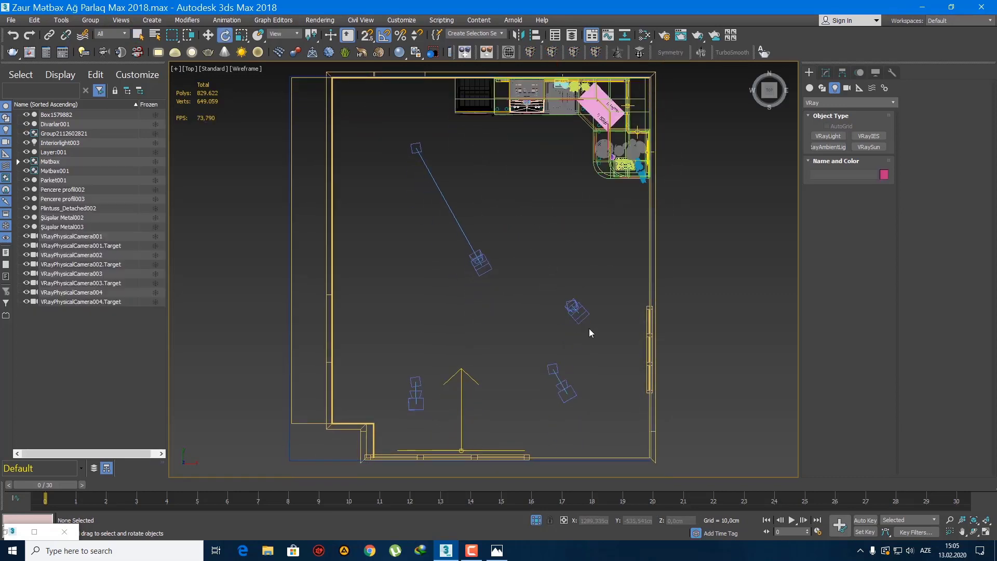
# Step: Delete the three extra cameras and their targets, keeping only VRayPhysicalCamera003 near the large window
pyautogui.click(584, 323)
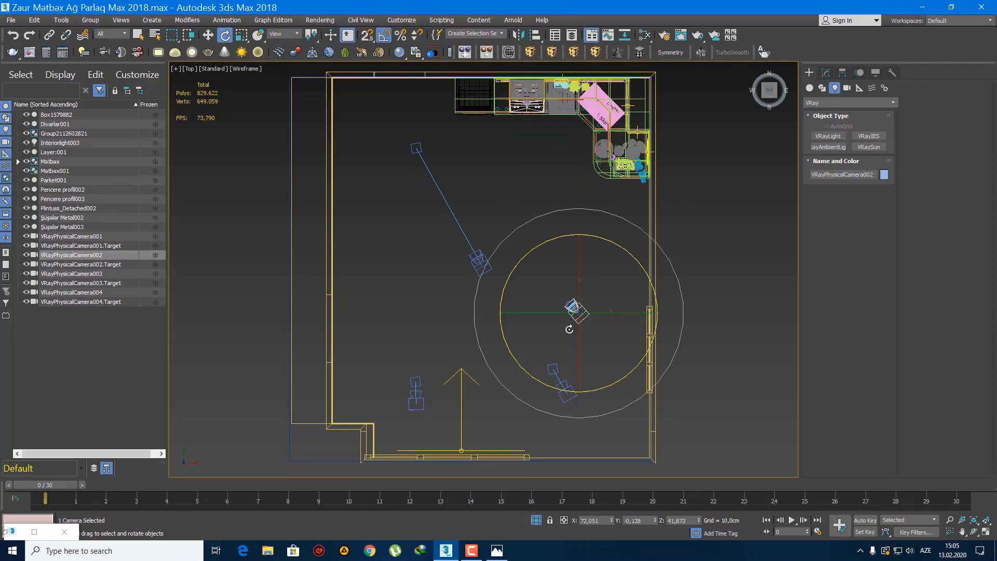
pyautogui.press('Delete')
pyautogui.click(485, 267)
pyautogui.press('Delete')
pyautogui.click(562, 383)
pyautogui.press('Delete')
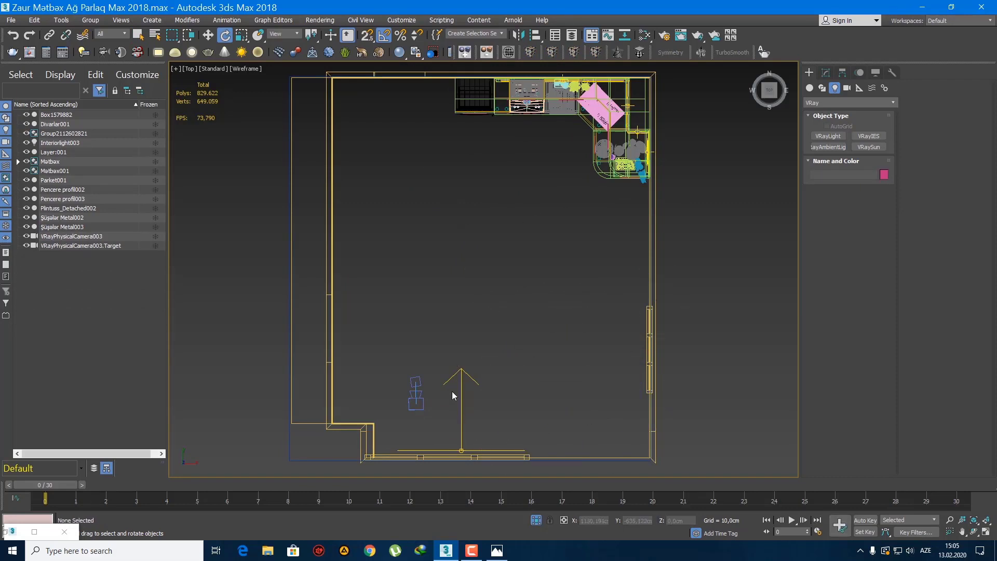
# Step: Select VRayPhysicalCamera003 and review its basic parameters, including film gate, f-number, shutter speed and film speed
pyautogui.click(424, 407)
pyautogui.click(826, 74)
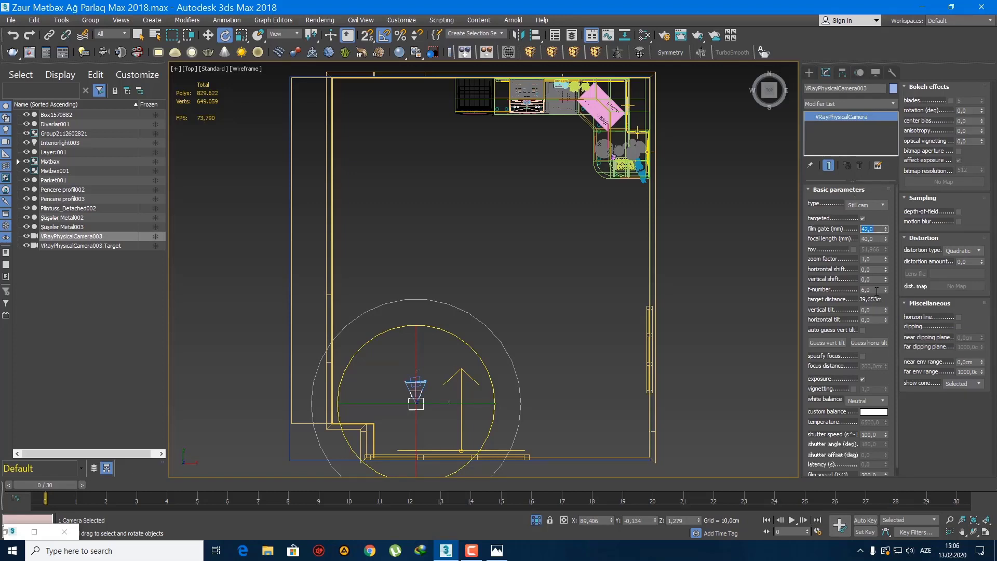
pyautogui.moveTo(877, 291); pyautogui.dragTo(777, 301)
pyautogui.moveTo(829, 370); pyautogui.dragTo(829, 289)
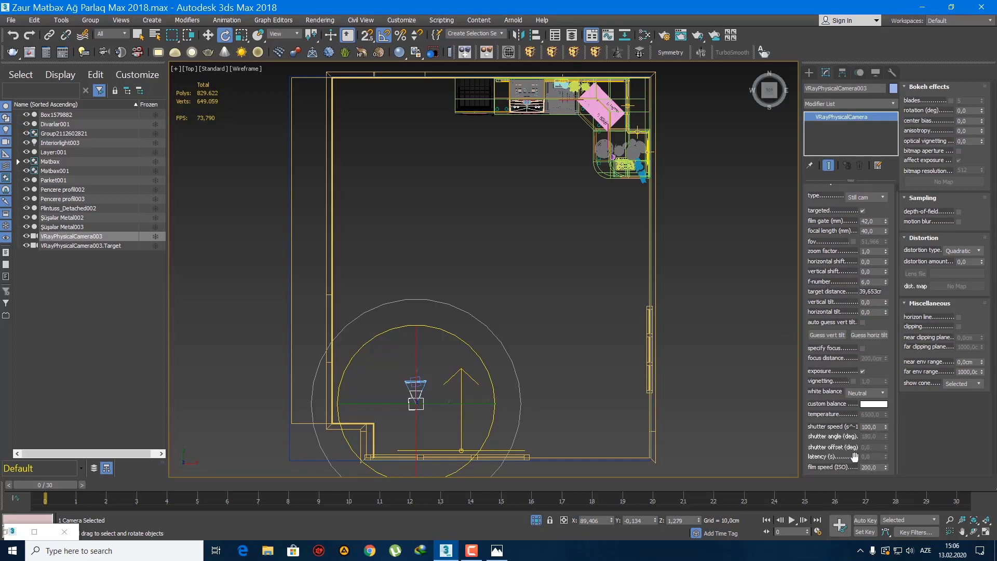
pyautogui.click(809, 73)
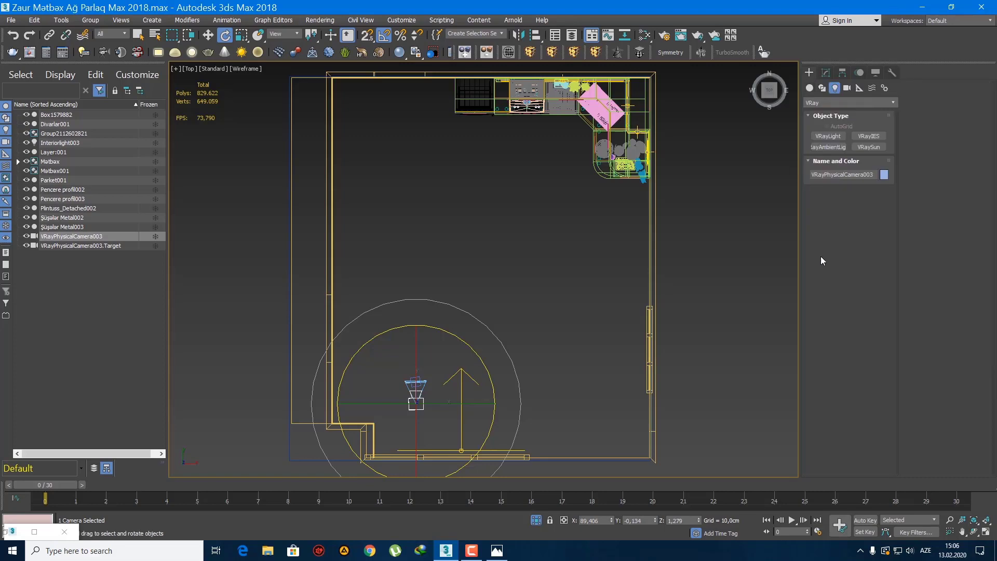
# Step: Check the view through VRayPhysicalCamera003, and reposition the camera body in the top view so it aims diagonally at the corner kitchen
pyautogui.press('c')
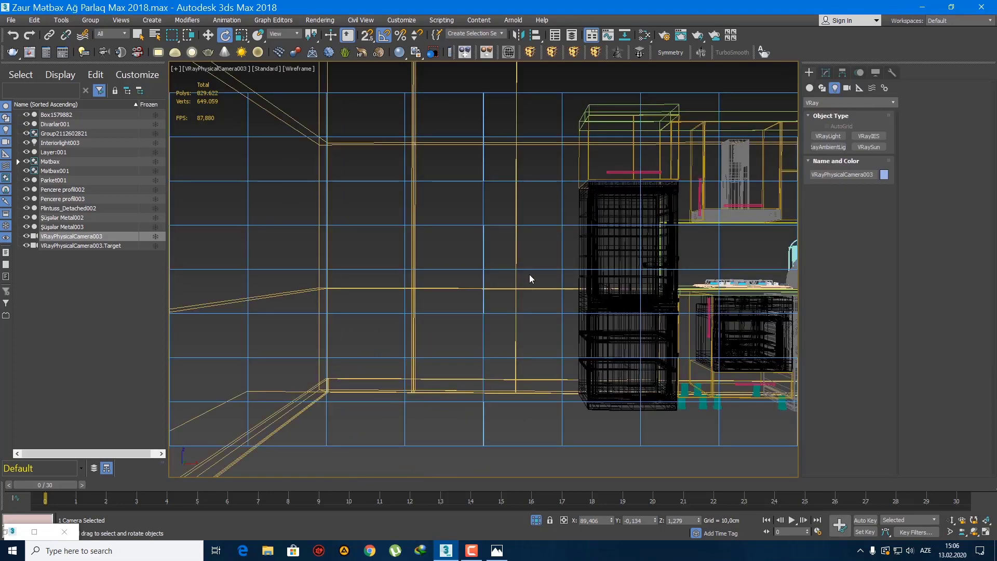
pyautogui.press('t')
pyautogui.press('F3')
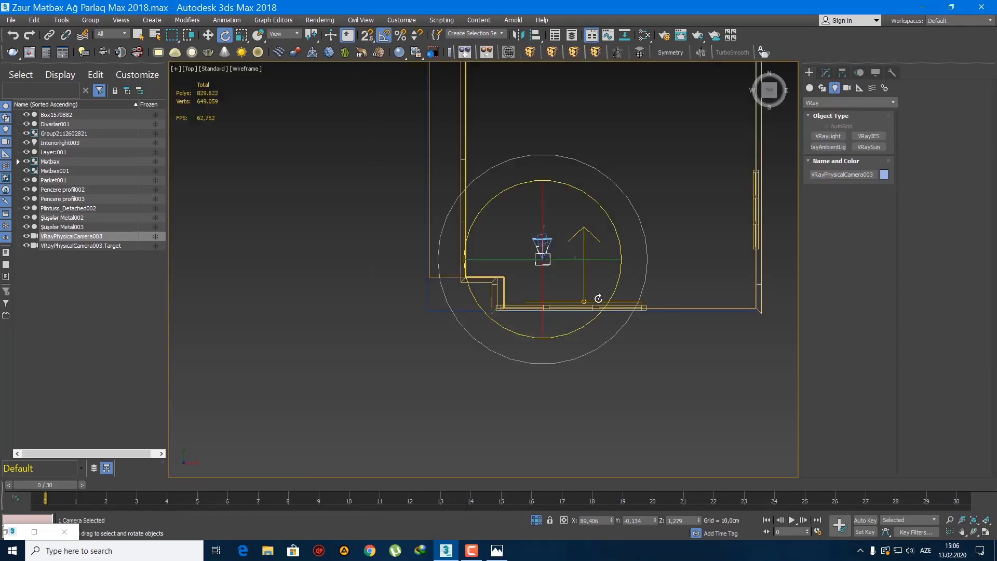
pyautogui.scroll(4, 579, 264)
pyautogui.press('q')
pyautogui.click(528, 261)
pyautogui.click(512, 260)
pyautogui.press('w')
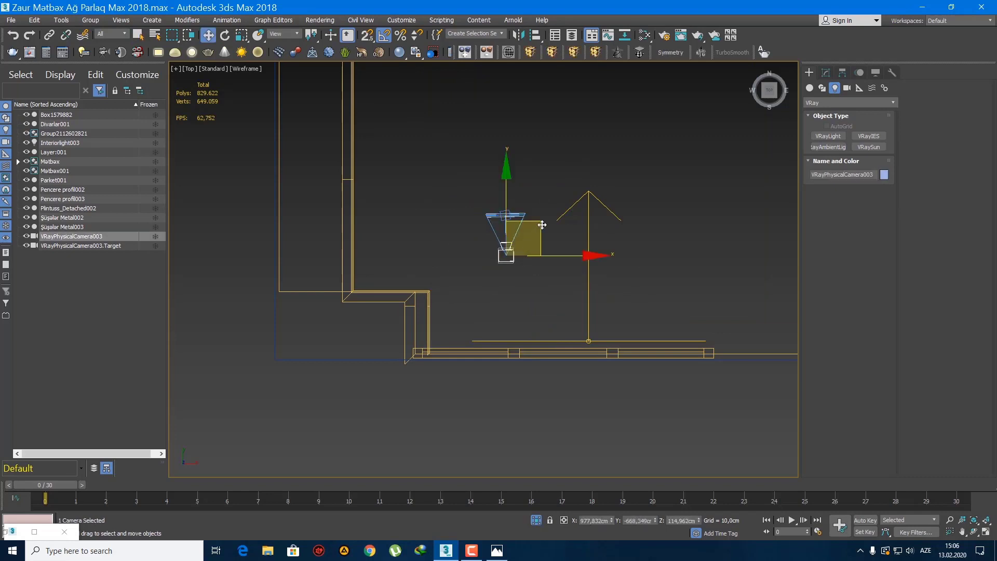
pyautogui.moveTo(541, 223); pyautogui.dragTo(519, 213)
pyautogui.click(531, 285)
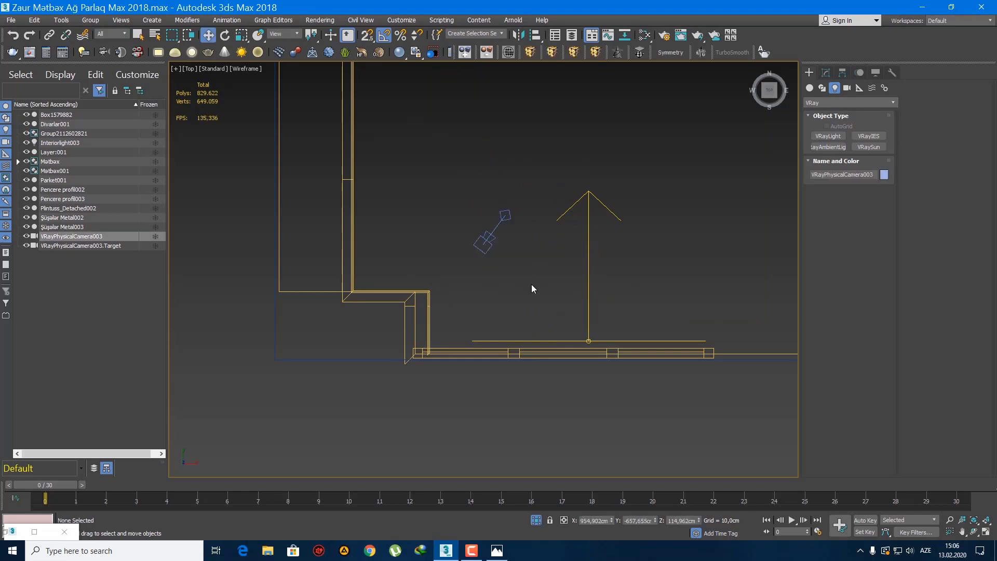
# Step: Select the camera together with its target and show the kitchen through it with default shading
pyautogui.click(510, 240)
pyautogui.scroll(-5, 513, 319)
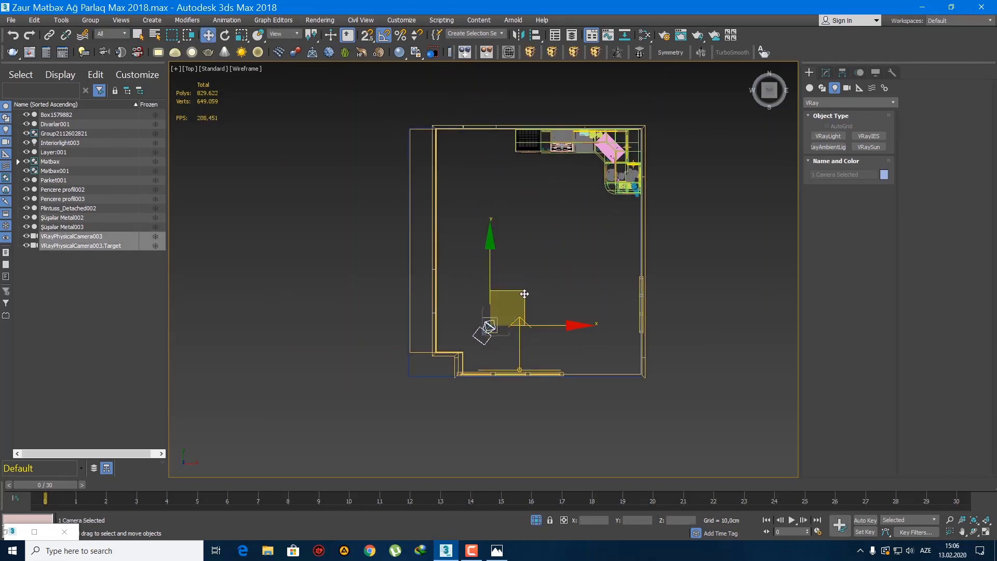
pyautogui.press('c')
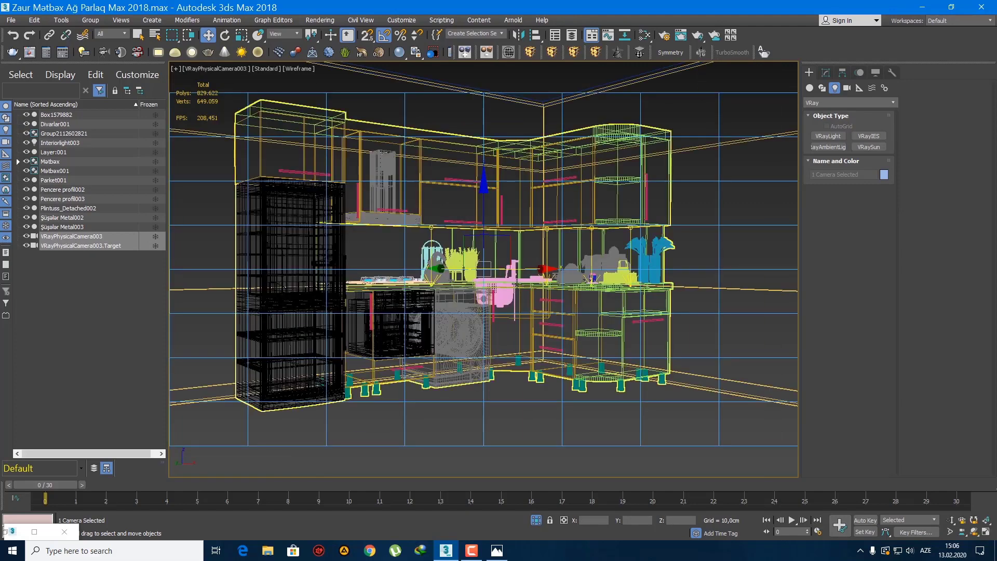
pyautogui.press('F3')
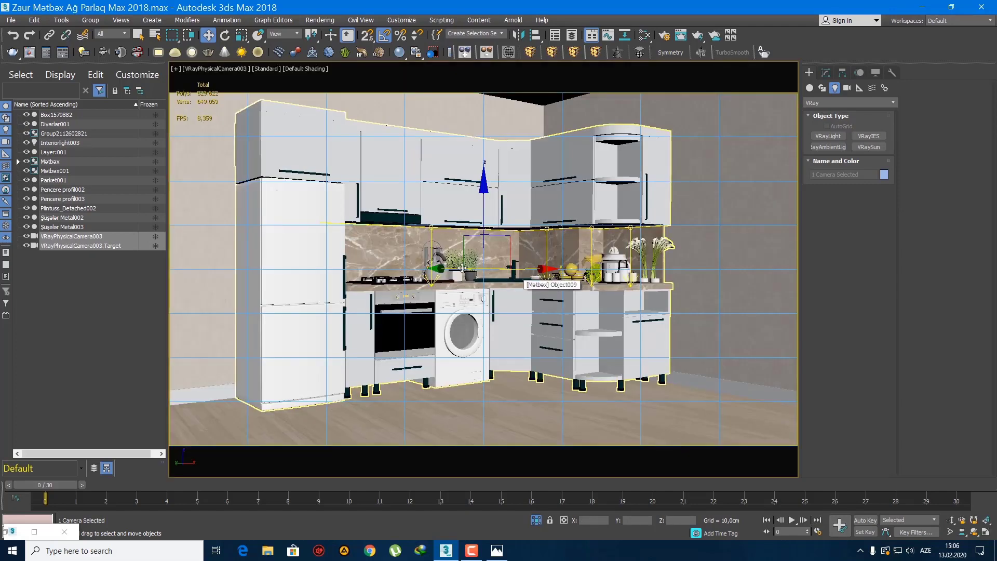
# Step: Pan and orbit the VRayPhysicalCamera003 view to frame the whole corner kitchen
pyautogui.moveTo(423, 244)
pyautogui.mouseDown(button='middle')
pyautogui.moveTo(454, 304)
pyautogui.moveTo(494, 333)
pyautogui.moveTo(496, 353)
pyautogui.mouseUp(button='middle')
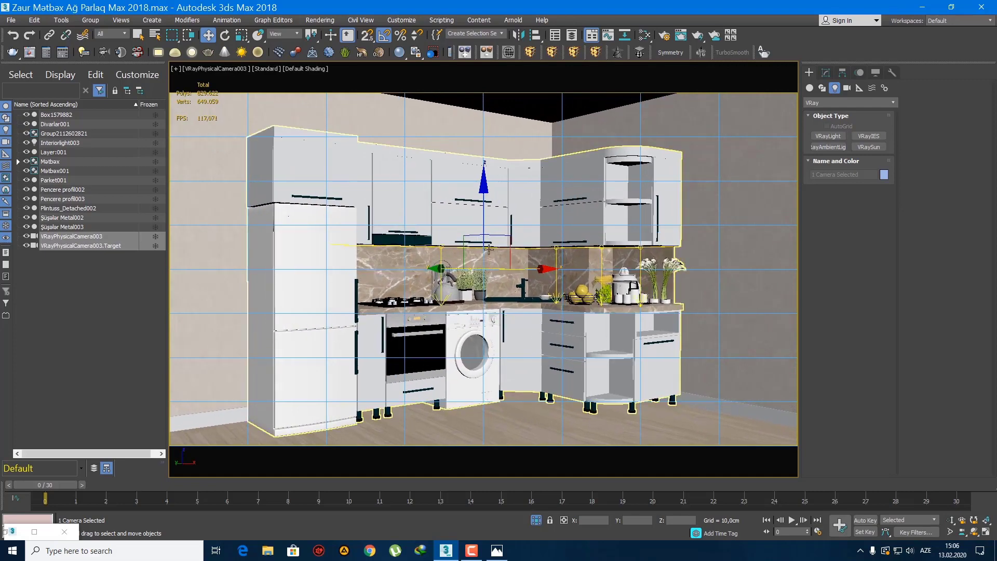
pyautogui.moveTo(488, 249); pyautogui.dragTo(488, 212, button='middle')
pyautogui.press('q')
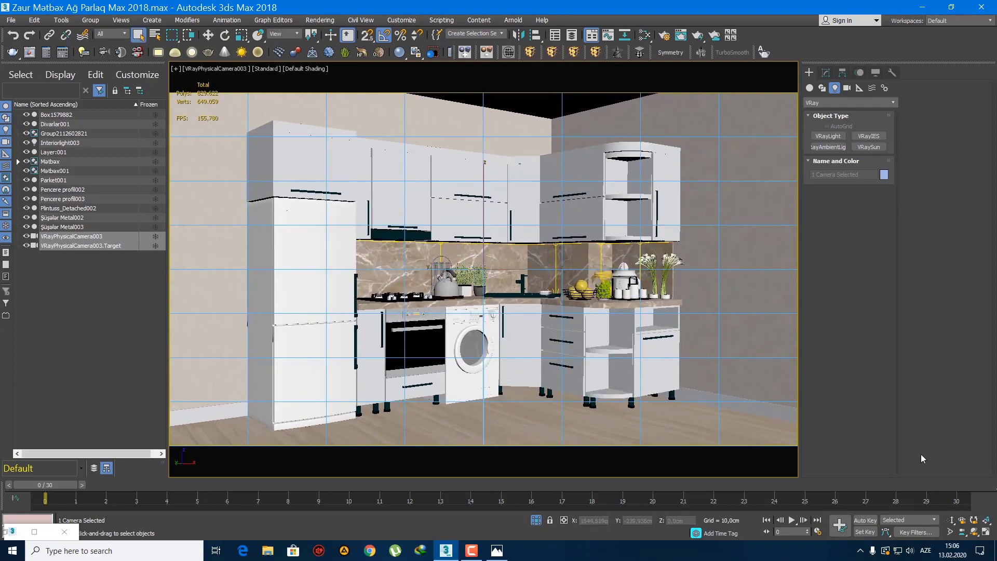
pyautogui.click(974, 531)
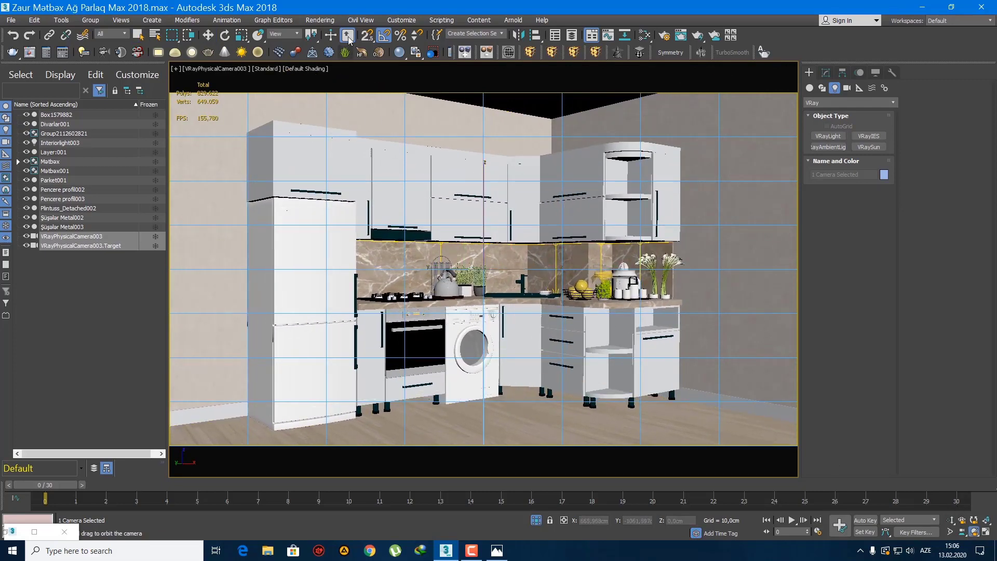
pyautogui.moveTo(415, 198); pyautogui.dragTo(432, 218)
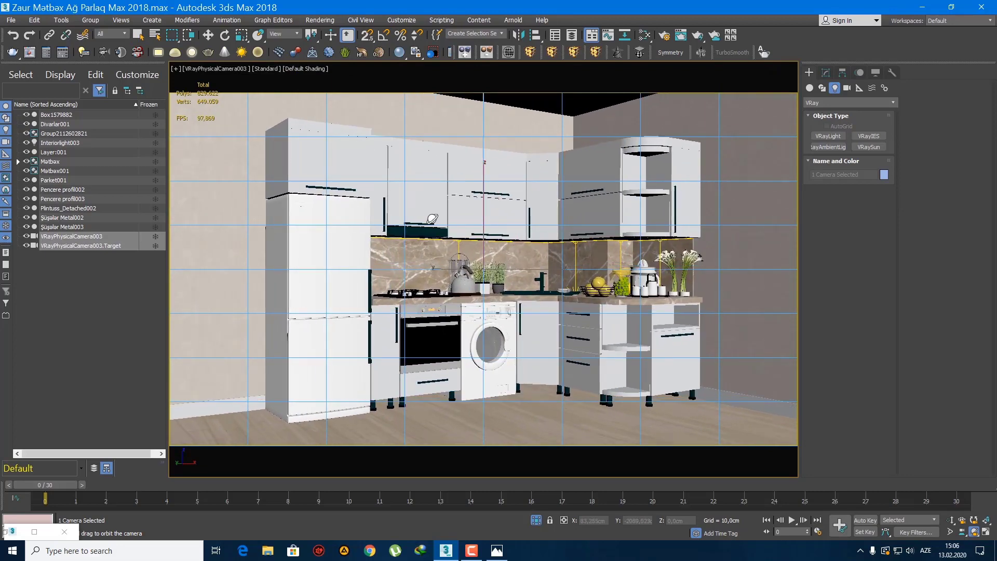
# Step: Select the camera of the current view and tighten its film gate, first to 38 mm, then to 37 mm
pyautogui.click(206, 70)
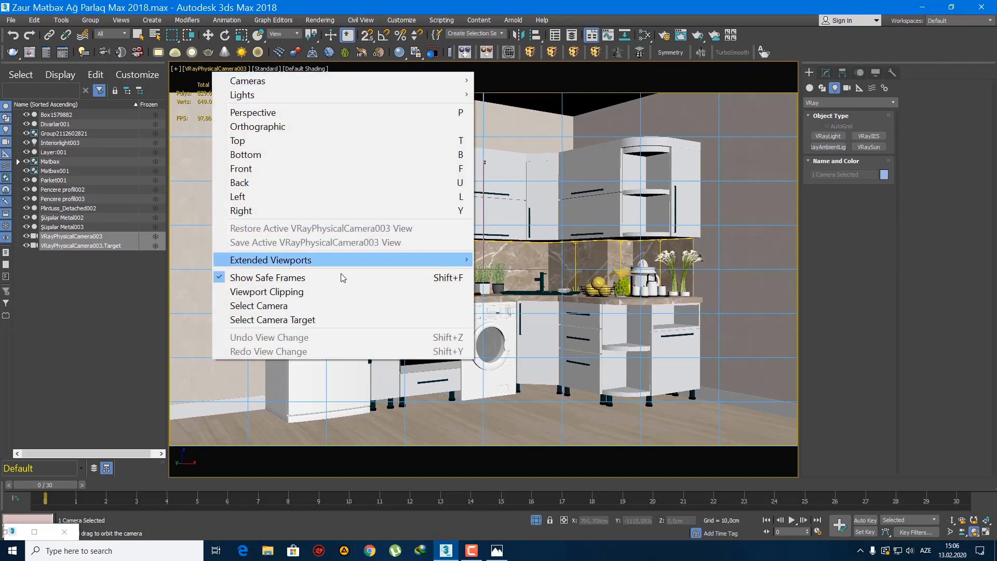
pyautogui.click(334, 307)
pyautogui.click(826, 73)
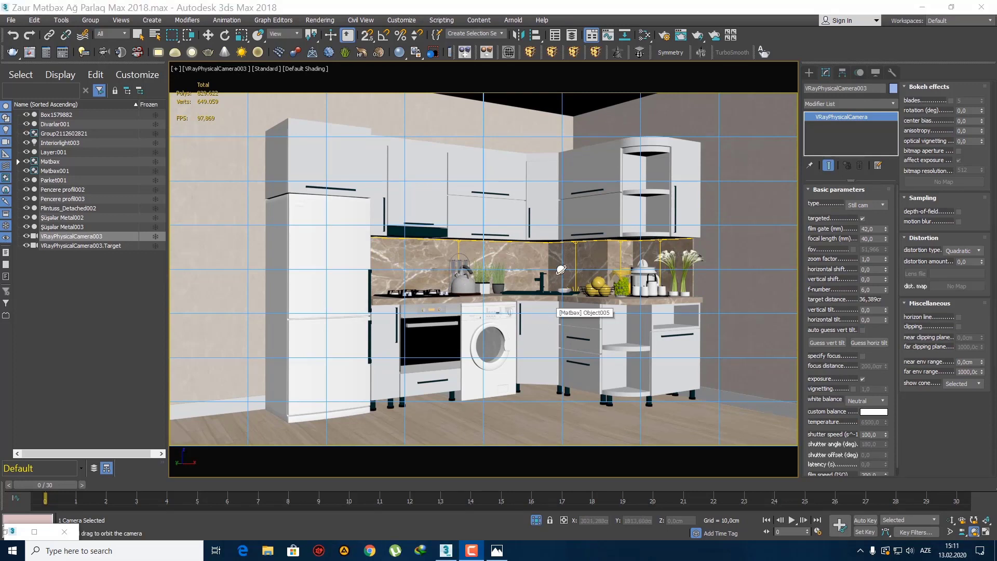
pyautogui.click(872, 228)
pyautogui.write('38')
pyautogui.press('Return')
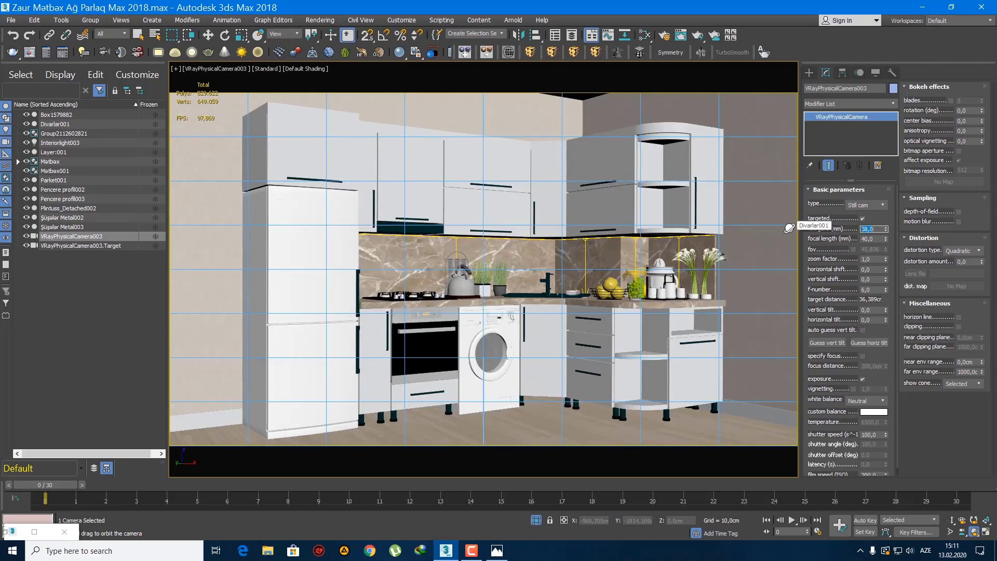
pyautogui.write('37')
pyautogui.press('Return')
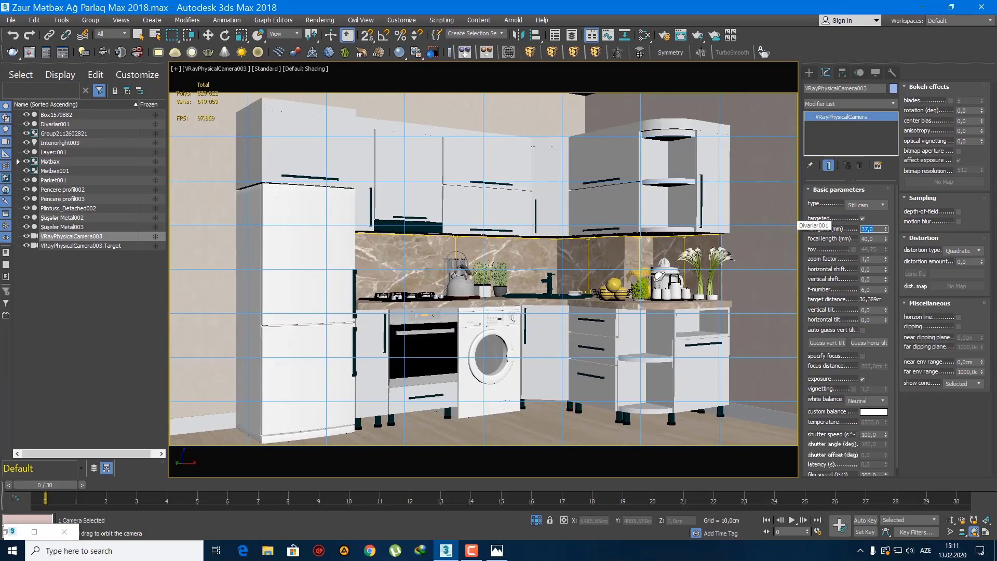
# Step: Copy VRayPhysicalCamera003 with its target in the top wireframe view, placing the copy across the room near the side window
pyautogui.click(810, 73)
pyautogui.press('t')
pyautogui.press('F3')
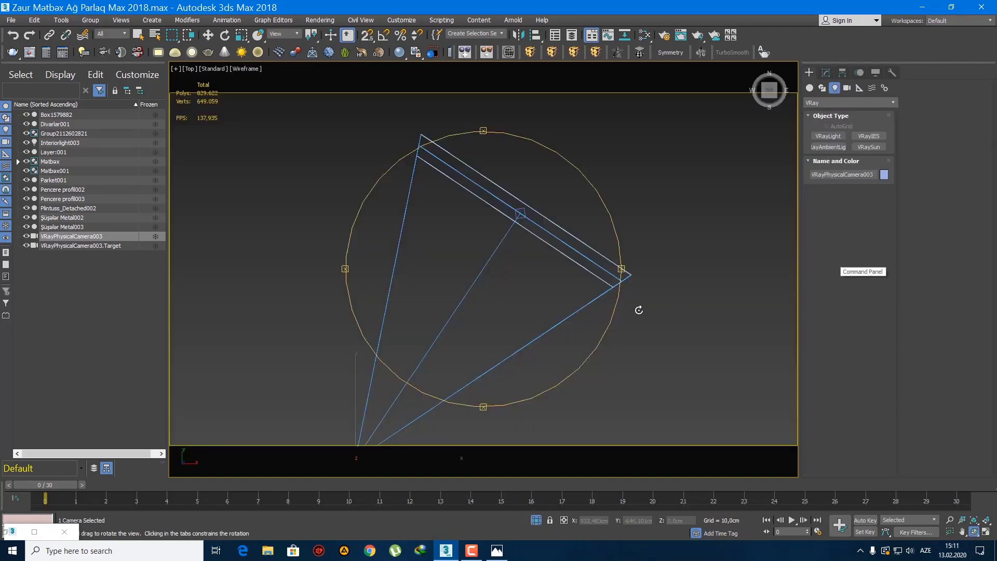
pyautogui.scroll(-3, 637, 309)
pyautogui.moveTo(550, 293); pyautogui.dragTo(527, 346, button='middle')
pyautogui.moveTo(606, 374); pyautogui.dragTo(471, 228)
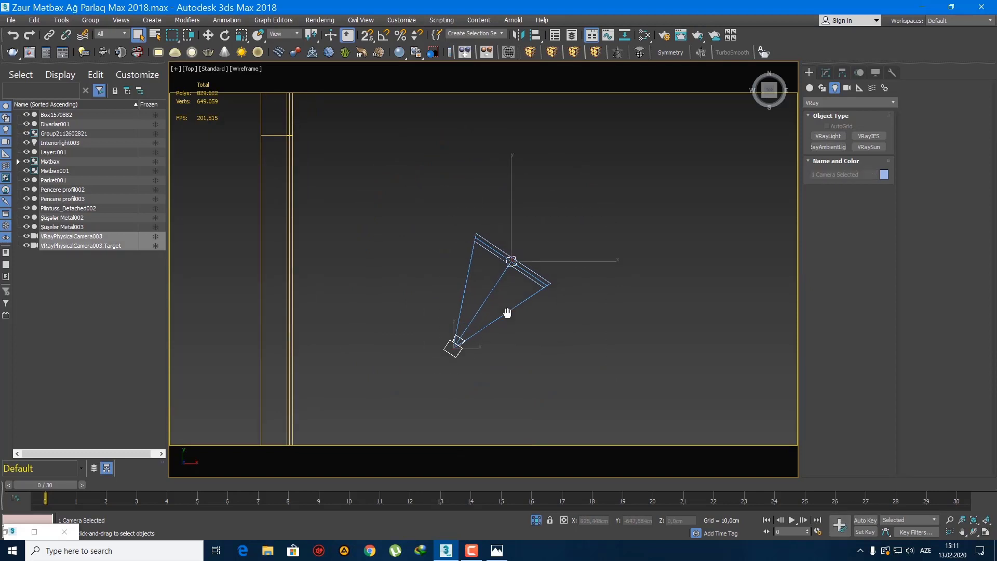
pyautogui.press('w')
pyautogui.scroll(-4, 509, 311)
pyautogui.moveTo(418, 331)
pyautogui.keyDown('shift'); pyautogui.mouseDown()
pyautogui.moveTo(490, 352)
pyautogui.moveTo(611, 337)
pyautogui.mouseUp(); pyautogui.keyUp('shift')
# Step: Restrict the selection filter to cameras
pyautogui.click(509, 323)
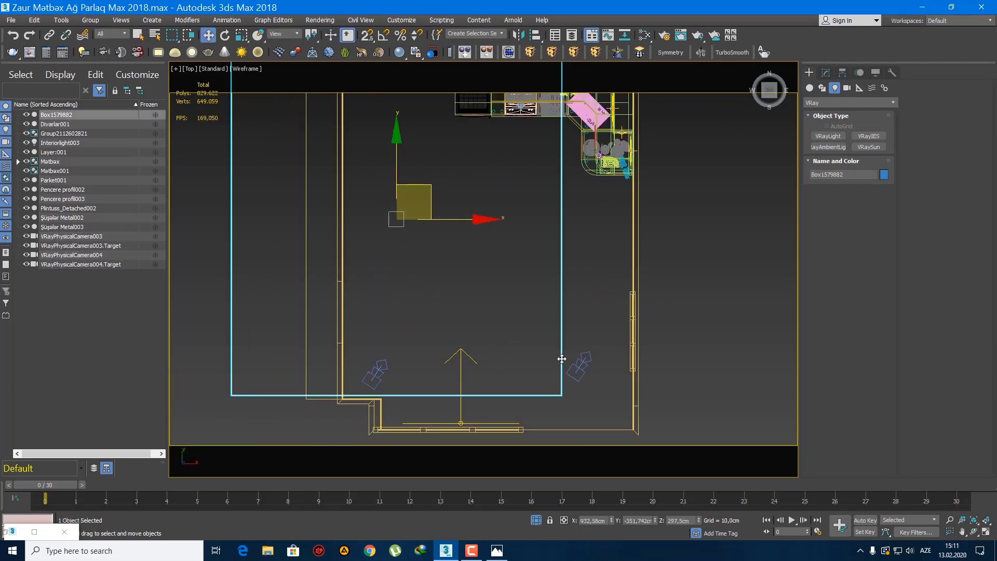
pyautogui.click(123, 35)
pyautogui.click(107, 70)
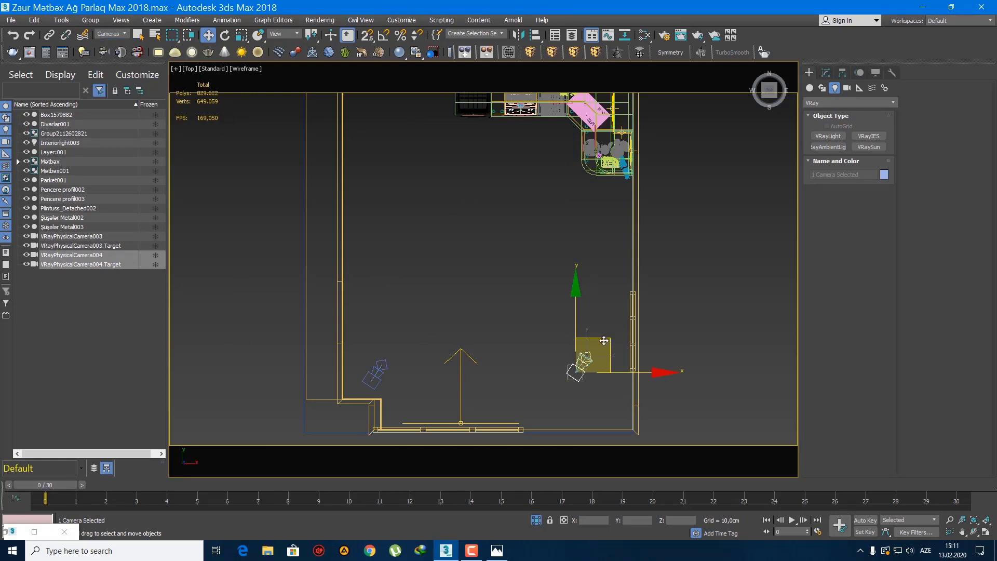
# Step: Move the copied camera inward, straighten it to face the kitchen's back wall, and check the view through it
pyautogui.moveTo(604, 341); pyautogui.dragTo(583, 365)
pyautogui.click(565, 384)
pyautogui.click(542, 366)
pyautogui.scroll(5, 545, 362)
pyautogui.press('c')
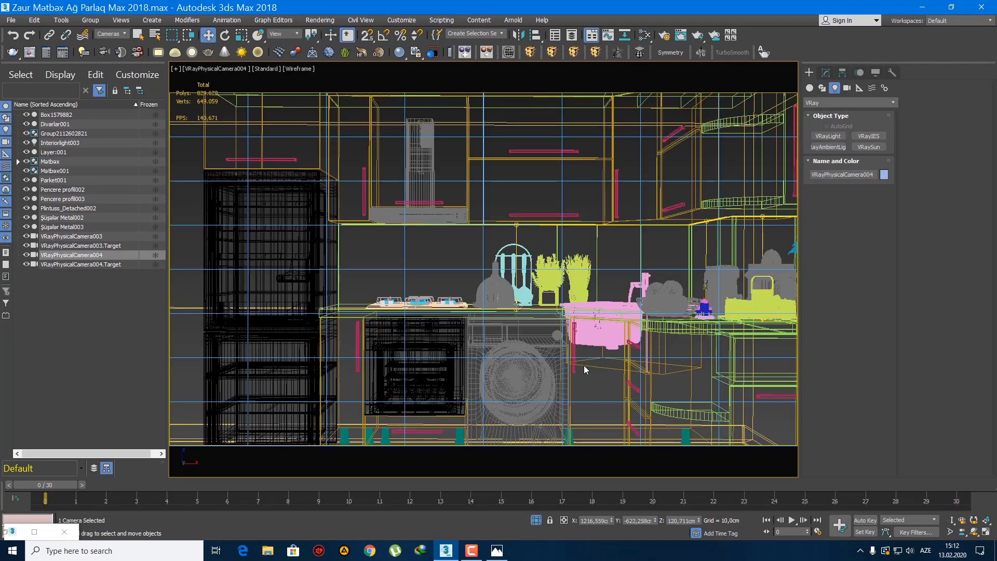
pyautogui.press('F3')
pyautogui.press('F3')
# Step: Move VRayPhysicalCamera004 and its target back from the kitchen in the top view, and check its shaded view
pyautogui.press('t')
pyautogui.moveTo(584, 363); pyautogui.dragTo(561, 361, button='middle')
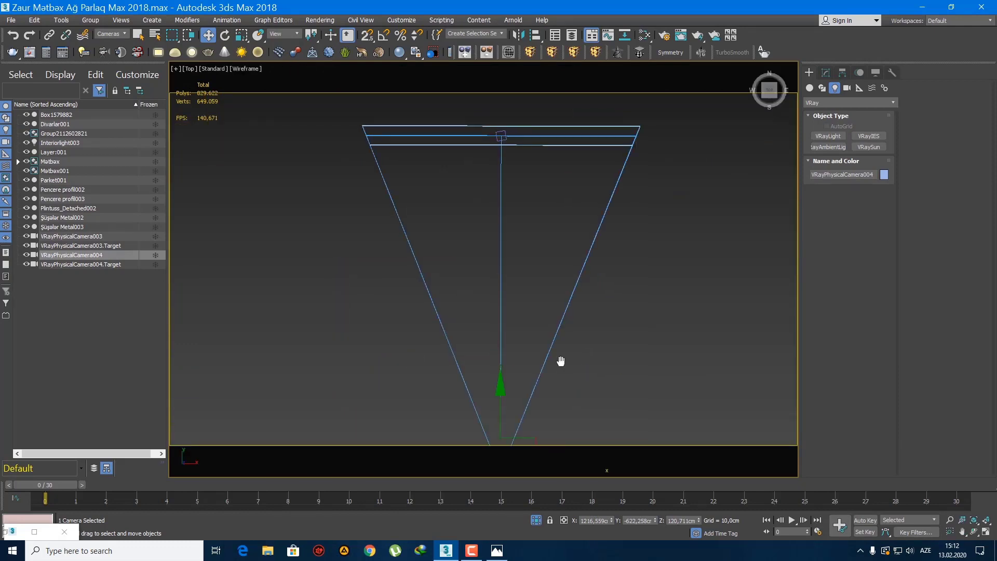
pyautogui.scroll(-8, 587, 379)
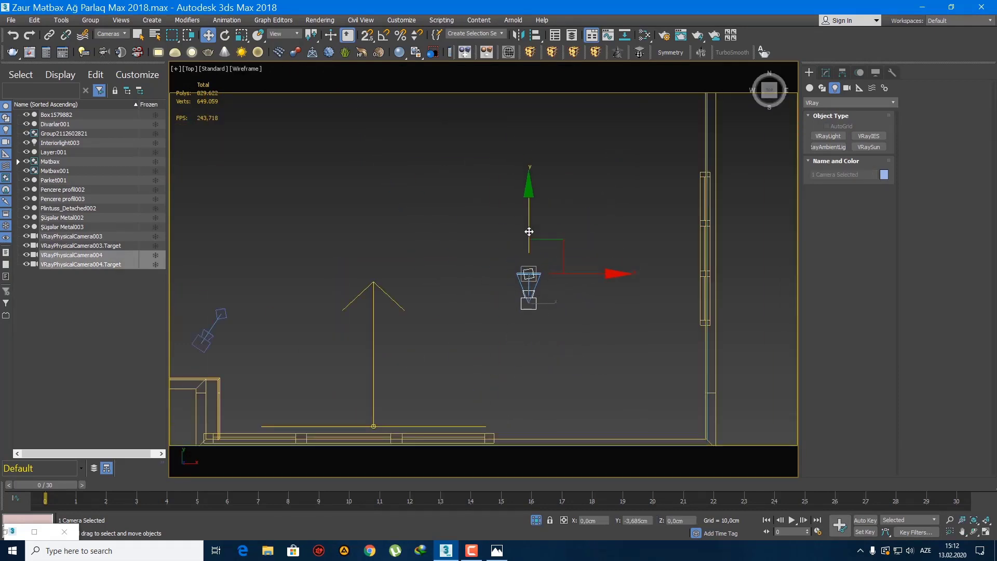
pyautogui.moveTo(529, 232); pyautogui.dragTo(531, 287)
pyautogui.press('c')
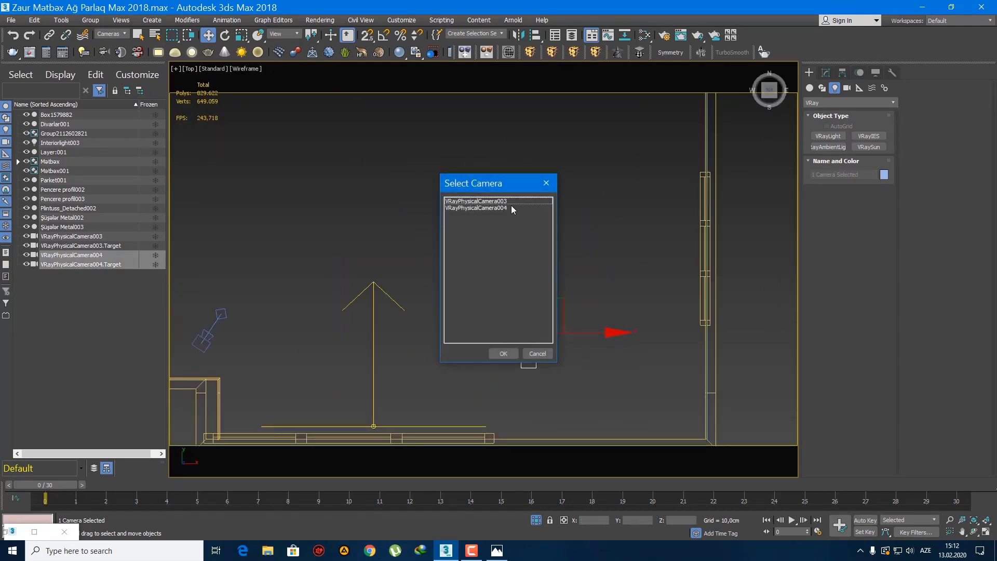
pyautogui.doubleClick(510, 207)
pyautogui.press('F3')
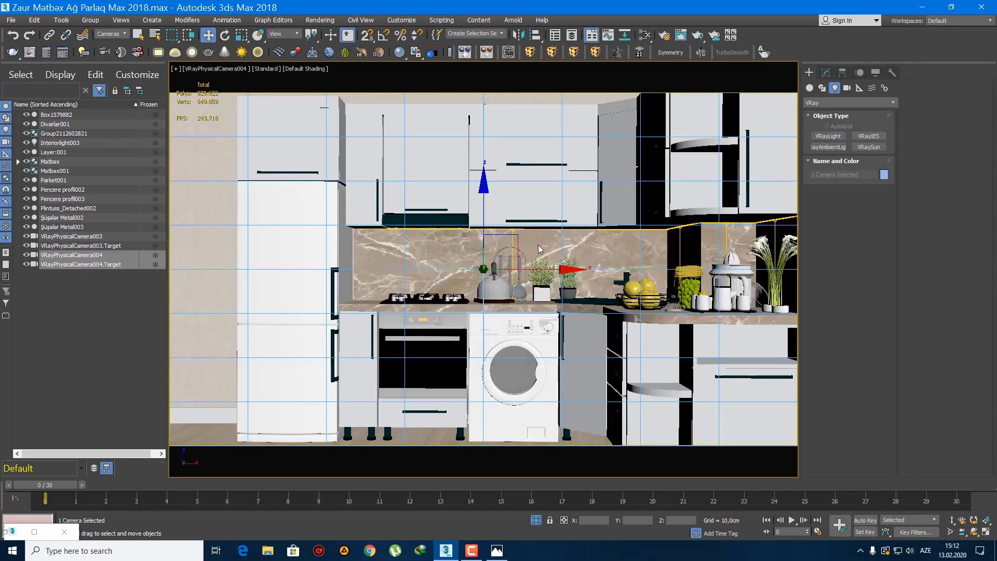
# Step: Select VRayPhysicalCamera004 through its own viewport and rename it VRayPhysicalCamera002
pyautogui.press('q')
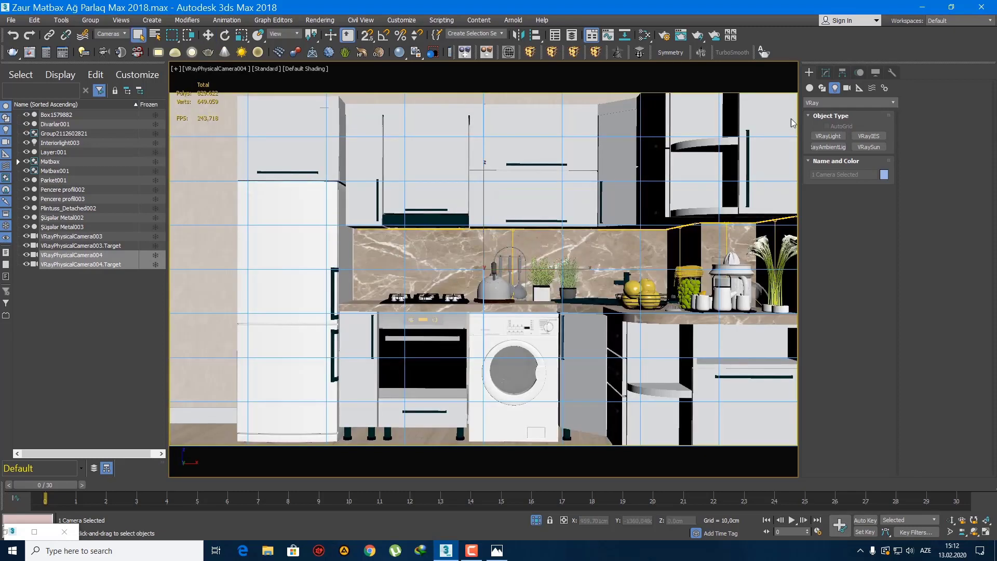
pyautogui.click(826, 73)
pyautogui.click(217, 71)
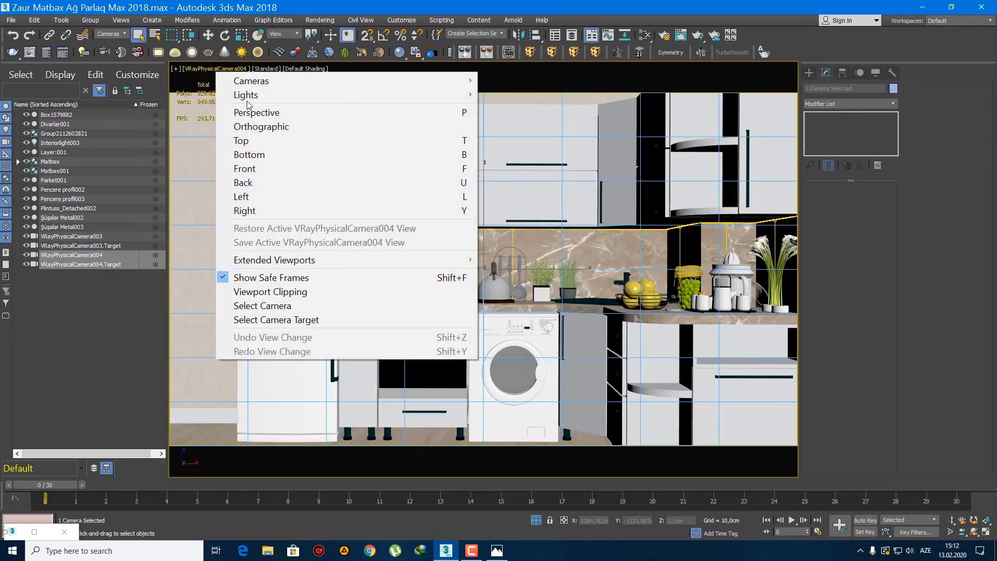
pyautogui.click(303, 306)
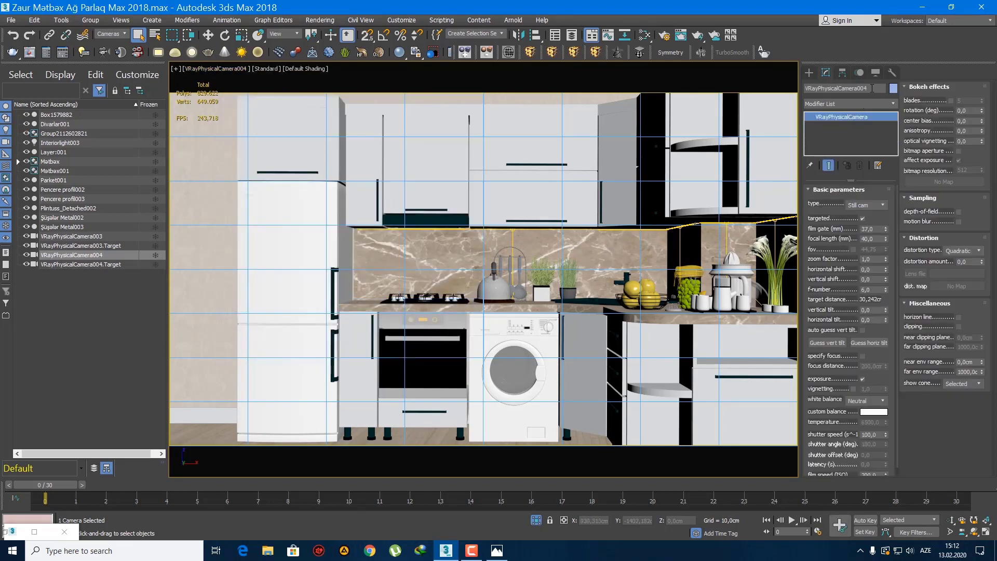
pyautogui.write('2')
pyautogui.click(809, 73)
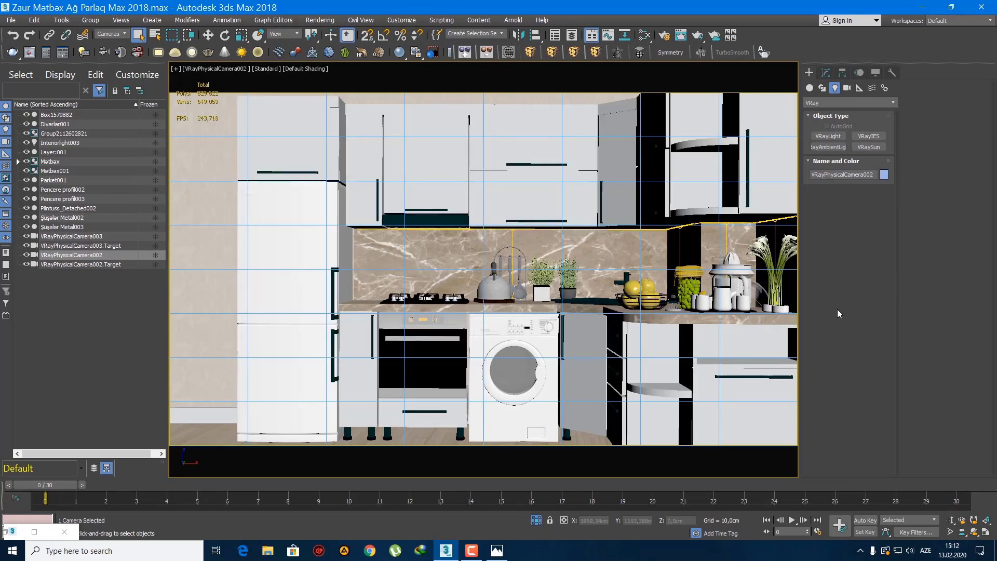
# Step: Set the film gate of VRayPhysicalCamera002 to 40 mm from the top view
pyautogui.press('t')
pyautogui.scroll(-5, 529, 263)
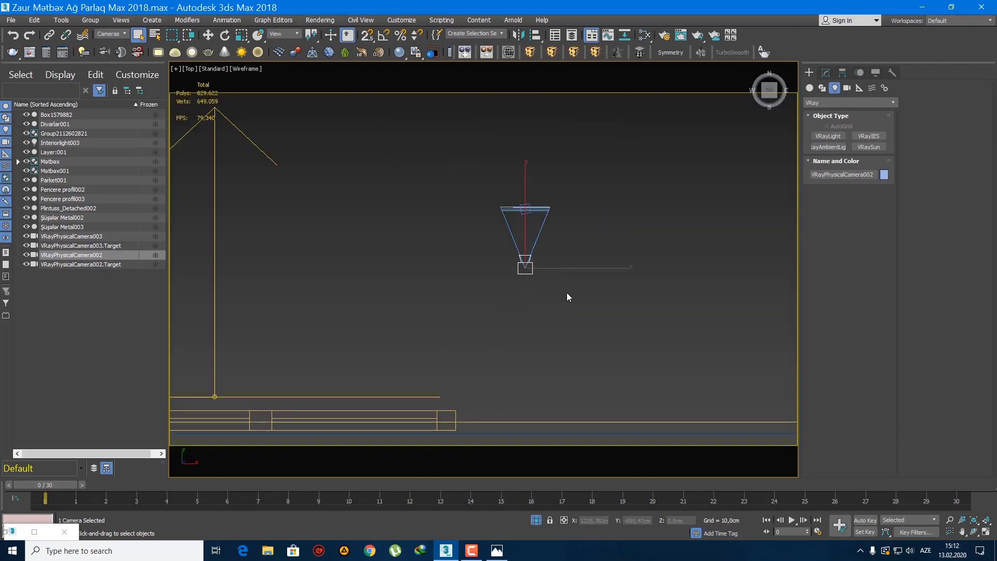
pyautogui.click(559, 285)
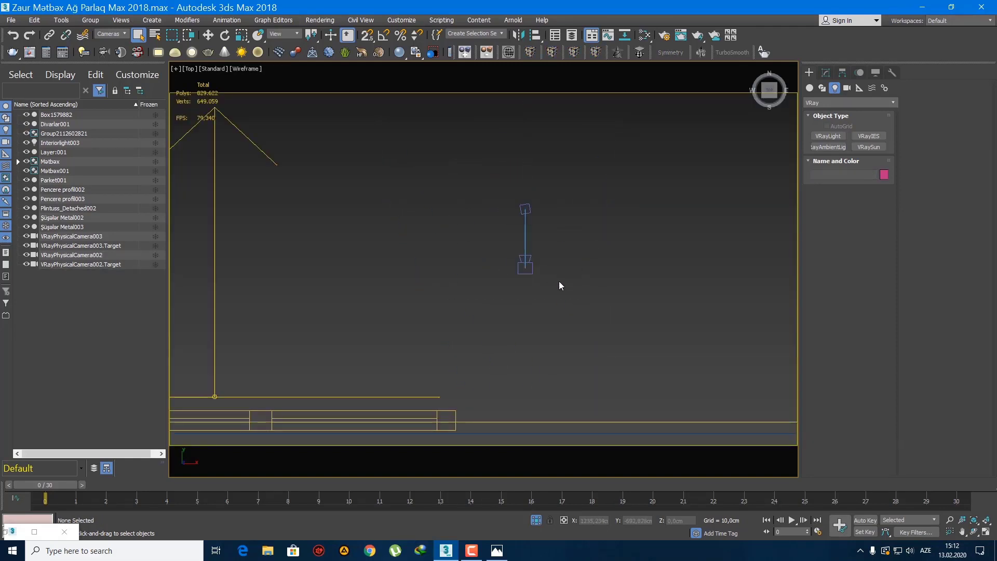
pyautogui.click(531, 270)
pyautogui.click(825, 74)
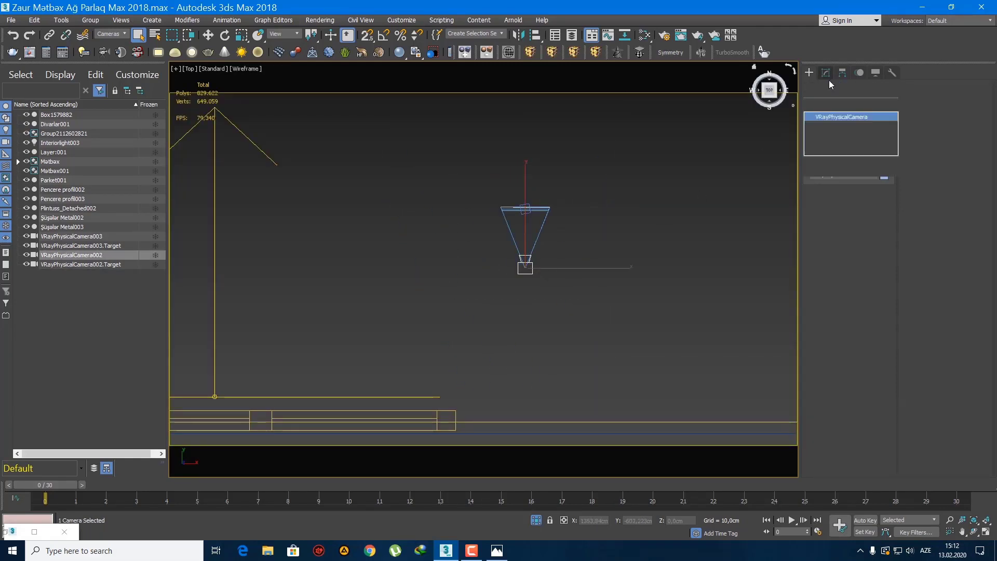
pyautogui.click(875, 228)
pyautogui.write('40')
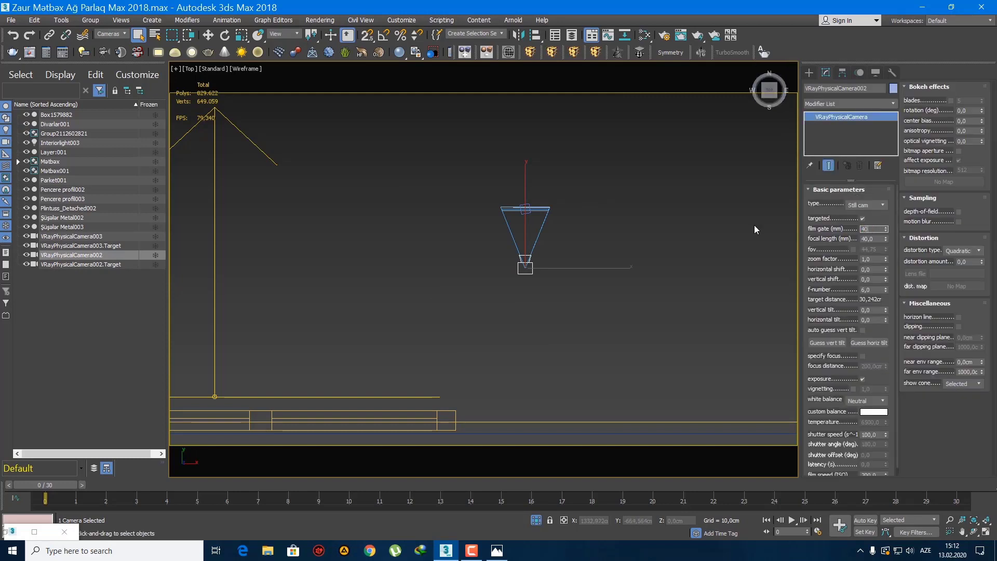
pyautogui.press('Return')
pyautogui.click(559, 290)
# Step: Rename the angled camera near the room's stepped corner VRayPhysicalCamera001
pyautogui.scroll(-3, 510, 296)
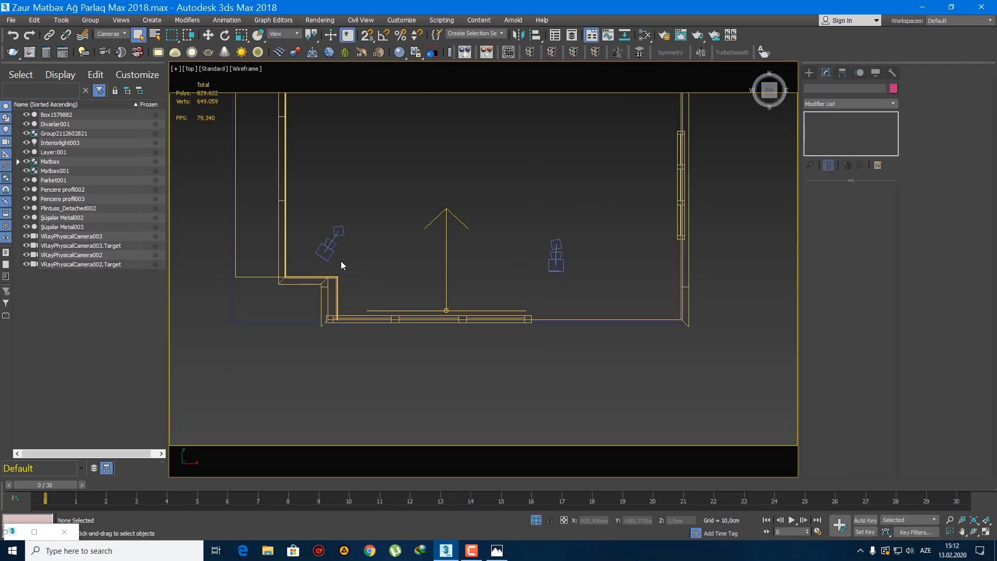
pyautogui.click(332, 248)
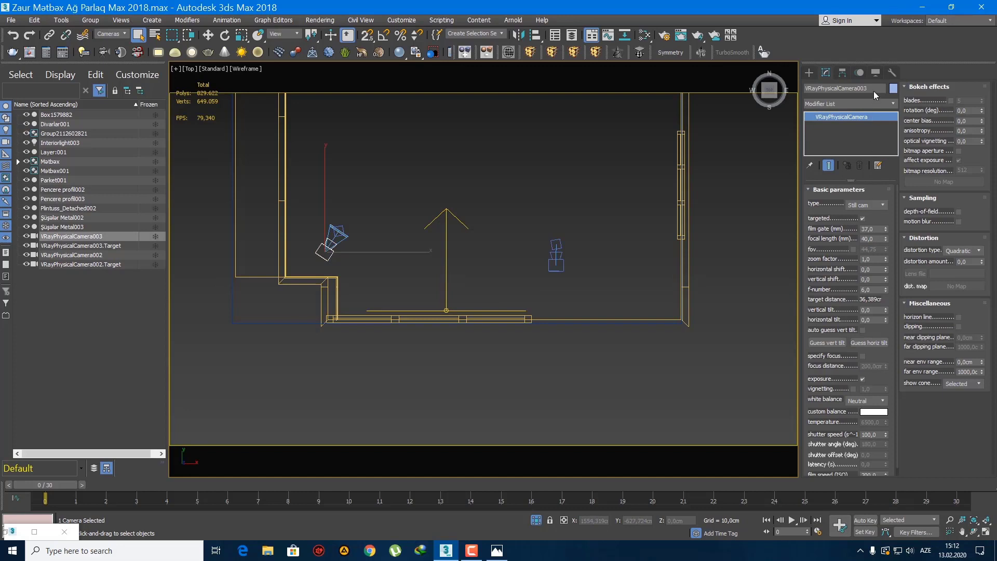
pyautogui.click(869, 88)
pyautogui.press('BackSpace')
pyautogui.write('1')
pyautogui.click(808, 73)
# Step: Copy VRayPhysicalCamera002 with its target in the top view, placing the copy diagonally across the room as VRayPhysicalCamera003
pyautogui.moveTo(521, 231); pyautogui.dragTo(522, 230)
pyautogui.scroll(-4, 564, 357)
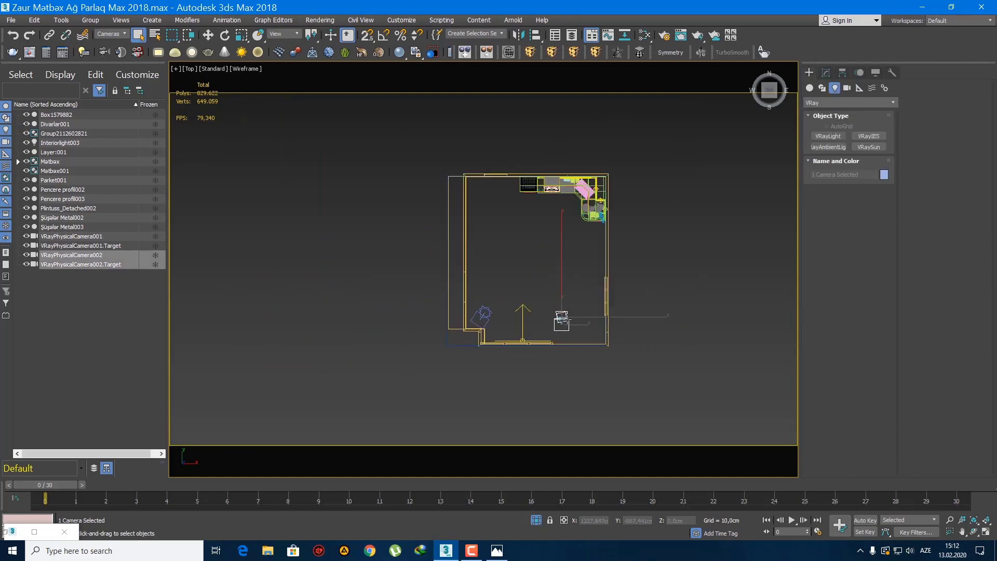
pyautogui.press('w')
pyautogui.keyDown('shift'); pyautogui.moveTo(596, 291); pyautogui.dragTo(543, 218); pyautogui.keyUp('shift')
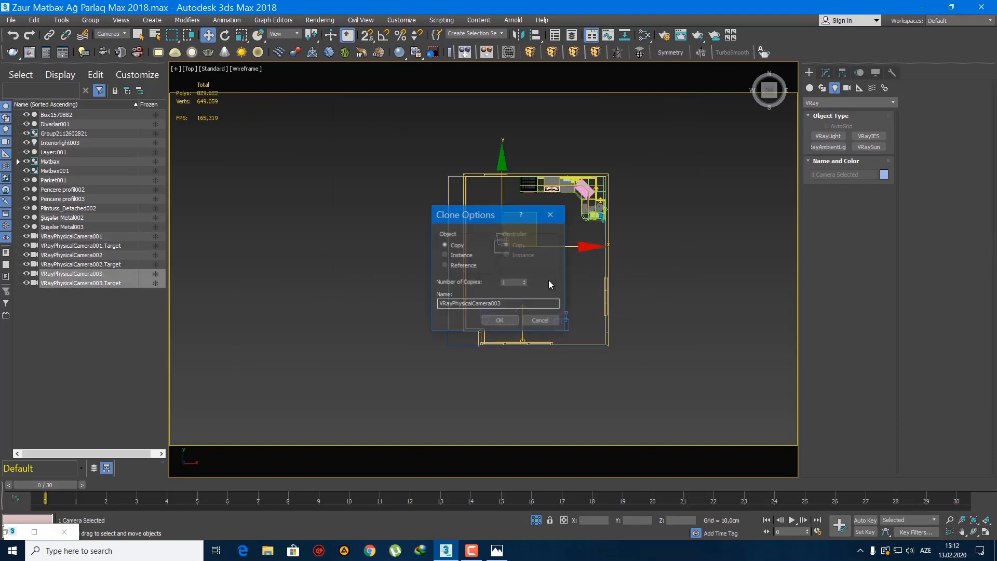
pyautogui.click(500, 321)
pyautogui.scroll(6, 531, 236)
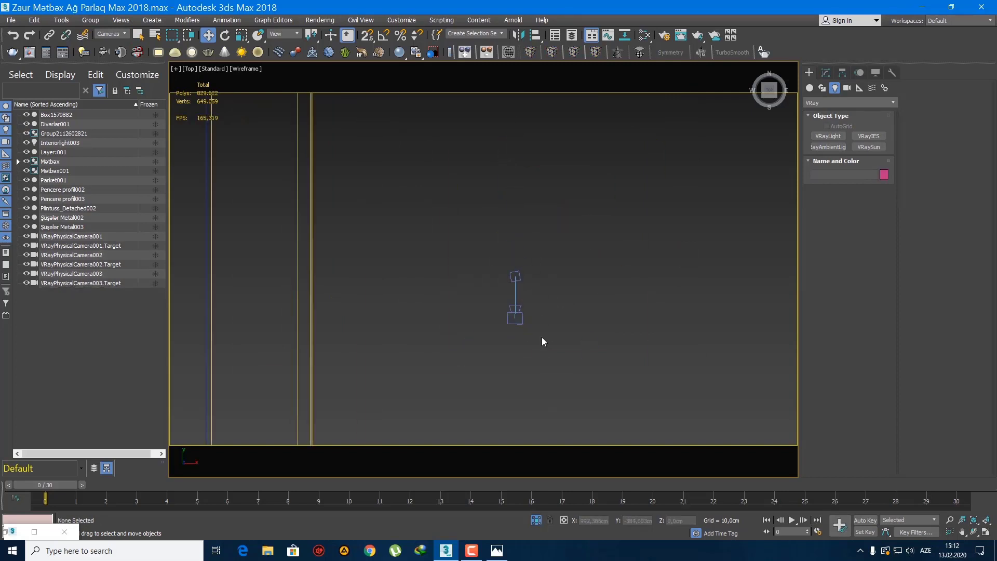
# Step: Move VRayPhysicalCamera003 near the wall opposite the kitchen's short run, aim it along the cabinets, and check the view through it
pyautogui.moveTo(551, 305); pyautogui.dragTo(415, 196)
pyautogui.scroll(-5, 439, 239)
pyautogui.moveTo(554, 282); pyautogui.dragTo(444, 201)
pyautogui.moveTo(526, 244); pyautogui.dragTo(409, 208)
pyautogui.scroll(-5, 431, 332)
pyautogui.press('c')
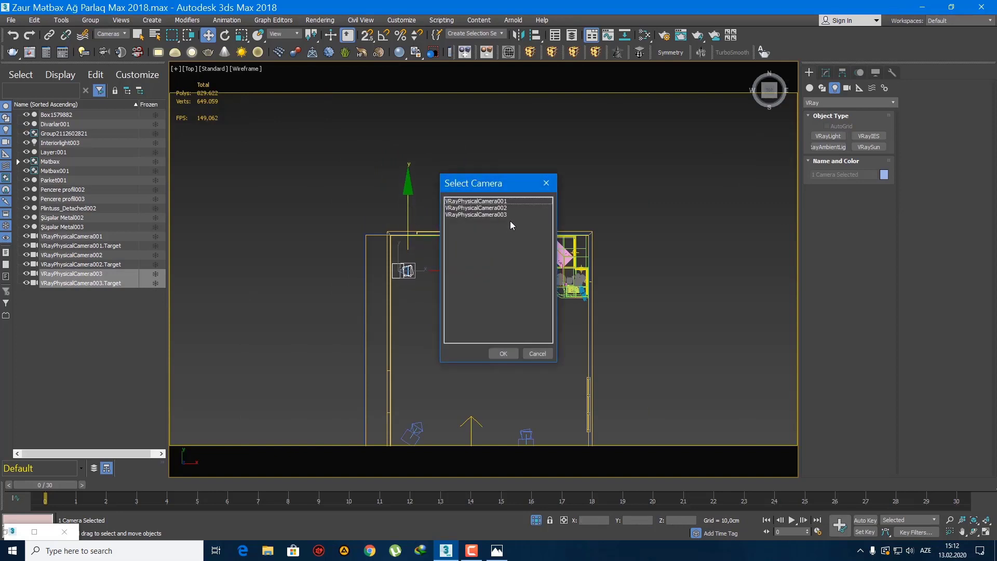
pyautogui.doubleClick(510, 213)
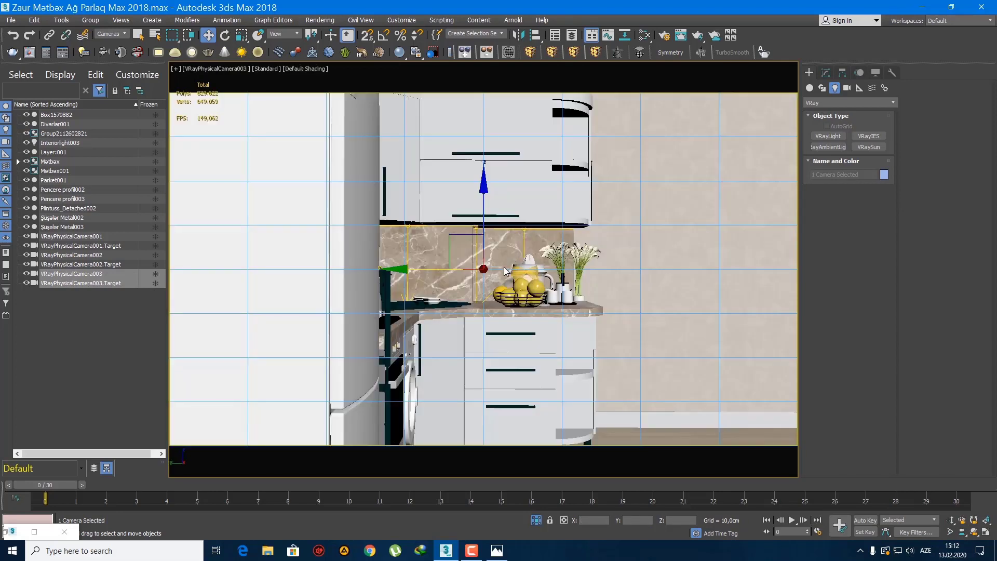
pyautogui.press('q')
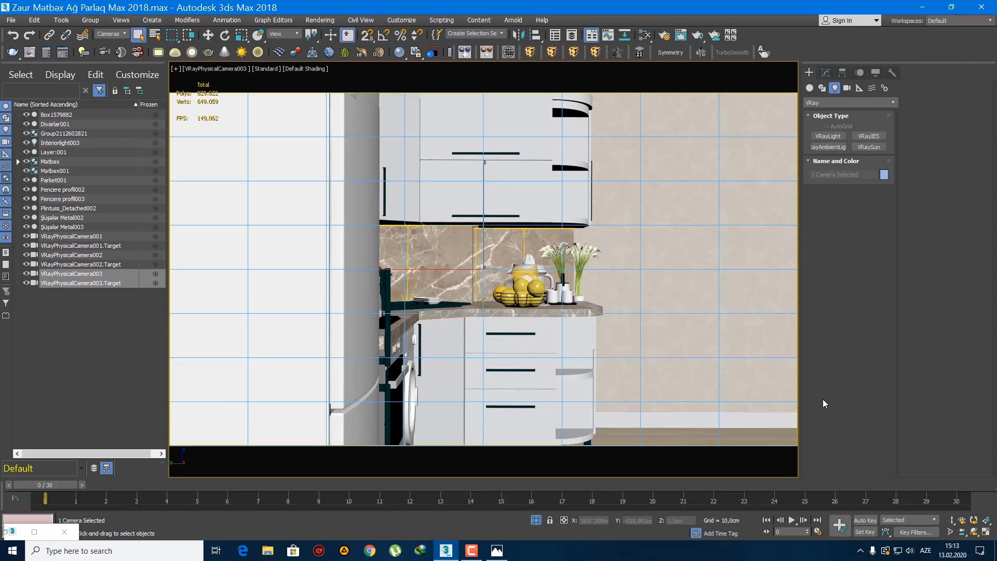
# Step: Orbit VRayPhysicalCamera003 to view the kitchen corner at an angle, and set its film gate to 45 mm
pyautogui.click(973, 531)
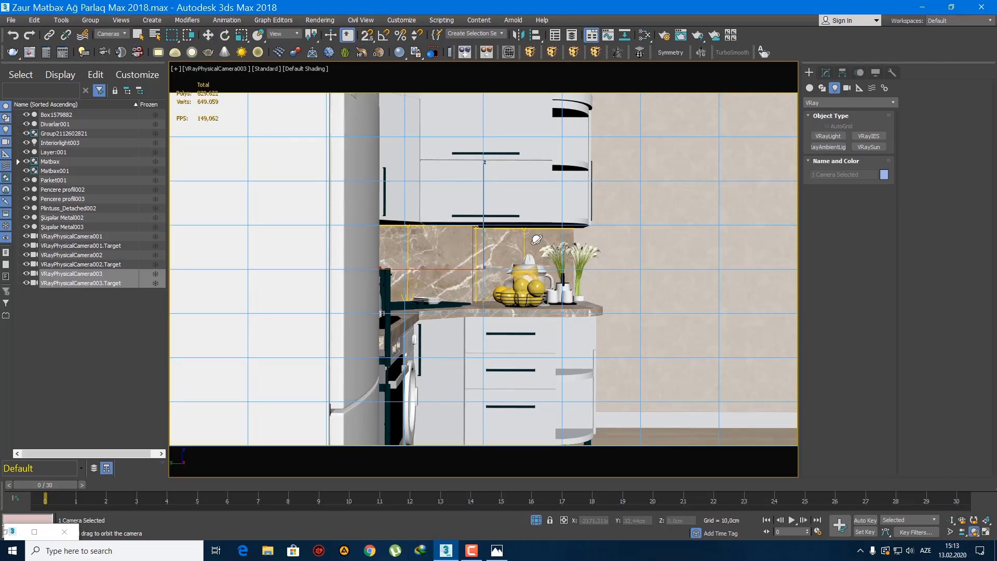
pyautogui.moveTo(537, 239); pyautogui.dragTo(576, 200)
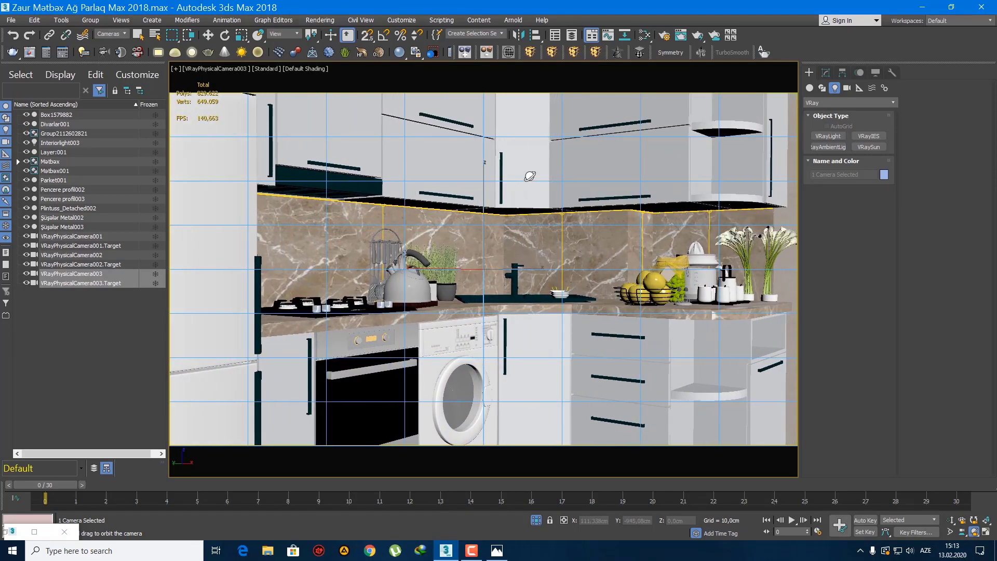
pyautogui.click(216, 72)
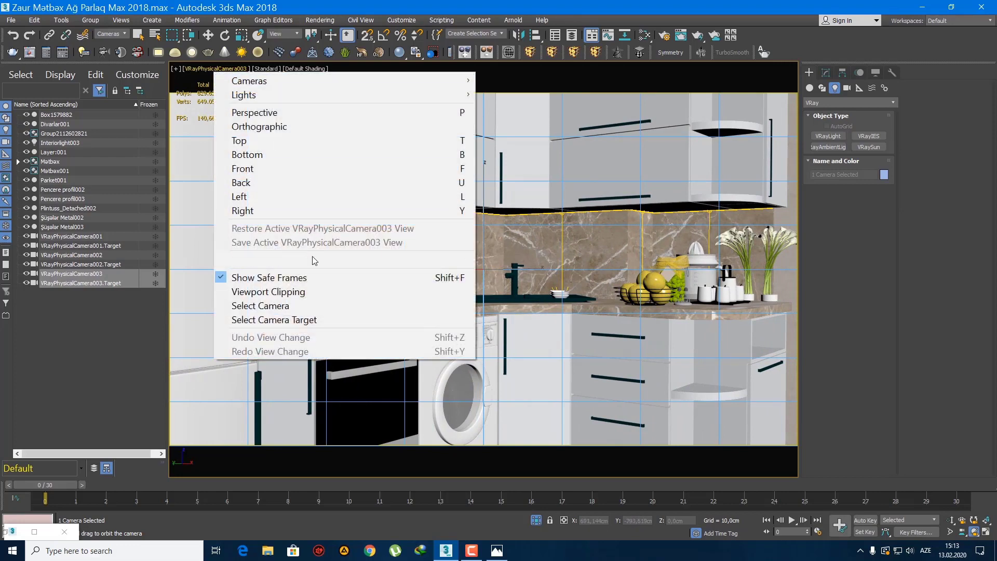
pyautogui.click(317, 308)
pyautogui.click(825, 72)
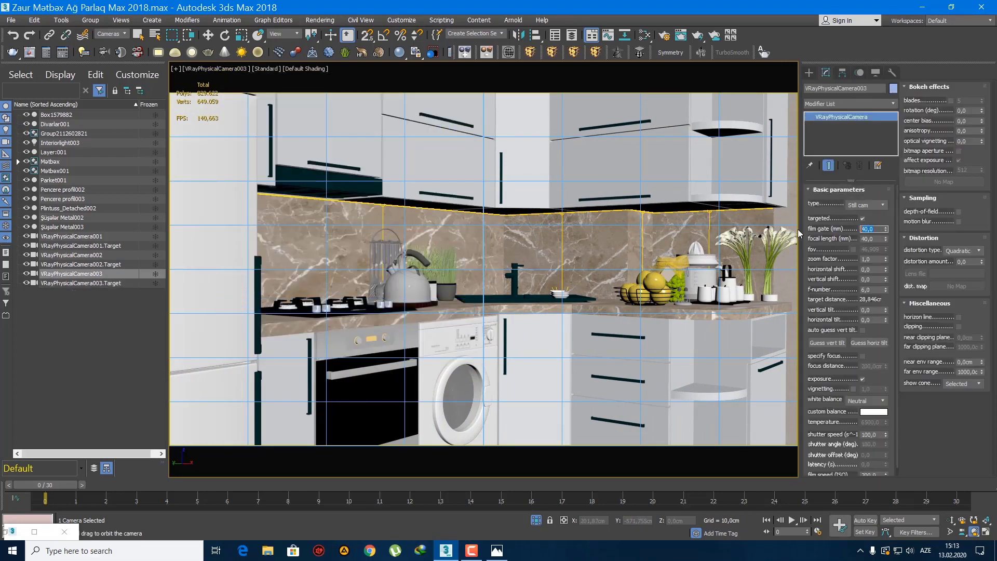
pyautogui.write('45')
pyautogui.press('Return')
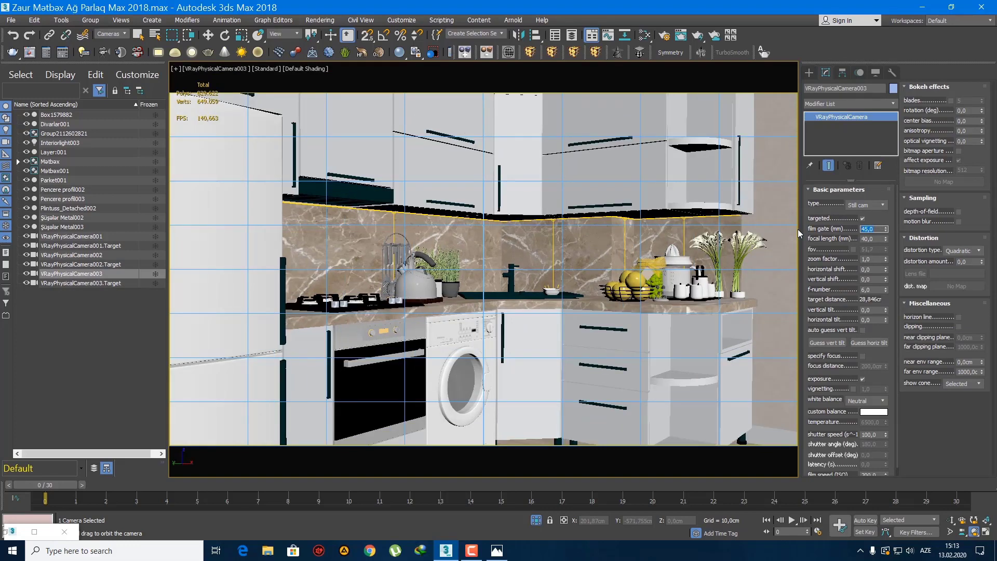
# Step: Orbit VRayPhysicalCamera003 to look down on the worktop and floor, and set its film gate to 50 mm
pyautogui.moveTo(516, 280); pyautogui.dragTo(492, 309)
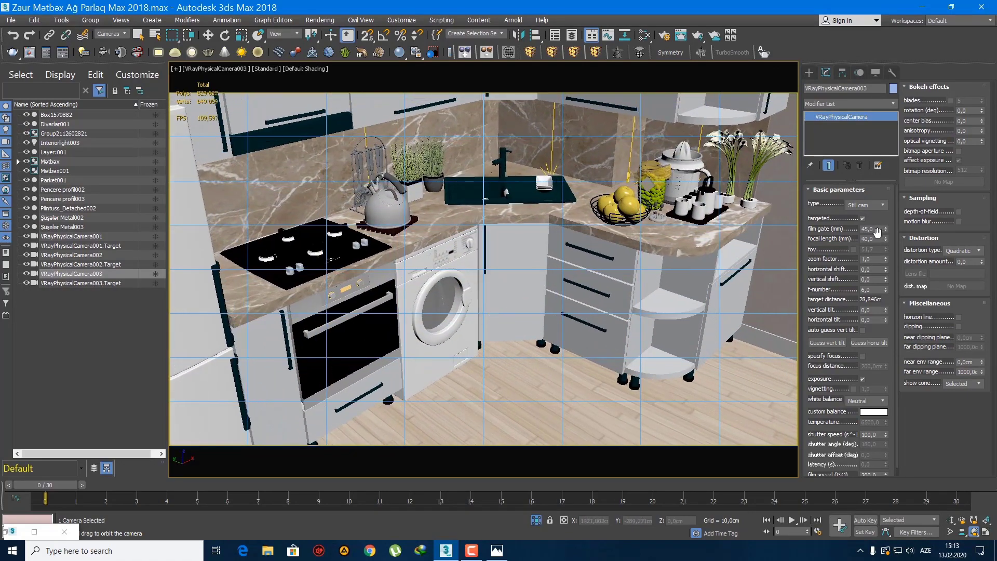
pyautogui.write('50')
pyautogui.press('Return')
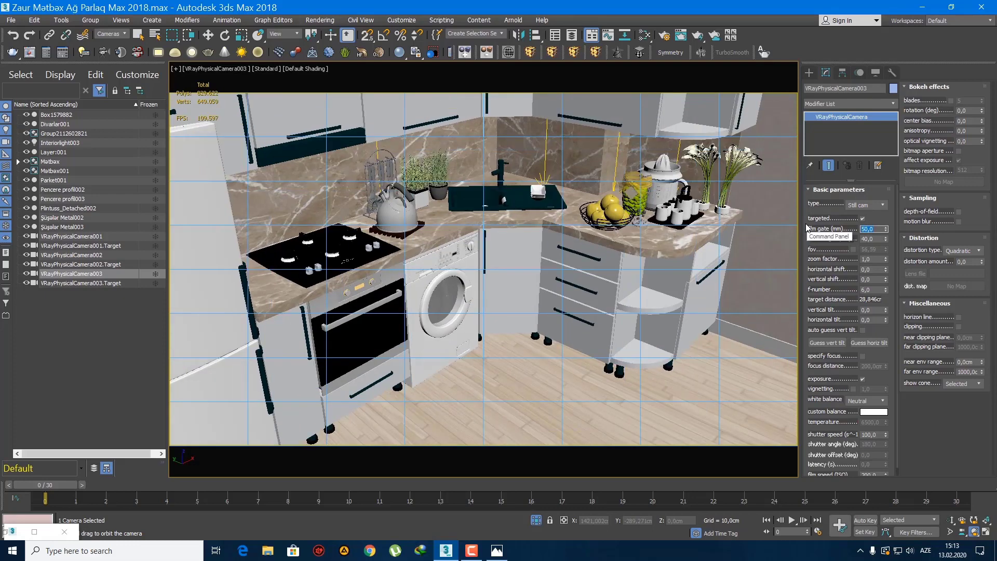
pyautogui.moveTo(616, 304); pyautogui.dragTo(421, 288)
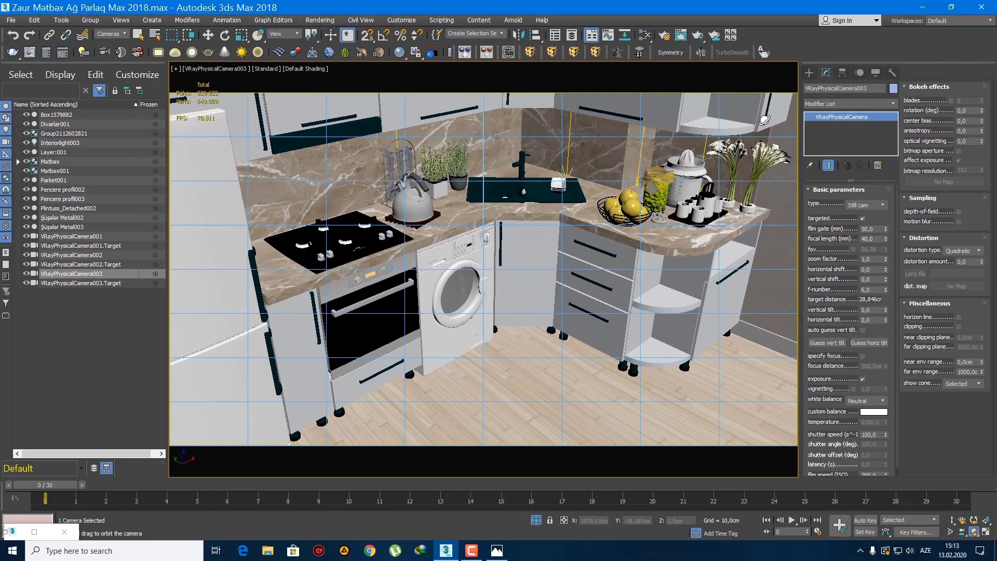
# Step: Copy VRayPhysicalCamera003 with its target in the top wireframe view, placing the copy across toward the side window wall
pyautogui.click(809, 73)
pyautogui.press('t')
pyautogui.press('z')
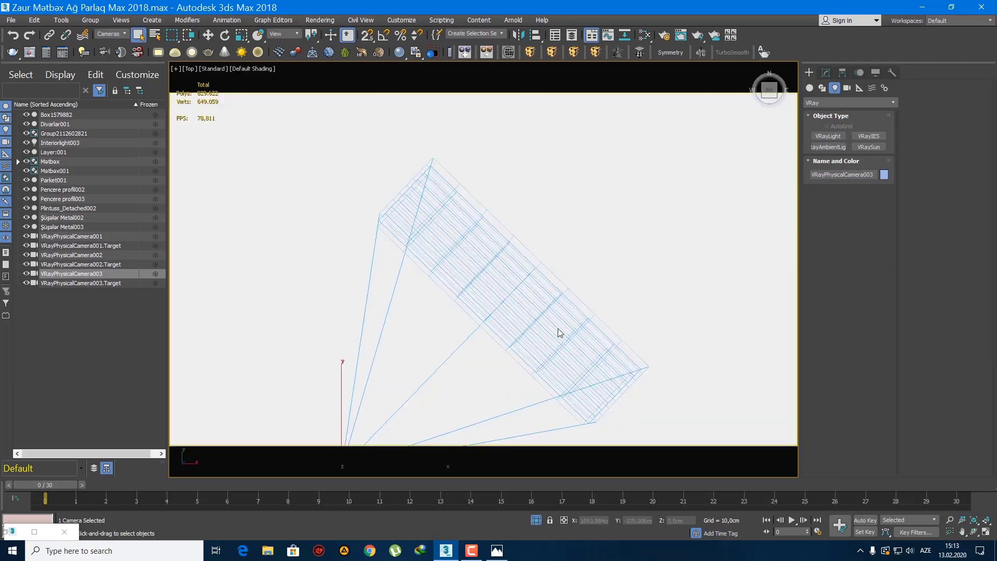
pyautogui.press('F3')
pyautogui.scroll(-5, 488, 299)
pyautogui.click(480, 250)
pyautogui.press('w')
pyautogui.scroll(-6, 462, 267)
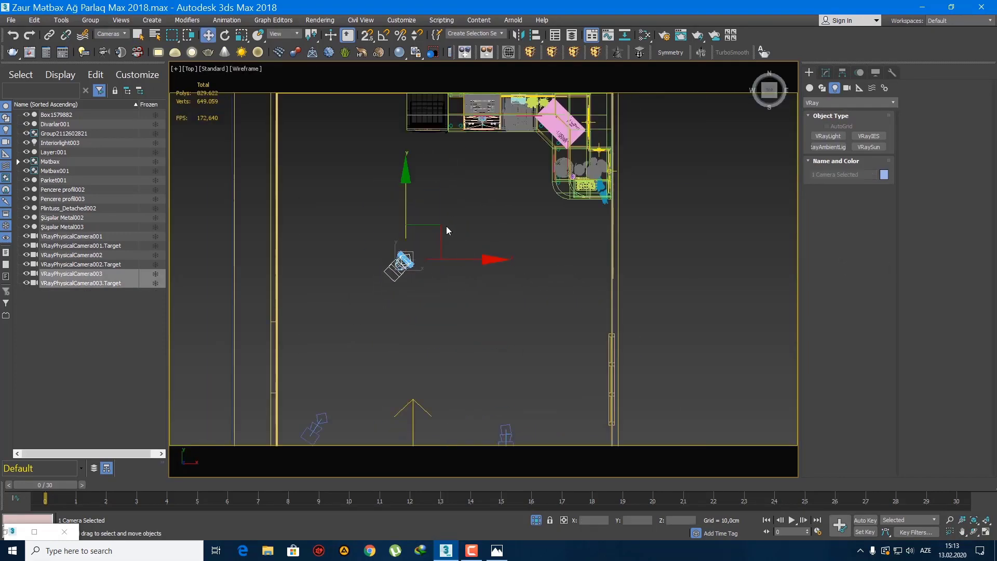
pyautogui.keyDown('shift'); pyautogui.moveTo(447, 230); pyautogui.dragTo(558, 267); pyautogui.keyUp('shift')
pyautogui.click(498, 318)
pyautogui.click(530, 322)
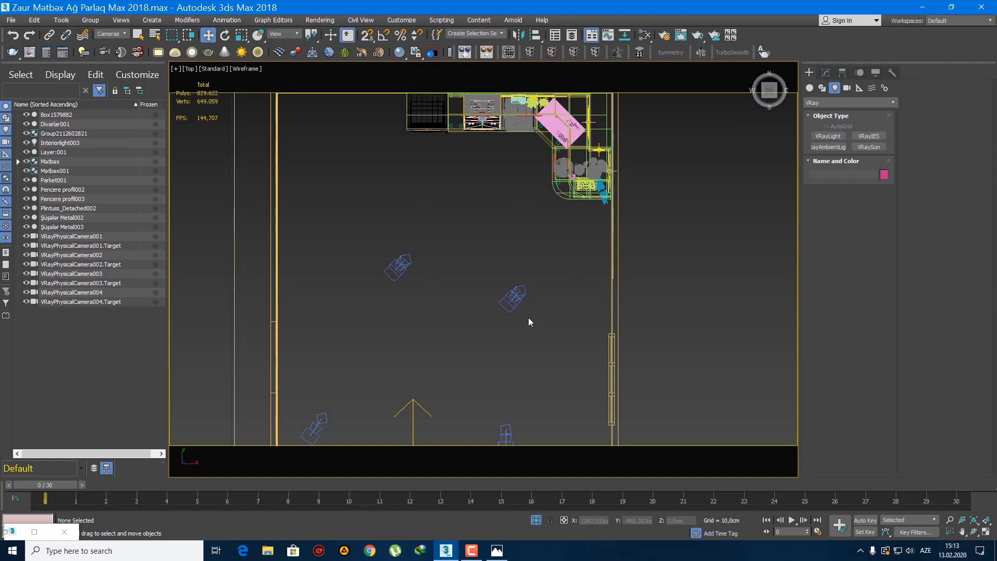
# Step: Move VRayPhysicalCamera004 and its target closer to the side window wall, aim it at the stove wall, and check its shaded view
pyautogui.click(515, 297)
pyautogui.moveTo(545, 271); pyautogui.dragTo(558, 272)
pyautogui.moveTo(570, 348); pyautogui.dragTo(575, 279)
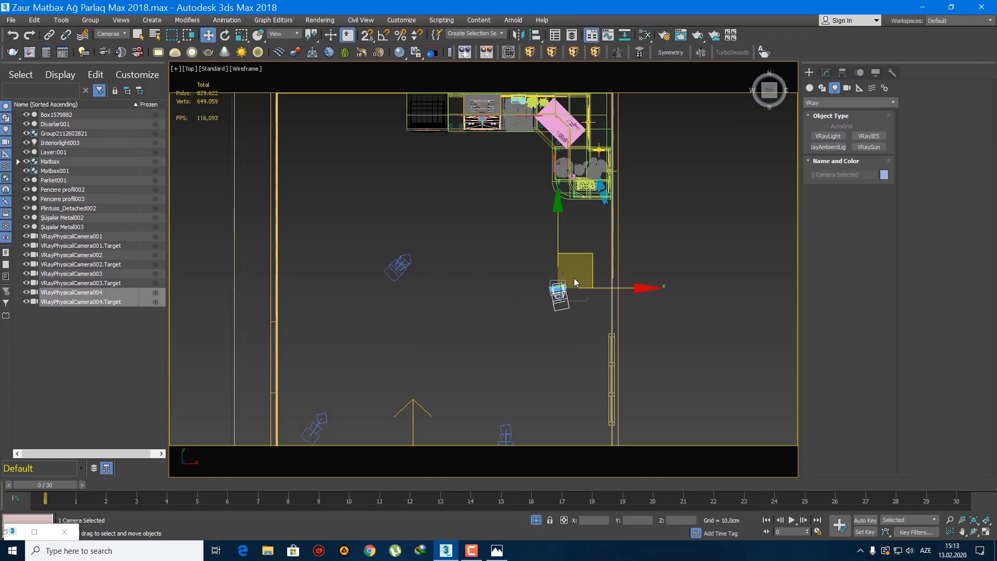
pyautogui.press('c')
pyautogui.doubleClick(515, 222)
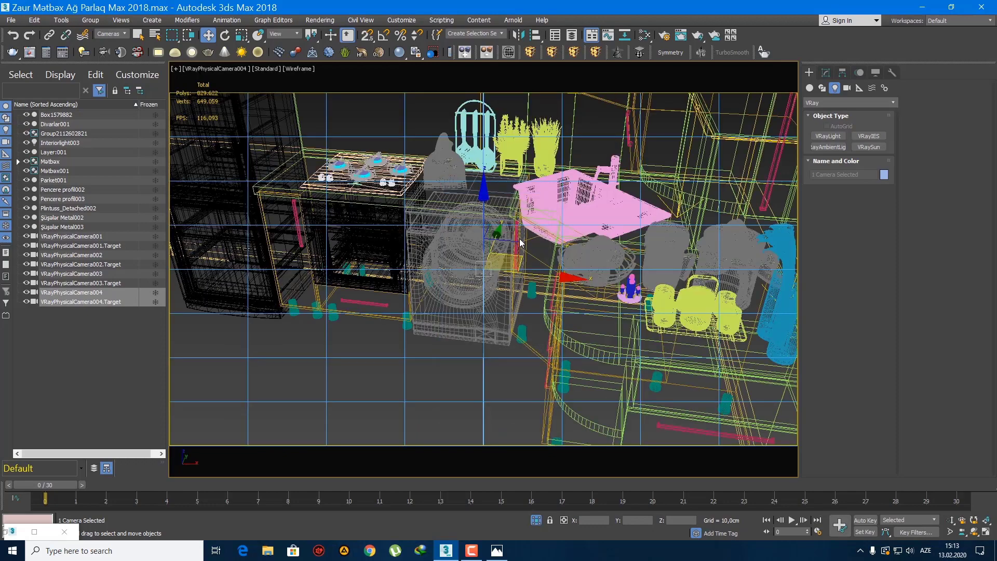
pyautogui.press('F3')
# Step: Orbit and pan VRayPhysicalCamera004 to frame the worktop from slightly above, with the stove, washing machine, sink and curved end unit
pyautogui.click(974, 532)
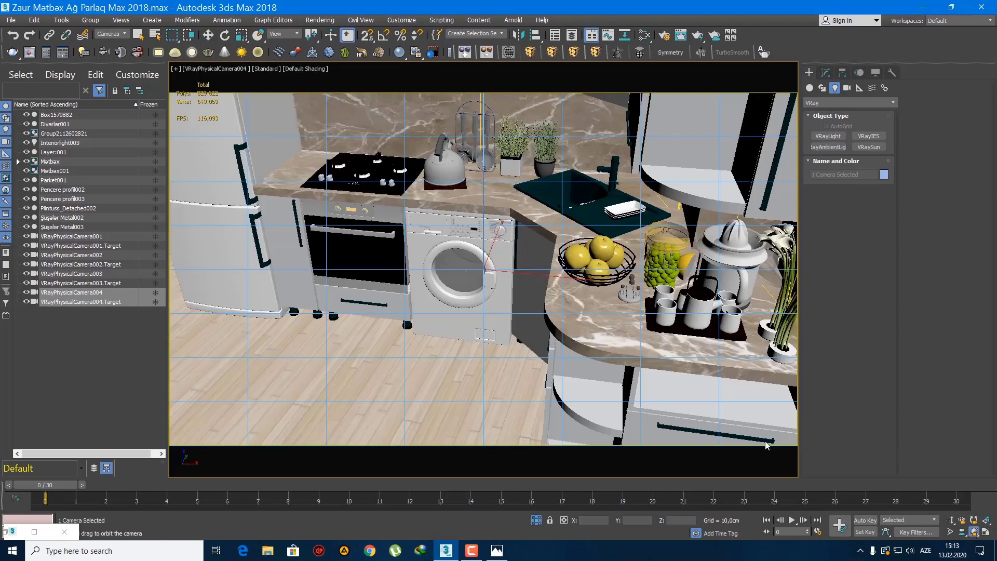
pyautogui.moveTo(545, 238); pyautogui.dragTo(502, 227)
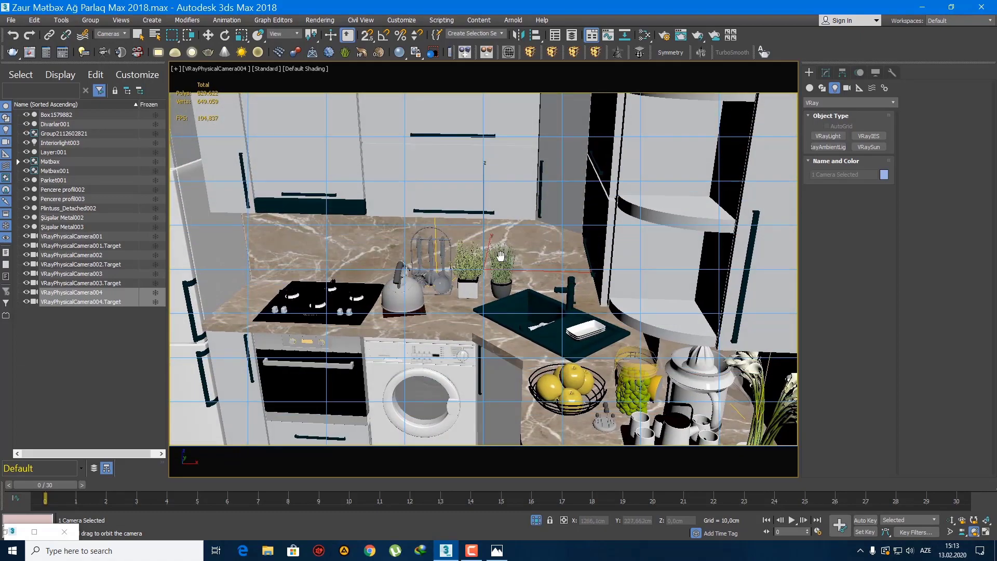
pyautogui.moveTo(500, 256); pyautogui.dragTo(493, 236, button='middle')
pyautogui.moveTo(475, 319); pyautogui.dragTo(448, 216, button='middle')
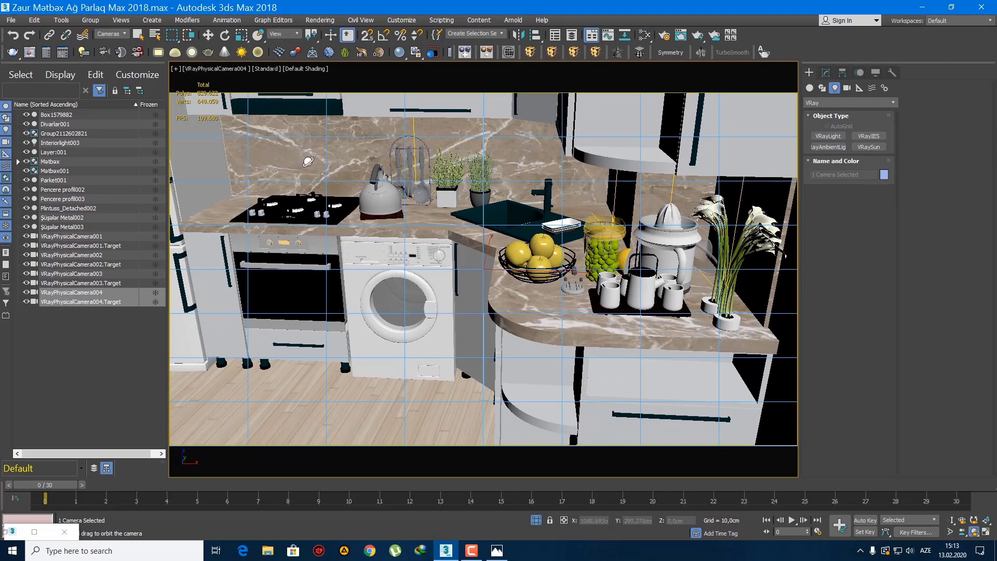
pyautogui.click(138, 35)
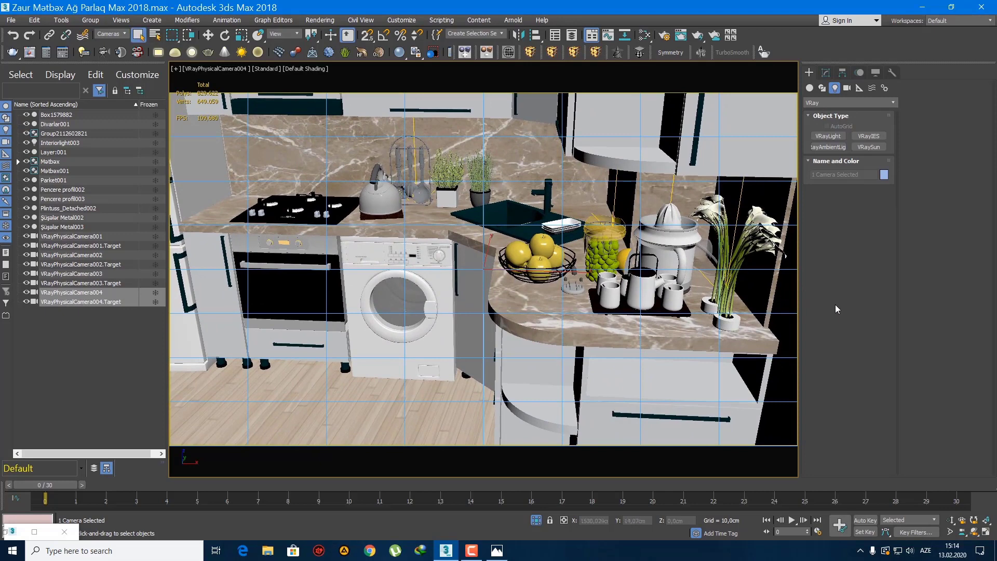
# Step: Show the scene through VRayPhysicalCamera001 and open the render setup
pyautogui.press('c')
pyautogui.doubleClick(507, 200)
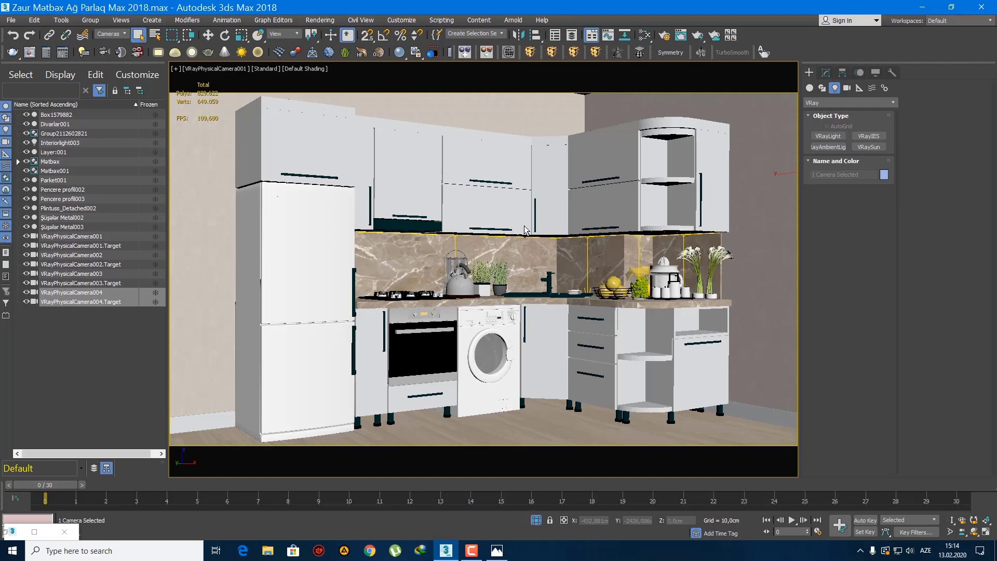
pyautogui.click(319, 20)
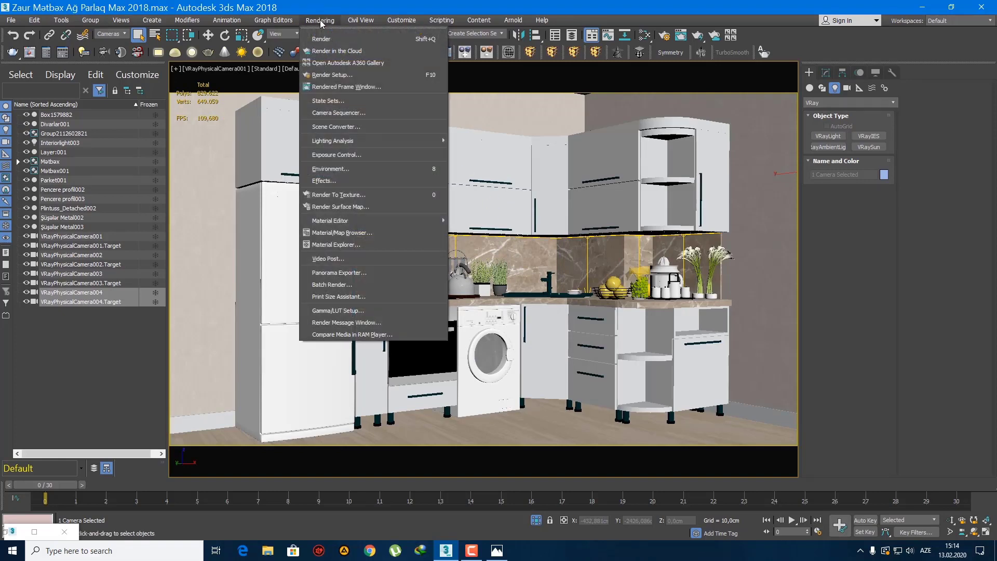
pyautogui.click(342, 60)
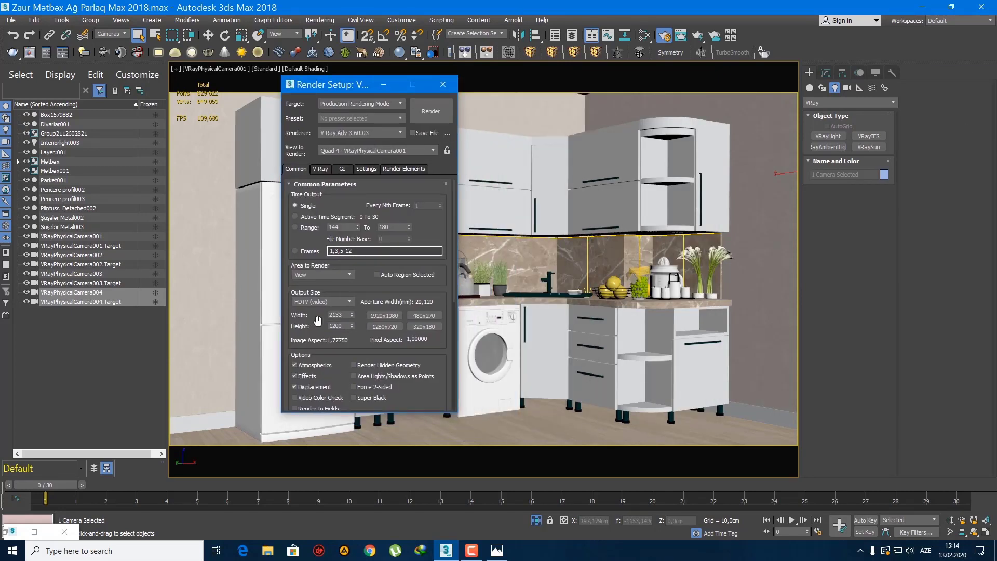
# Step: Examine the render setup's bucket sampler, Global DMC, irradiance map, light cache, system and output size settings
pyautogui.click(320, 169)
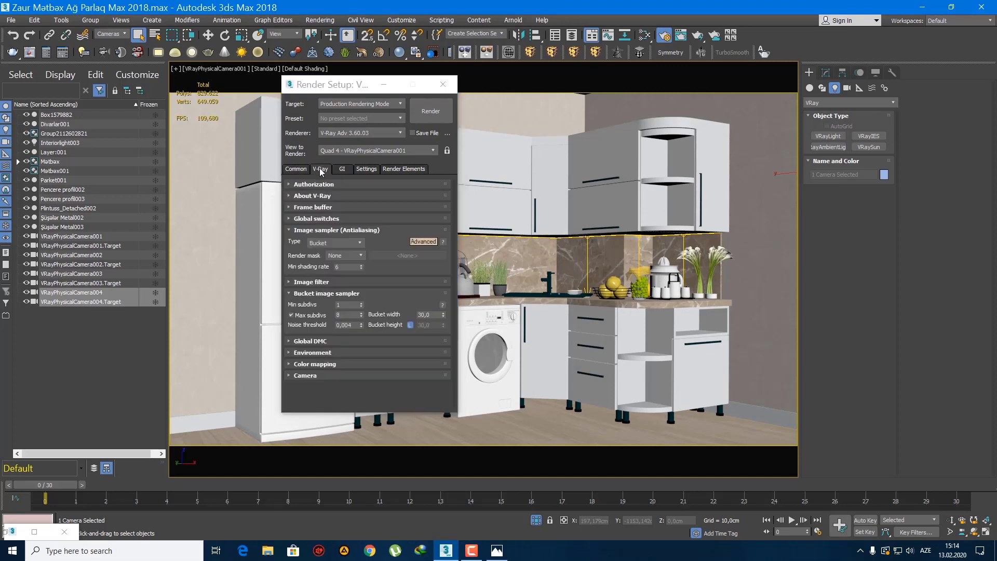
pyautogui.click(350, 341)
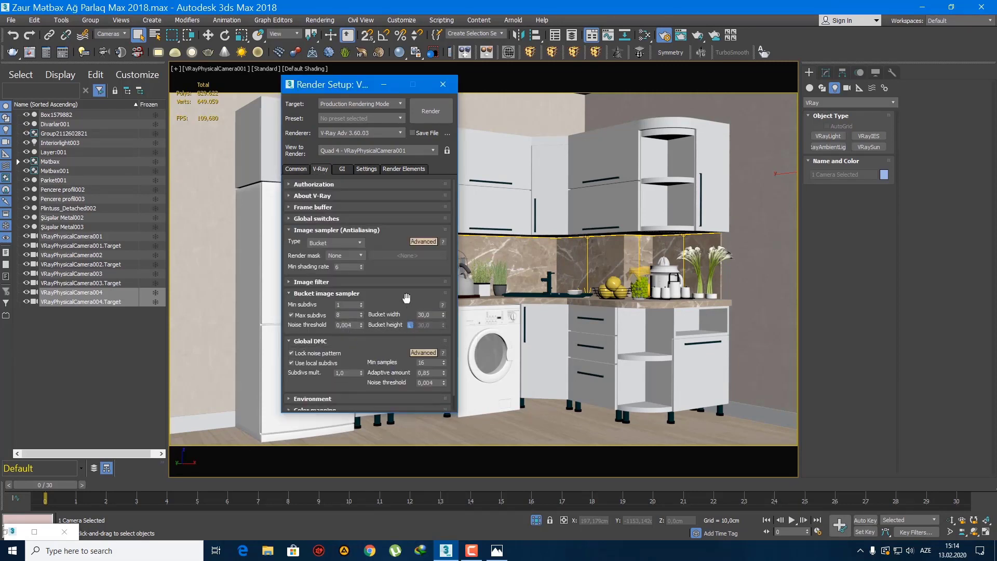
pyautogui.moveTo(406, 298); pyautogui.dragTo(399, 216)
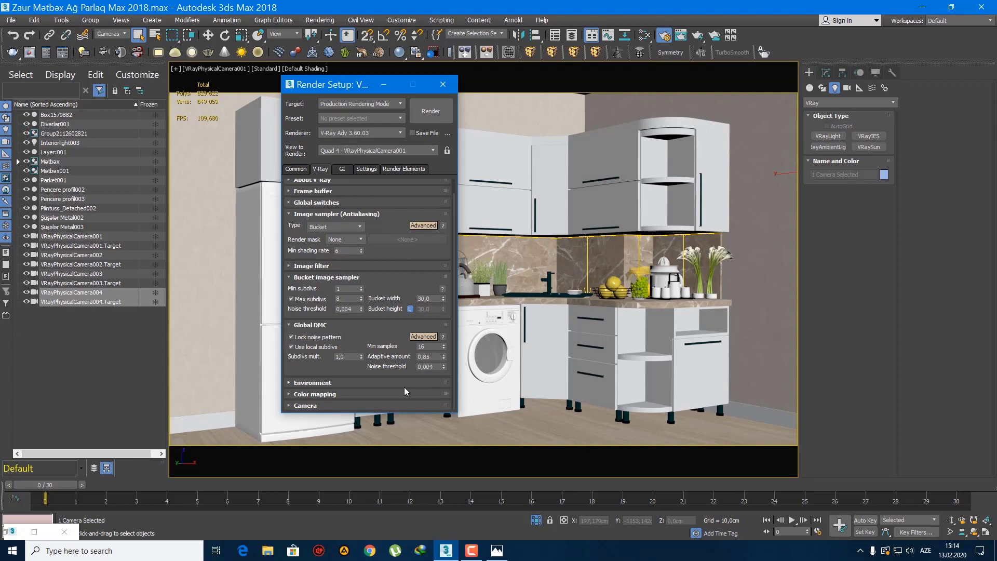
pyautogui.click(342, 170)
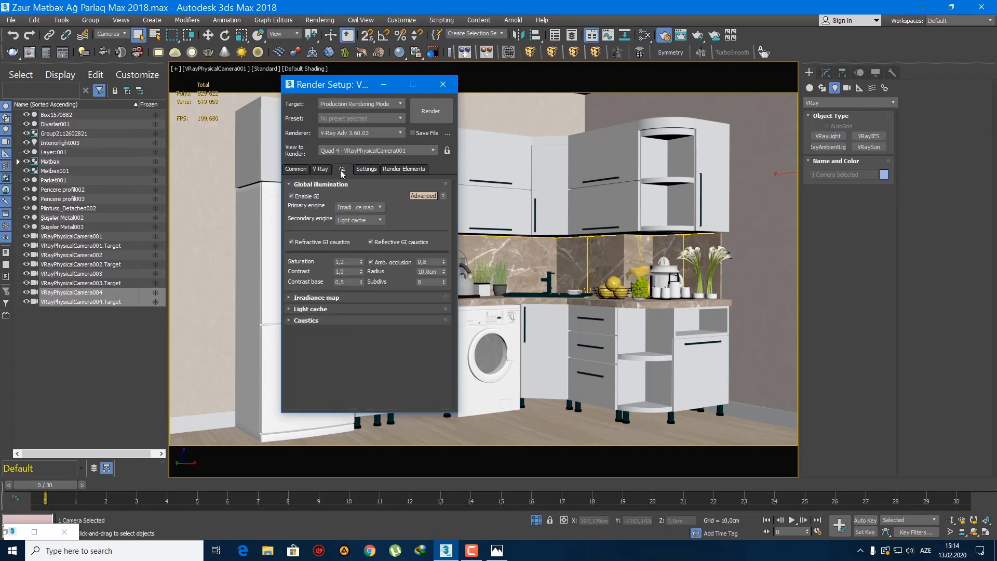
pyautogui.click(353, 299)
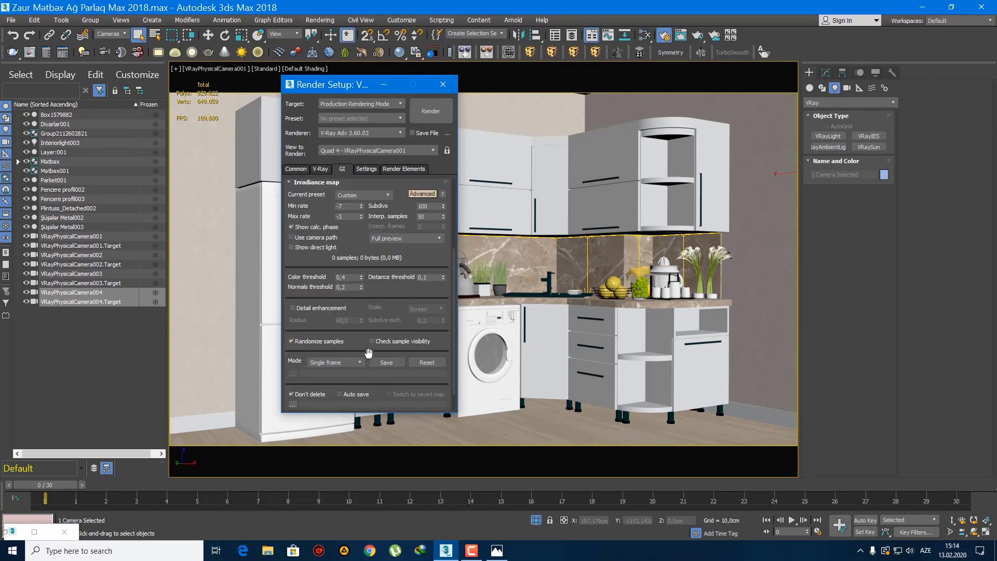
pyautogui.moveTo(358, 340); pyautogui.dragTo(357, 304)
pyautogui.click(337, 395)
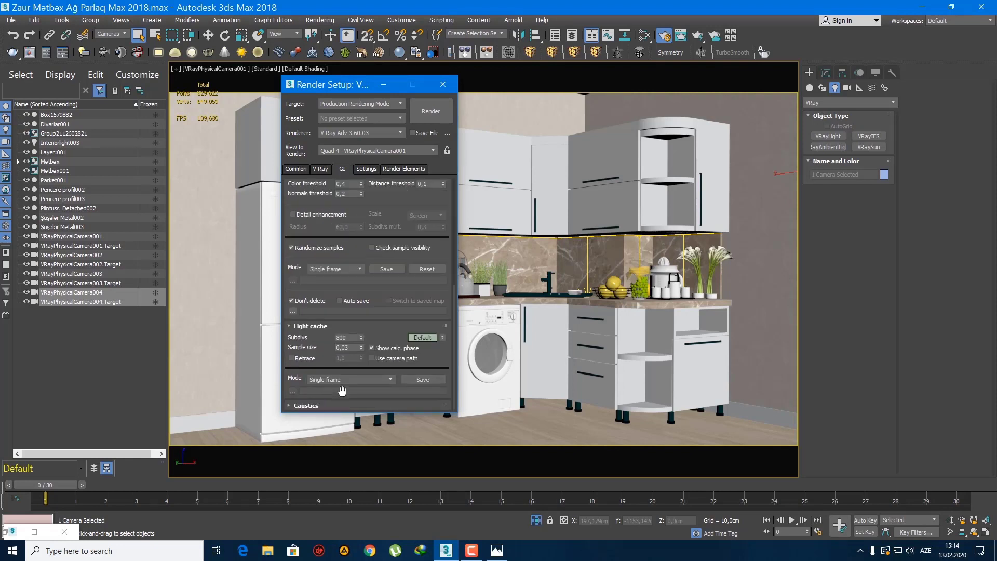
pyautogui.click(366, 169)
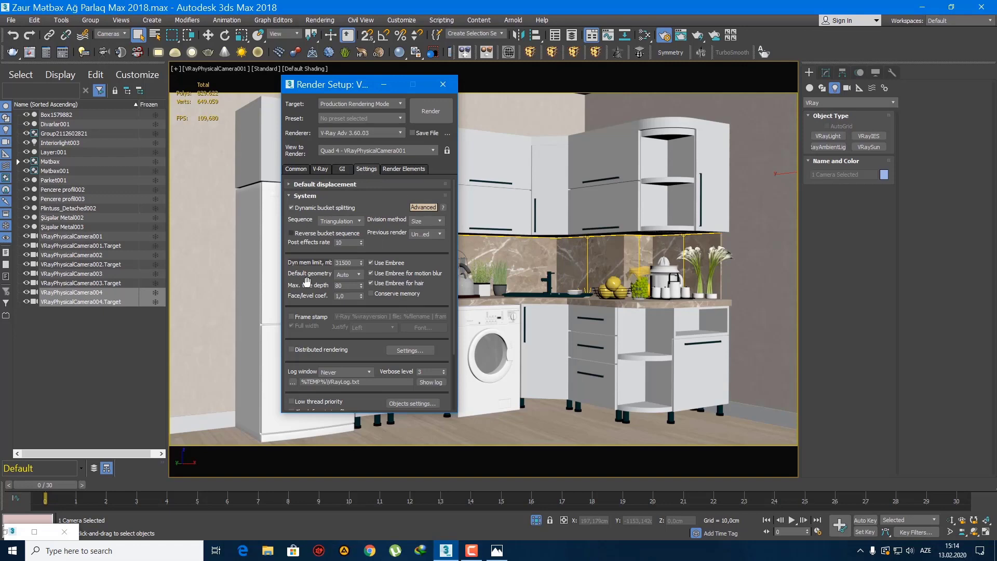
pyautogui.click(293, 169)
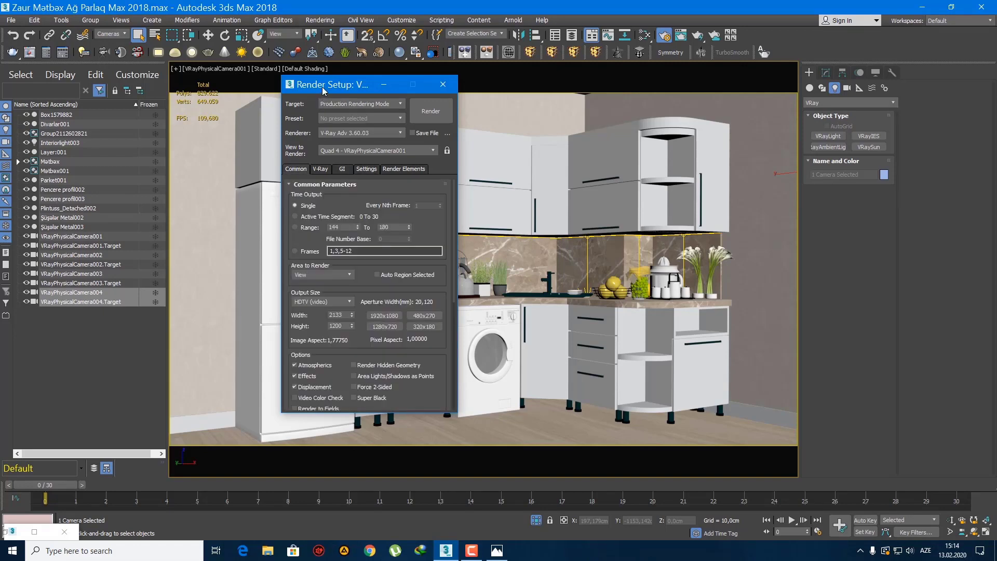
pyautogui.moveTo(323, 91); pyautogui.dragTo(291, 86)
# Step: Open Batch Render and add a first view that uses VRayPhysicalCamera001
pyautogui.click(320, 21)
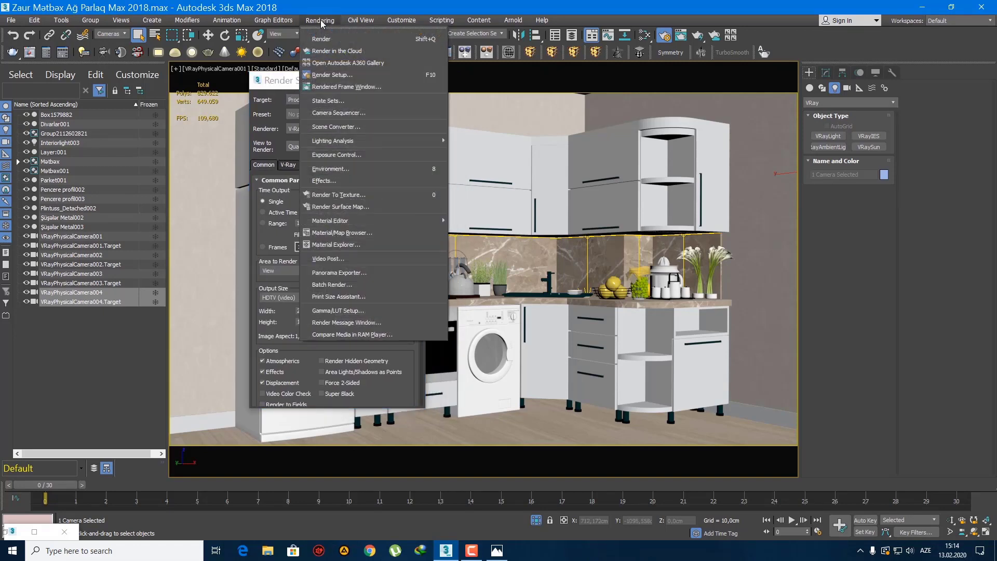
pyautogui.click(362, 284)
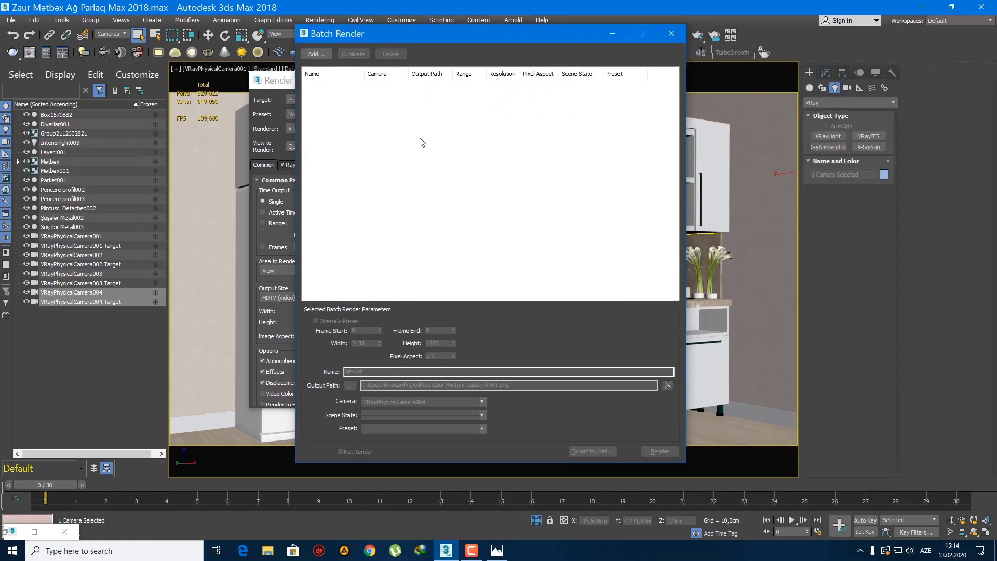
pyautogui.click(316, 54)
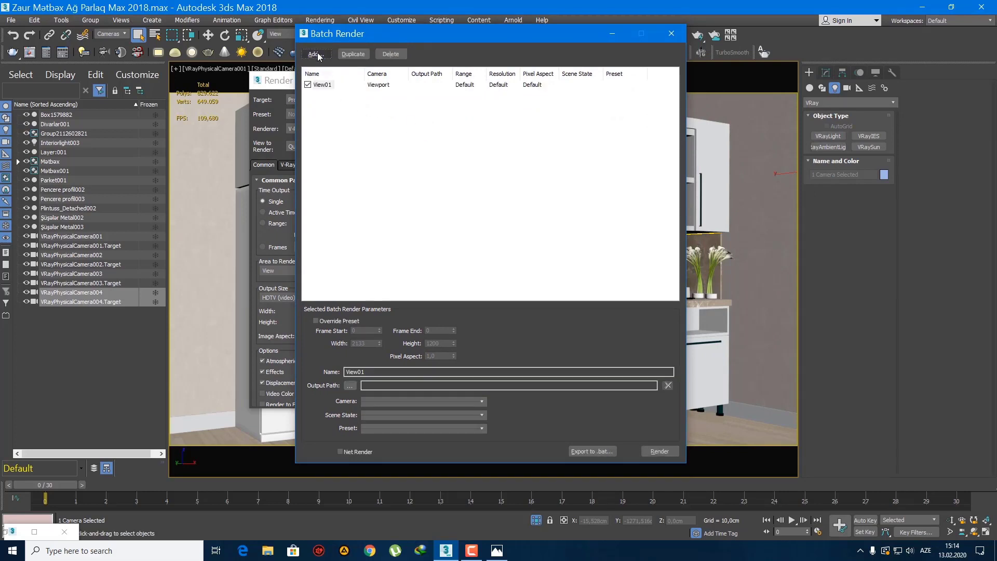
pyautogui.click(420, 401)
pyautogui.click(420, 452)
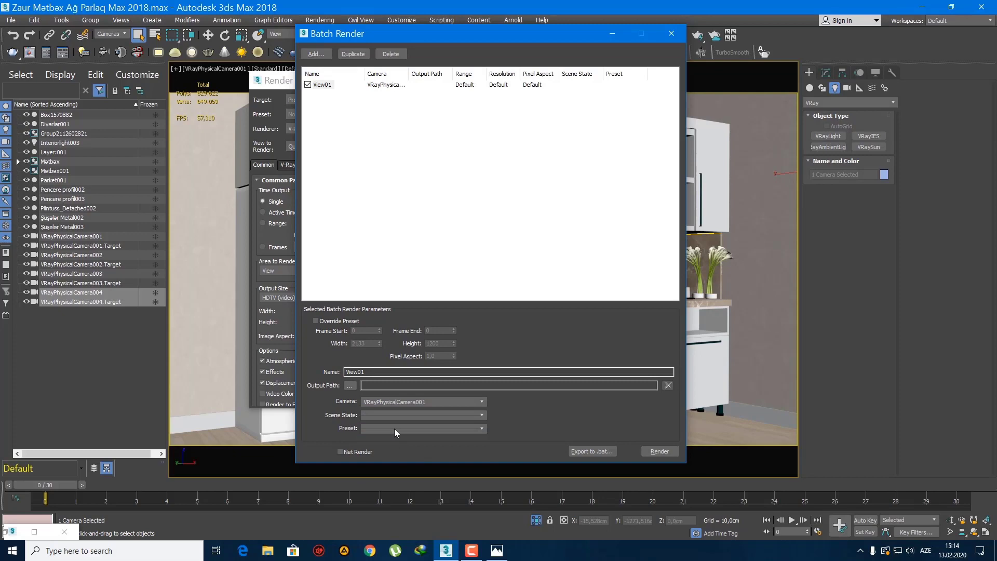
# Step: Set the first batch view's output to a PNG file on the Desktop, named with the project name followed by 0101
pyautogui.click(350, 385)
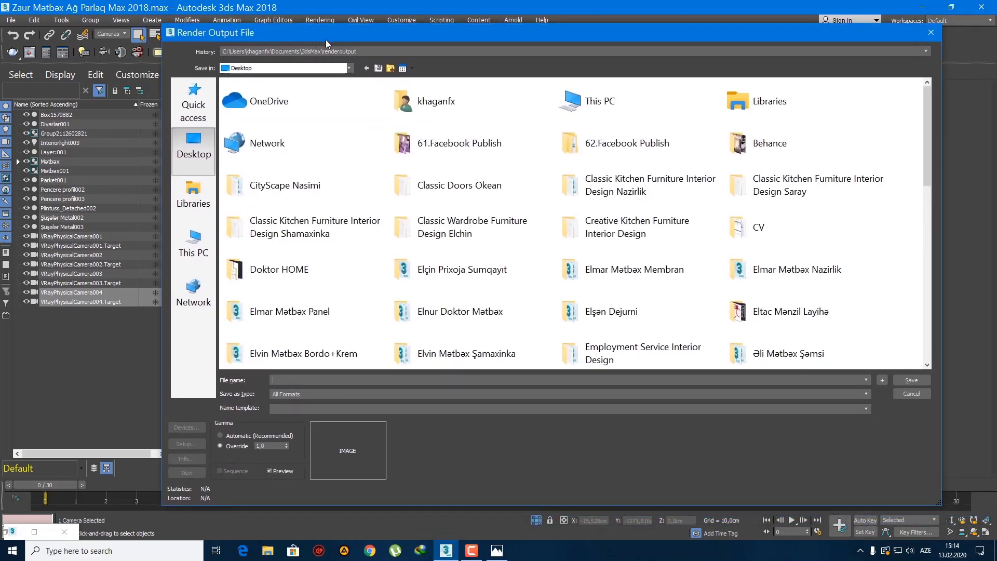
pyautogui.click(294, 371)
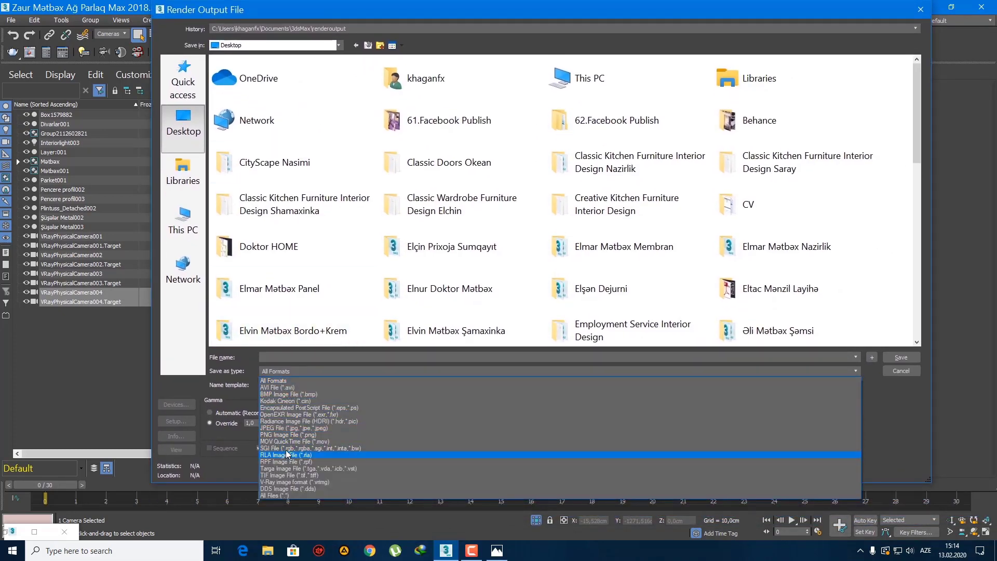
pyautogui.click(287, 436)
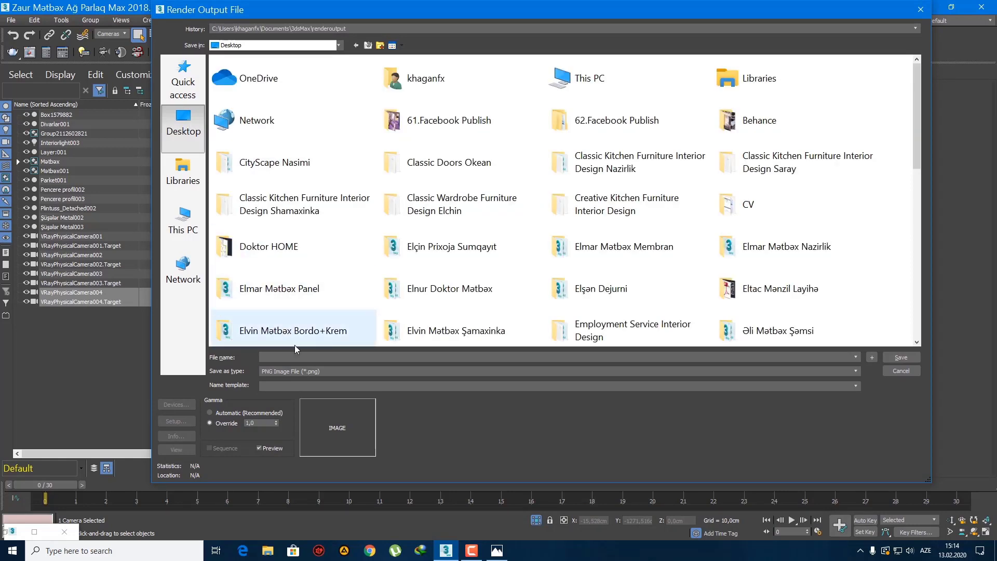
pyautogui.write('z')
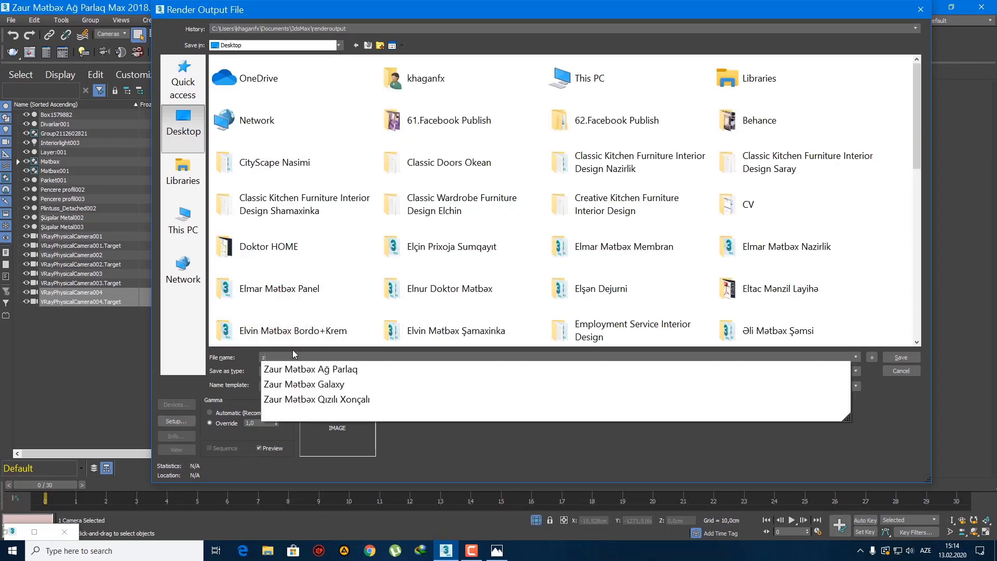
pyautogui.click(360, 368)
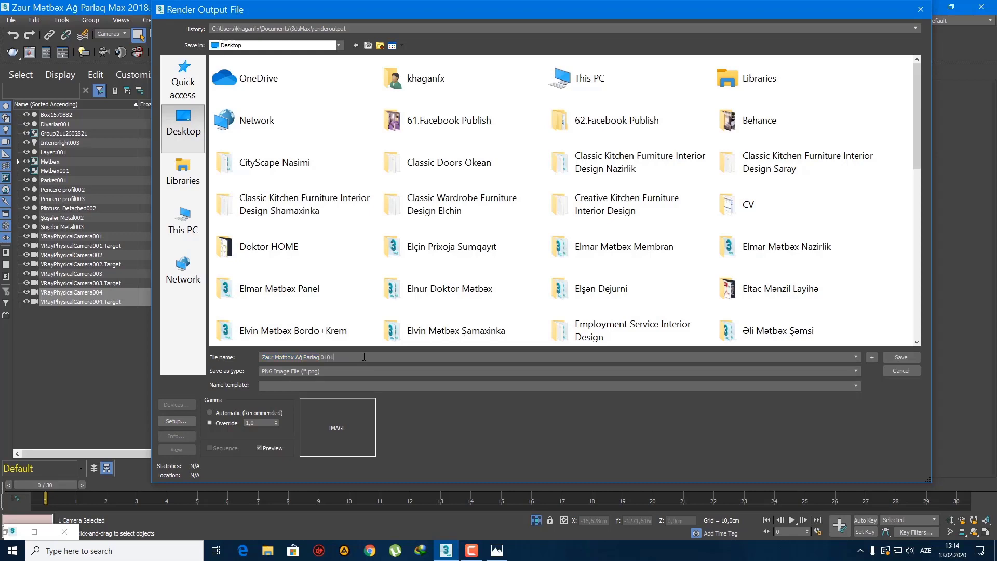
pyautogui.press('Return')
pyautogui.press('Return')
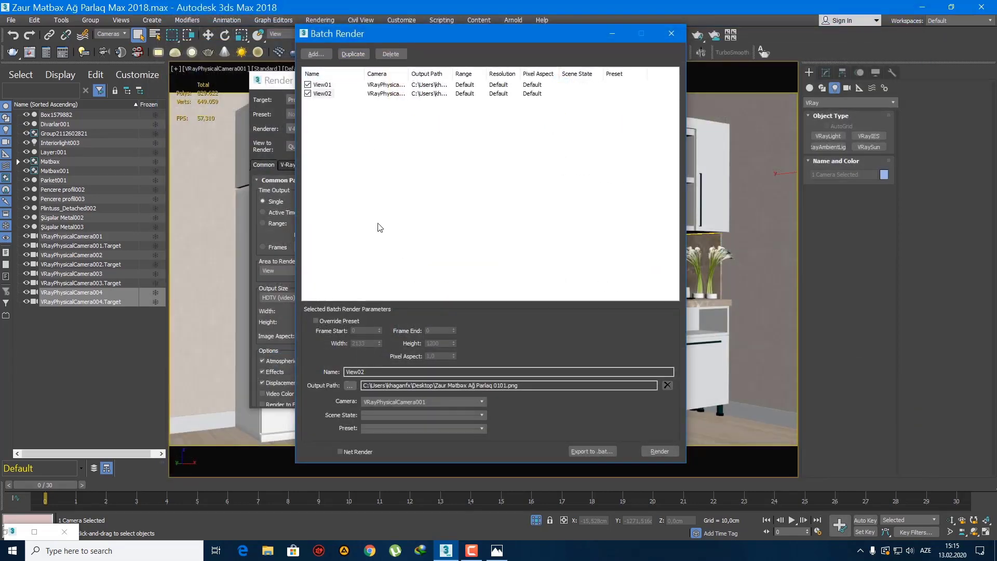
# Step: Duplicate the first batch view, assign VRayPhysicalCamera002 to the copy and end its PNG output name in 0202
pyautogui.click(413, 401)
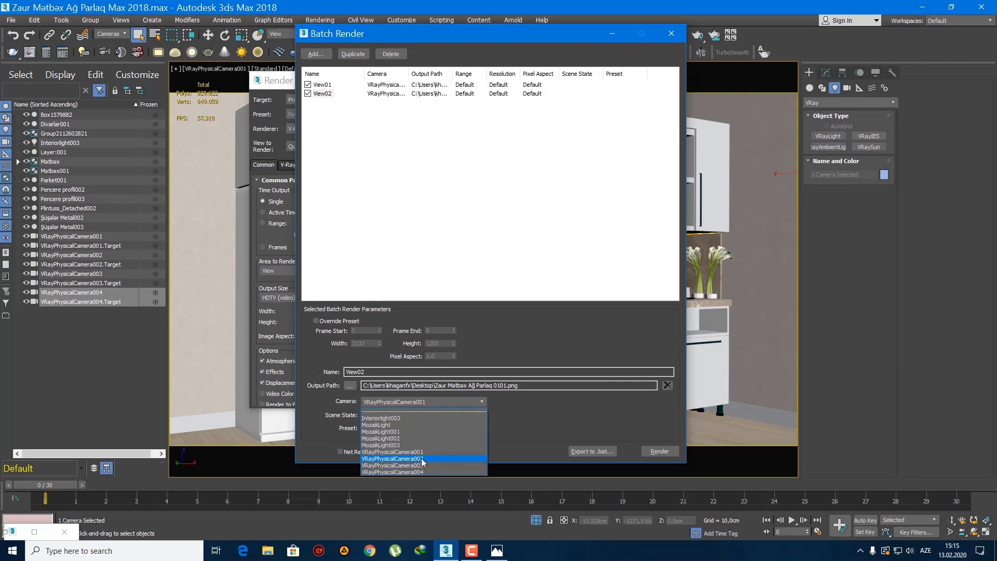
pyautogui.click(423, 458)
pyautogui.click(352, 385)
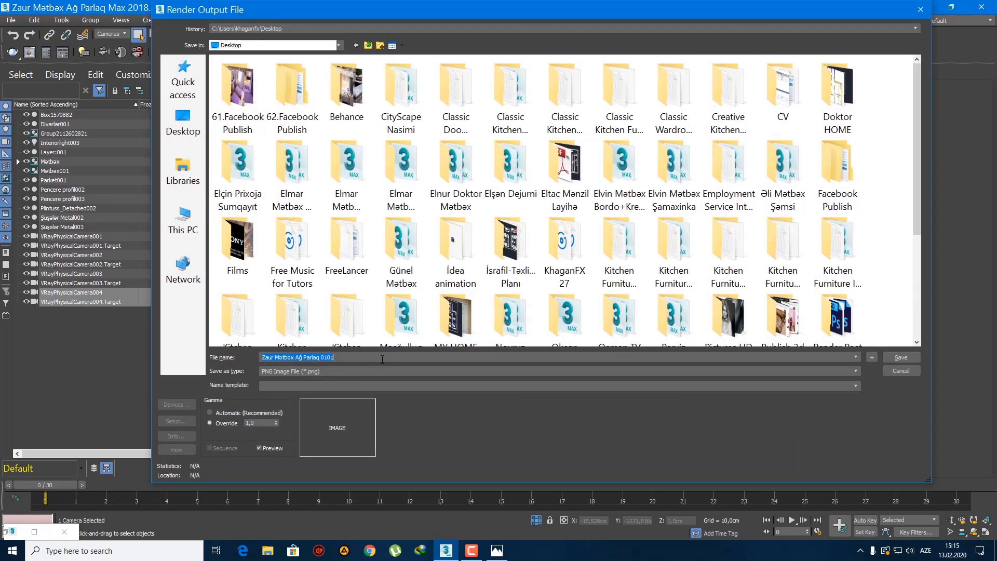
pyautogui.press('Return')
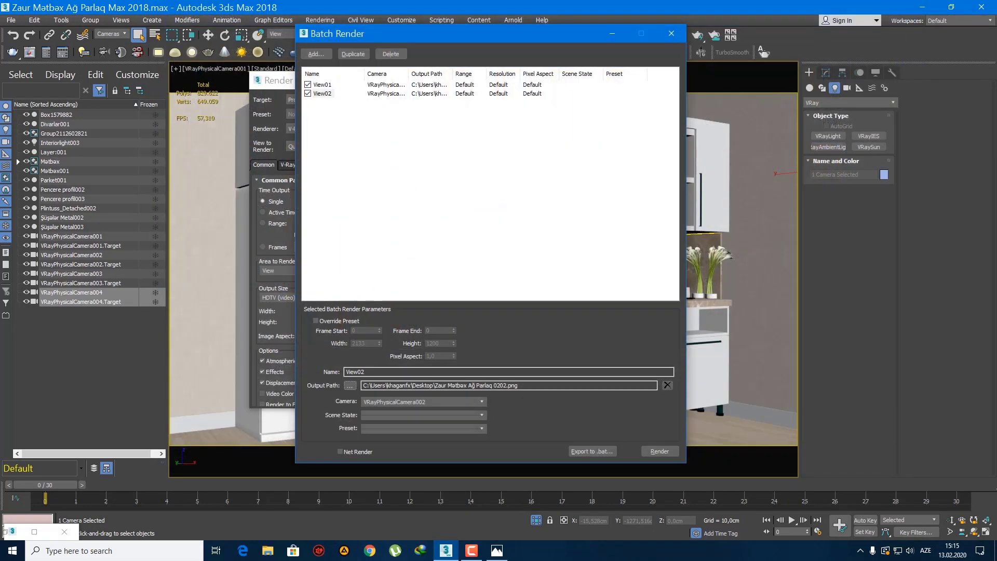
# Step: Add a third batch view with VRayPhysicalCamera003 and a PNG output name ending in 0303, and duplicate it to create a fourth view
pyautogui.click(353, 54)
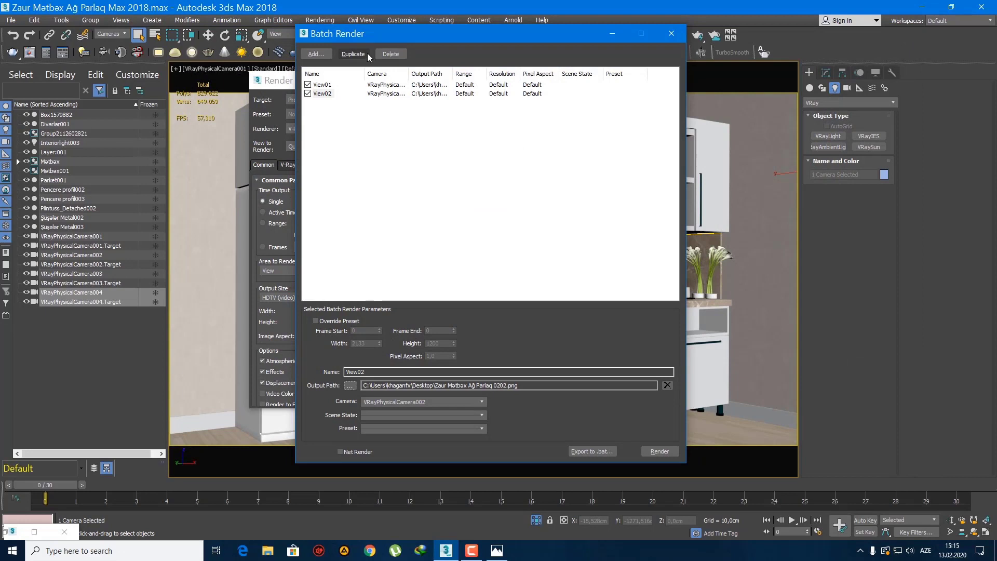
pyautogui.click(433, 402)
pyautogui.click(428, 465)
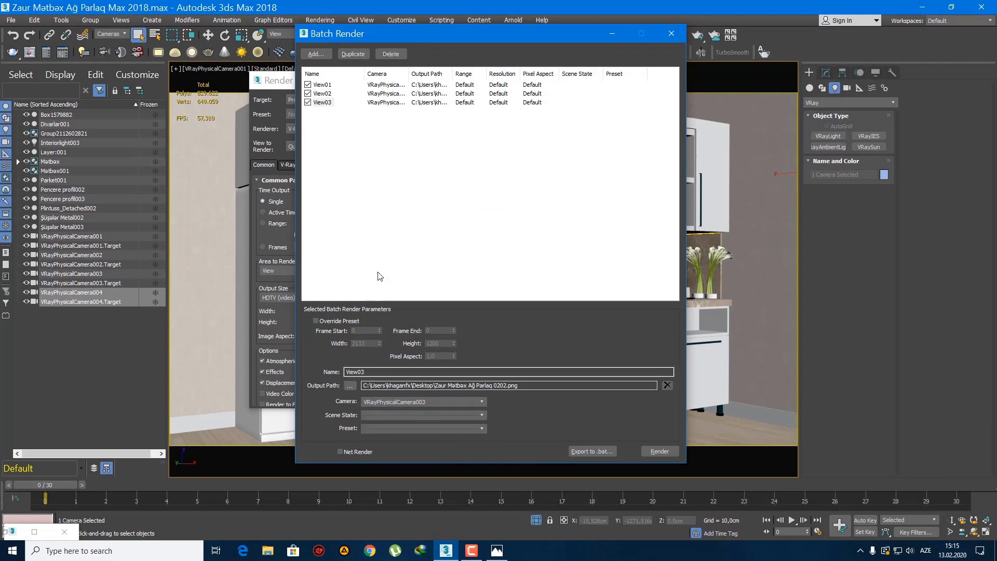
pyautogui.click(354, 54)
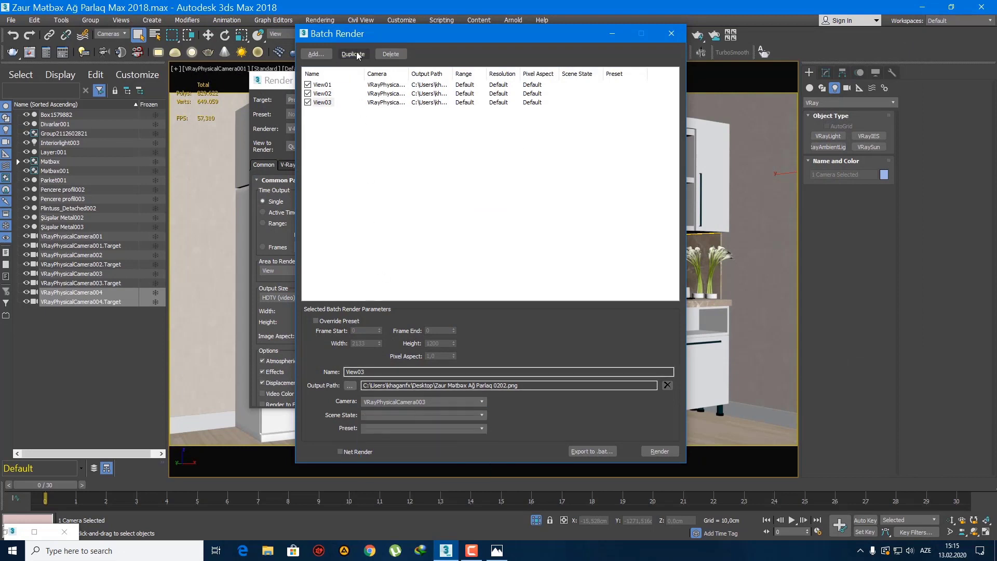
pyautogui.click(330, 102)
pyautogui.click(350, 385)
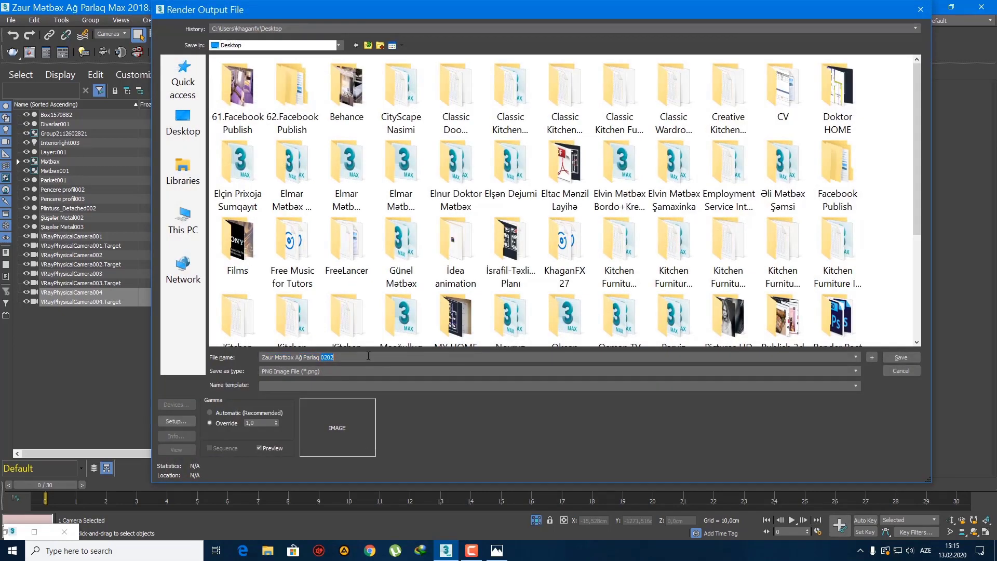
pyautogui.press('Return')
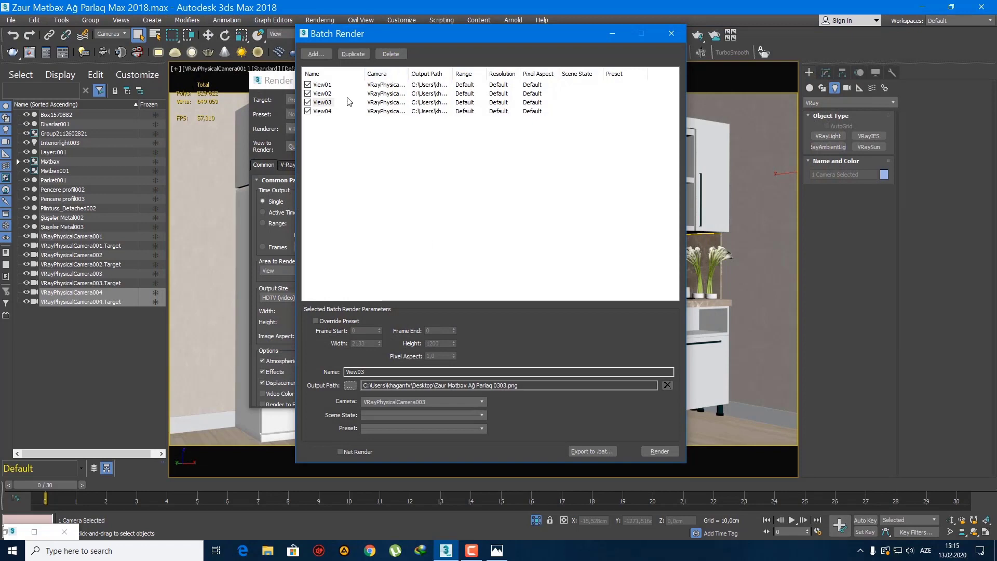
# Step: Assign VRayPhysicalCamera004 to the fourth batch view and end its PNG output name in 0404
pyautogui.click(323, 111)
pyautogui.click(402, 402)
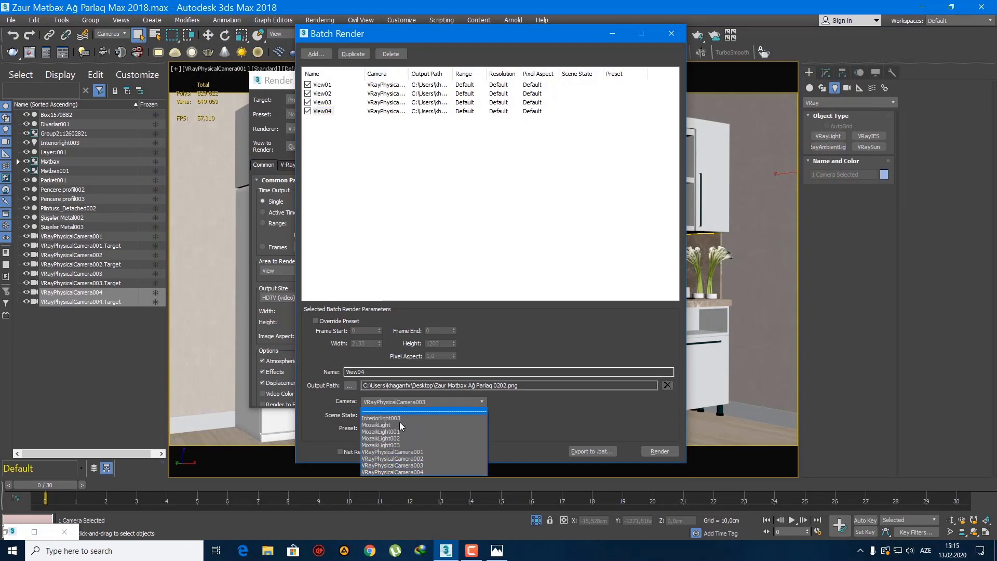
pyautogui.click(409, 472)
pyautogui.click(350, 385)
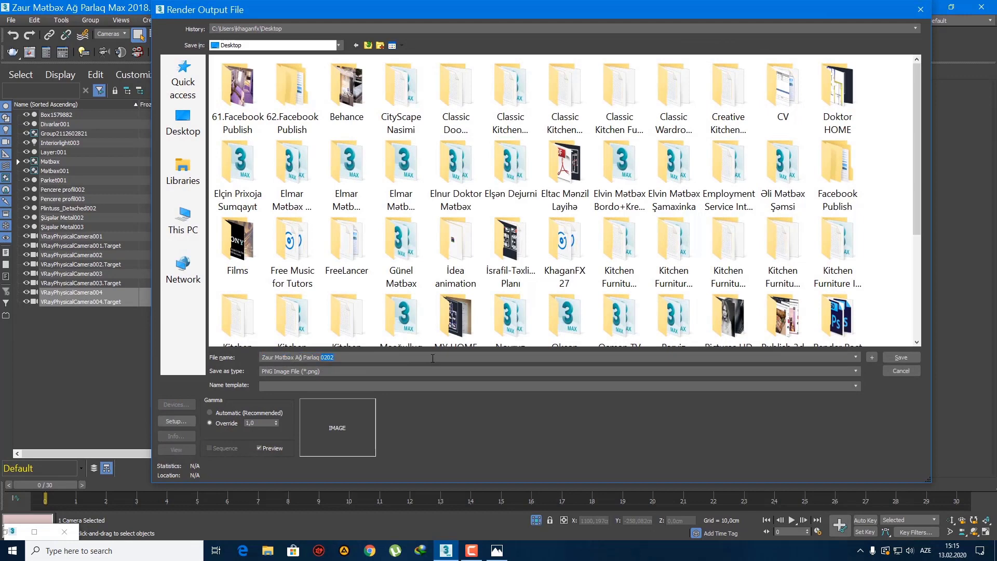
pyautogui.press('Return')
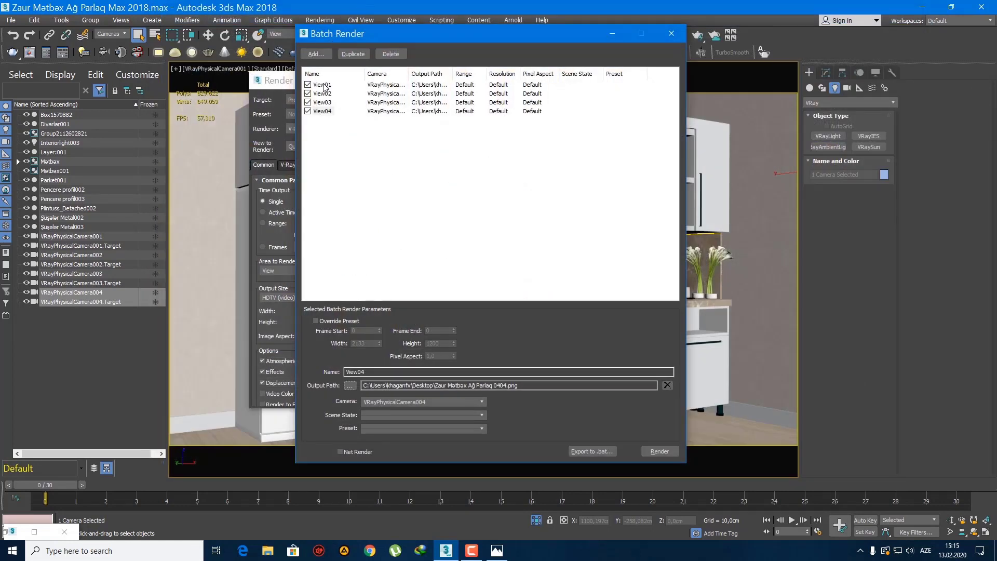
# Step: Check the camera and output path of the batch views, and start rendering with the V-Ray frame buffer maximized
pyautogui.click(323, 94)
pyautogui.click(321, 103)
pyautogui.click(323, 113)
pyautogui.moveTo(465, 36); pyautogui.dragTo(599, 71)
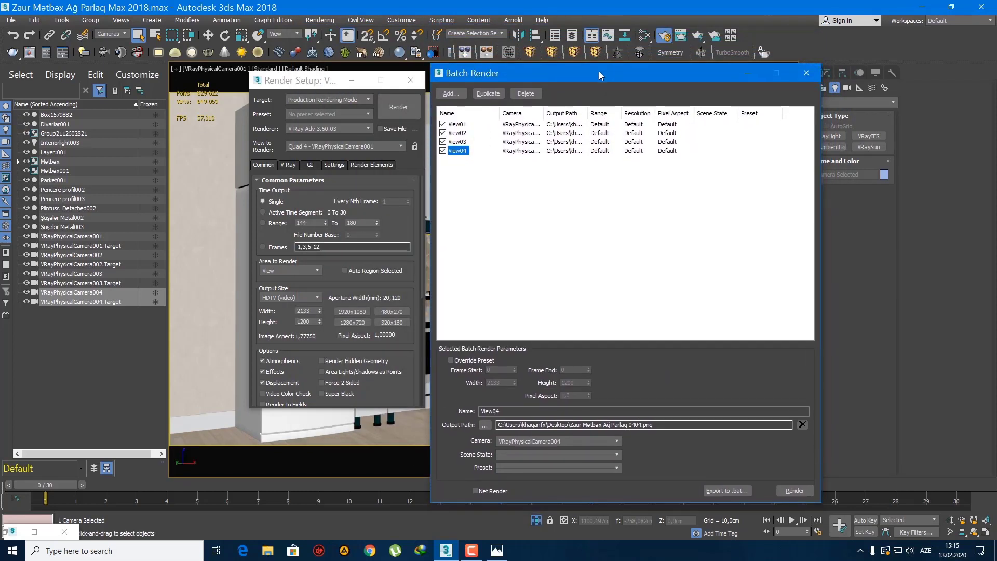
pyautogui.click(762, 54)
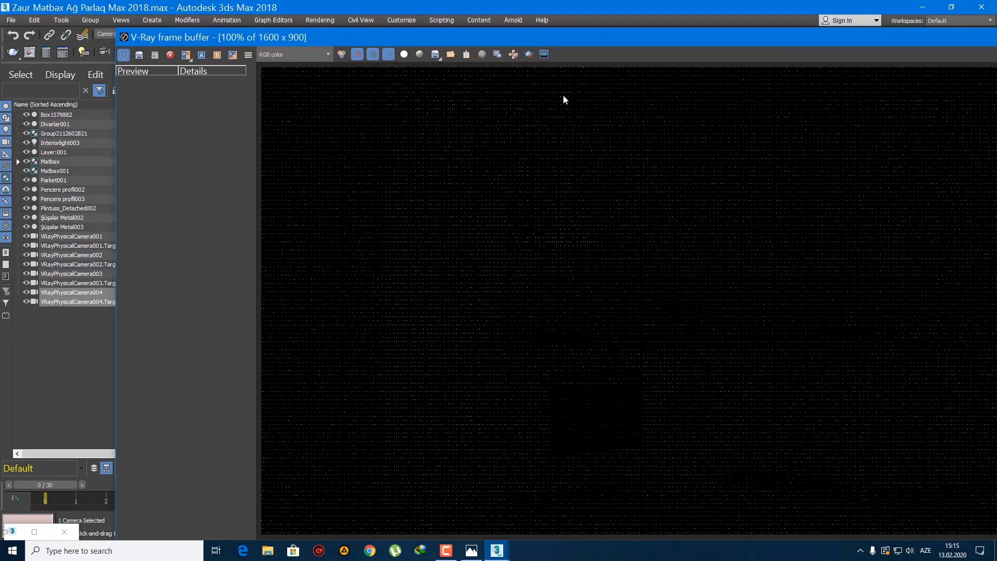
pyautogui.moveTo(555, 39); pyautogui.dragTo(358, 2)
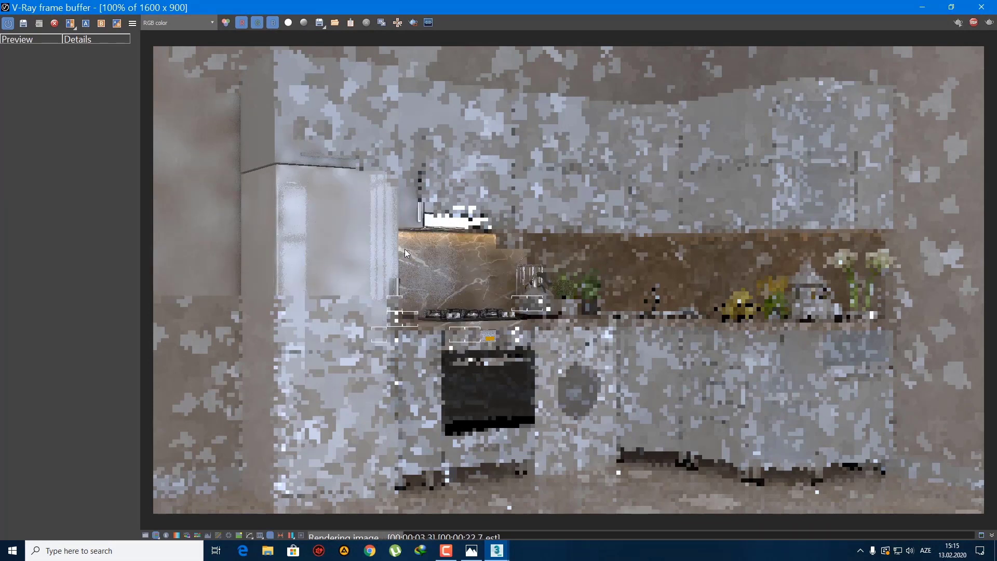
# Step: Make the running render follow the pointer, and restore the Slate Material Editor after checking the image
pyautogui.click(397, 22)
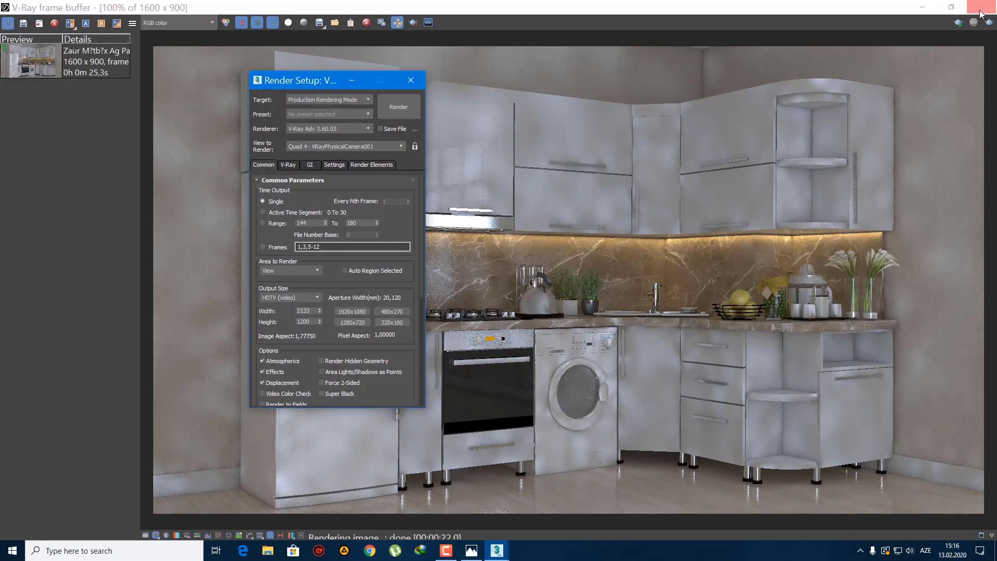
pyautogui.click(922, 7)
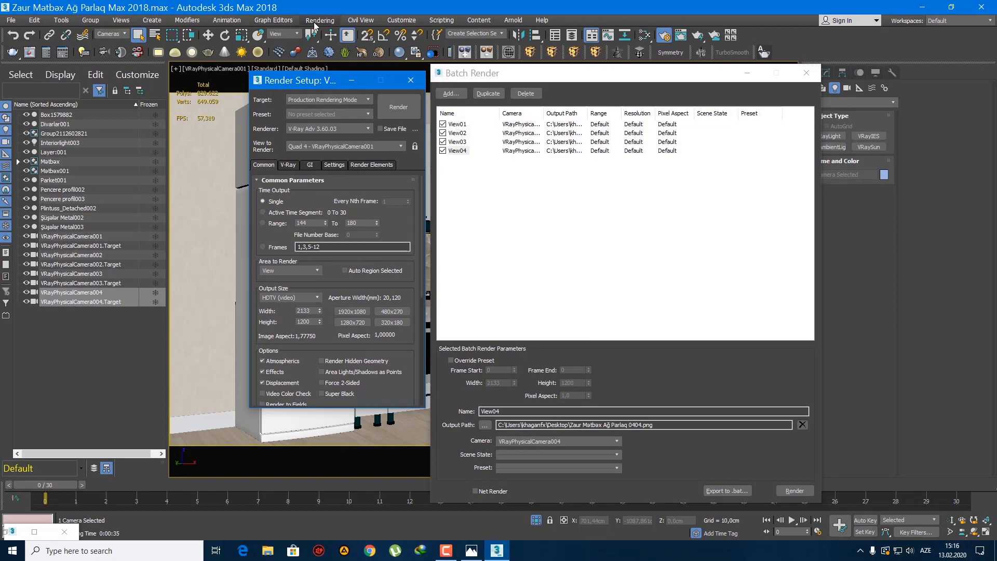
pyautogui.click(34, 532)
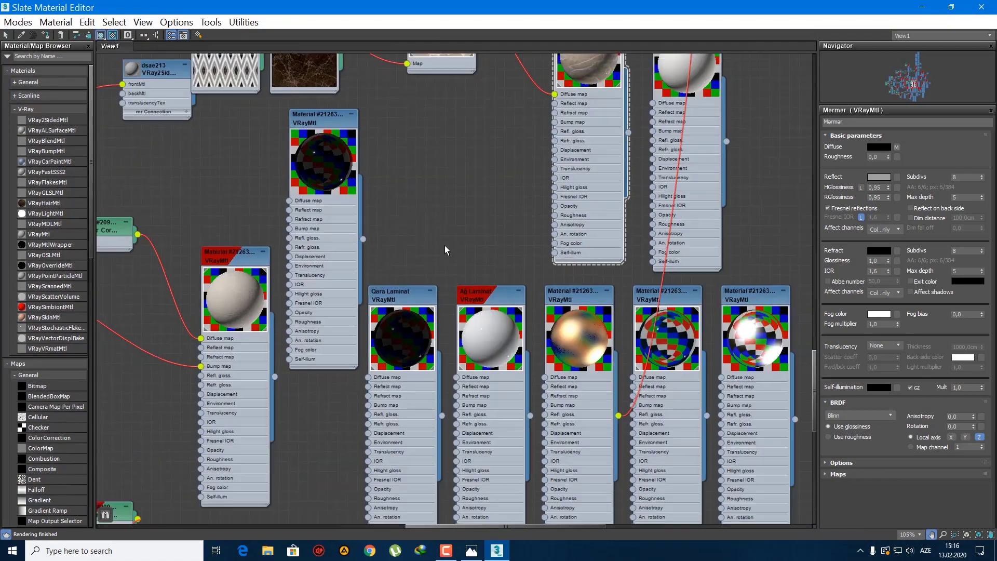
# Step: Set the diffuse colour of the Ağ Laminat material to pure white with value 255
pyautogui.scroll(-3, 445, 245)
pyautogui.moveTo(445, 246); pyautogui.dragTo(416, 101, button='middle')
pyautogui.scroll(3, 447, 142)
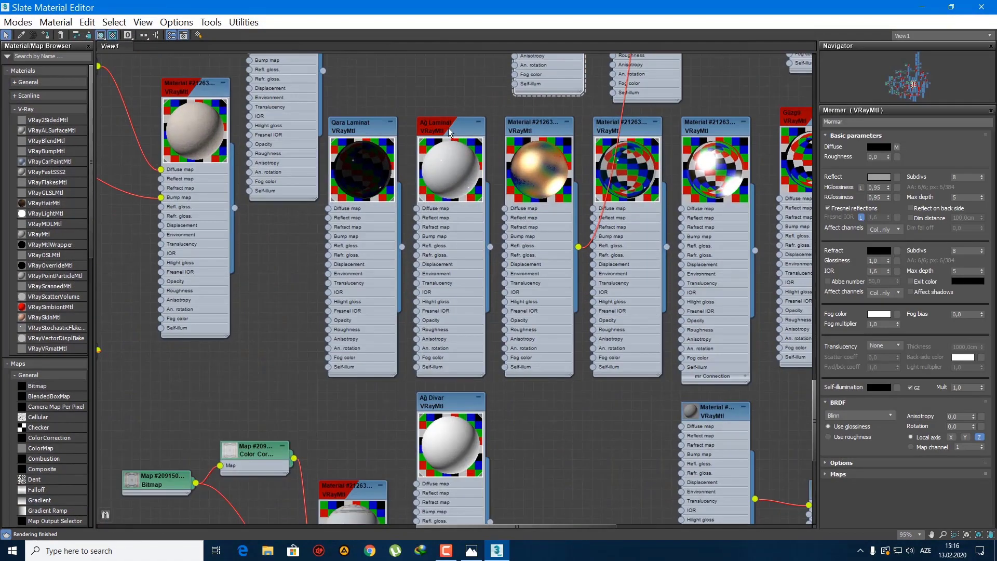
pyautogui.doubleClick(448, 129)
pyautogui.click(877, 147)
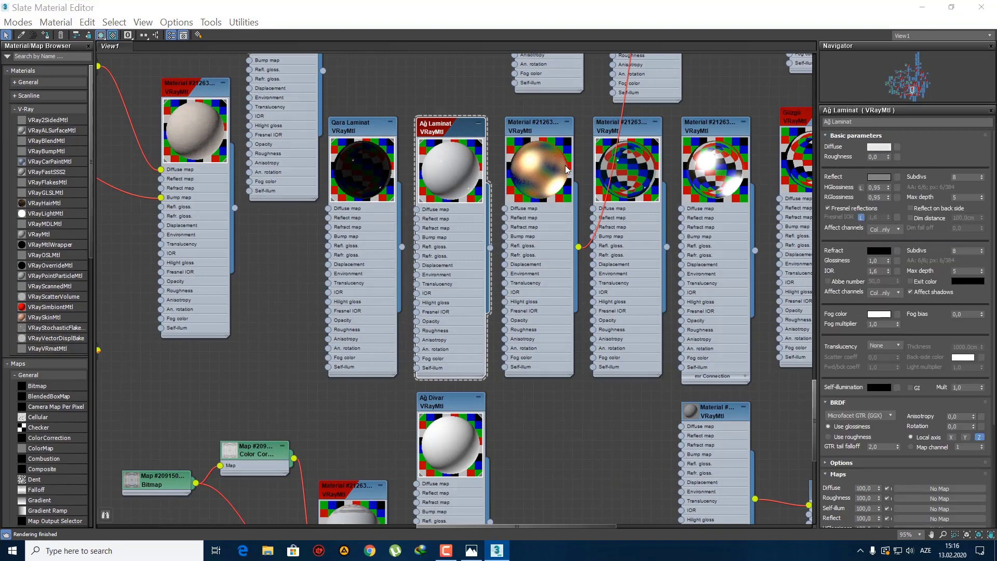
pyautogui.moveTo(308, 139); pyautogui.dragTo(308, 148)
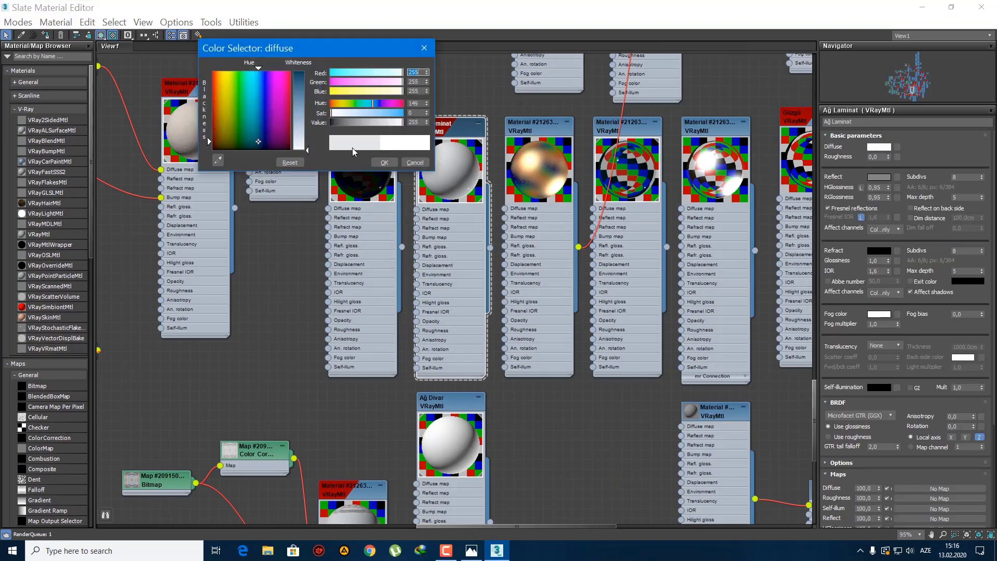
pyautogui.click(384, 162)
# Step: Set the reflection colour of the Ağ Laminat material to value 100 and minimize the material editor
pyautogui.click(885, 178)
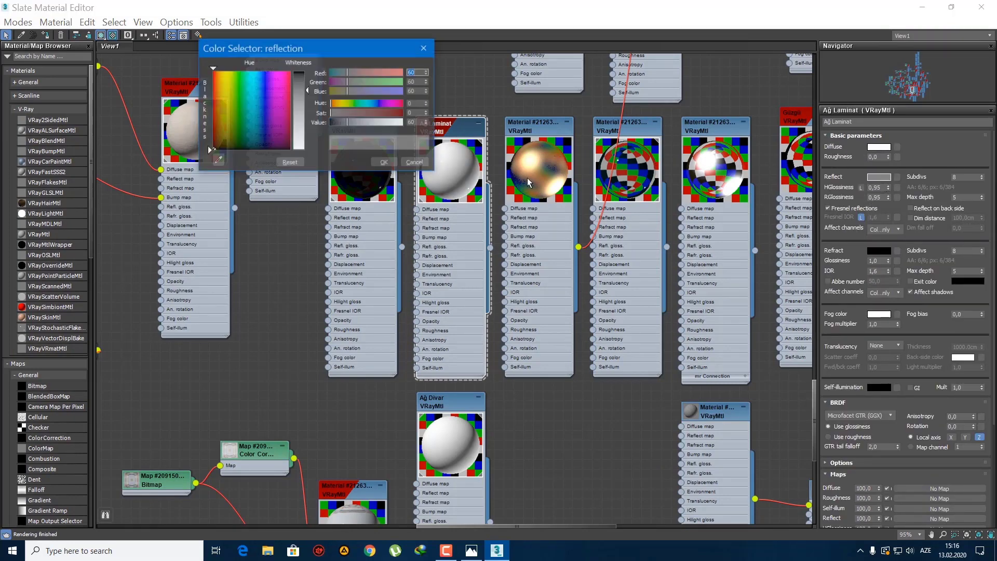
pyautogui.write('10')
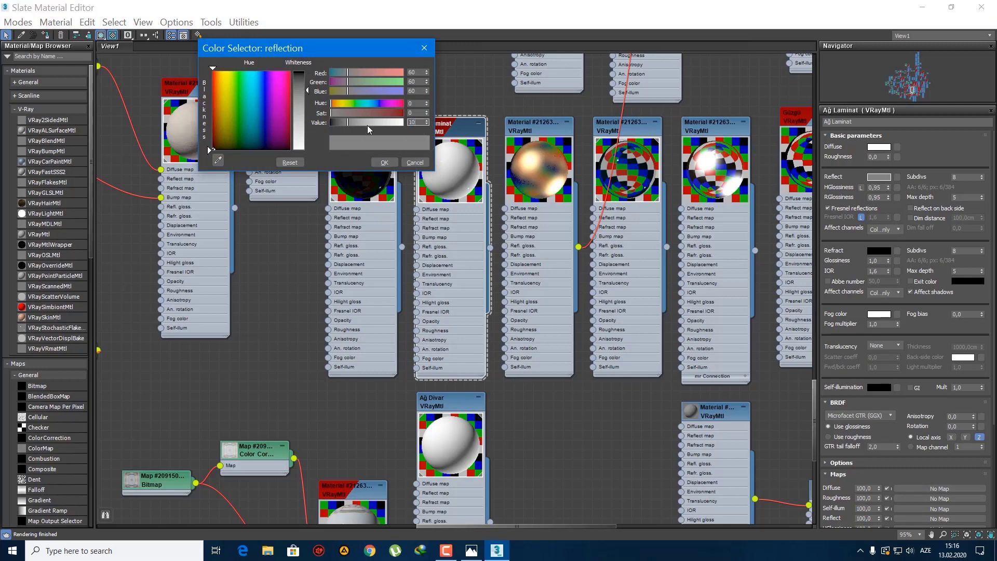
pyautogui.write('0')
pyautogui.press('Return')
pyautogui.click(390, 161)
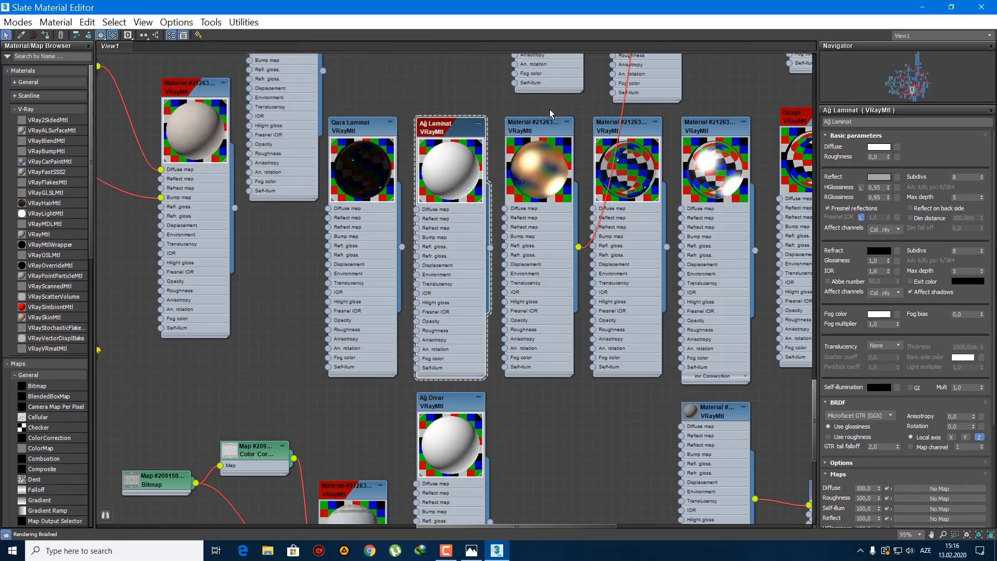
pyautogui.click(922, 7)
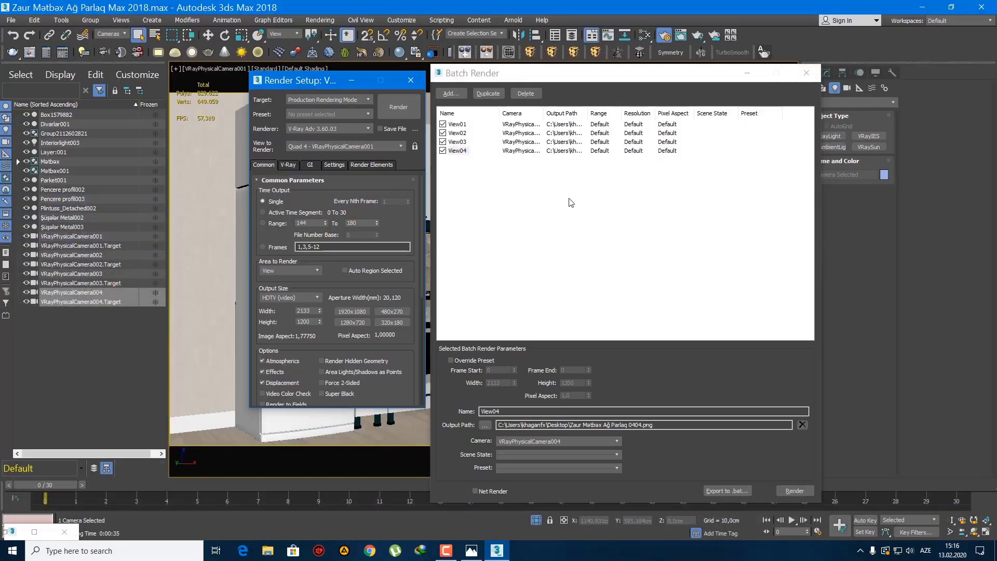
# Step: Test render the VRayPhysicalCamera001 view to check the whiter laminate, and close the frame buffer
pyautogui.click(769, 49)
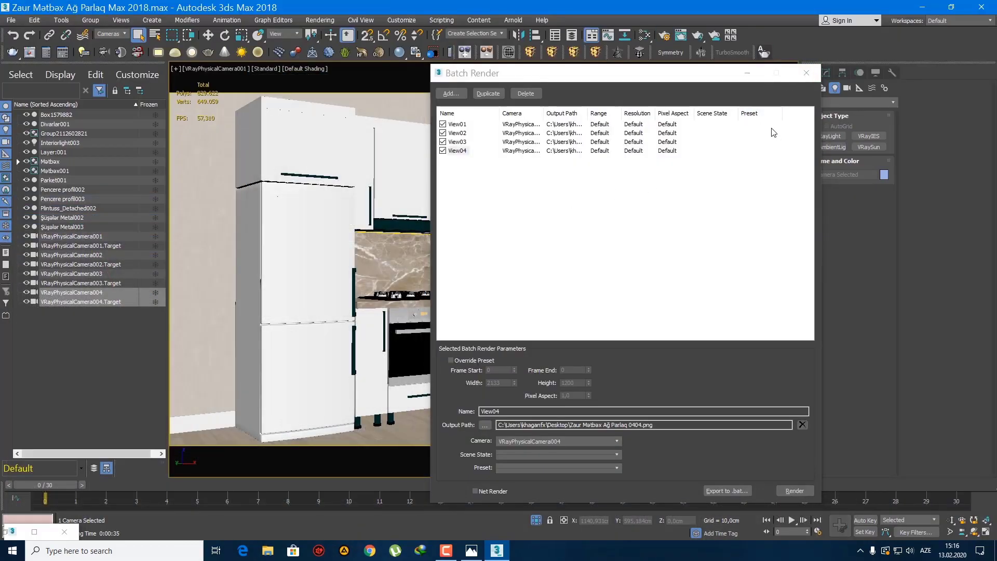
pyautogui.hotkey('shift', 'q')
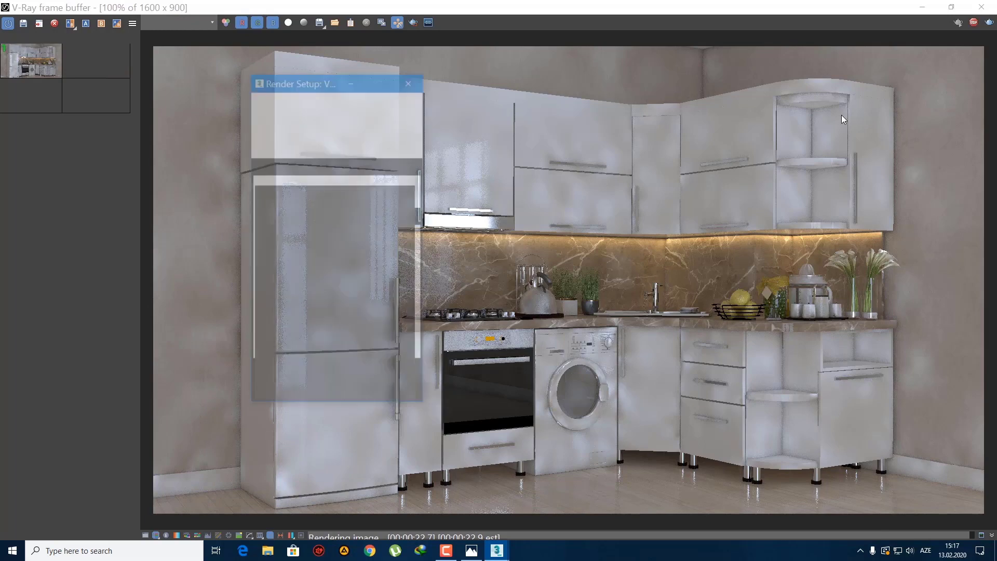
pyautogui.click(981, 7)
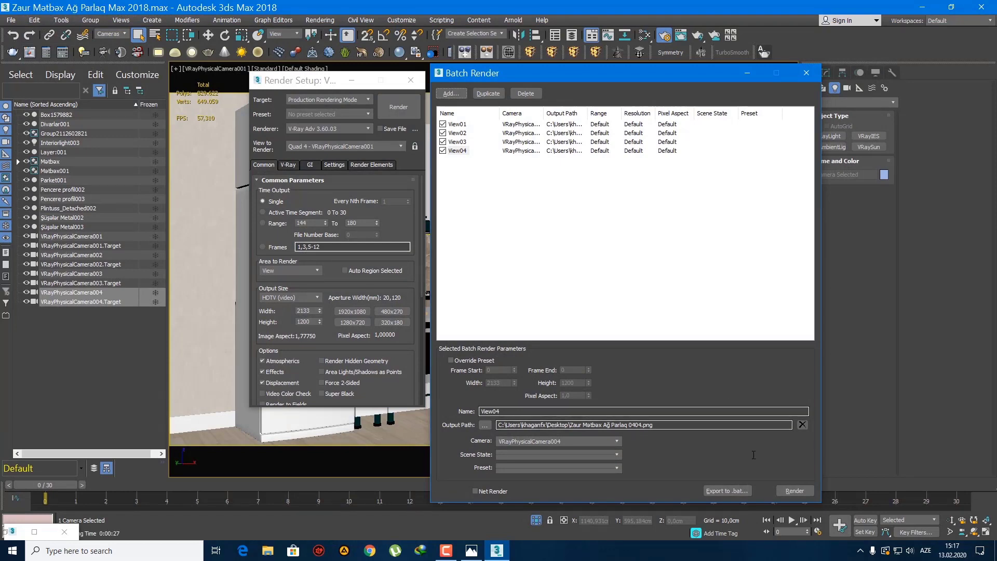
# Step: Start the batch render of all four views and arrange the progress window clear of the frame buffer
pyautogui.click(784, 491)
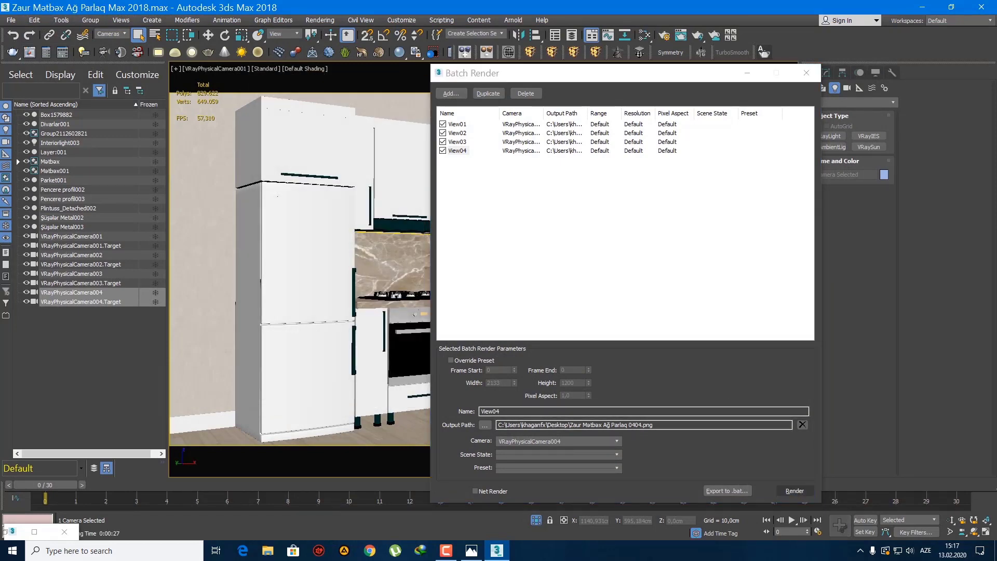
pyautogui.moveTo(782, 108); pyautogui.dragTo(753, 35)
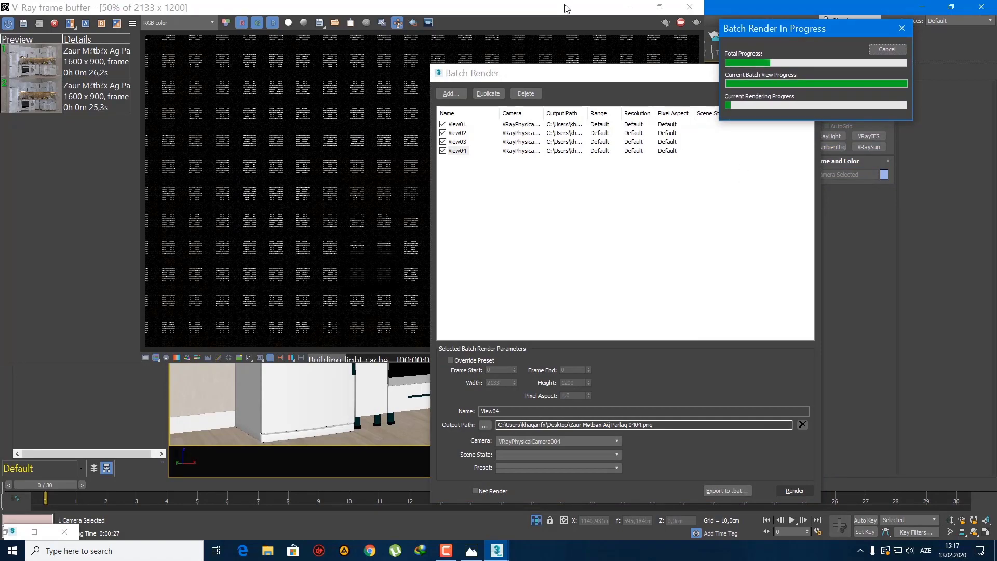
pyautogui.click(563, 7)
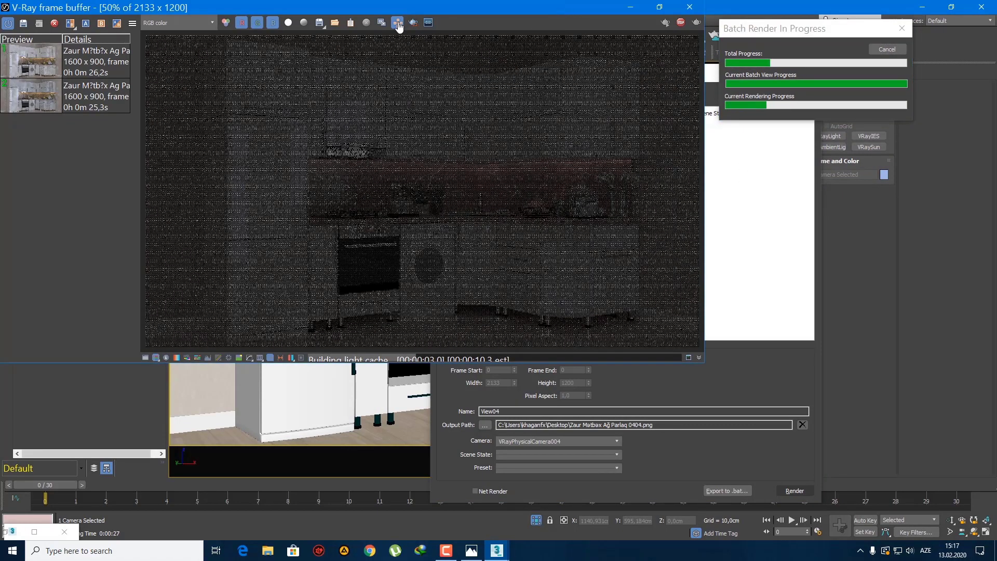
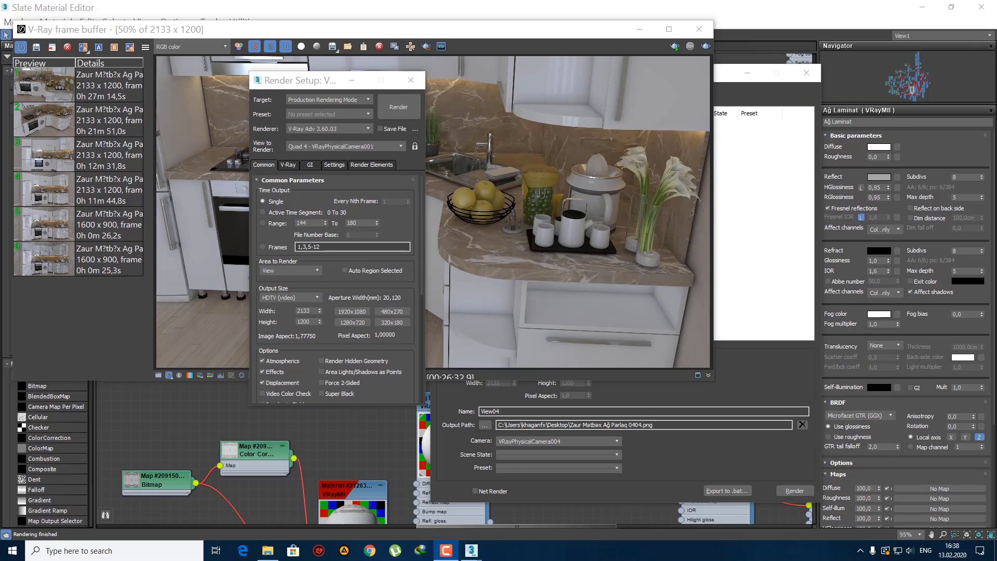
# Step: Look over the finished render, close the Slate Material Editor, quit 3ds Max saving the scene, and clear the leftover folder window
pyautogui.click(516, 283)
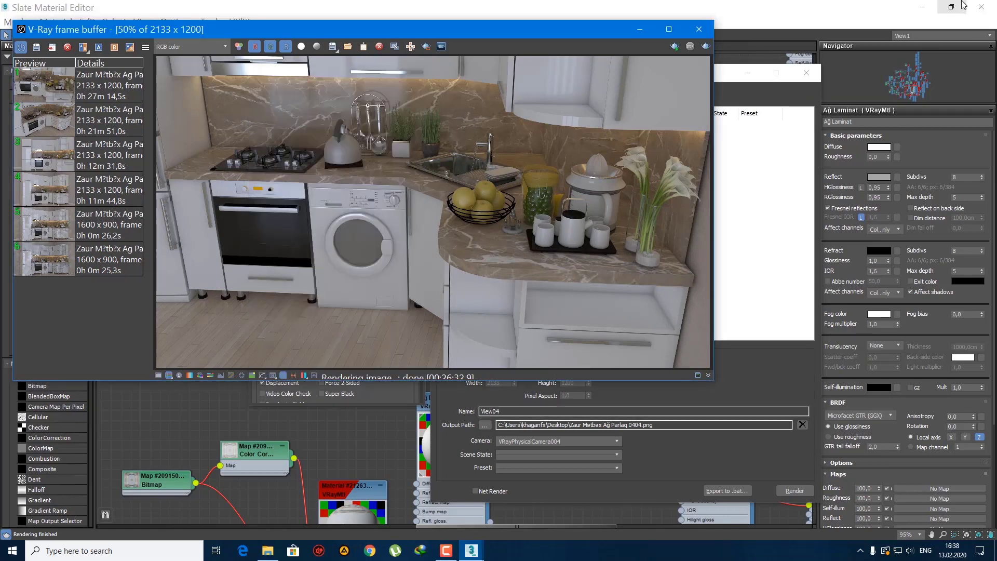
pyautogui.click(980, 7)
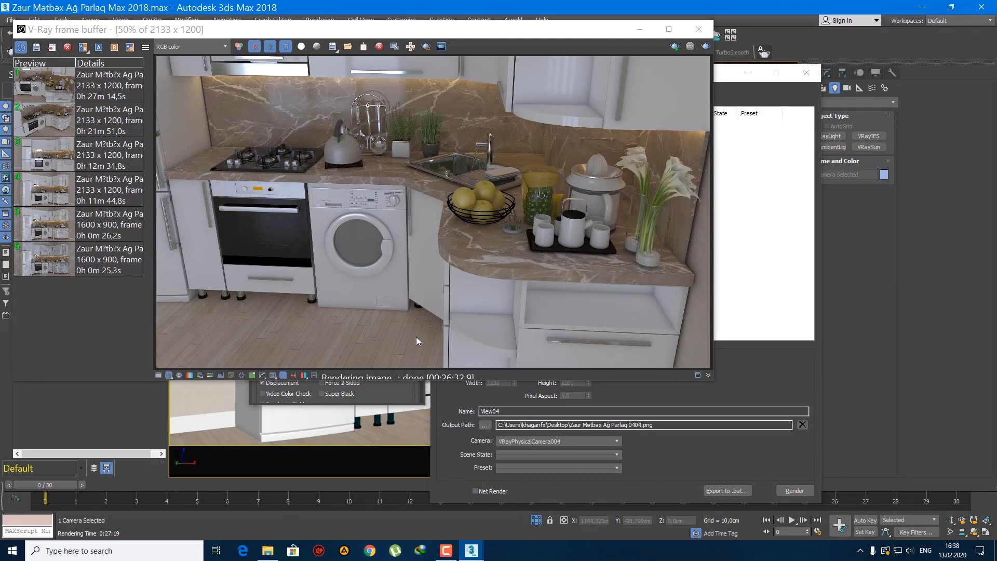
pyautogui.click(980, 7)
pyautogui.click(445, 290)
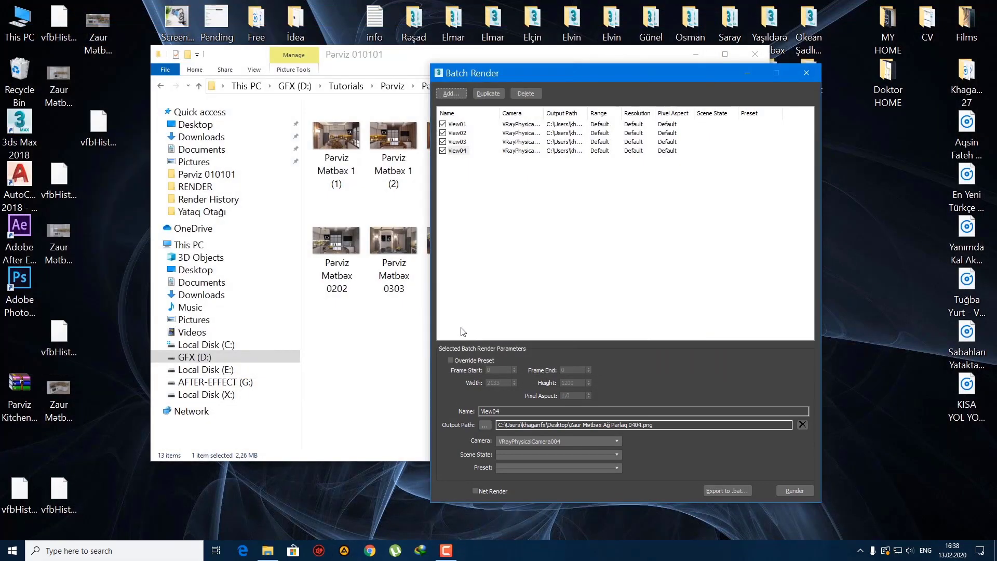
pyautogui.click(747, 54)
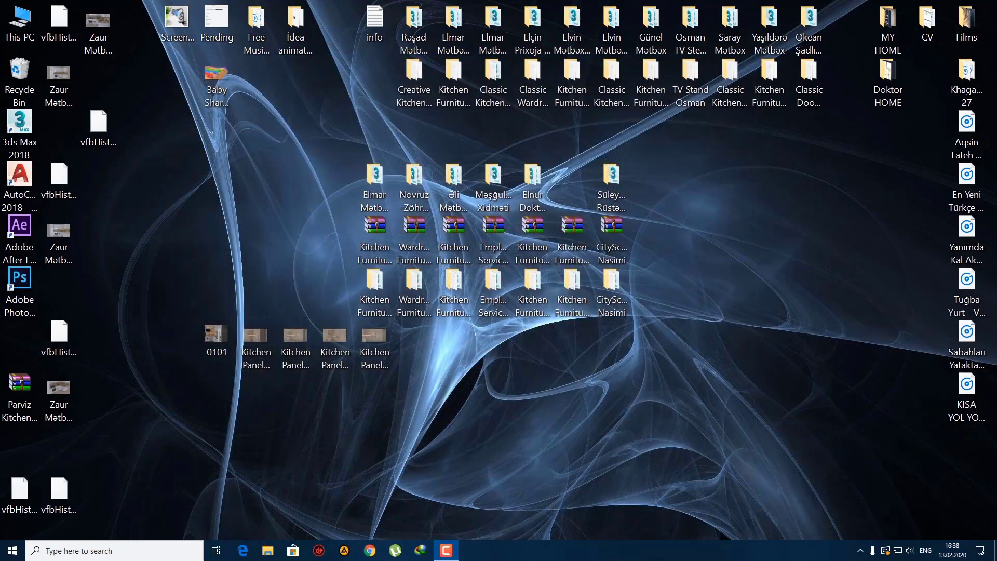
# Step: Move the four renders 0101, 0202, 0303 and 0404 from the desktop into the project's RENDER - HISTORY folder
pyautogui.click(267, 550)
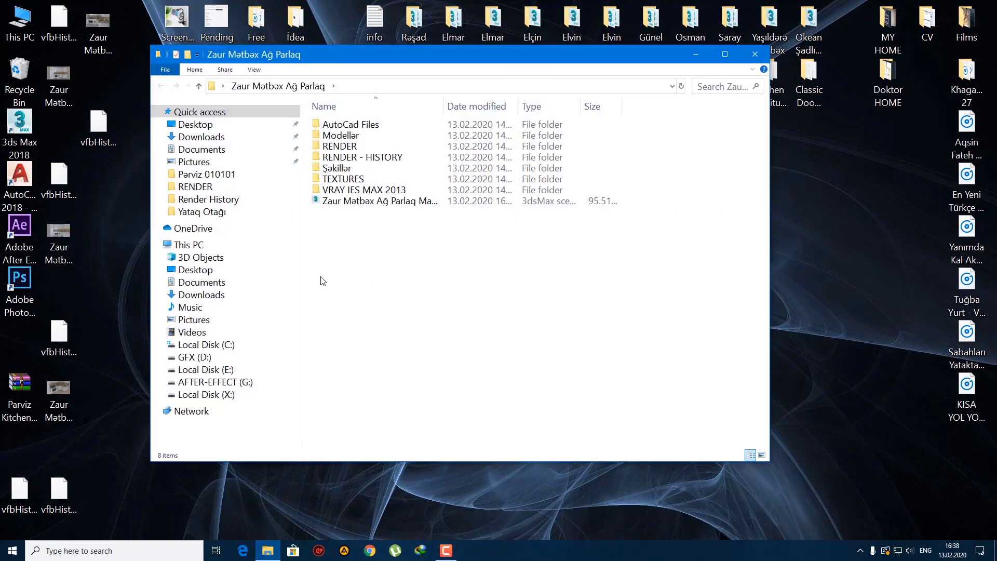
pyautogui.doubleClick(385, 157)
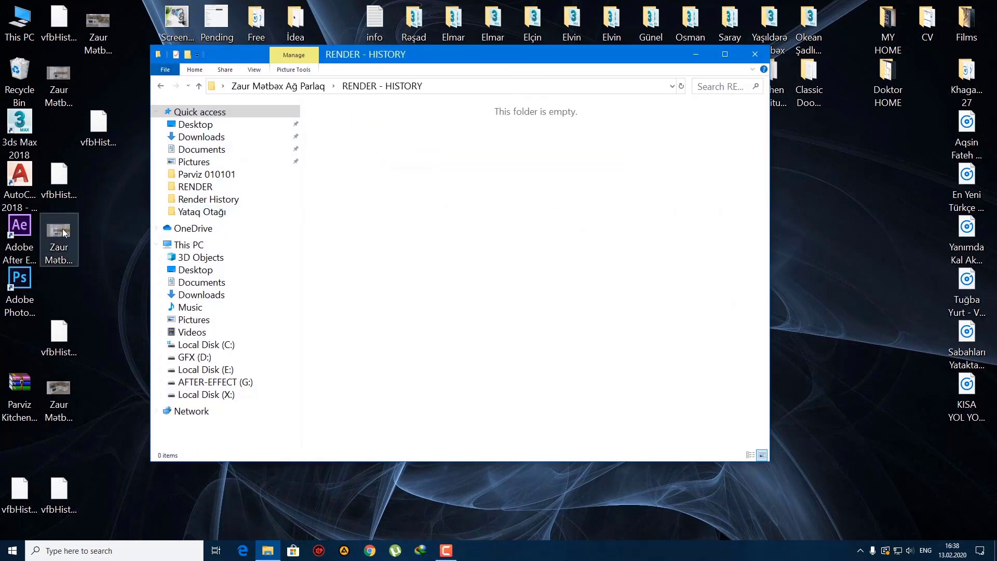
pyautogui.moveTo(49, 392); pyautogui.dragTo(496, 298)
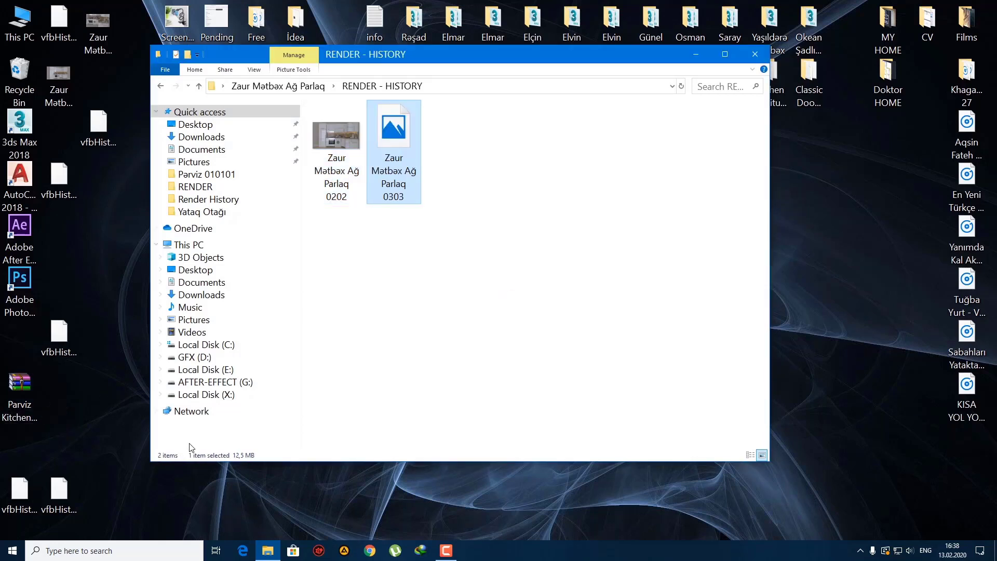
pyautogui.moveTo(59, 78); pyautogui.dragTo(482, 307)
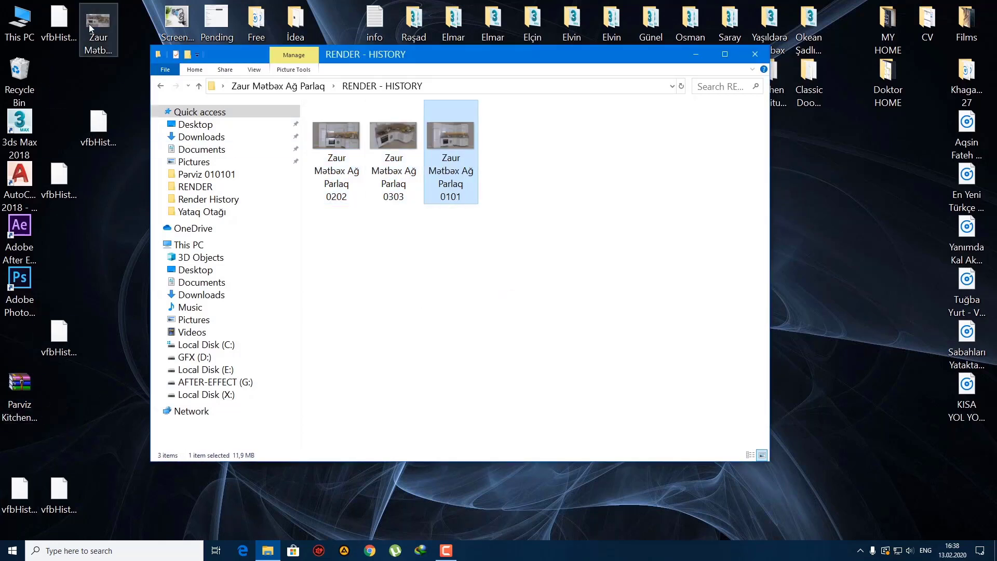
pyautogui.moveTo(99, 26); pyautogui.dragTo(501, 207)
# Step: Delete the vfbHistory files and the kitchen equipment archive from the desktop
pyautogui.moveTo(113, 508); pyautogui.dragTo(41, 13)
pyautogui.press('Delete')
pyautogui.moveTo(88, 497); pyautogui.dragTo(8, 475)
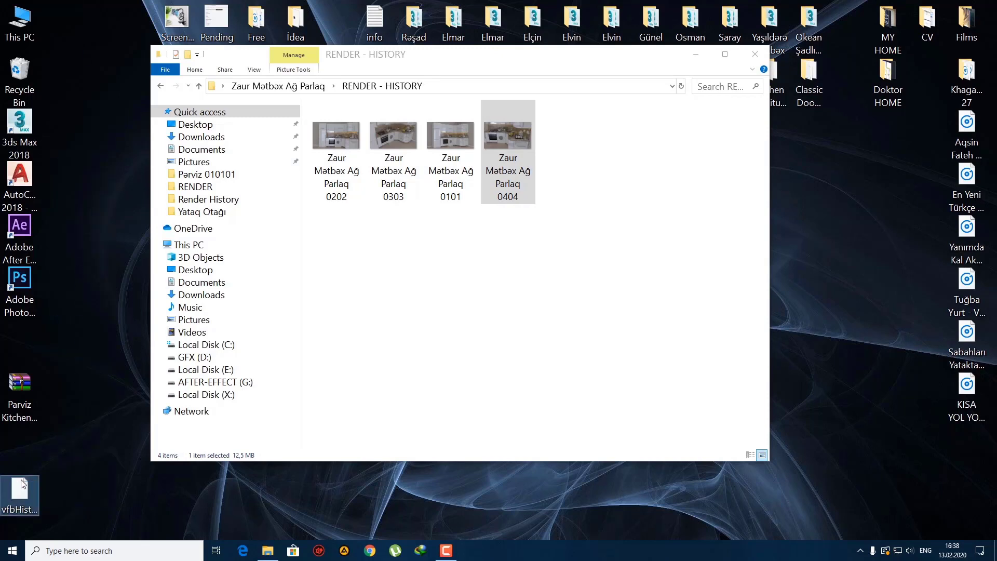
pyautogui.press('Delete')
pyautogui.click(26, 385)
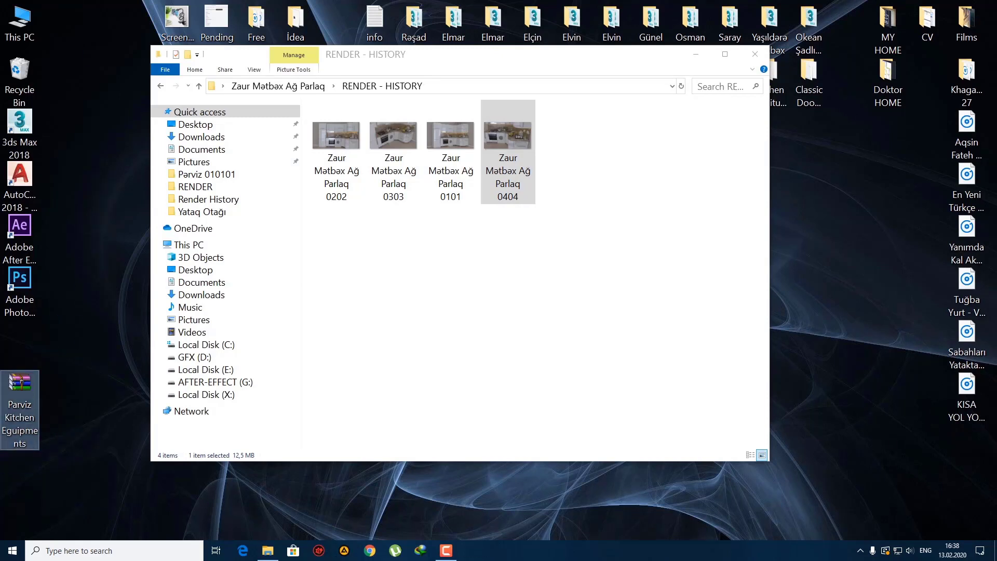
# Step: Refresh the RENDER - HISTORY folder, open all four renders in Photoshop and close the folder window
pyautogui.rightClick(335, 232)
pyautogui.click(367, 288)
pyautogui.moveTo(345, 263); pyautogui.dragTo(630, 136)
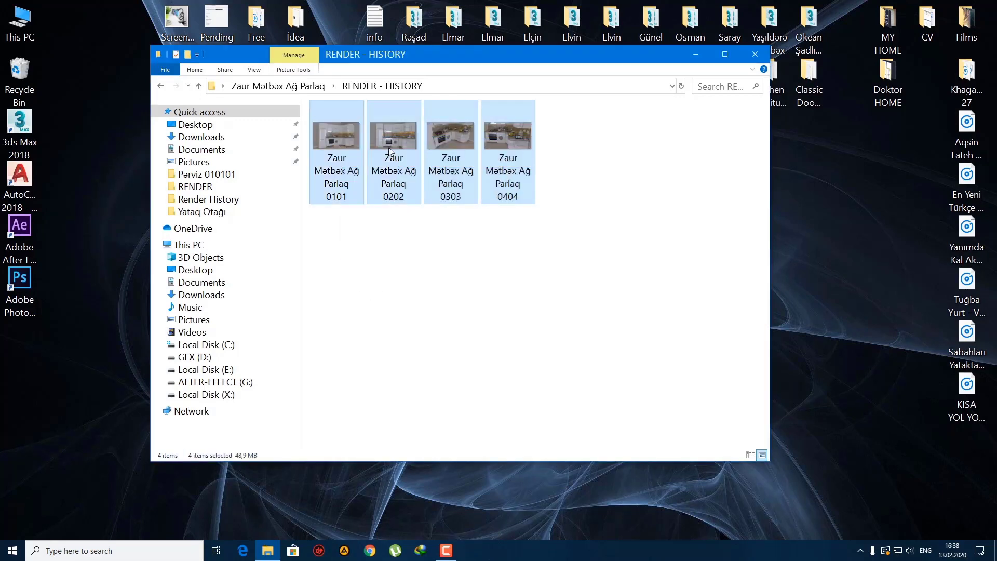
pyautogui.moveTo(289, 199); pyautogui.dragTo(20, 277)
pyautogui.click(754, 54)
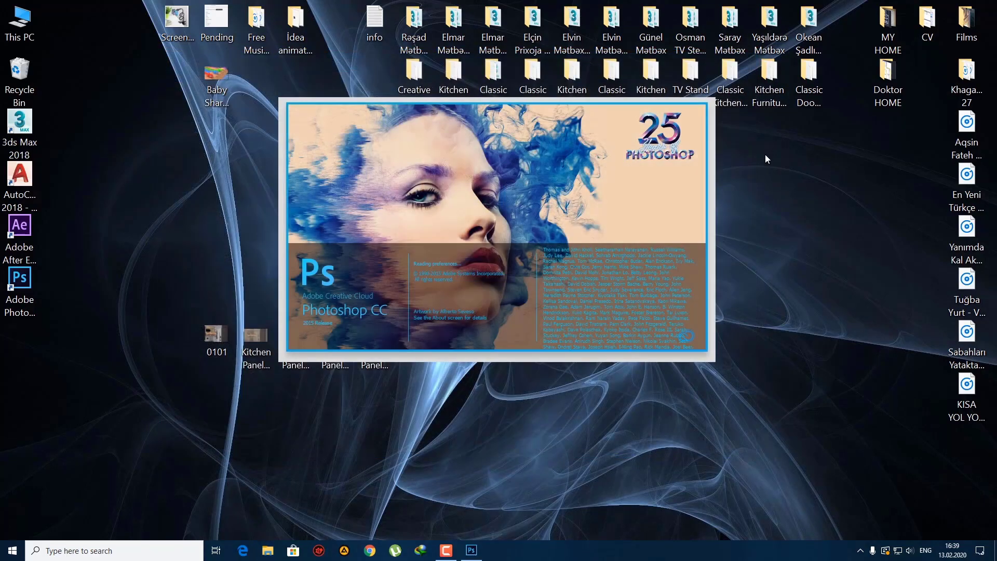
pyautogui.rightClick(766, 155)
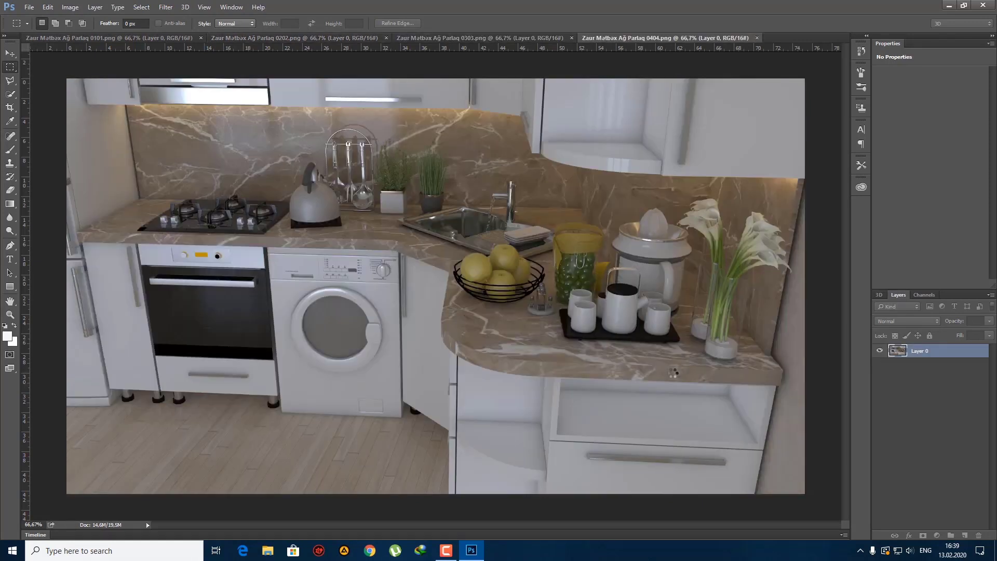
# Step: Duplicate the layer of the 0101 render and apply a Curves adjustment with points at input 199, output 221 and input 51, output 34
pyautogui.click(155, 40)
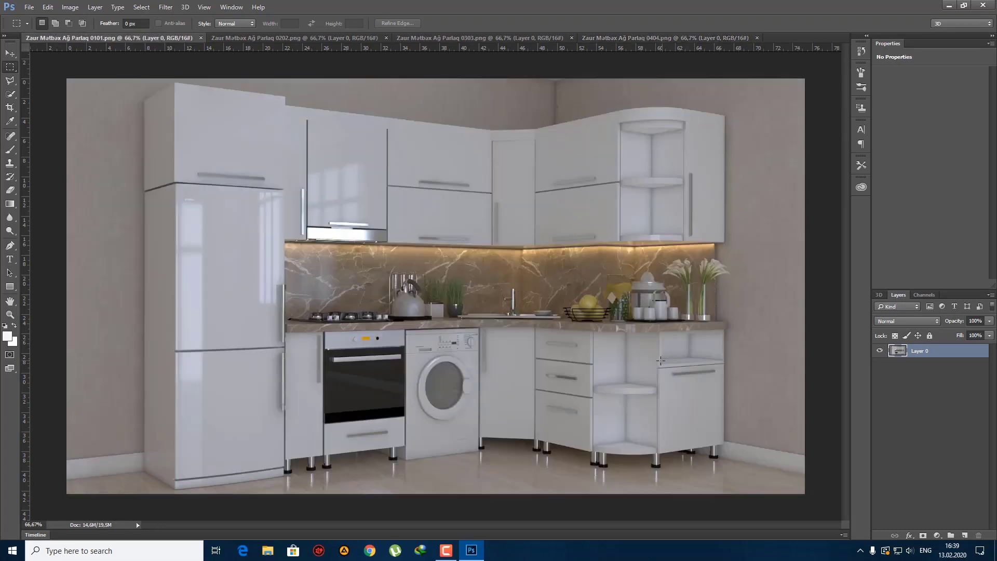
pyautogui.hotkey('ctrl', 'j')
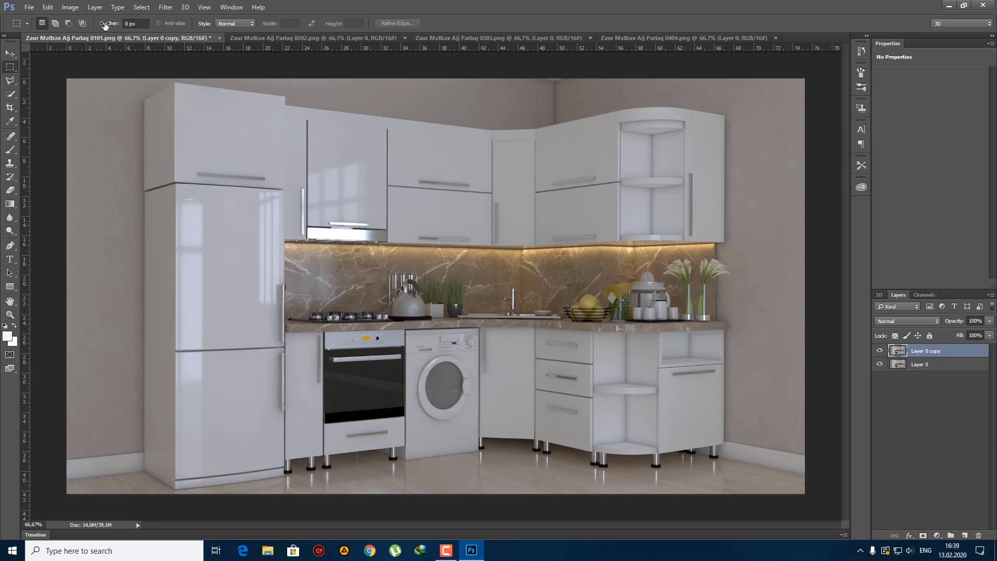
pyautogui.click(70, 7)
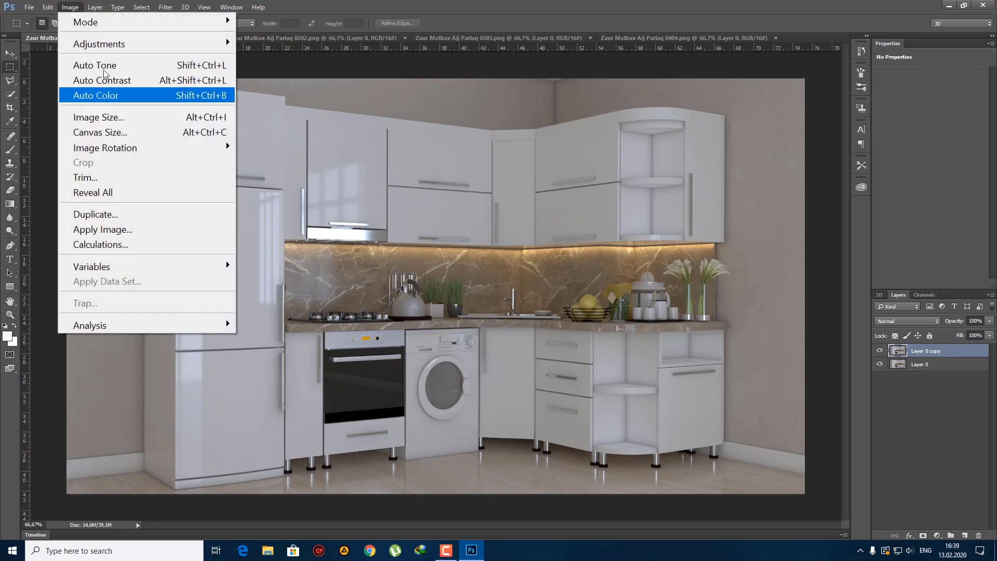
pyautogui.moveTo(162, 19)
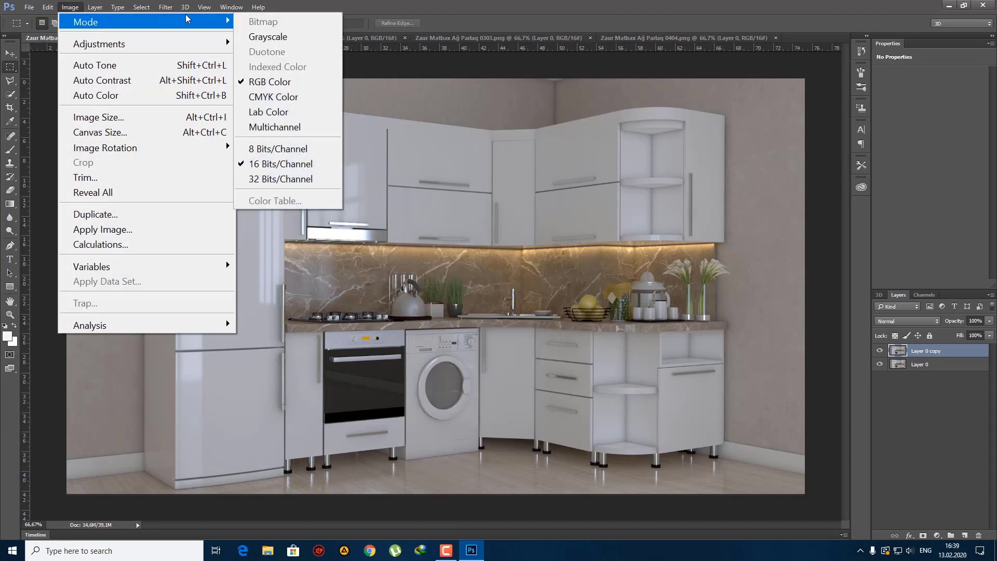
pyautogui.moveTo(132, 46)
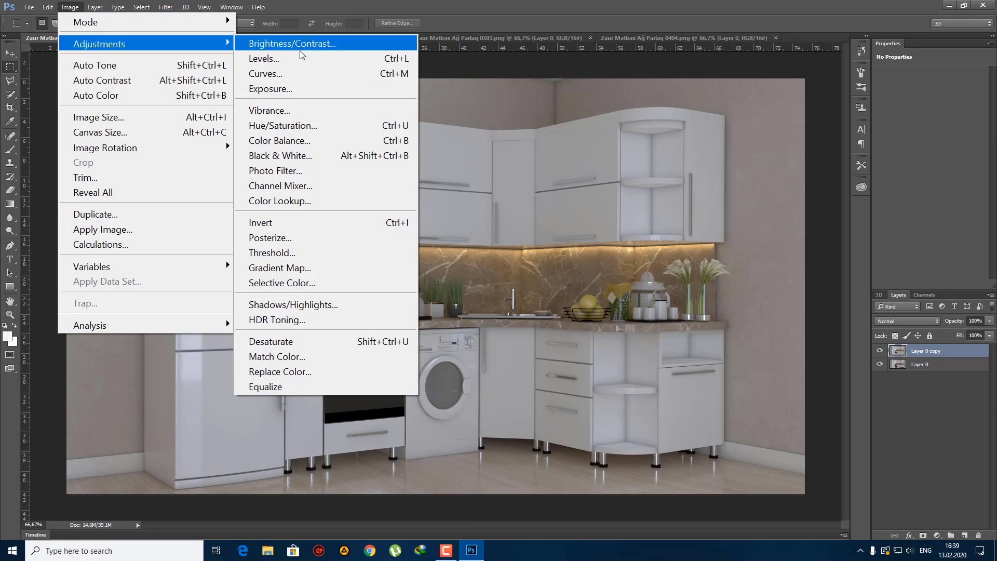
pyautogui.click(294, 74)
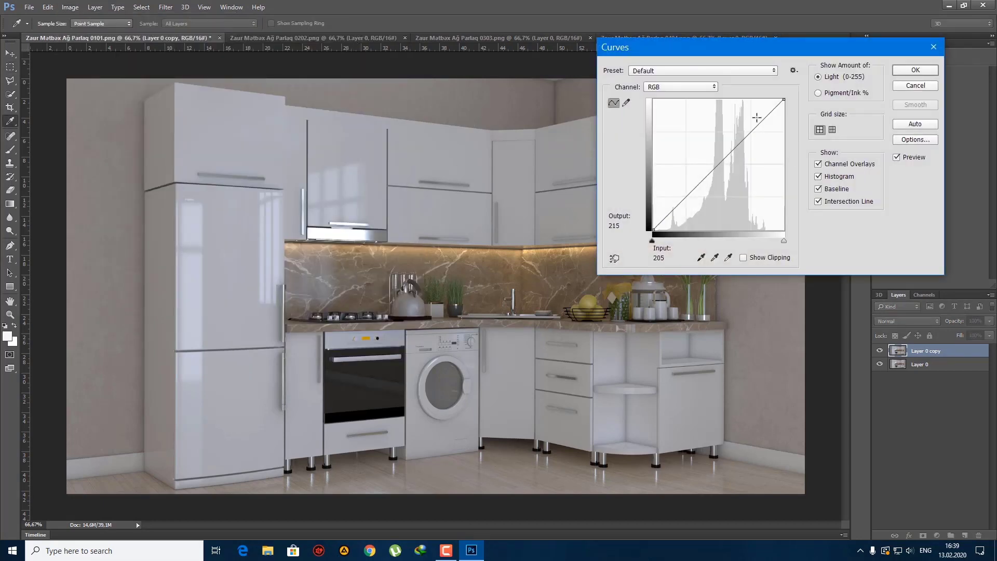
pyautogui.click(754, 116)
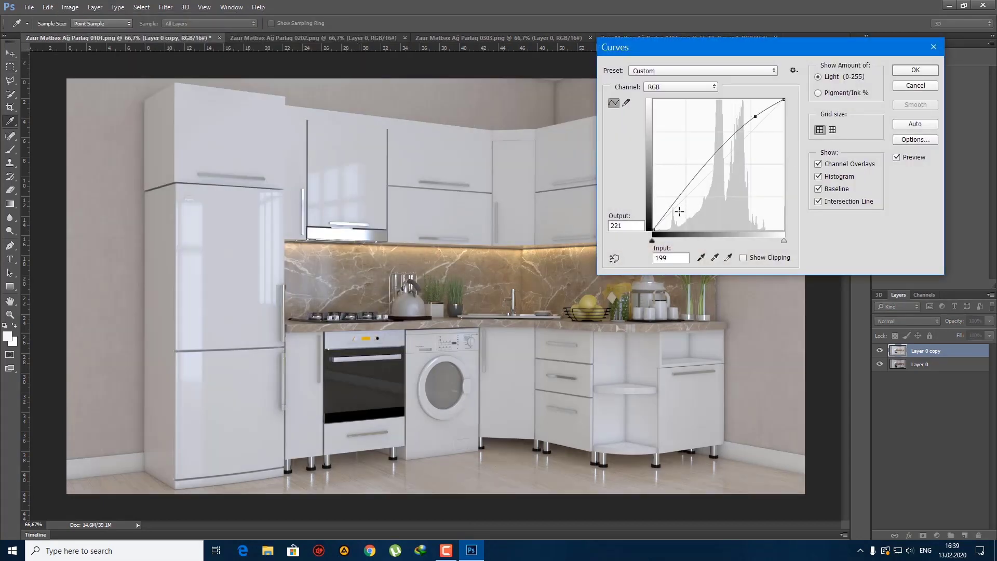
pyautogui.click(679, 212)
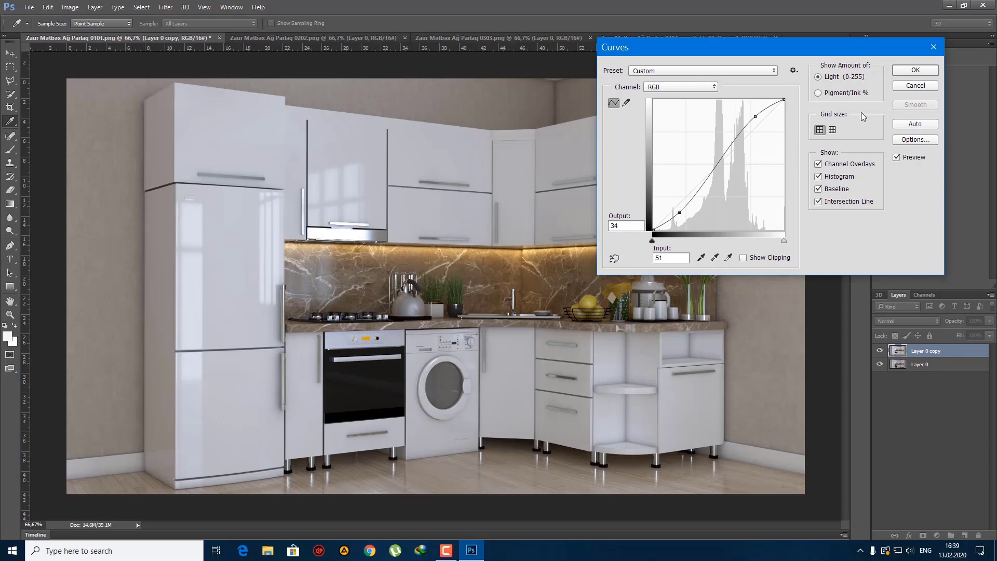
pyautogui.click(914, 71)
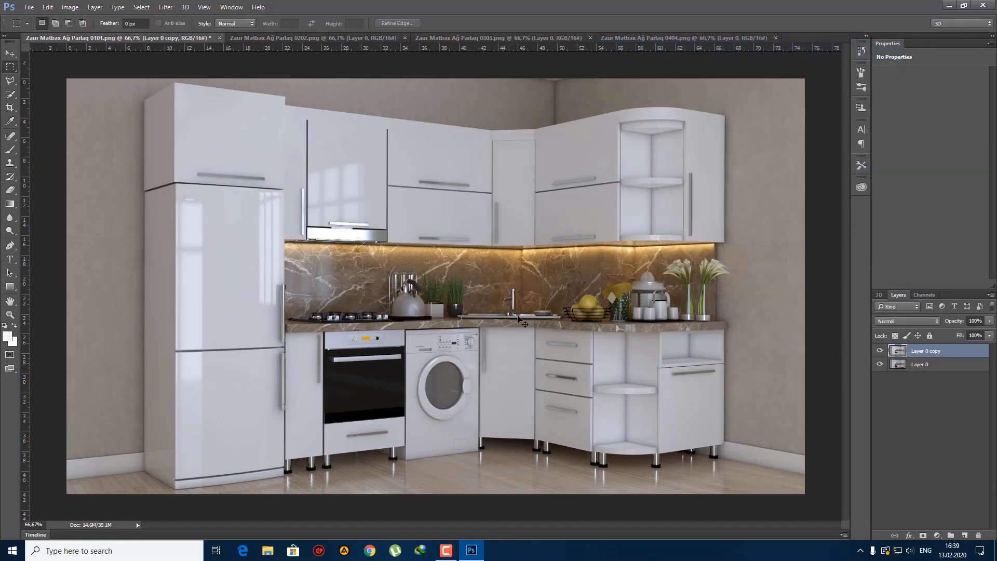
# Step: Apply a Color Balance of 50, 50, 50 to the duplicated layer of the 0101 render
pyautogui.hotkey('ctrl', 'b')
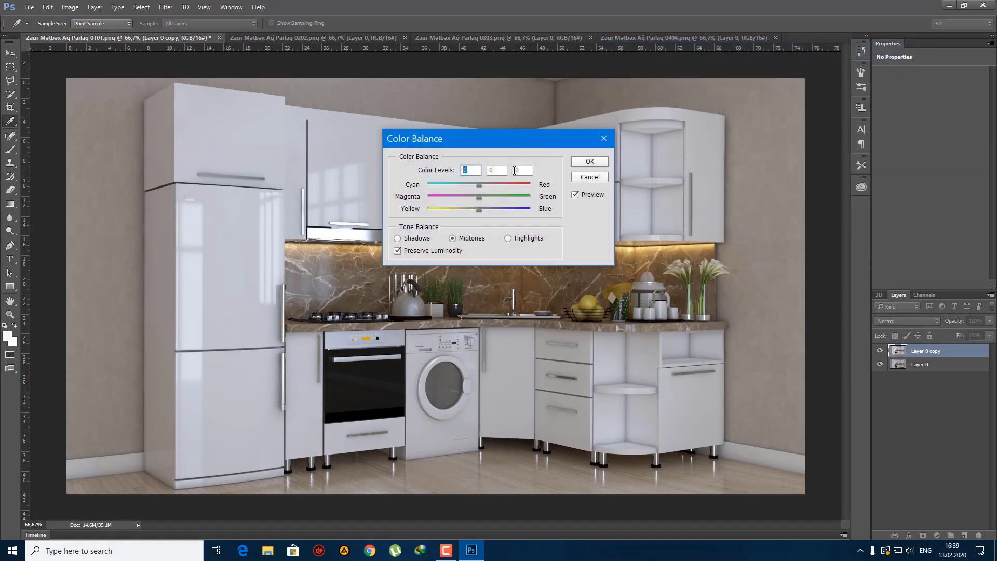
pyautogui.write('50')
pyautogui.press('Tab')
pyautogui.write('50')
pyautogui.press('Tab')
pyautogui.write('50')
pyautogui.press('Return')
# Step: Apply the basic Sharpen filter to the duplicated layer of the 0101 render
pyautogui.click(166, 7)
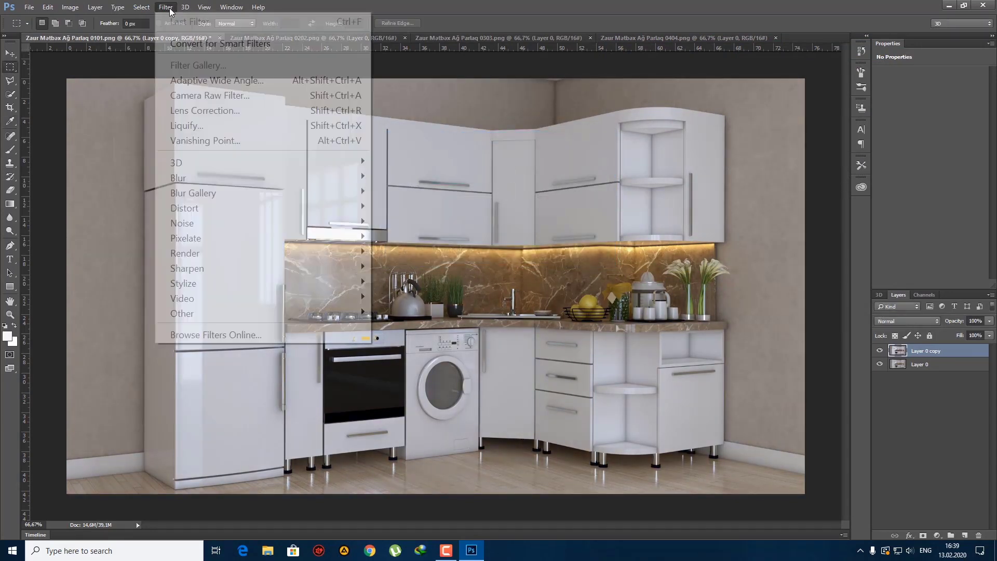
pyautogui.moveTo(245, 267)
pyautogui.click(403, 283)
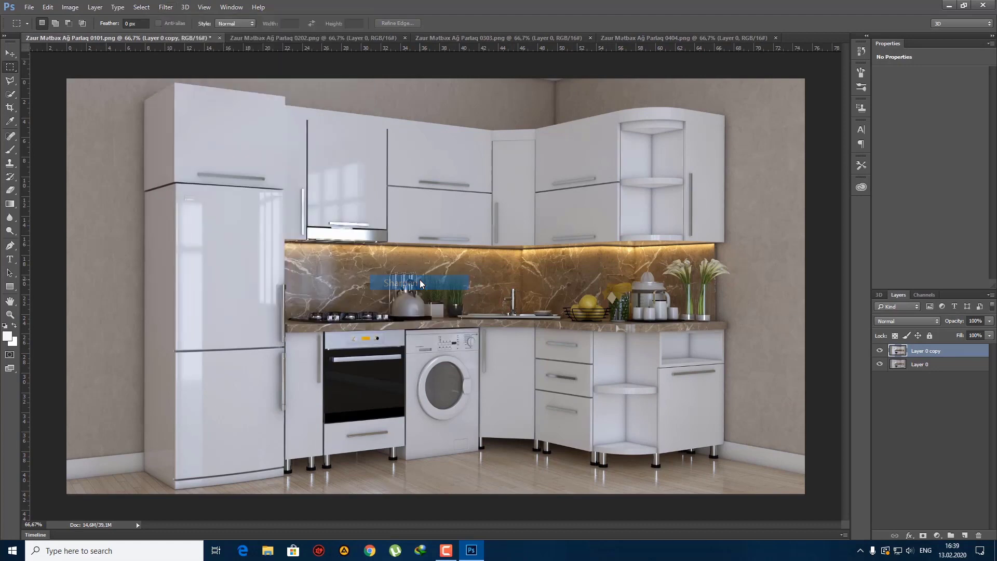
# Step: Save the retouched 0101 render as a JPEG in the RENDER - HISTORY folder, accepting the JPEG options
pyautogui.hotkey('ctrl', 'shift', 's')
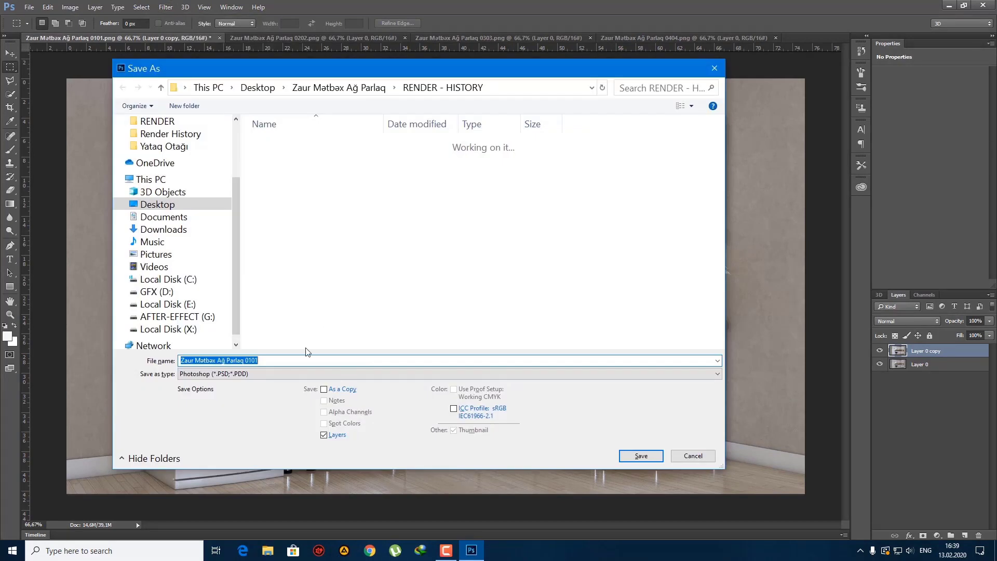
pyautogui.click(272, 373)
pyautogui.click(254, 423)
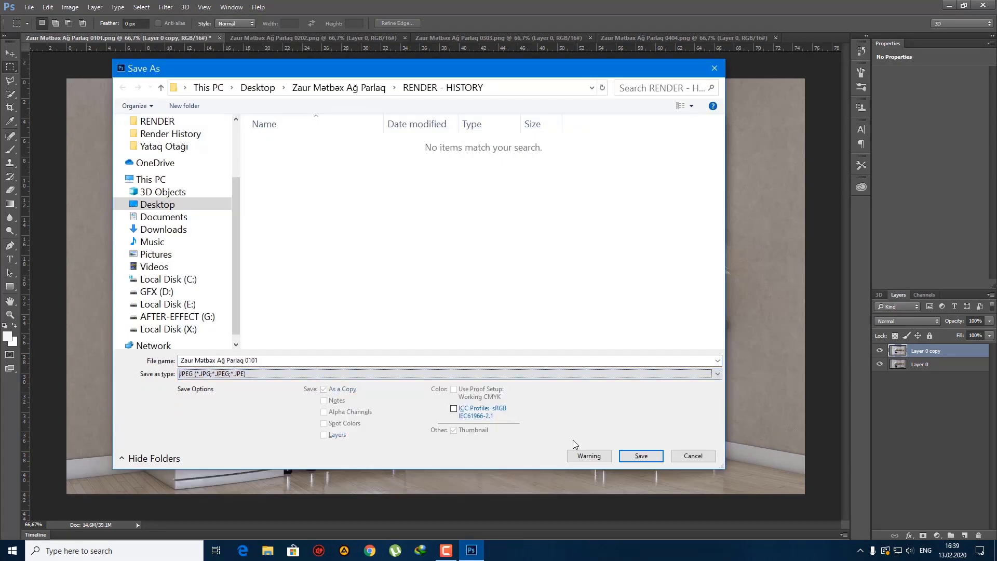
pyautogui.click(641, 459)
pyautogui.click(560, 150)
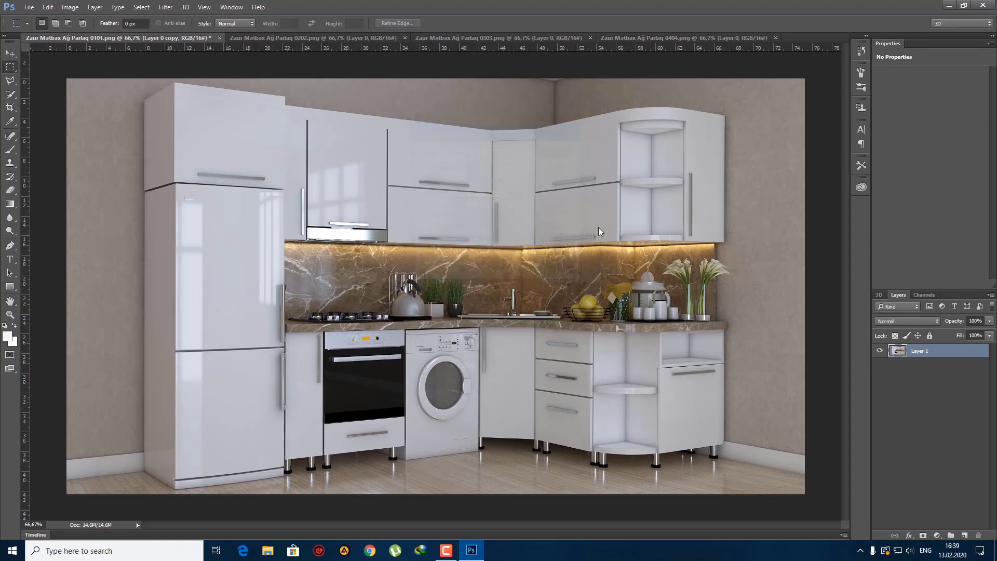
# Step: Duplicate the layer of the 0202 render and apply a Curves adjustment with points at input 193, output 217 and input 44, output 28
pyautogui.click(314, 38)
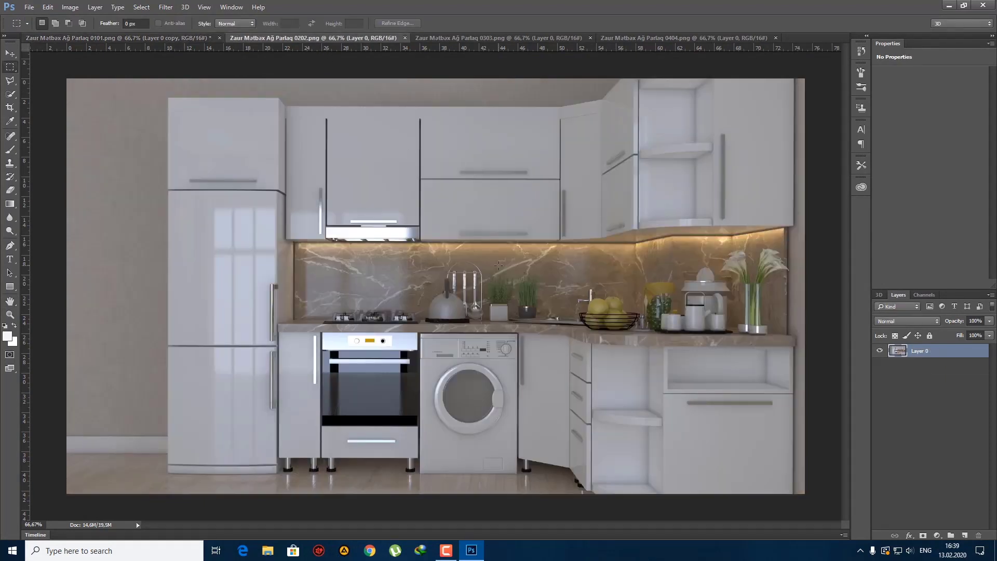
pyautogui.hotkey('ctrl', 'j')
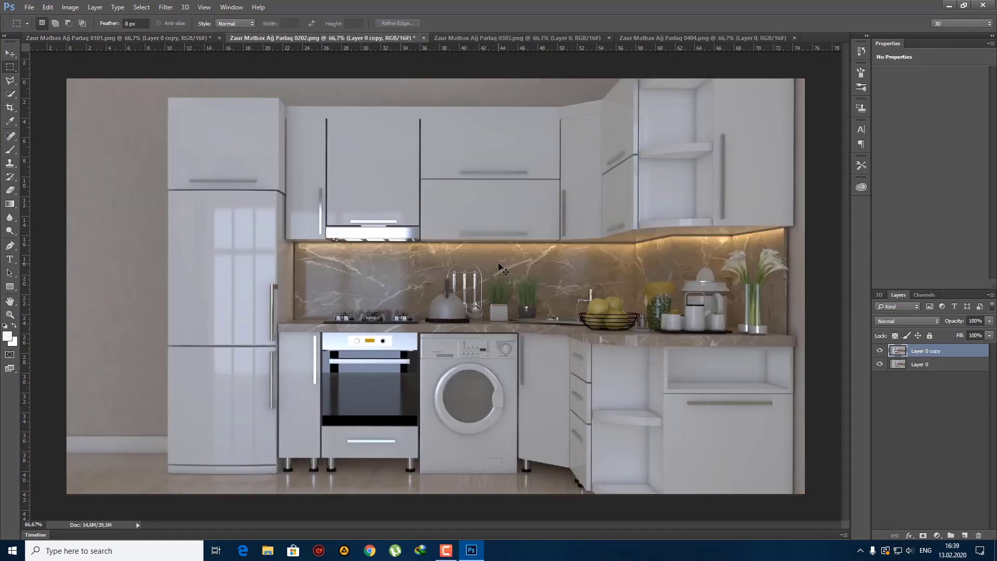
pyautogui.click(70, 7)
pyautogui.moveTo(83, 43)
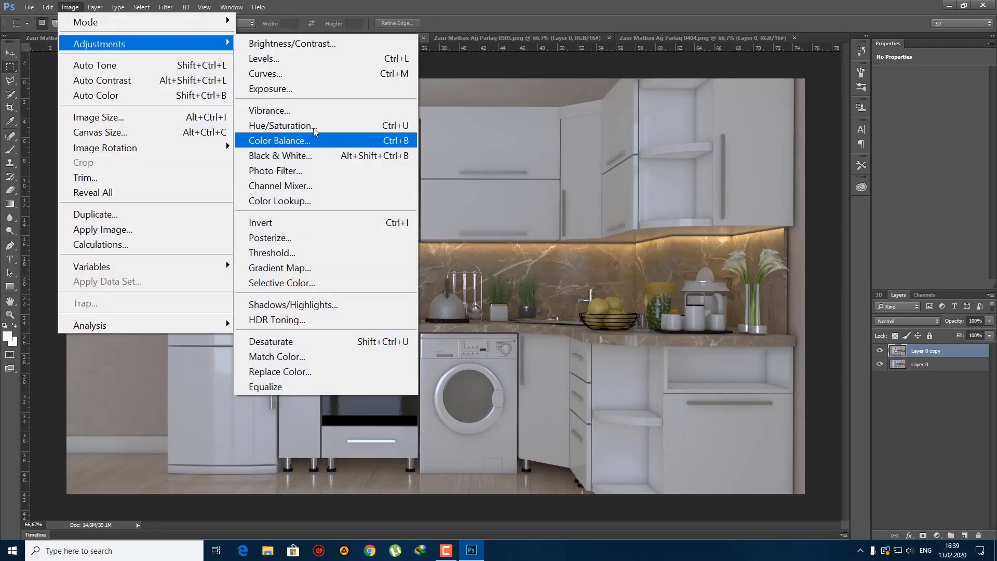
pyautogui.click(312, 76)
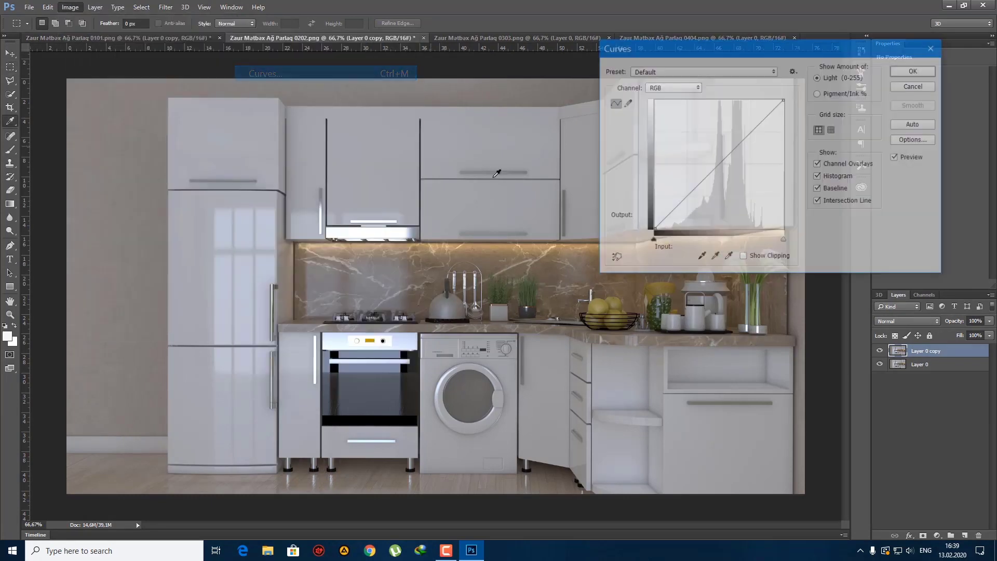
pyautogui.click(752, 119)
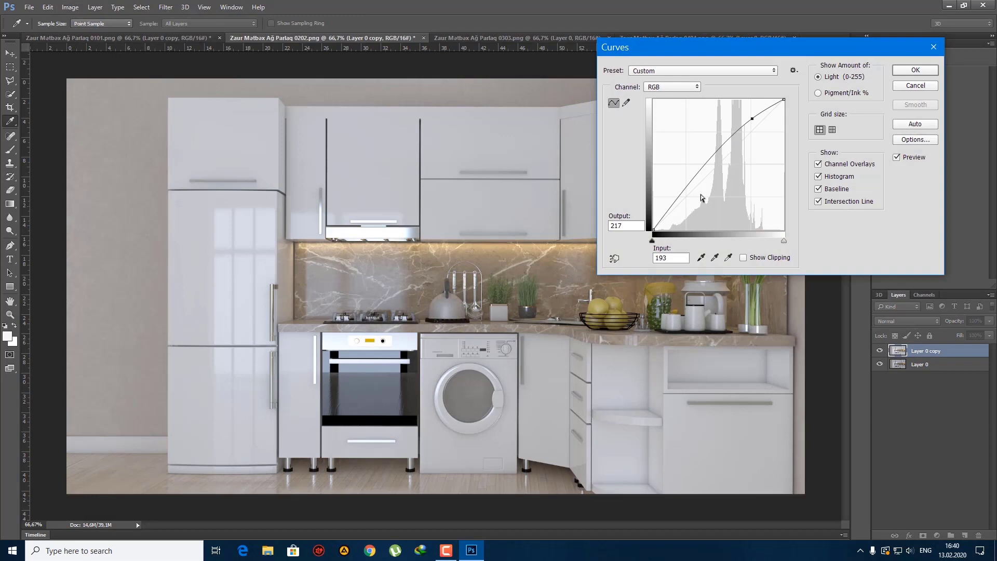
pyautogui.click(675, 215)
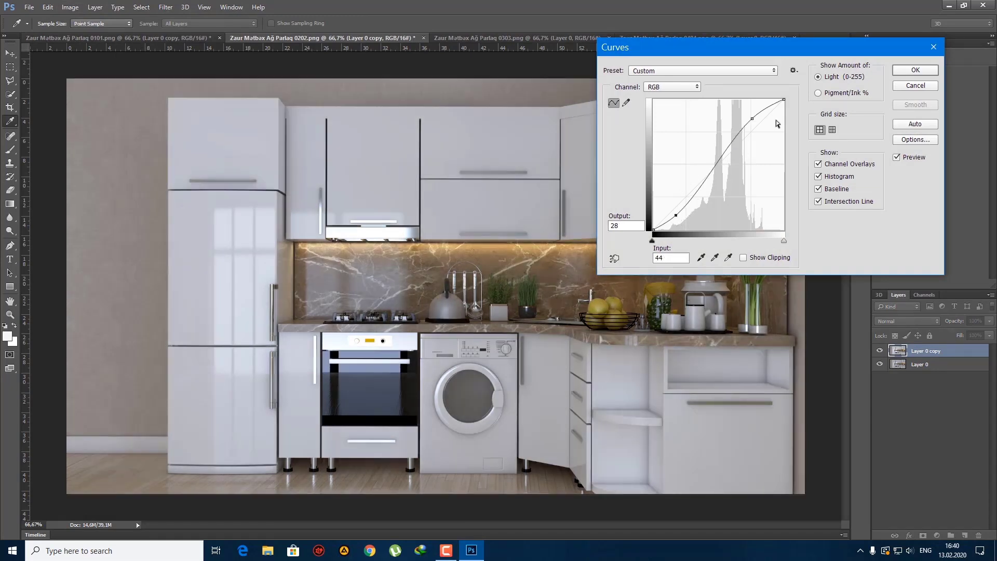
pyautogui.click(903, 71)
# Step: Apply a Color Balance of 50, 50, 50 to the duplicated layer of the 0202 render
pyautogui.hotkey('ctrl', 'b')
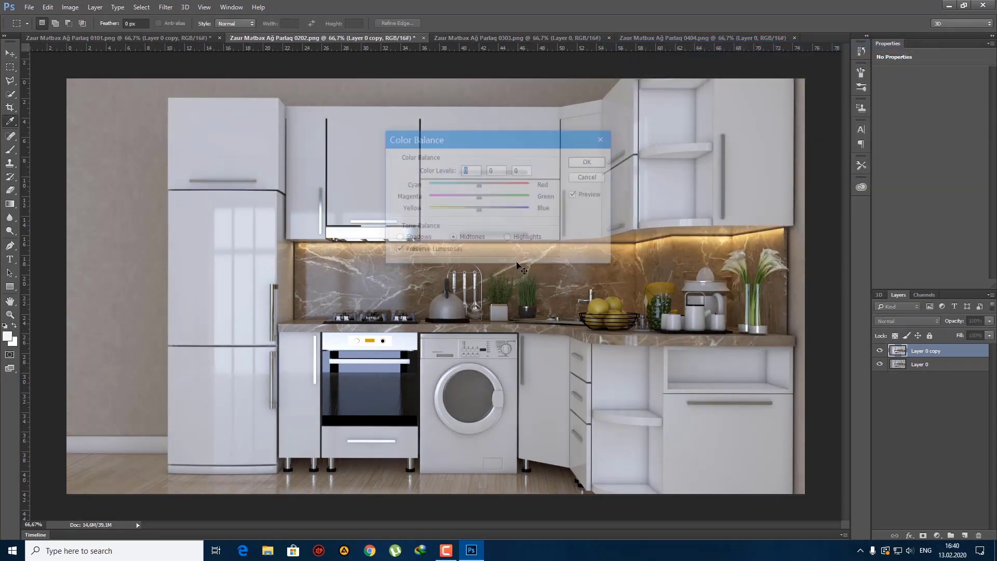
pyautogui.write('50')
pyautogui.press('Tab')
pyautogui.write('50')
pyautogui.press('Tab')
pyautogui.write('50')
pyautogui.press('Return')
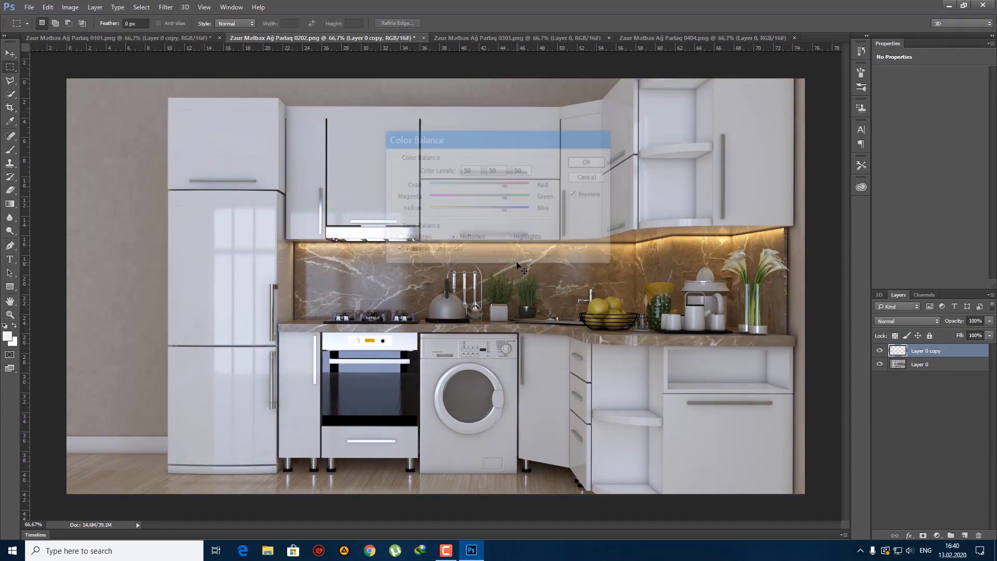
# Step: Apply the basic Sharpen filter to the duplicated layer of the 0202 render
pyautogui.click(166, 7)
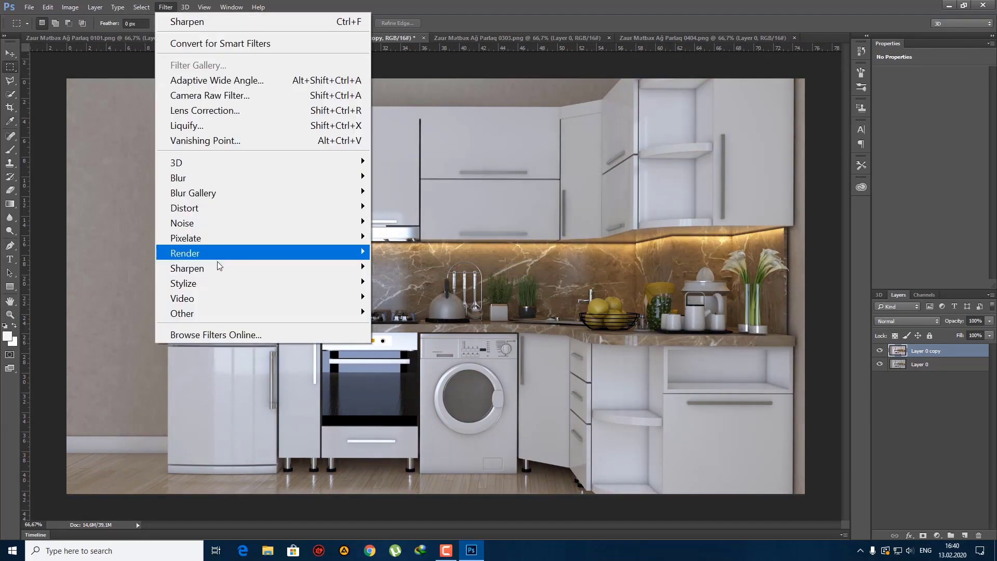
pyautogui.moveTo(301, 267)
pyautogui.click(414, 285)
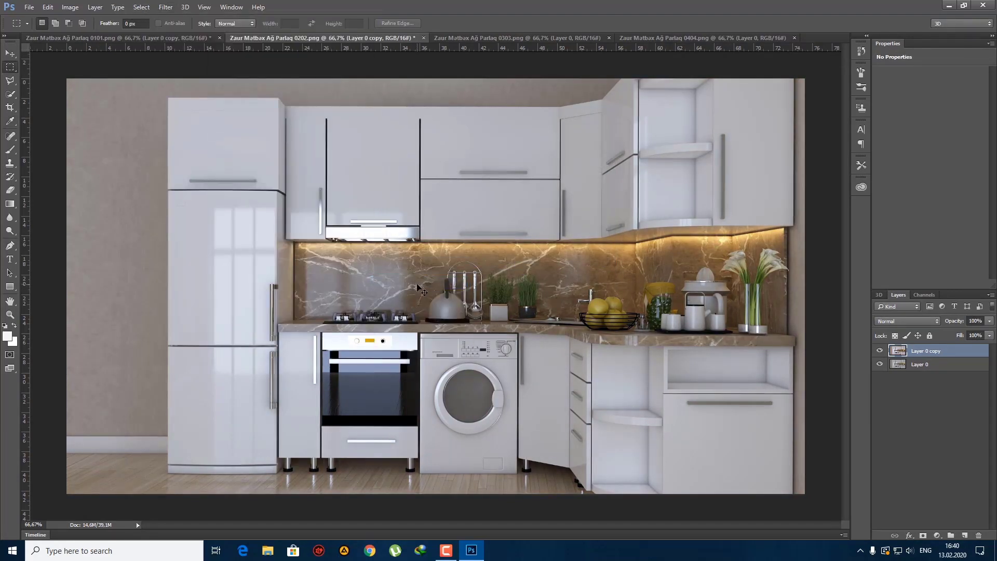
# Step: Start saving the 0202 render under JPEG format
pyautogui.hotkey('ctrl', 'shift', 's')
pyautogui.click(221, 373)
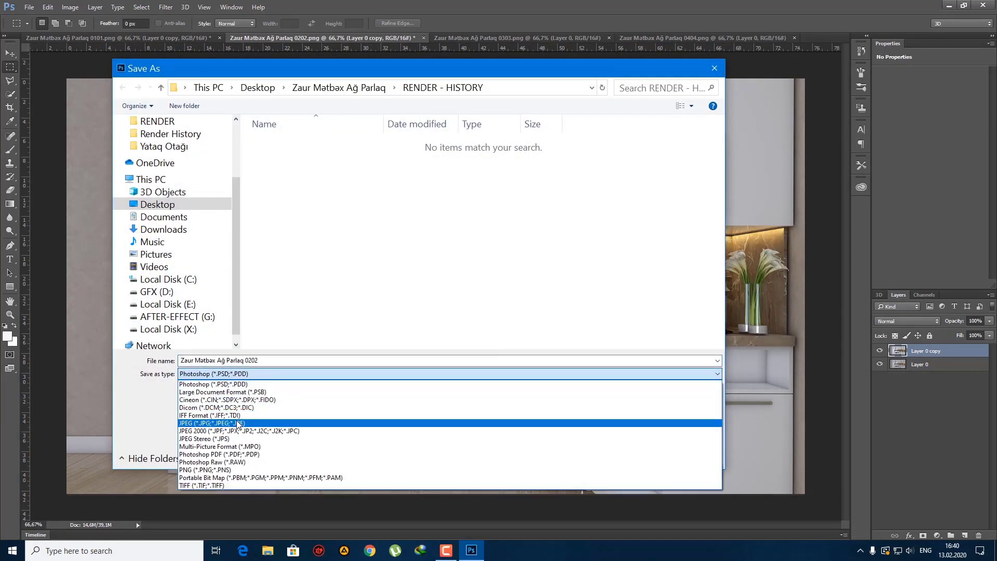
pyautogui.click(238, 423)
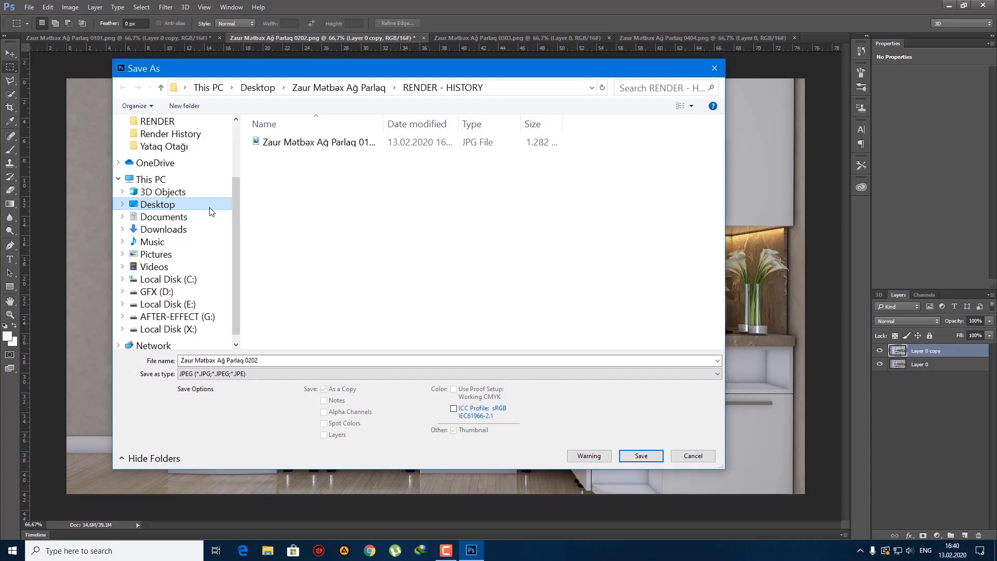
# Step: Move the saved 0101 JPEG from the RENDER - HISTORY folder to the desktop within the Save As window
pyautogui.click(301, 144)
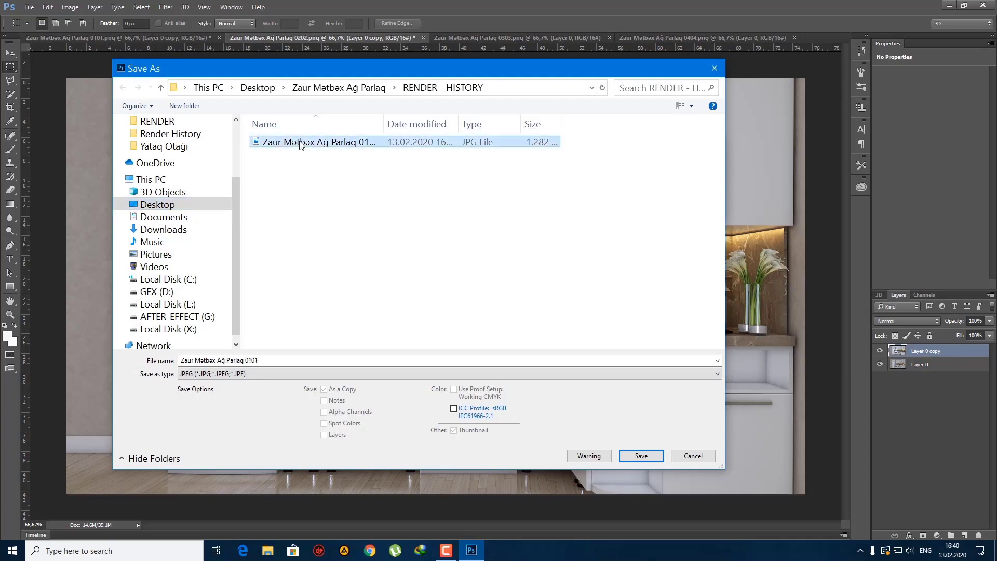
pyautogui.rightClick(300, 144)
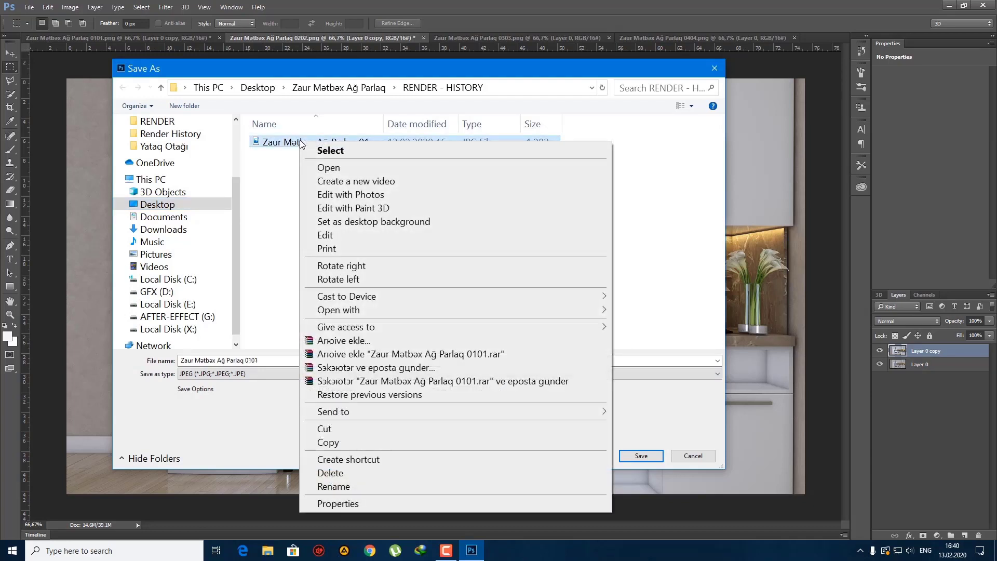
pyautogui.click(346, 429)
pyautogui.click(194, 205)
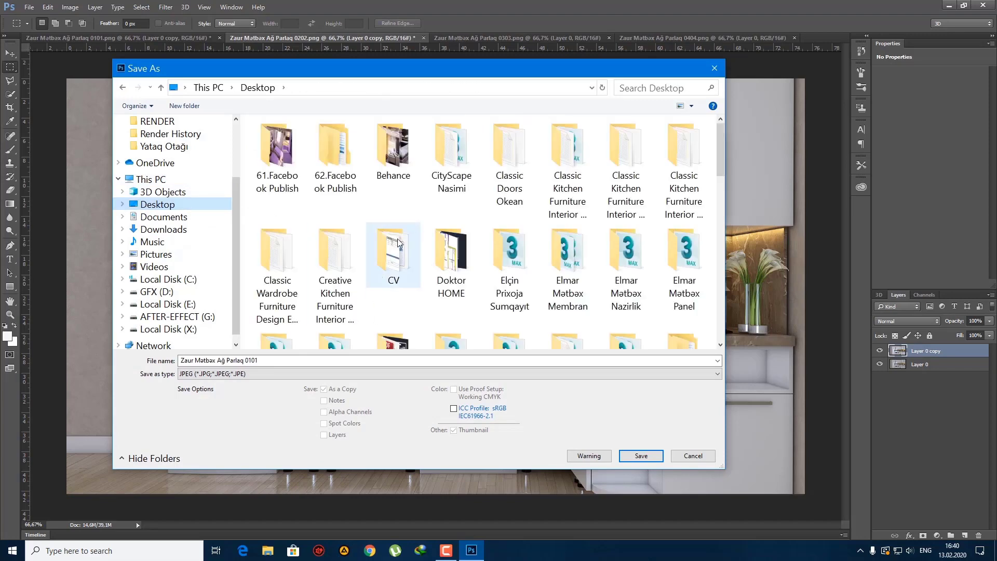
pyautogui.scroll(-5, 398, 256)
pyautogui.scroll(-3, 397, 256)
pyautogui.rightClick(344, 306)
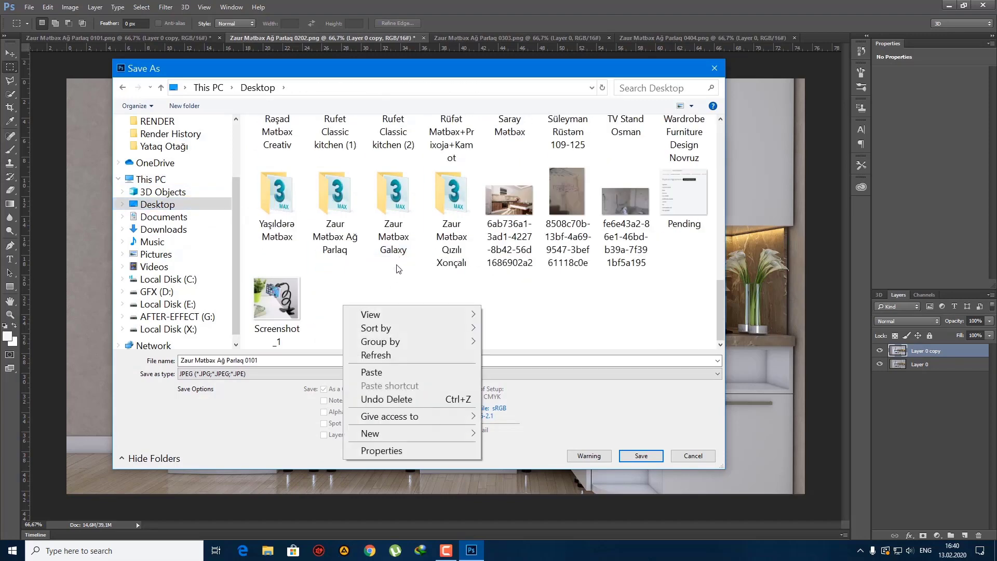
pyautogui.click(384, 372)
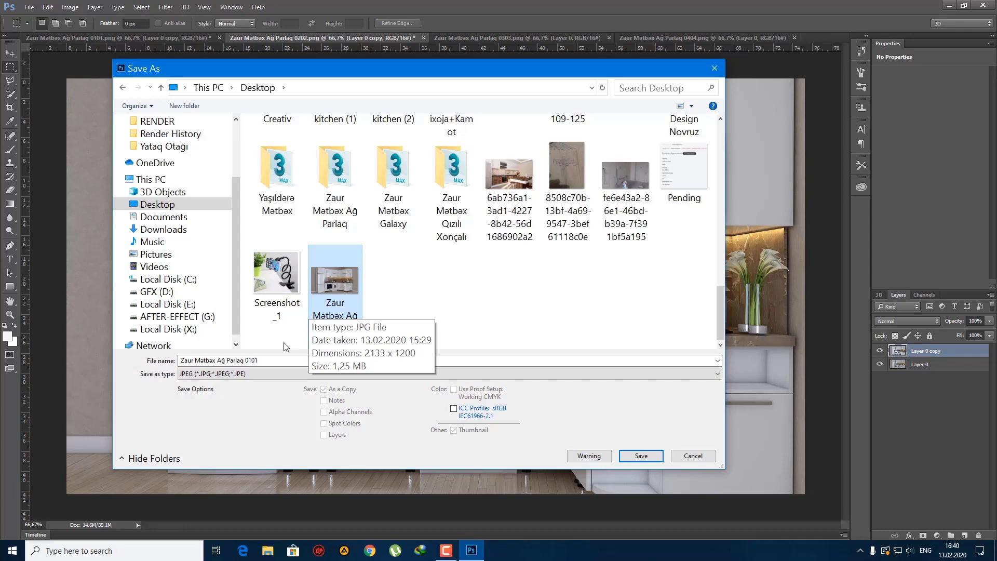
# Step: Change the number in the file name to 0202 and save the JPEG to the desktop, accepting the JPEG options
pyautogui.click(272, 362)
pyautogui.doubleClick(272, 362)
pyautogui.write('0202')
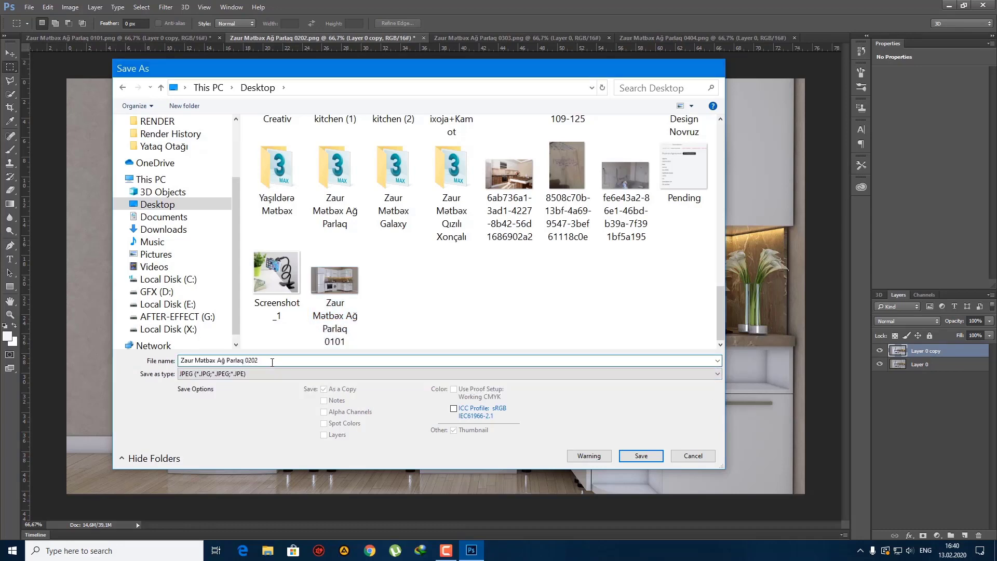
pyautogui.press('Return')
pyautogui.press('Return')
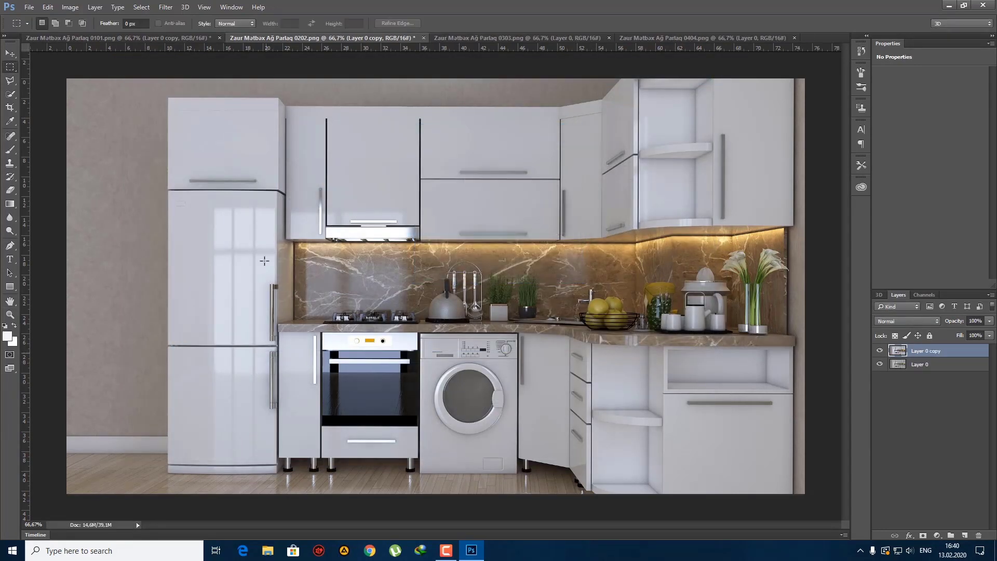
# Step: Duplicate the 0303 render's layer and apply an S-shaped Curves adjustment mapping input 192 to 217 and input 50 to 34
pyautogui.click(467, 38)
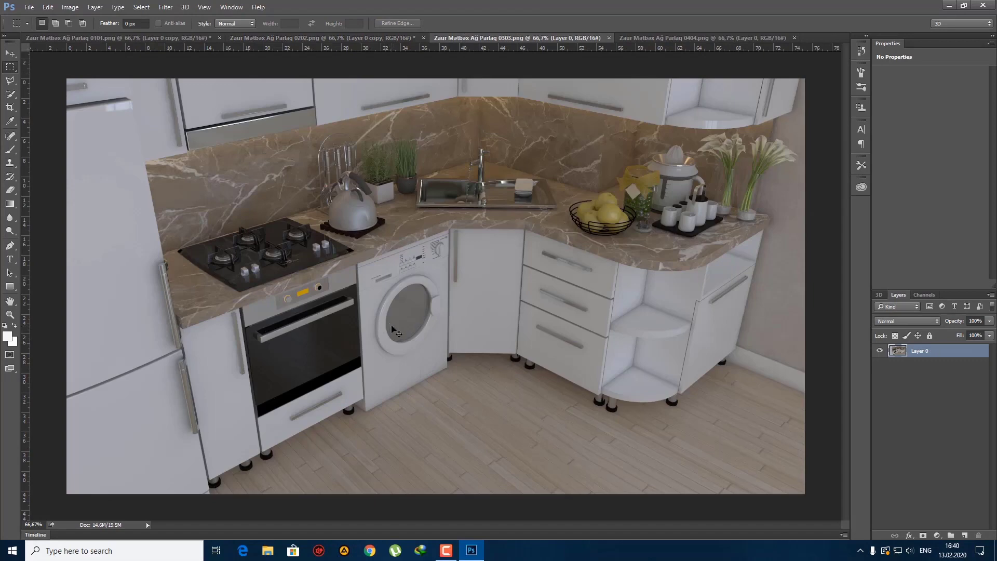
pyautogui.hotkey('ctrl', 'j')
pyautogui.click(70, 7)
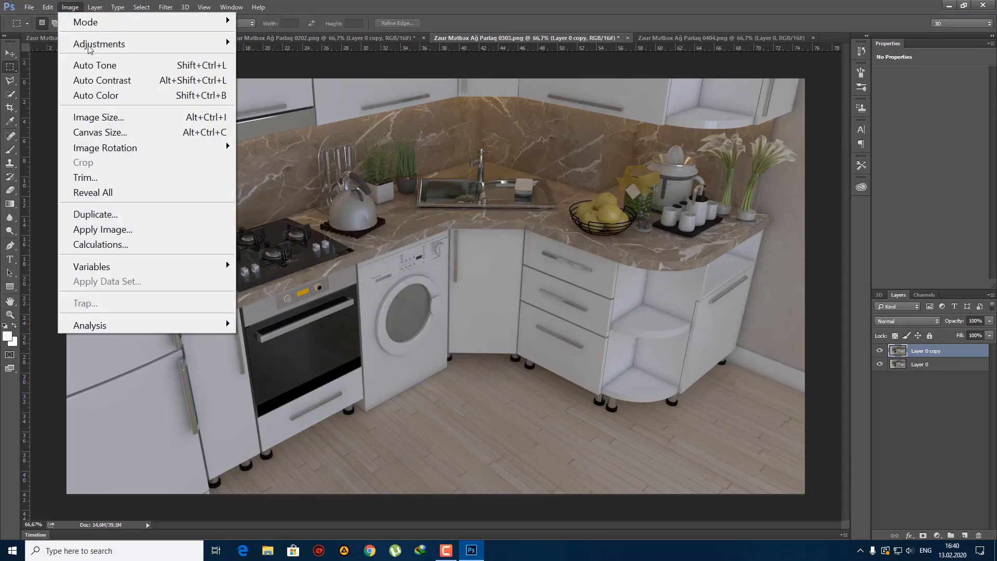
pyautogui.moveTo(96, 44)
pyautogui.click(314, 73)
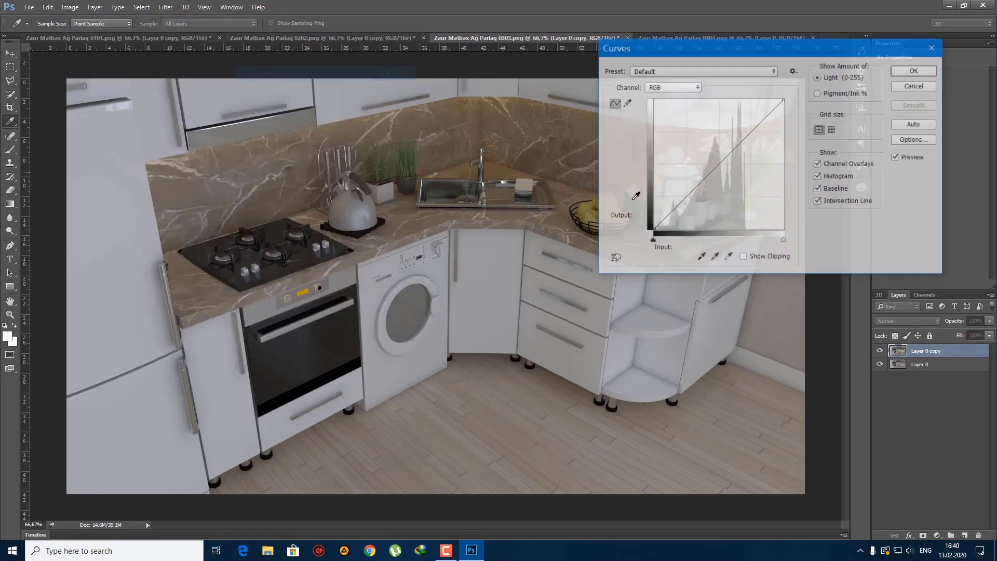
pyautogui.click(751, 119)
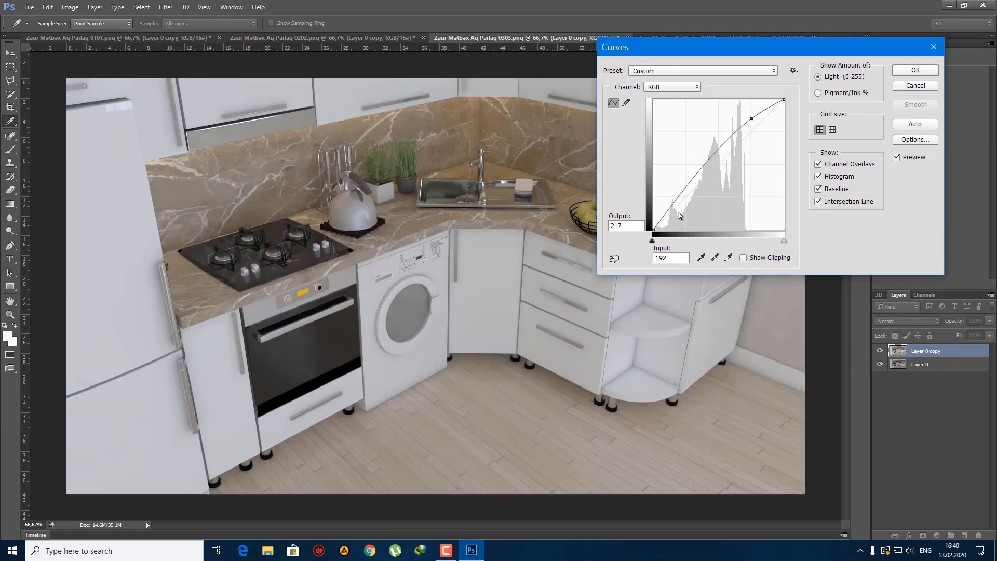
pyautogui.click(679, 211)
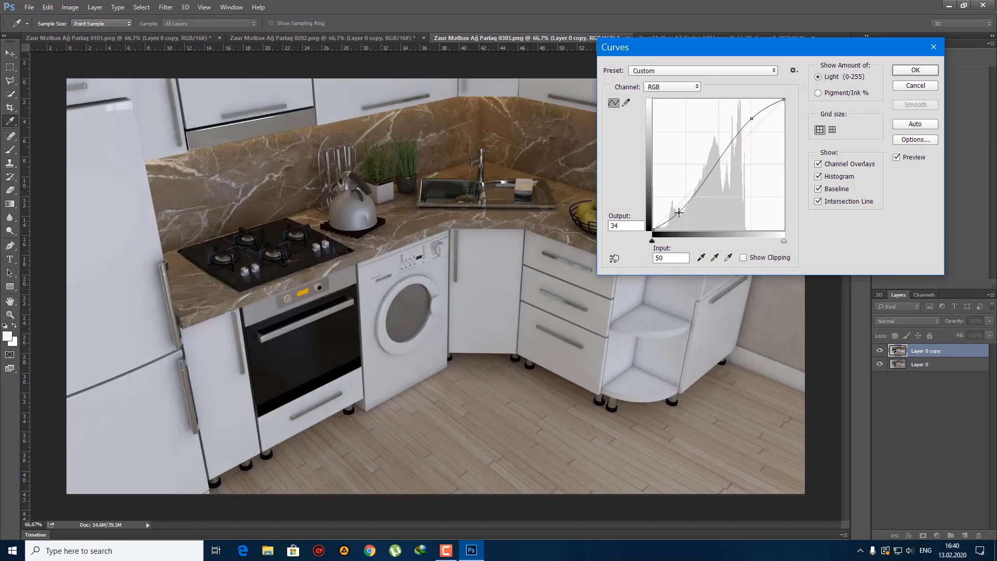
pyautogui.click(905, 73)
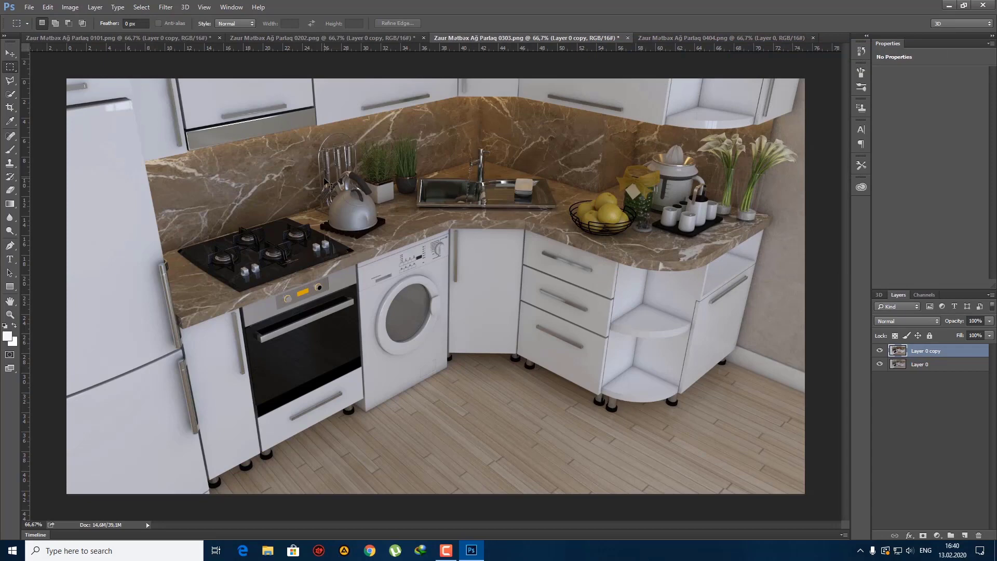
# Step: Apply Color Balance to the duplicated layer of the 0303 render with all three color levels set to 50
pyautogui.hotkey('ctrl', 'b')
pyautogui.write('50')
pyautogui.press('Tab')
pyautogui.write('50')
pyautogui.press('Tab')
pyautogui.write('50')
pyautogui.press('Return')
# Step: Apply the basic Sharpen filter to the duplicated layer of the 0303 render
pyautogui.click(166, 7)
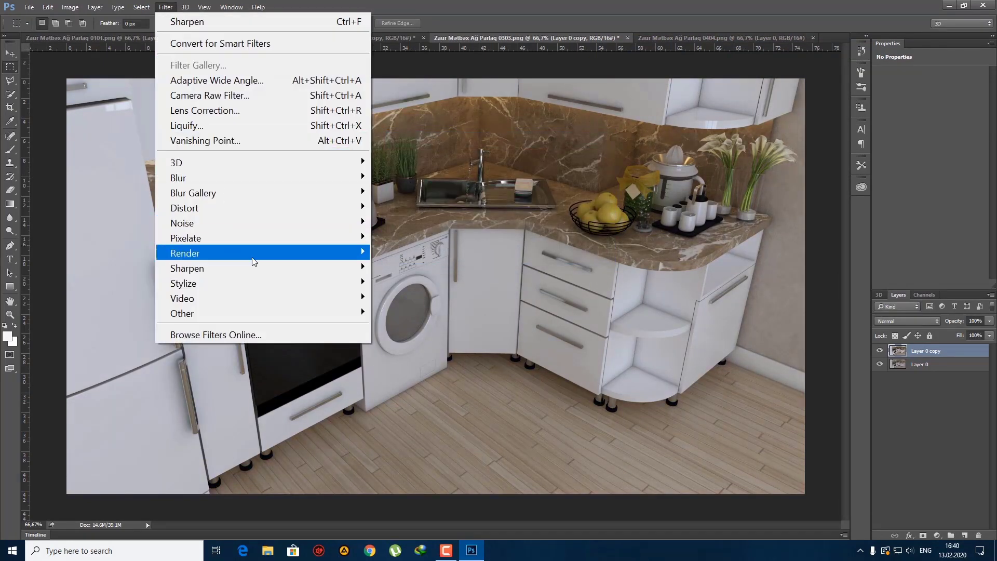
pyautogui.moveTo(361, 268)
pyautogui.click(389, 283)
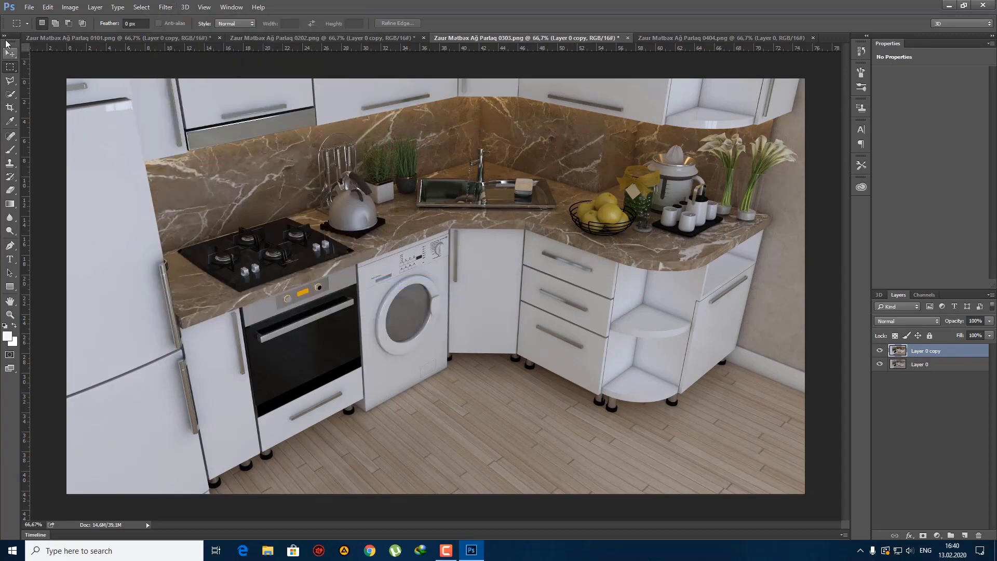
# Step: Brighten the 0303 render's midtones with a second Curves adjustment, raising input 112 to output 133
pyautogui.click(70, 7)
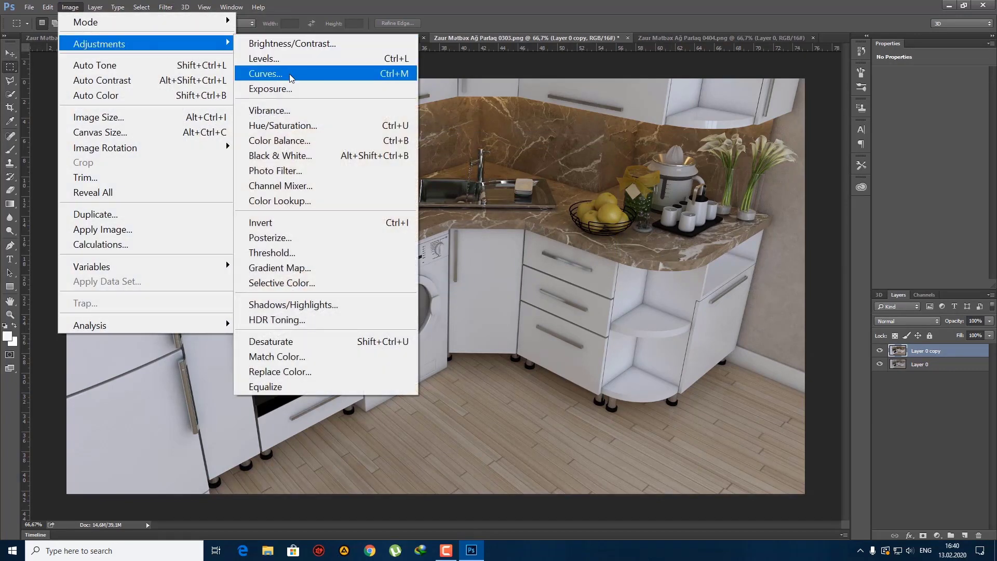
pyautogui.click(265, 73)
pyautogui.moveTo(710, 173); pyautogui.dragTo(710, 162)
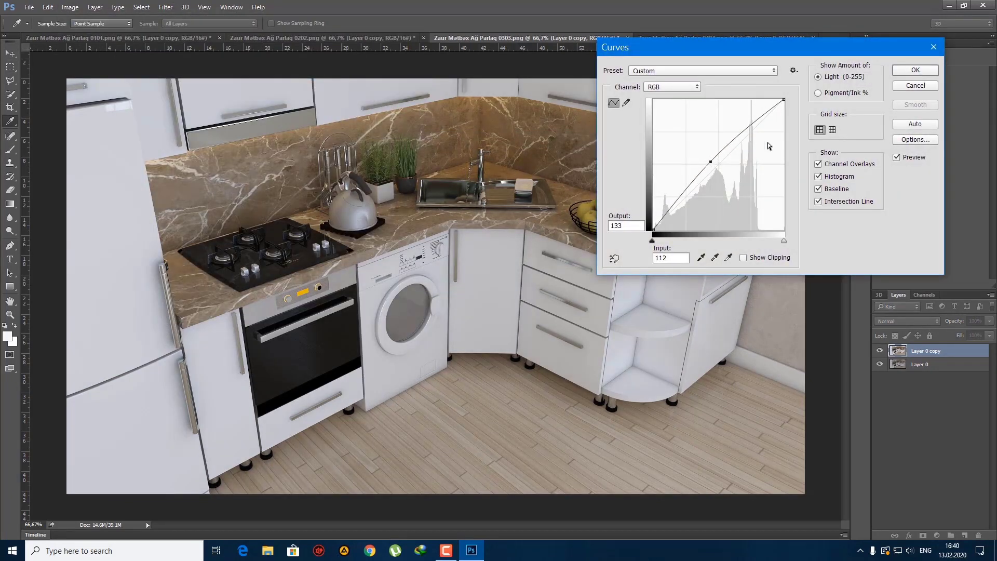
pyautogui.click(908, 72)
# Step: Save the 0303 render as a JPEG on the desktop at maximum quality 12
pyautogui.hotkey('ctrl', 'shift', 's')
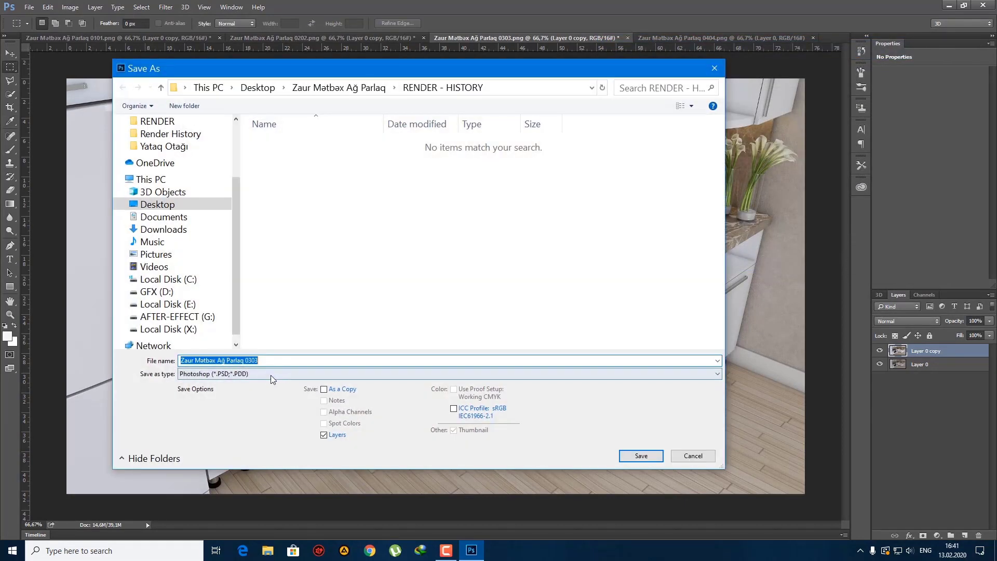
pyautogui.click(260, 374)
pyautogui.click(218, 422)
pyautogui.click(201, 206)
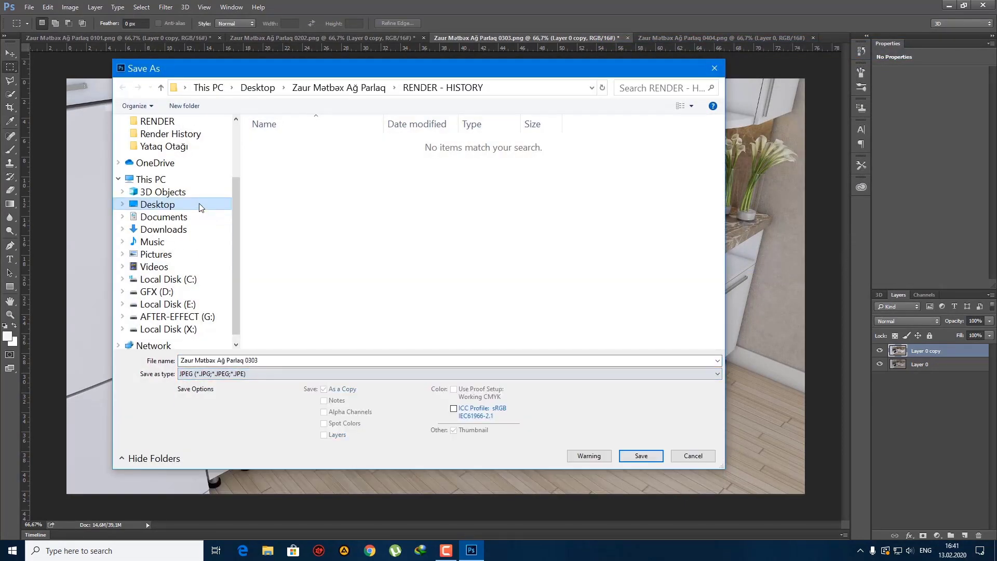
pyautogui.click(640, 456)
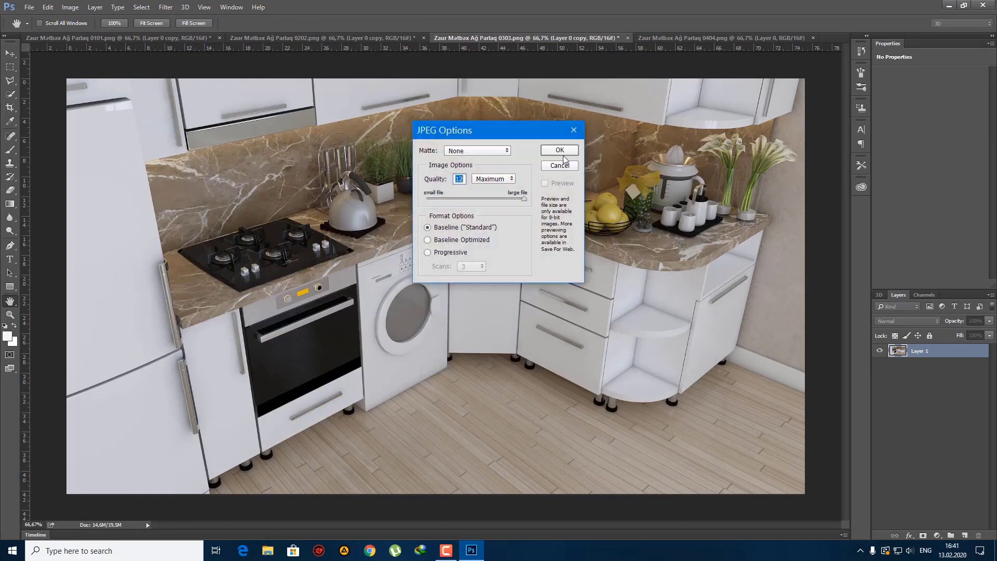
pyautogui.click(563, 152)
# Step: Duplicate the 0404 render's layer and apply an S-shaped Curves adjustment mapping input 200 to 225 and input 48 to 25
pyautogui.click(664, 40)
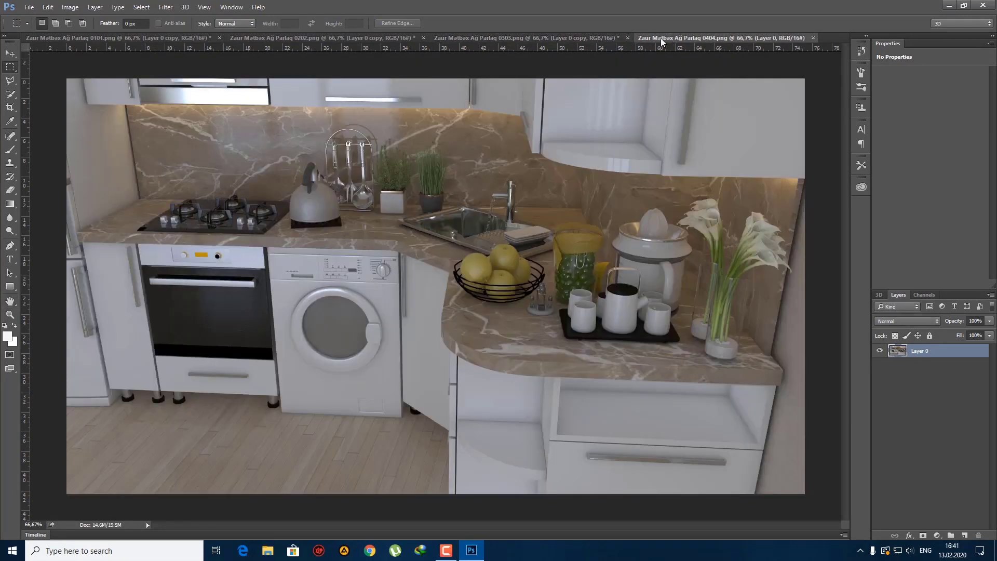
pyautogui.hotkey('ctrl', 'j')
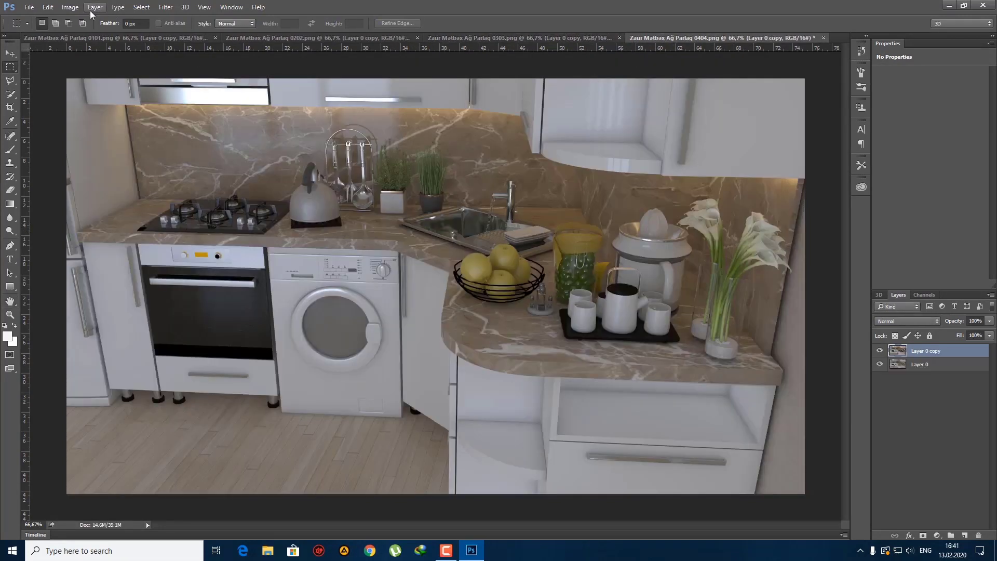
pyautogui.click(70, 7)
pyautogui.moveTo(83, 51)
pyautogui.click(311, 73)
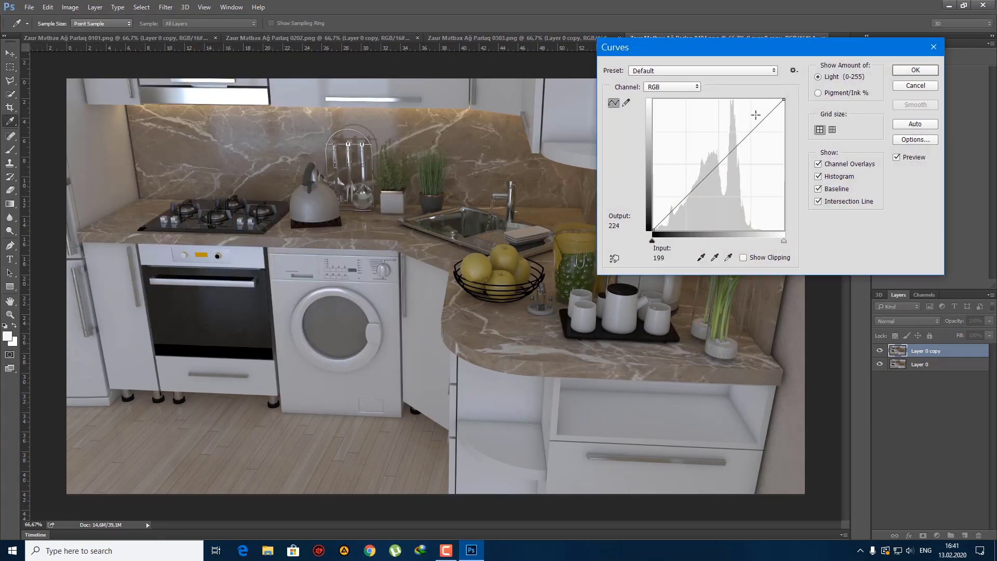
pyautogui.click(755, 114)
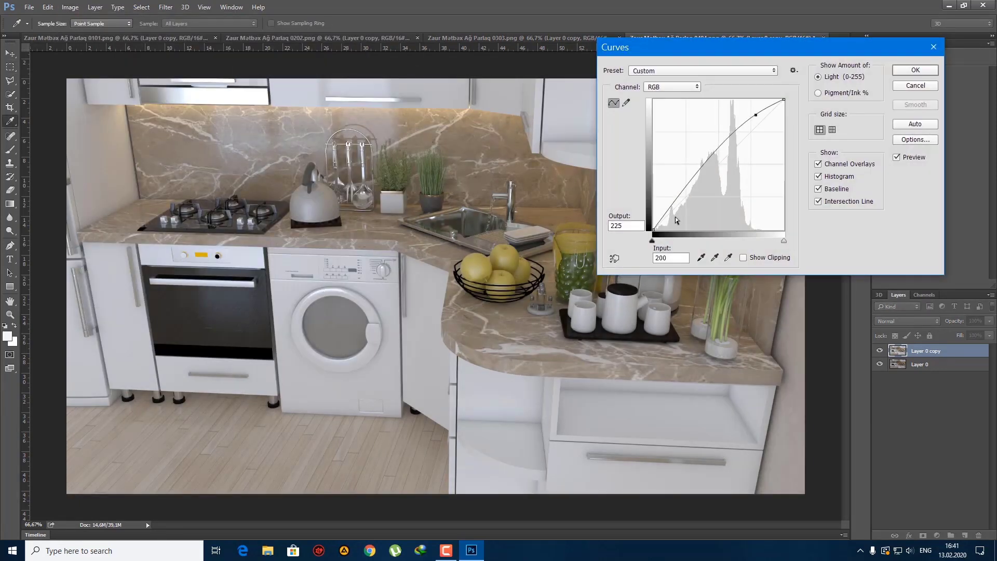
pyautogui.click(674, 215)
pyautogui.moveTo(674, 215); pyautogui.dragTo(677, 216)
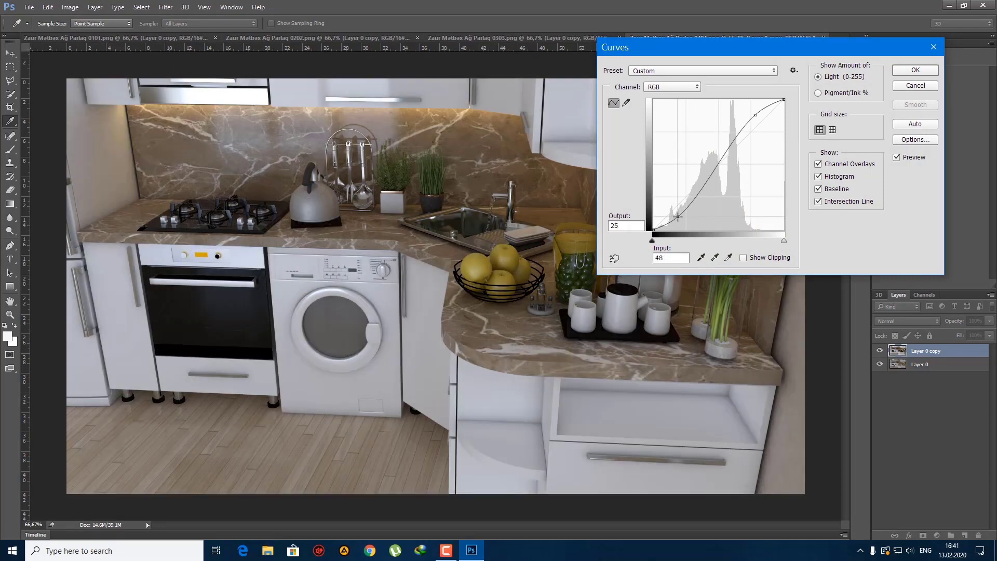
pyautogui.click(915, 70)
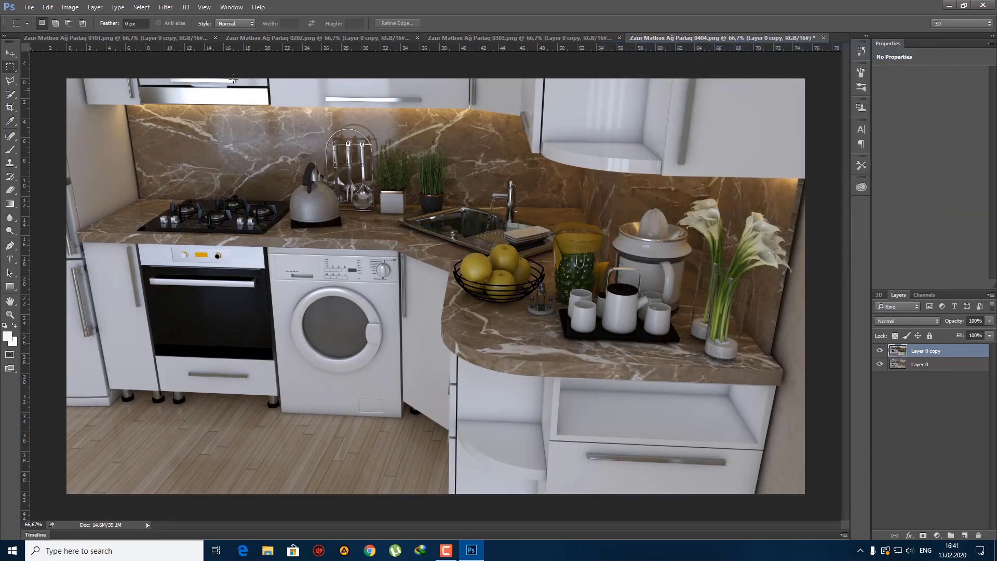
# Step: Brighten the 0404 render's midtones with a second Curves adjustment, raising input 113 to output 136
pyautogui.click(70, 7)
pyautogui.moveTo(111, 40)
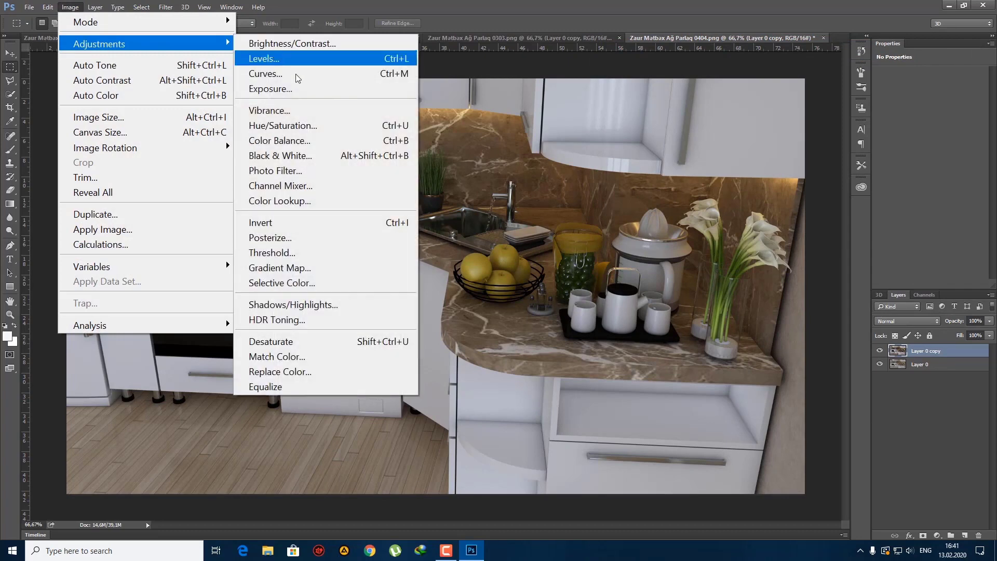
pyautogui.click(291, 72)
pyautogui.moveTo(721, 162); pyautogui.dragTo(710, 160)
pyautogui.click(915, 70)
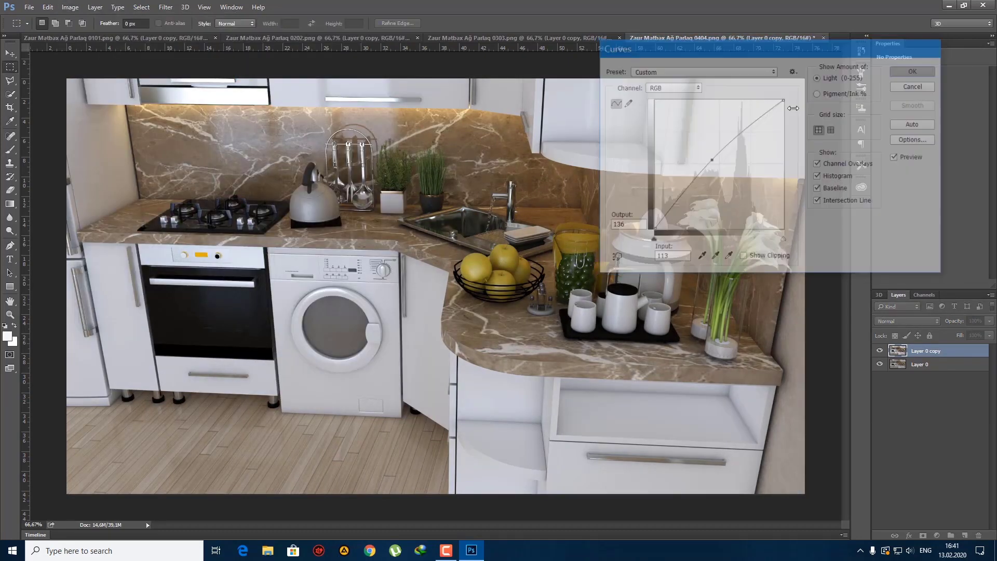
# Step: Apply Color Balance and the basic Sharpen filter to the duplicated layer of the 0404 render
pyautogui.hotkey('ctrl', 'b')
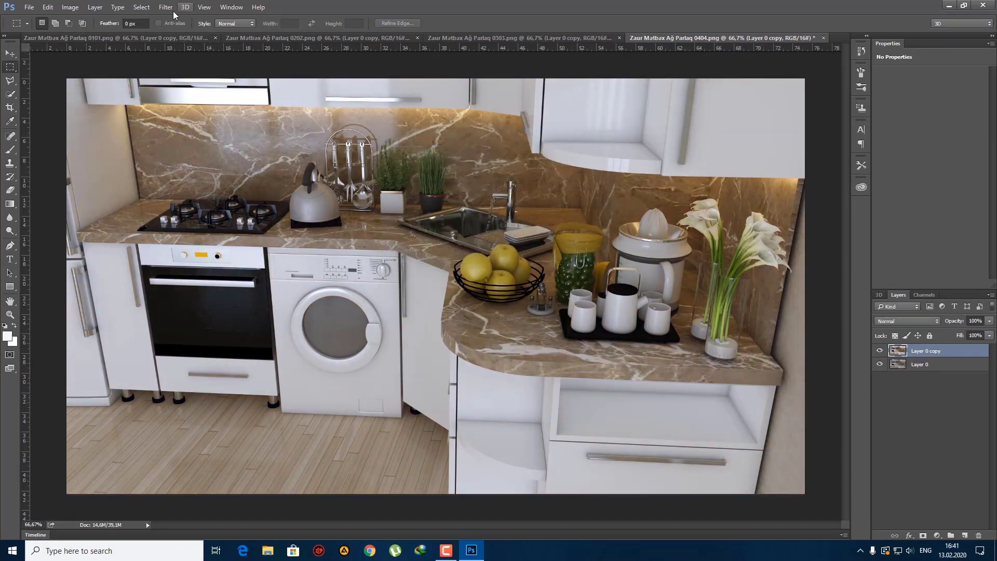
pyautogui.click(167, 7)
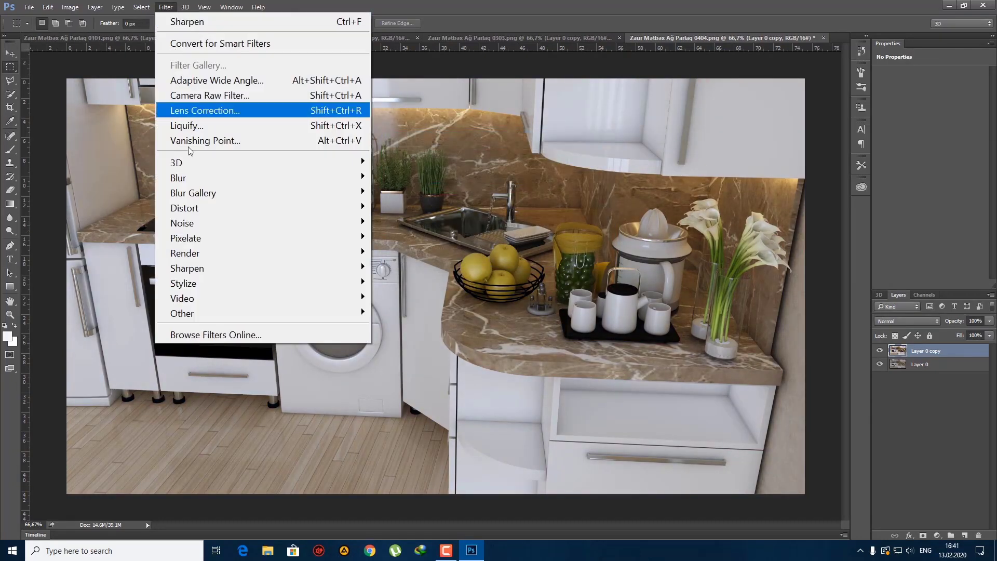
pyautogui.moveTo(244, 267)
pyautogui.click(403, 282)
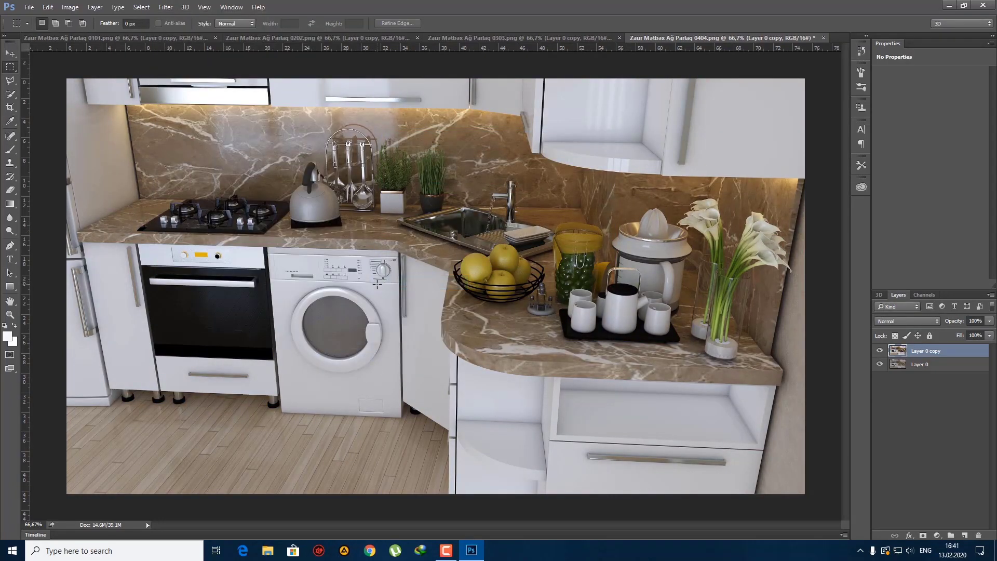
# Step: Save the 0404 render as a JPEG on the desktop at maximum quality 12
pyautogui.hotkey('ctrl', 'shift', 's')
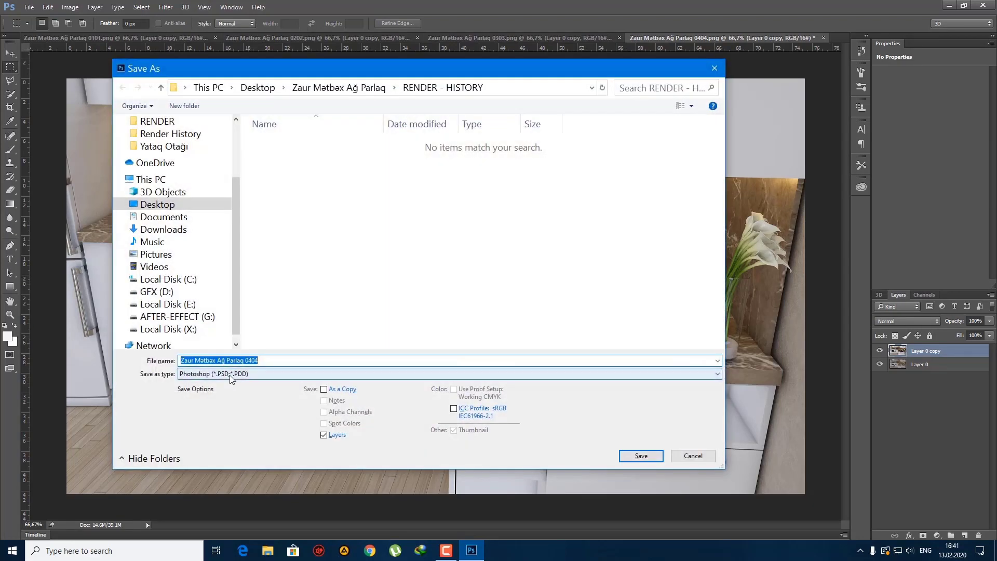
pyautogui.click(233, 374)
pyautogui.click(238, 423)
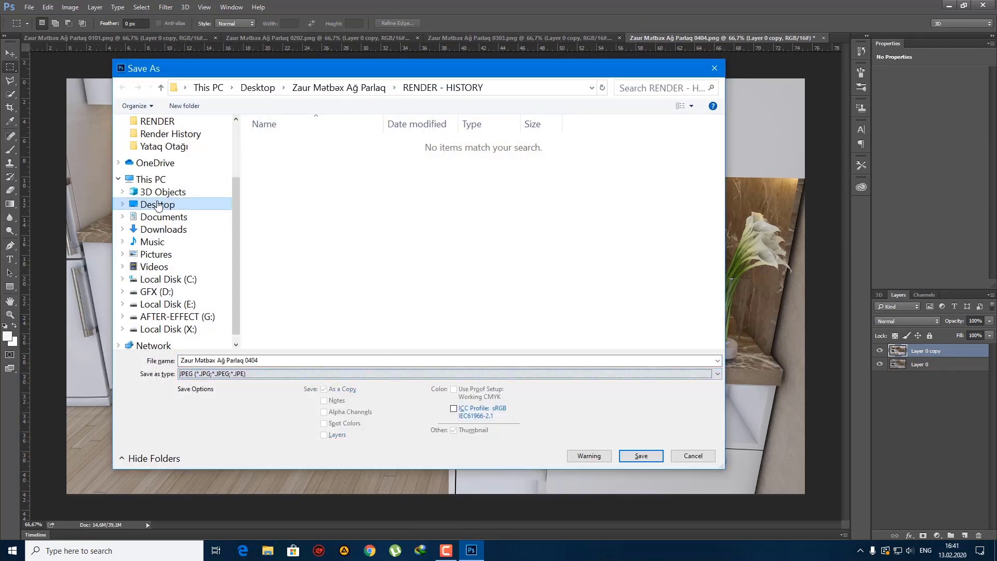
pyautogui.click(158, 204)
pyautogui.click(641, 455)
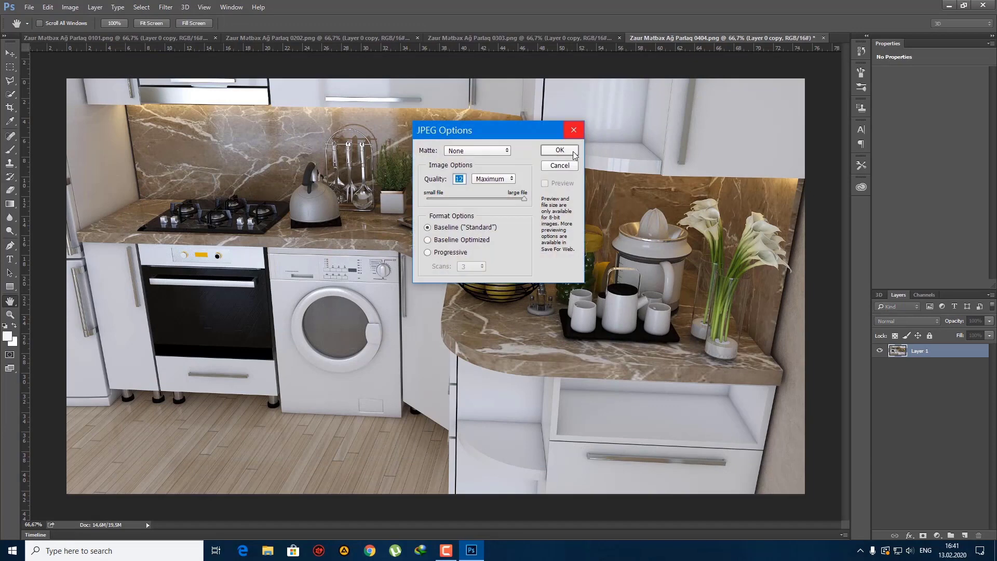
pyautogui.click(573, 148)
# Step: Quit Photoshop, discarding the unsaved changes to all four PNG documents
pyautogui.click(982, 4)
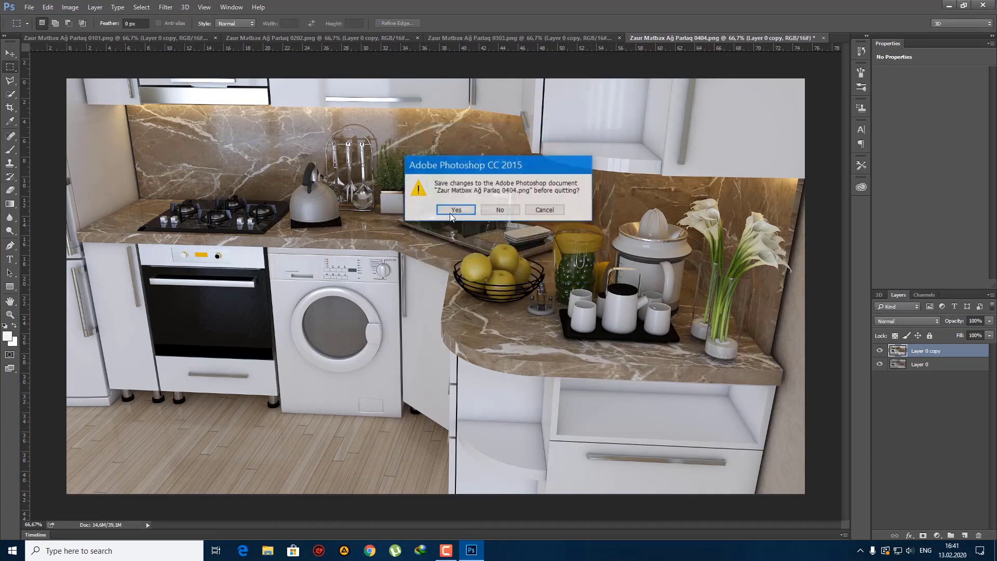
pyautogui.click(493, 210)
pyautogui.click(493, 210)
pyautogui.click(493, 209)
pyautogui.click(493, 209)
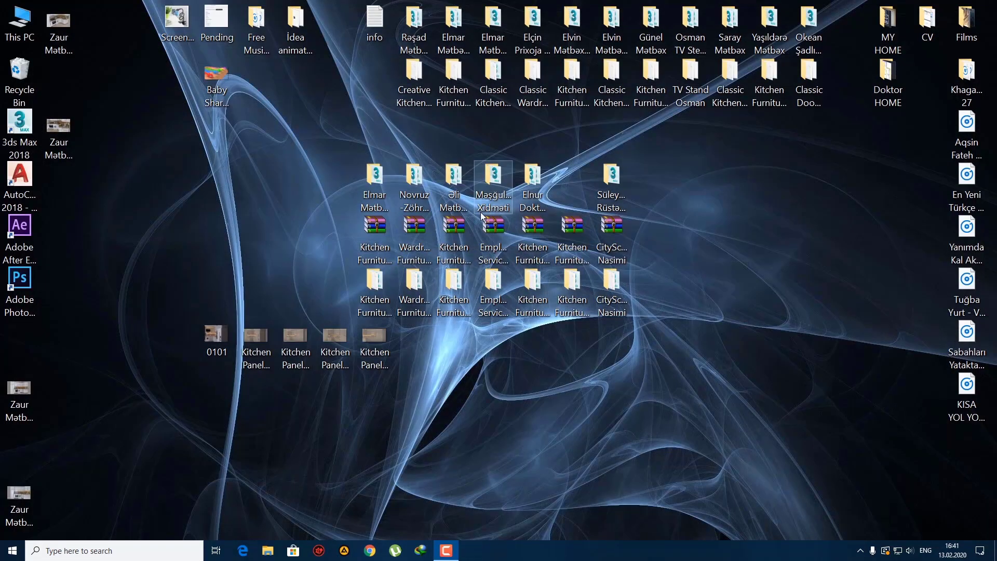
# Step: Open the project's RENDER folder in File Explorer and move the four saved kitchen JPEGs from the desktop into it
pyautogui.click(267, 550)
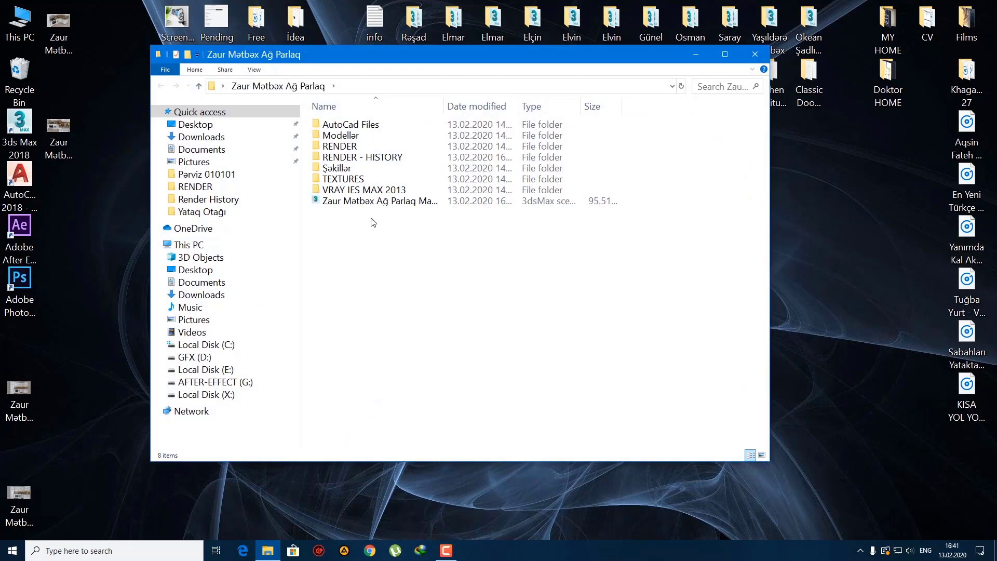
pyautogui.doubleClick(313, 144)
pyautogui.moveTo(105, 511); pyautogui.dragTo(23, 377)
pyautogui.moveTo(22, 388); pyautogui.dragTo(586, 251)
pyautogui.moveTo(91, 185); pyautogui.dragTo(57, 29)
pyautogui.moveTo(56, 29); pyautogui.dragTo(624, 213)
pyautogui.rightClick(423, 235)
pyautogui.click(470, 285)
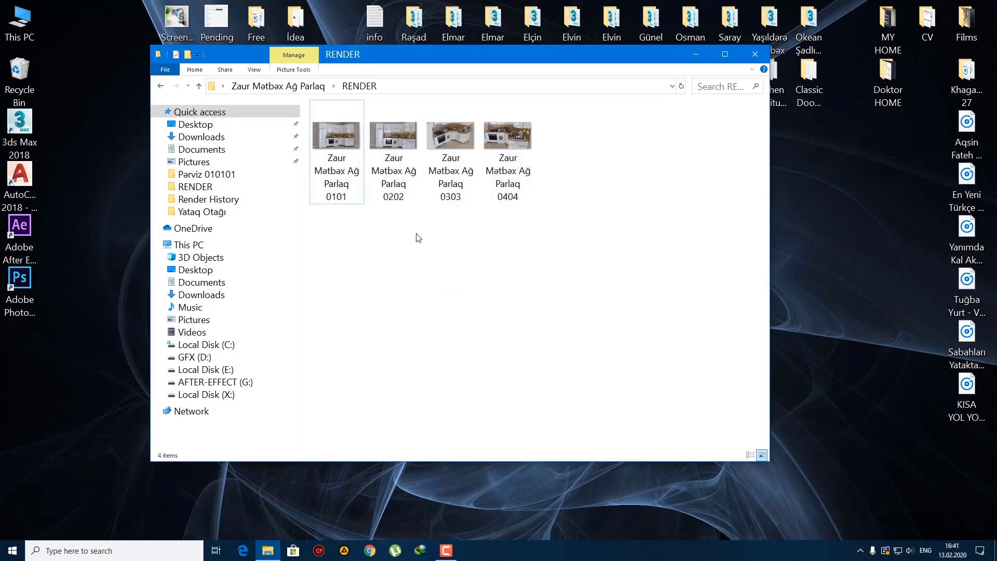
# Step: Open the 0101 JPEG in Photos and browse back and forth through the four retouched kitchen renders
pyautogui.doubleClick(351, 141)
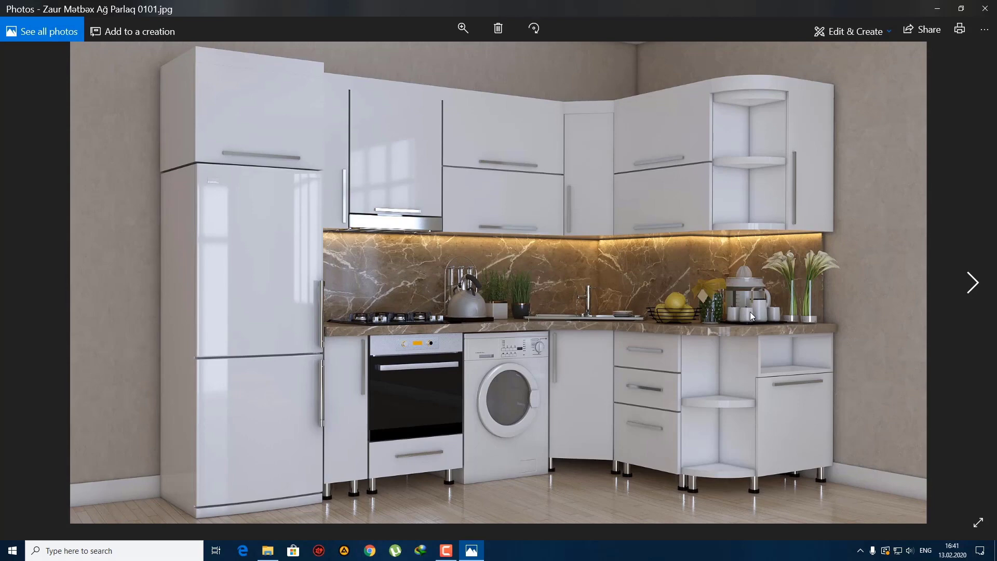
pyautogui.press('Right')
pyautogui.press('Right')
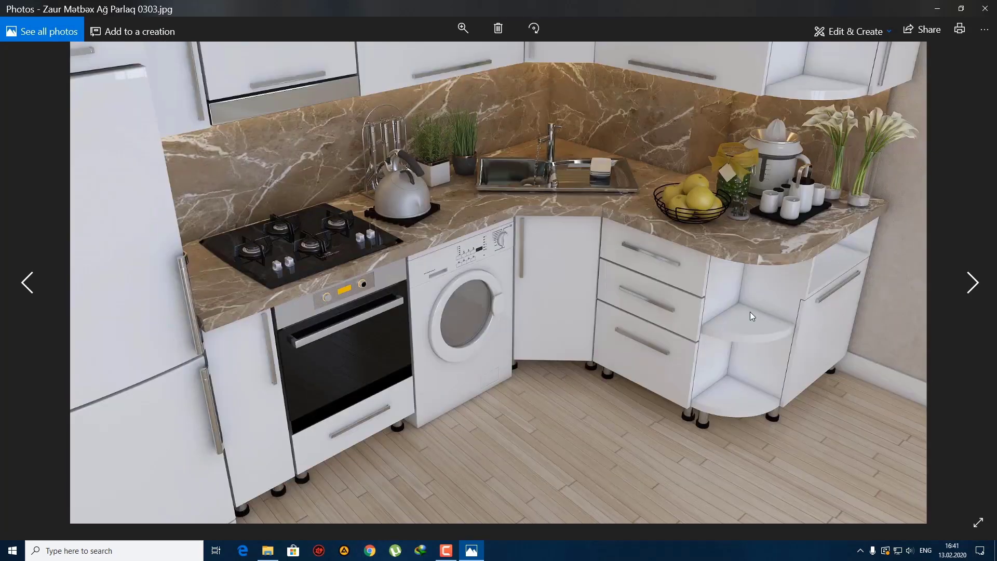
pyautogui.press('Right')
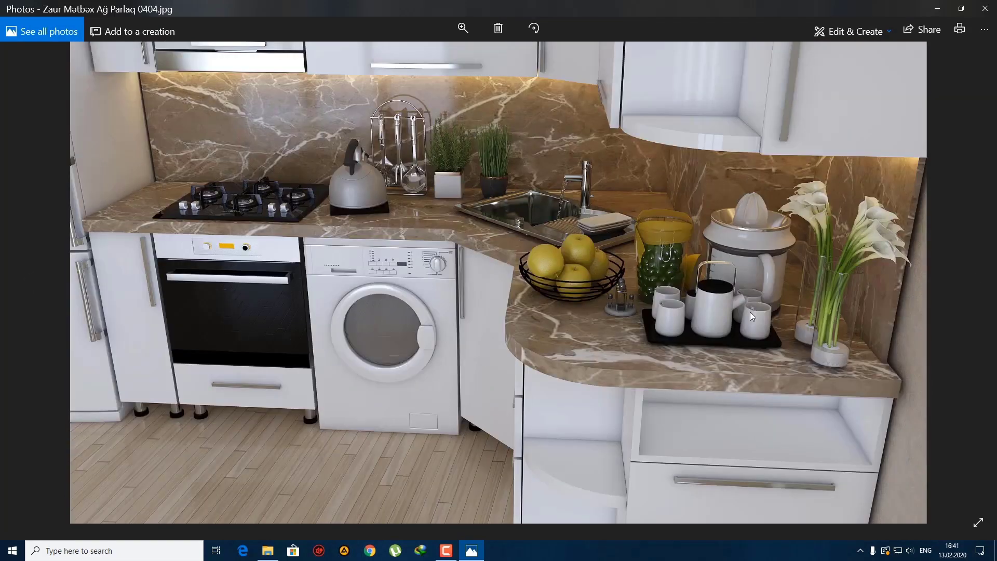
pyautogui.press('Left')
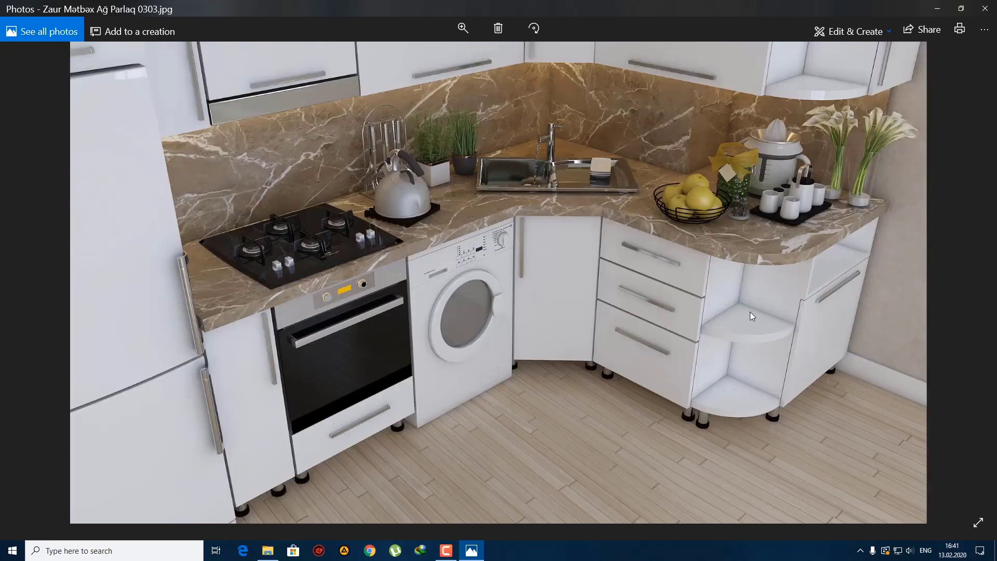
pyautogui.press('Left')
pyautogui.press('Left')
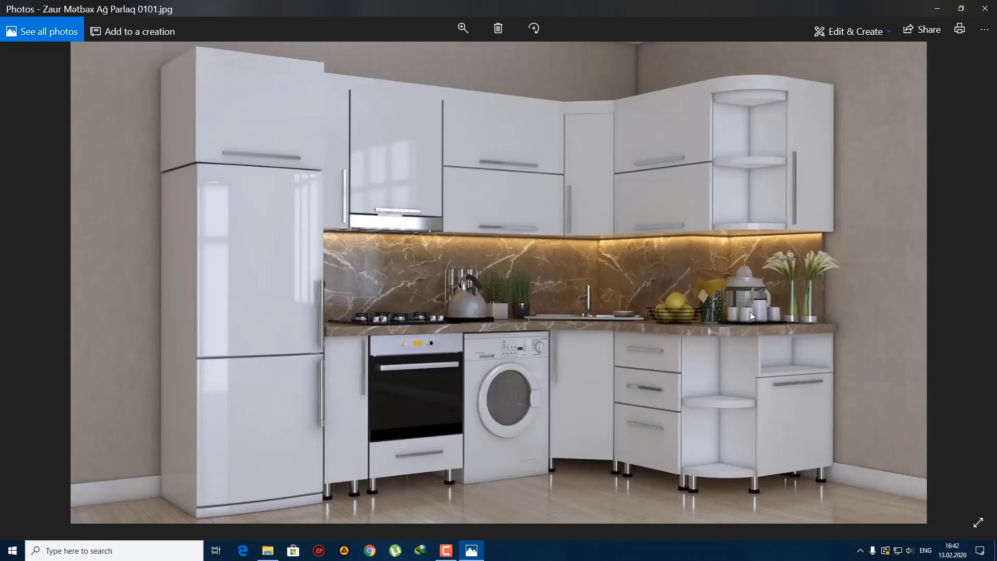
pyautogui.press('Right')
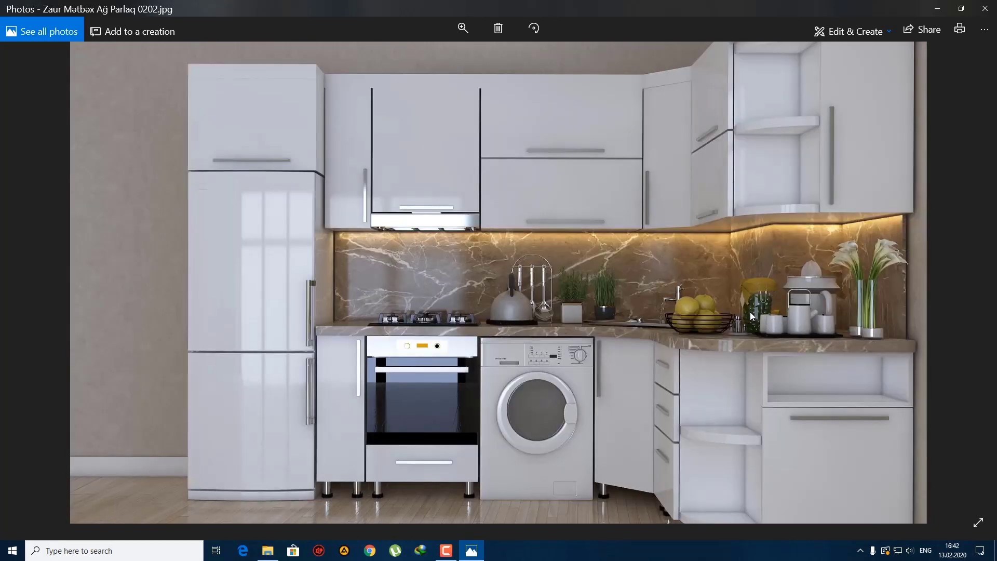
pyautogui.press('Right')
pyautogui.press('Right')
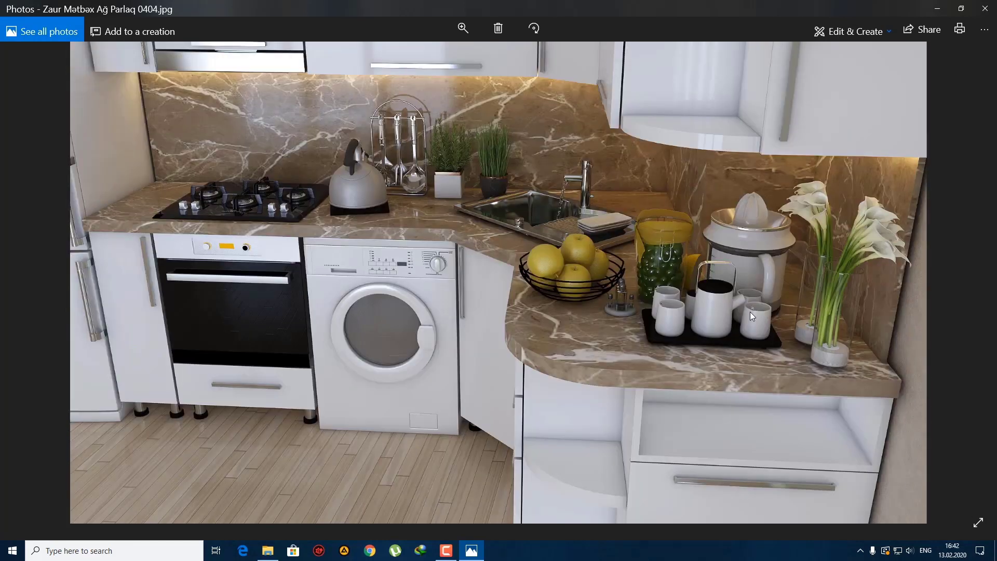